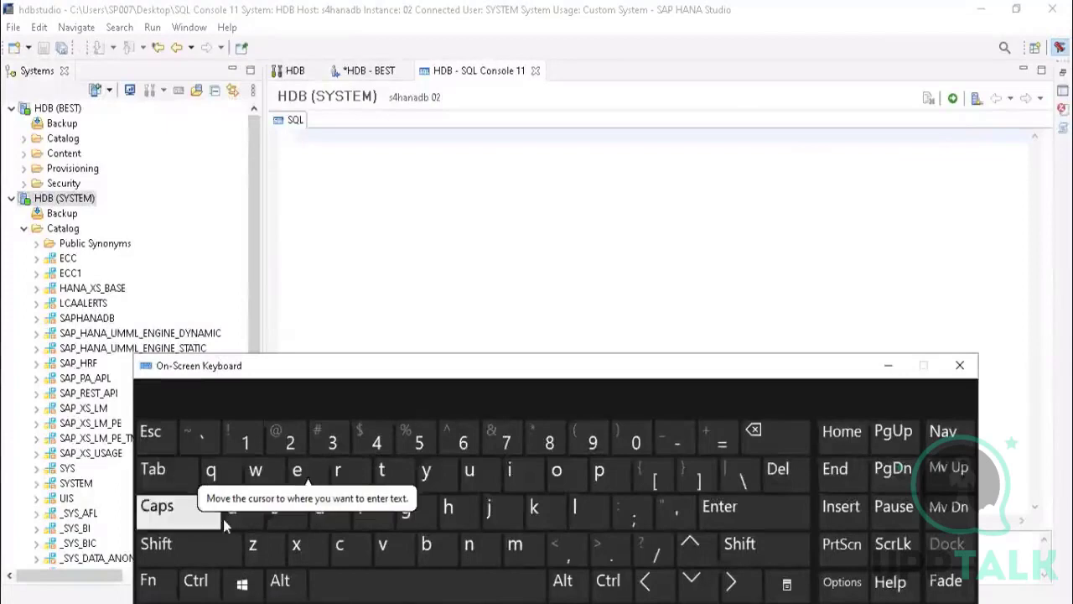
Step: Write the statement "create schema tmp1" in the empty SQL console of the SYSTEM connection
{"action": "left_click", "coordinate": [246, 522]}
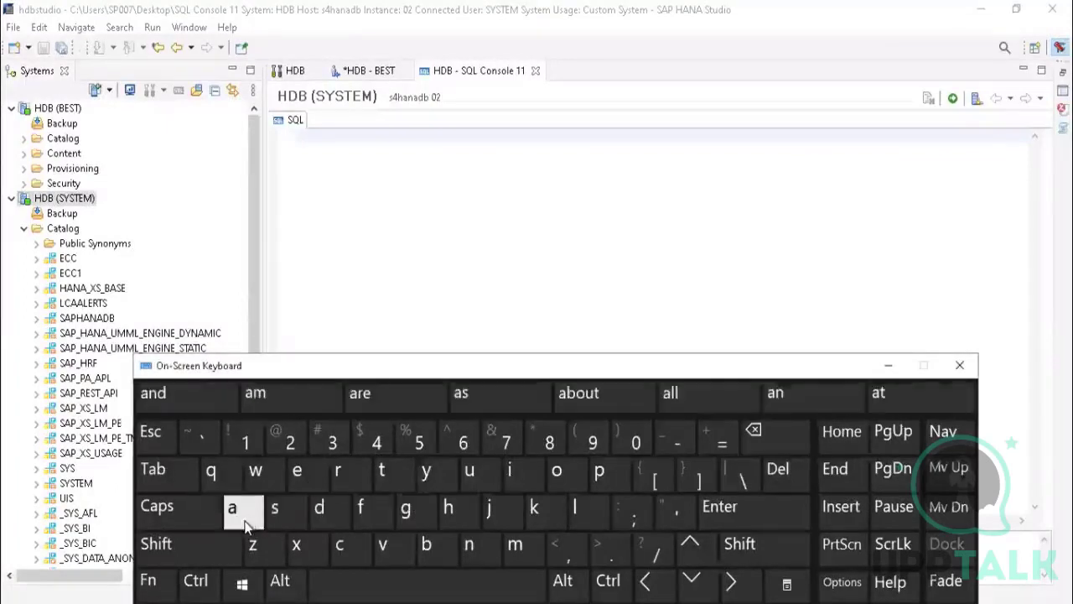
{"action": "left_click", "coordinate": [327, 218]}
{"action": "left_click", "coordinate": [350, 552]}
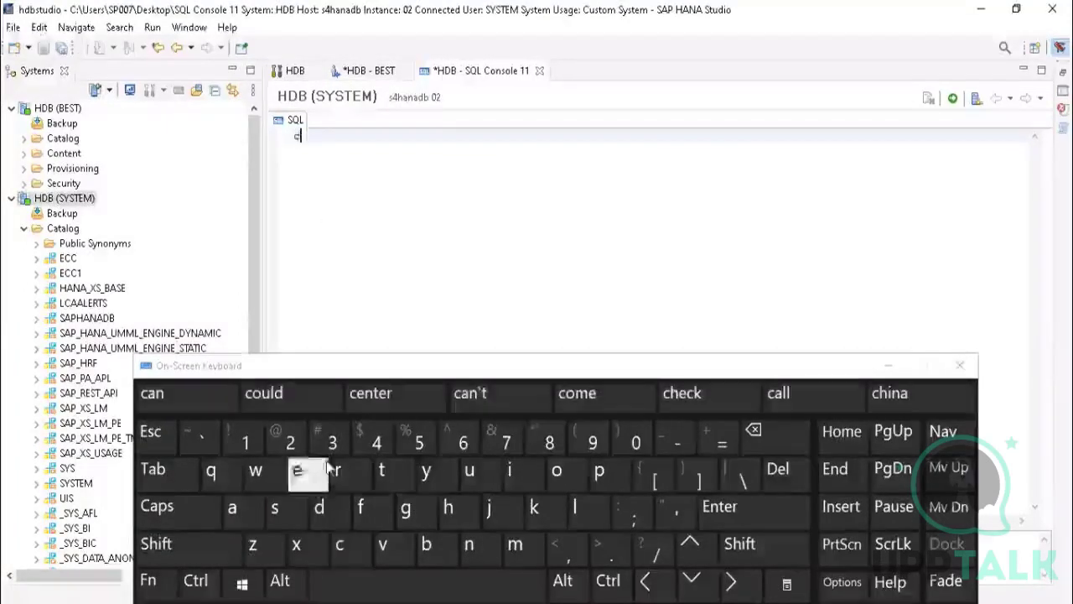
{"action": "left_click", "coordinate": [340, 472]}
{"action": "left_click", "coordinate": [299, 472]}
{"action": "left_click", "coordinate": [234, 509]}
{"action": "left_click", "coordinate": [382, 472]}
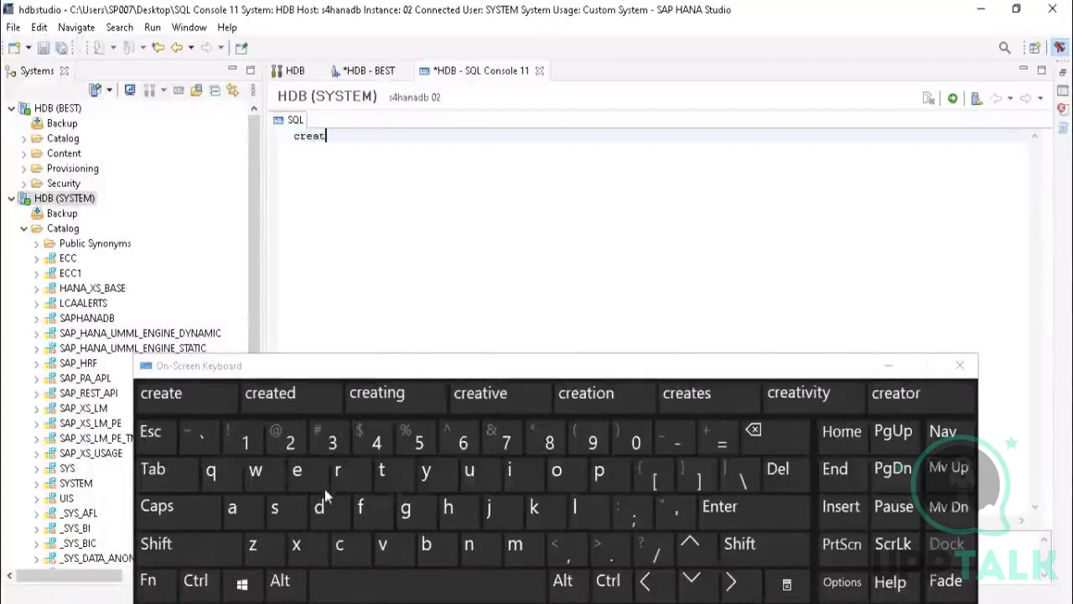
{"action": "left_click", "coordinate": [297, 472]}
{"action": "left_click", "coordinate": [367, 587]}
{"action": "left_click", "coordinate": [287, 524]}
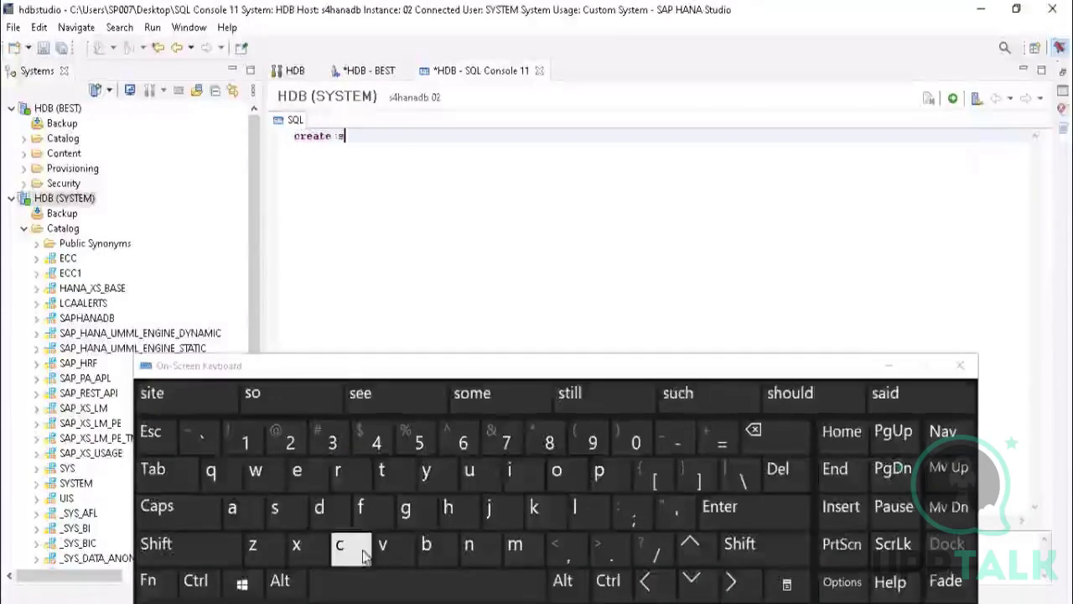
{"action": "left_click", "coordinate": [343, 545]}
{"action": "left_click", "coordinate": [453, 511]}
{"action": "left_click", "coordinate": [297, 472]}
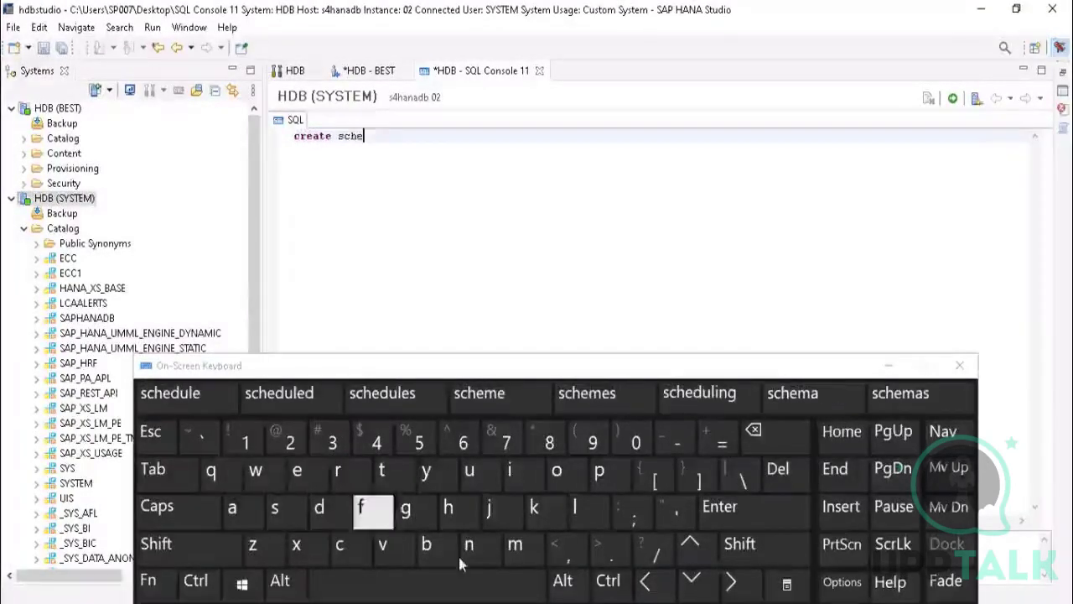
{"action": "left_click", "coordinate": [514, 545]}
{"action": "left_click", "coordinate": [224, 518]}
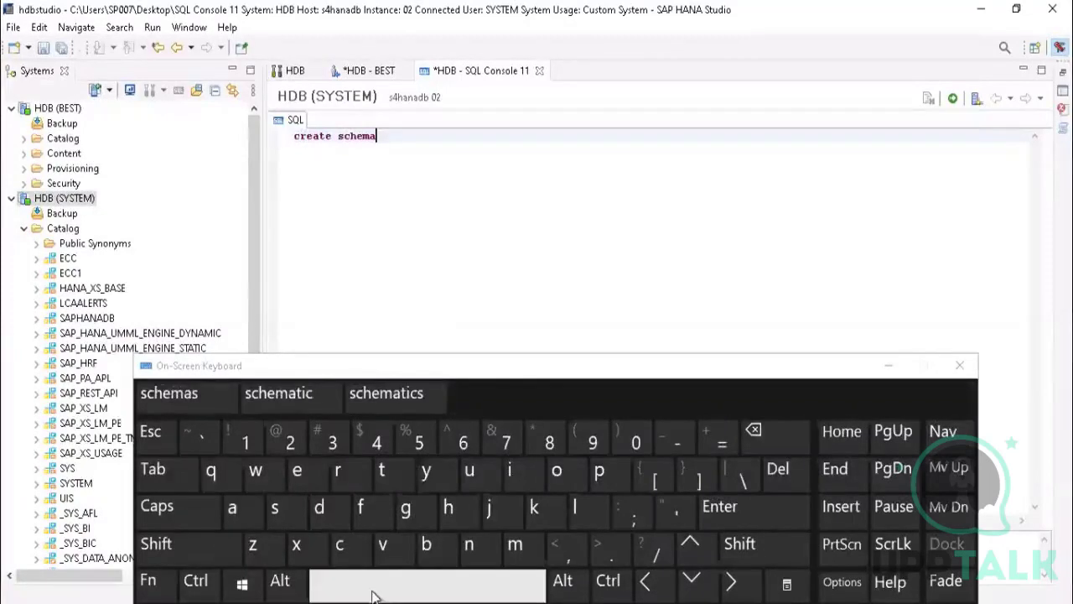
{"action": "left_click", "coordinate": [382, 587]}
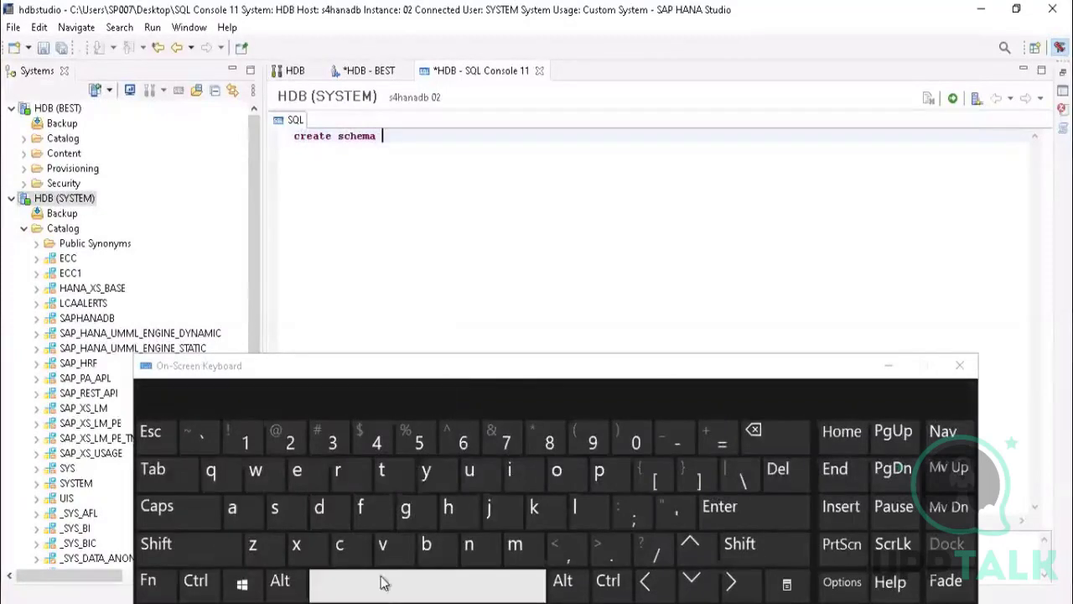
{"action": "left_click", "coordinate": [386, 472]}
{"action": "left_click", "coordinate": [515, 545]}
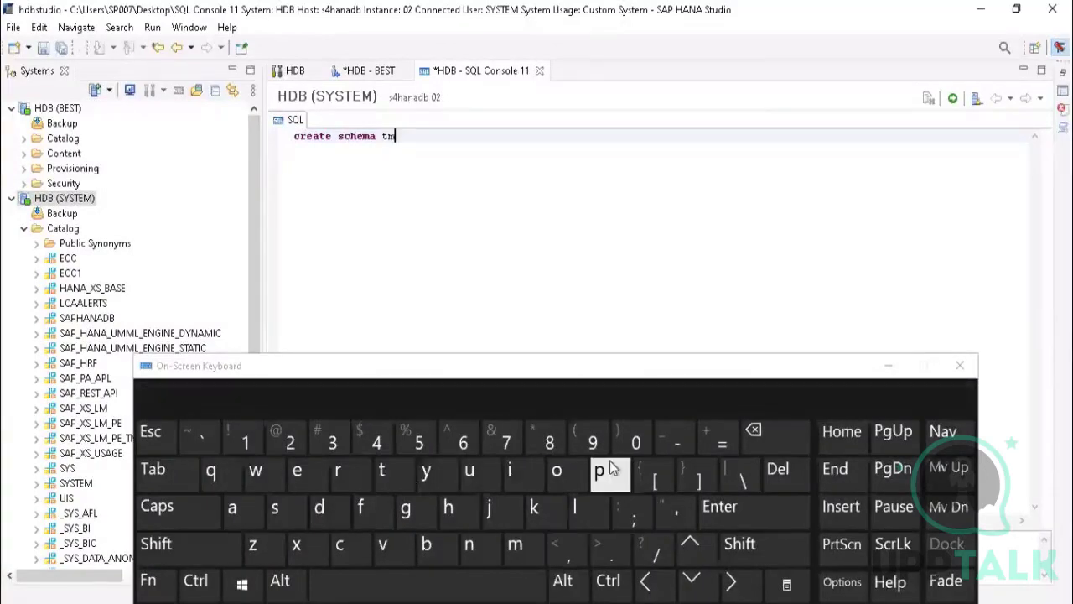
{"action": "left_click", "coordinate": [612, 470]}
{"action": "left_click", "coordinate": [243, 440]}
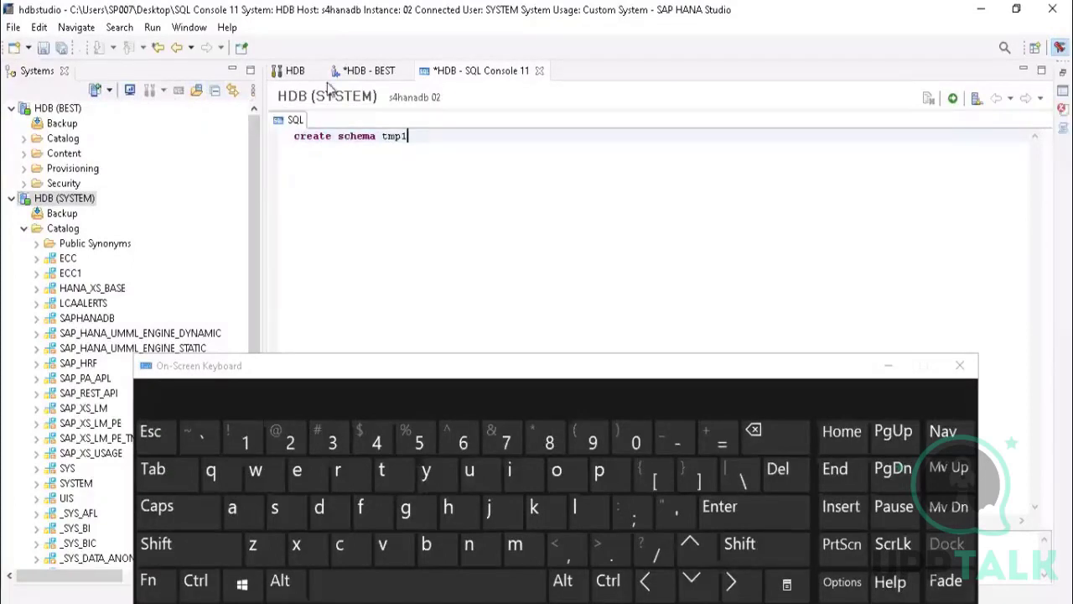
Step: Execute the create schema statement for tmp1, minimize the on-screen keyboard and review the execution log
{"action": "left_click", "coordinate": [951, 99]}
{"action": "left_click", "coordinate": [955, 100]}
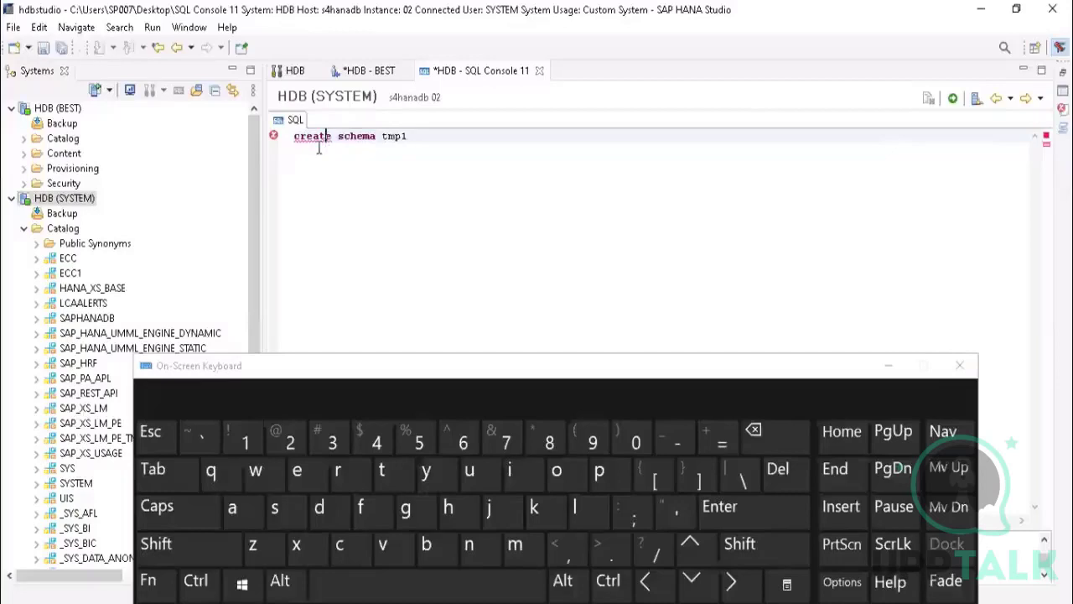
{"action": "left_click", "coordinate": [888, 366]}
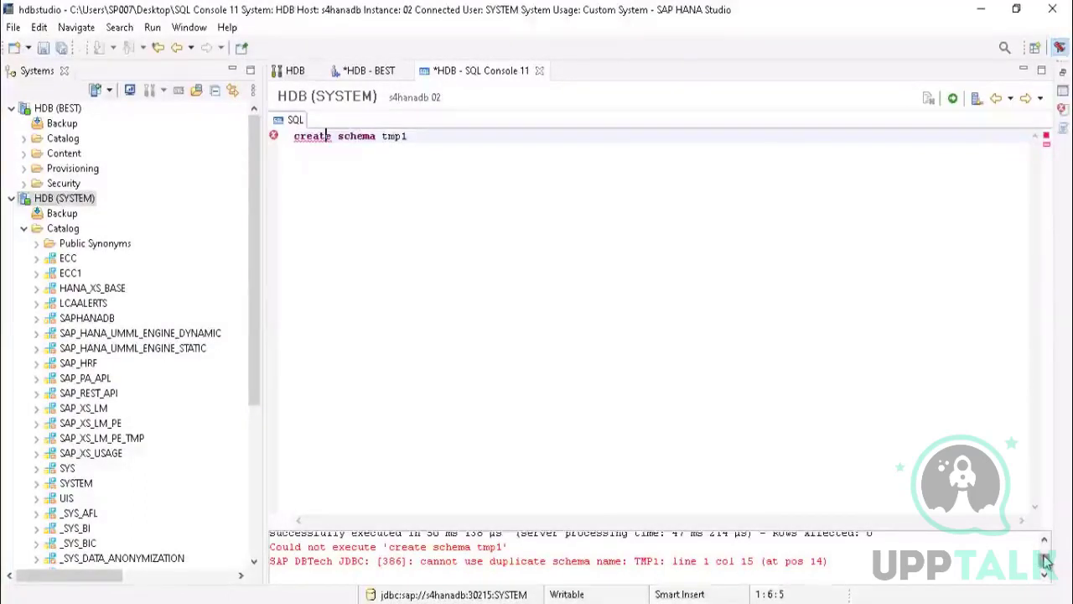
{"action": "scroll", "coordinate": [1048, 560], "scroll_direction": "up", "scroll_amount": 1}
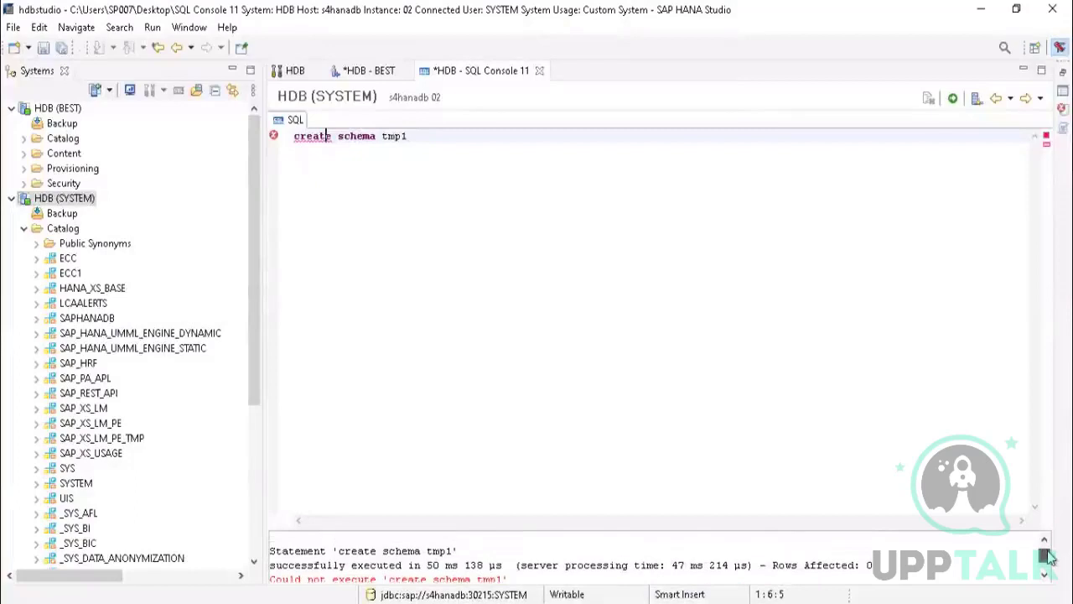
{"action": "scroll", "coordinate": [1048, 559], "scroll_direction": "down", "scroll_amount": 1}
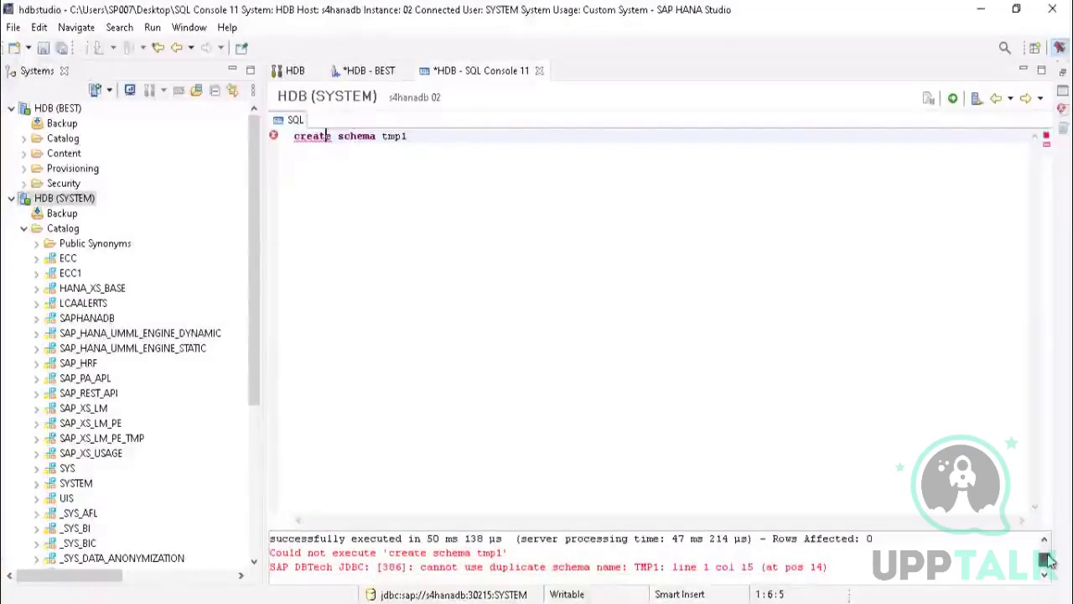
{"action": "scroll", "coordinate": [1049, 560], "scroll_direction": "down", "scroll_amount": 1}
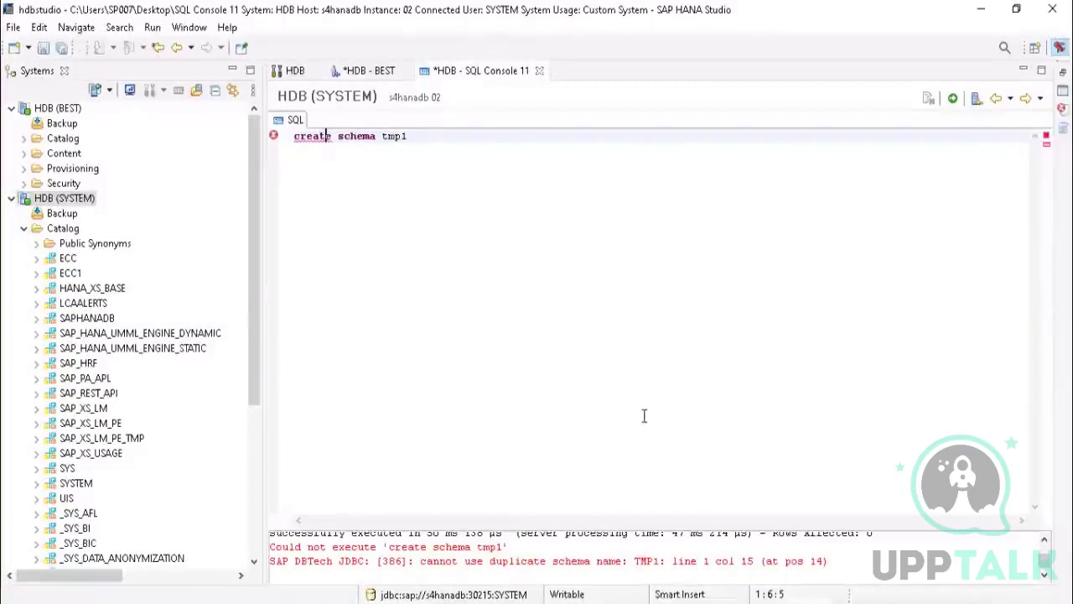
Step: Change the schema name in the statement to tmp and execute it
{"action": "left_click", "coordinate": [424, 136]}
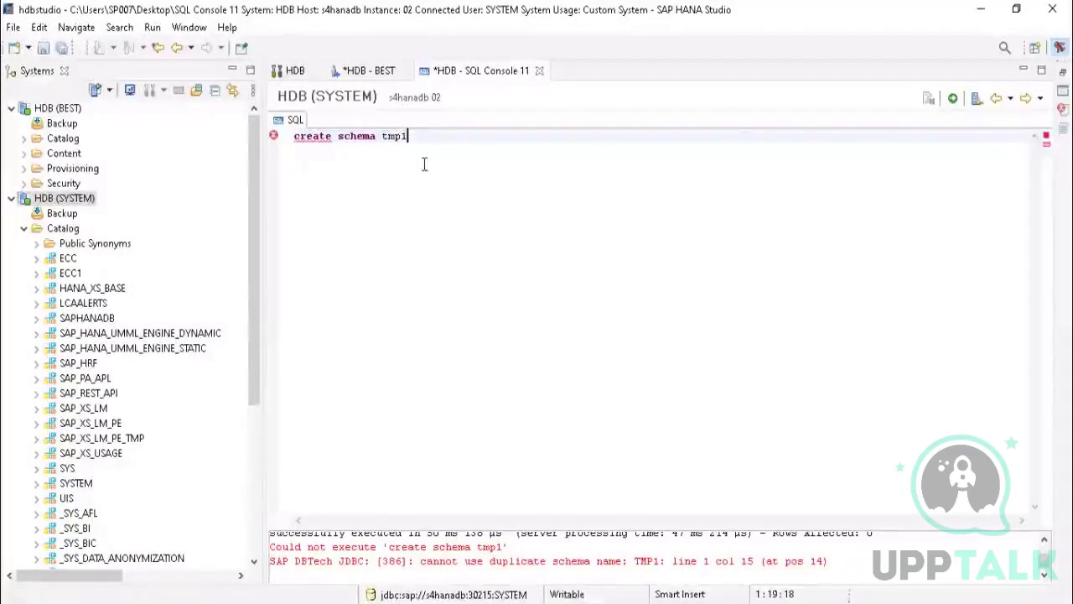
{"action": "key", "text": "BackSpace"}
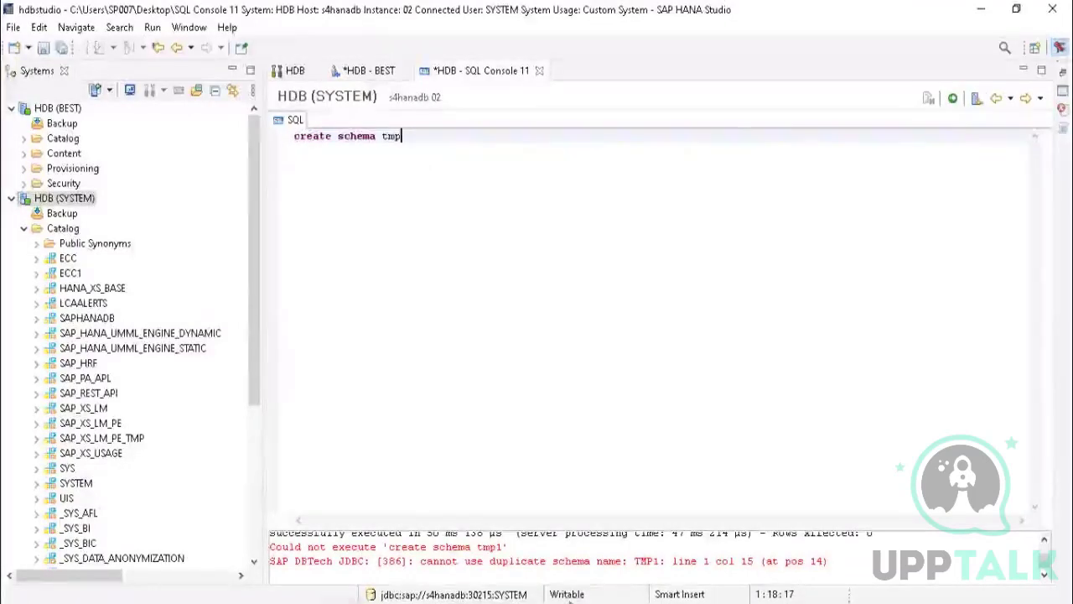
{"action": "left_click", "coordinate": [953, 98]}
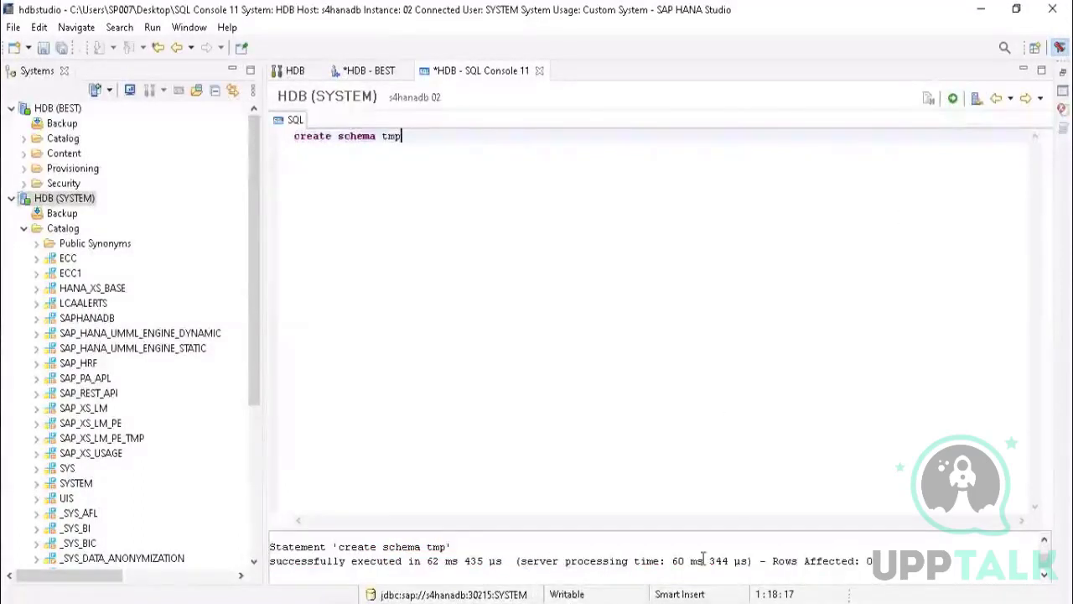
Step: Refresh the SYSTEM connection's Catalog and expand the TMP schema to show its object folders
{"action": "right_click", "coordinate": [55, 233]}
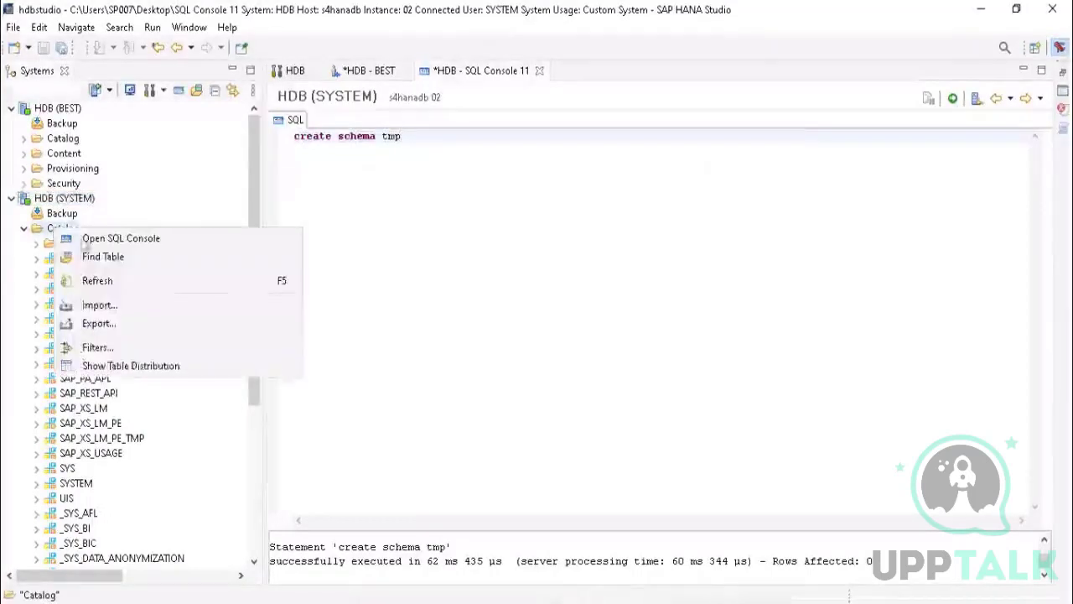
{"action": "left_click", "coordinate": [95, 280]}
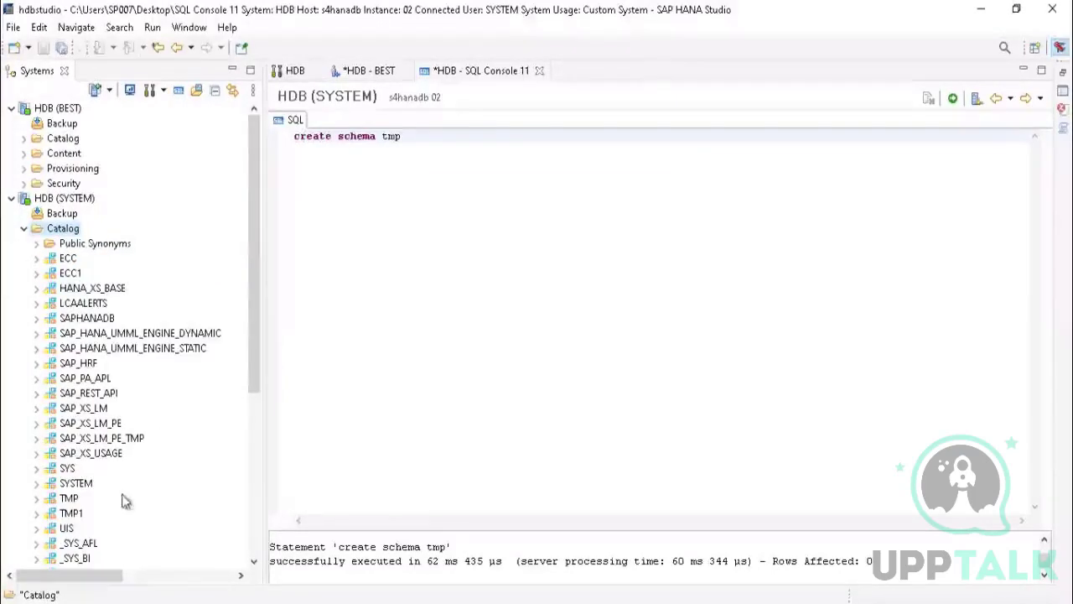
{"action": "left_click", "coordinate": [37, 501]}
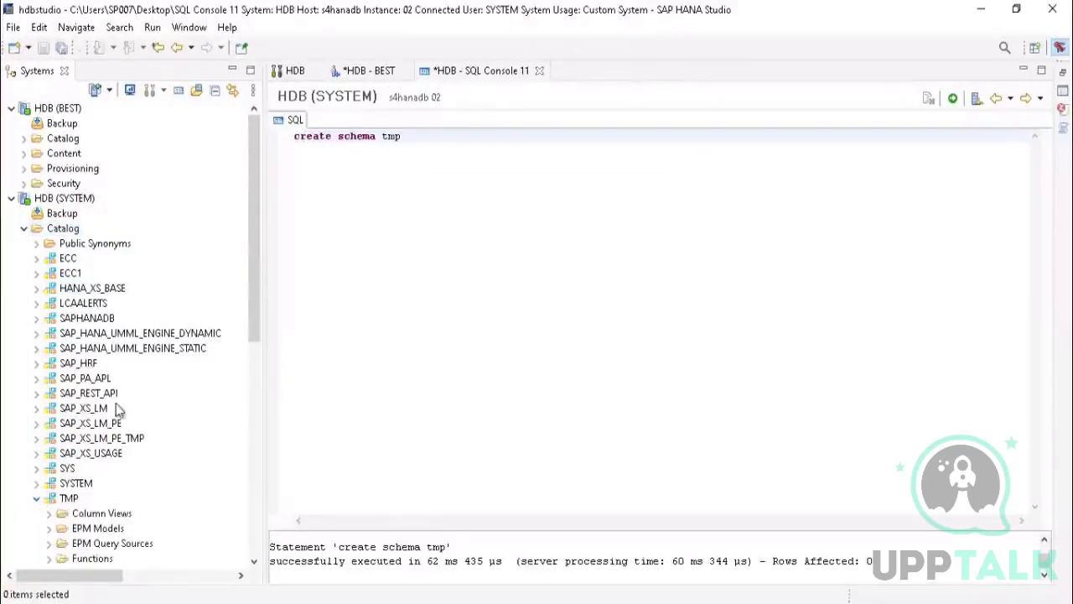
{"action": "left_click_drag", "start_coordinate": [253, 250], "coordinate": [249, 358]}
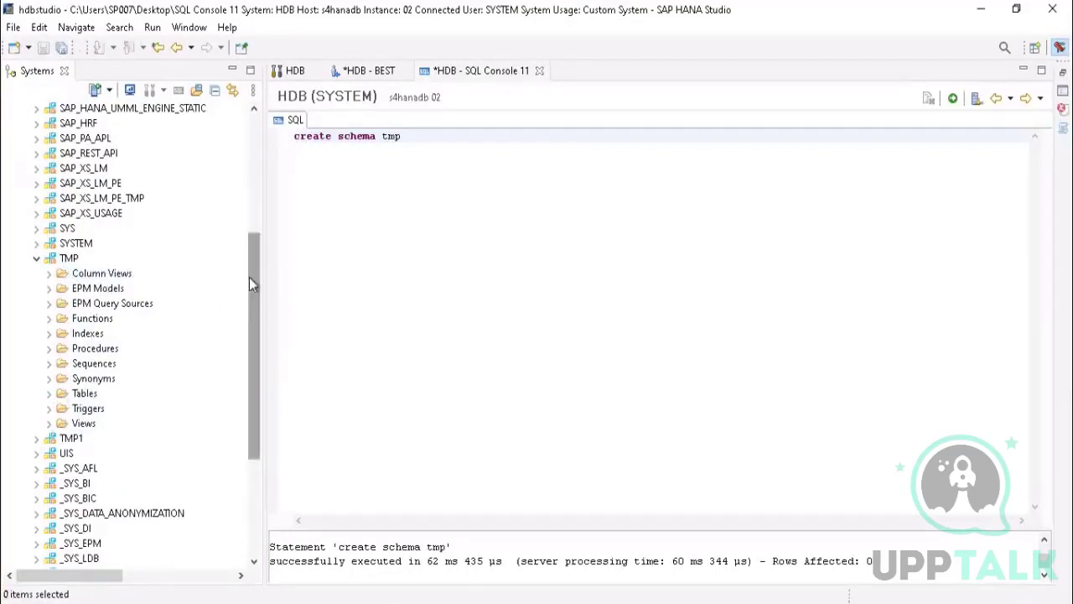
{"action": "left_click_drag", "start_coordinate": [250, 277], "coordinate": [254, 239]}
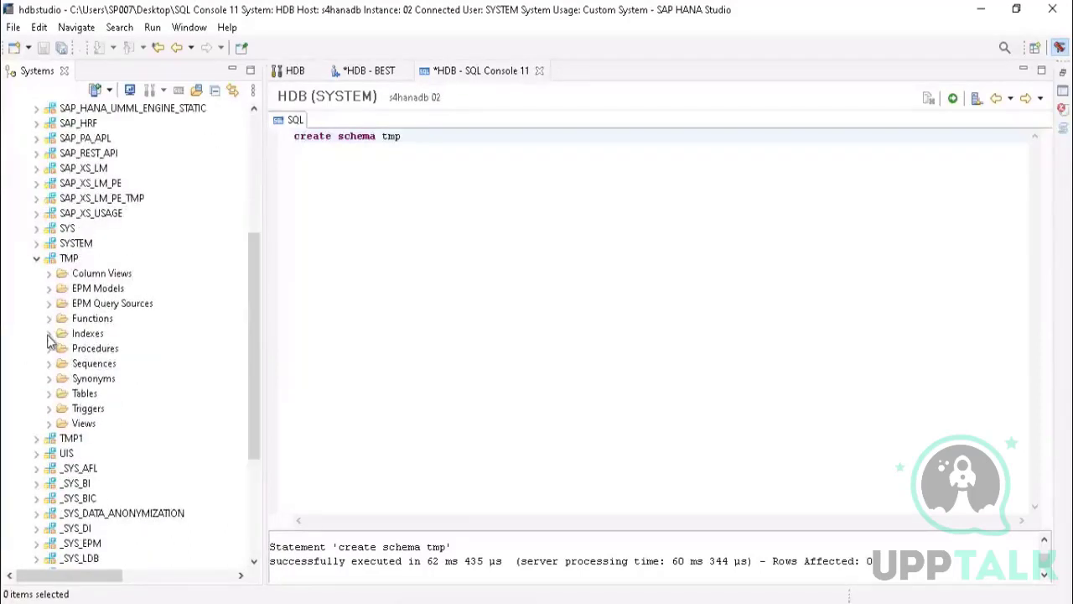
Step: Create a new table named TMP9099 in the TMP schema with a column named VLU
{"action": "left_click", "coordinate": [49, 393]}
{"action": "right_click", "coordinate": [79, 394]}
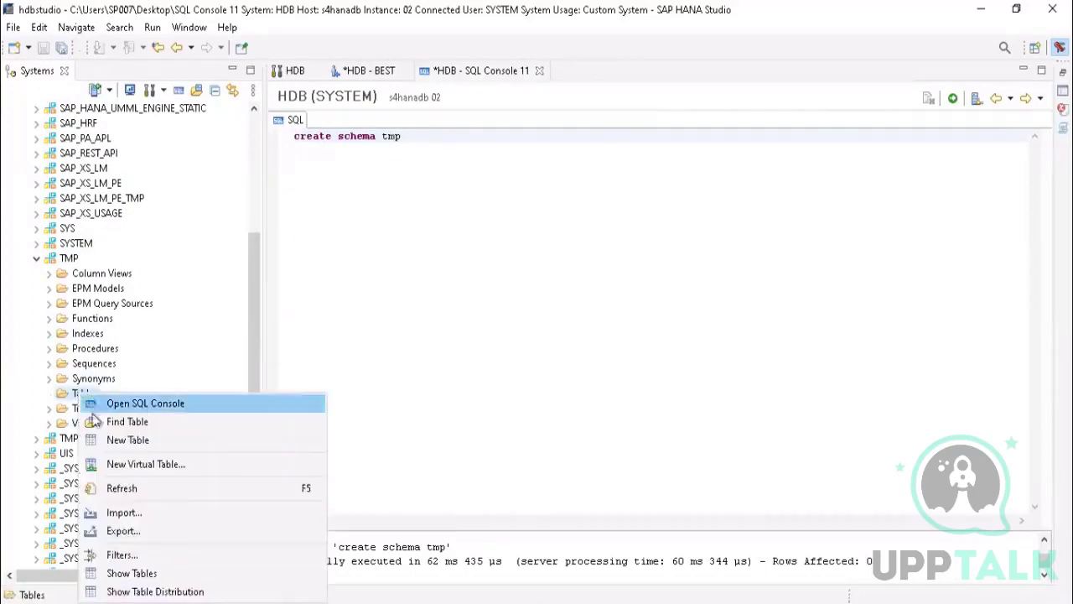
{"action": "left_click", "coordinate": [122, 440]}
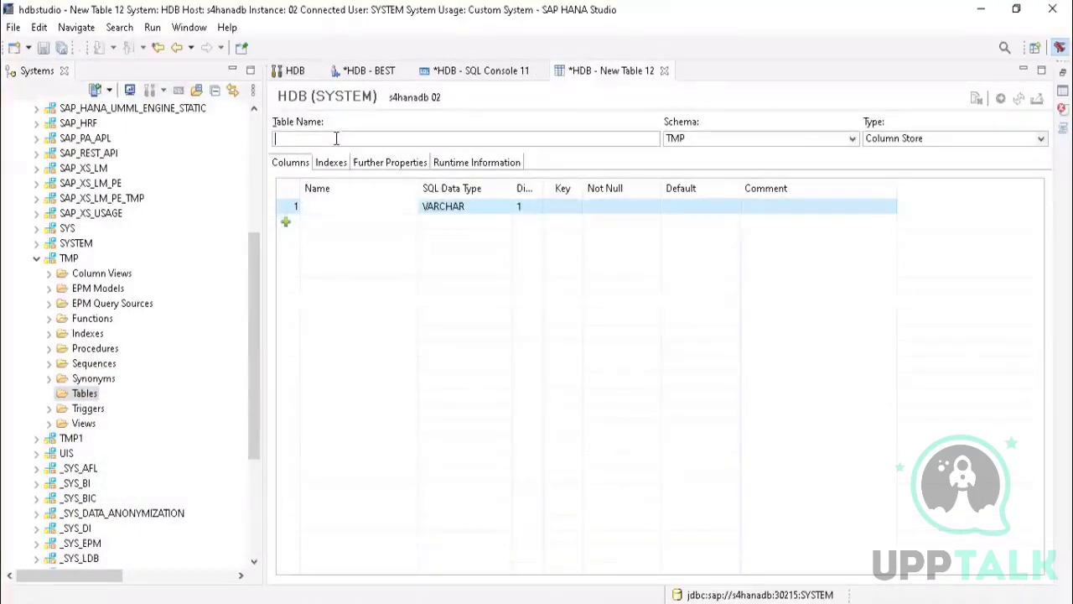
{"action": "type", "text": "TMP"}
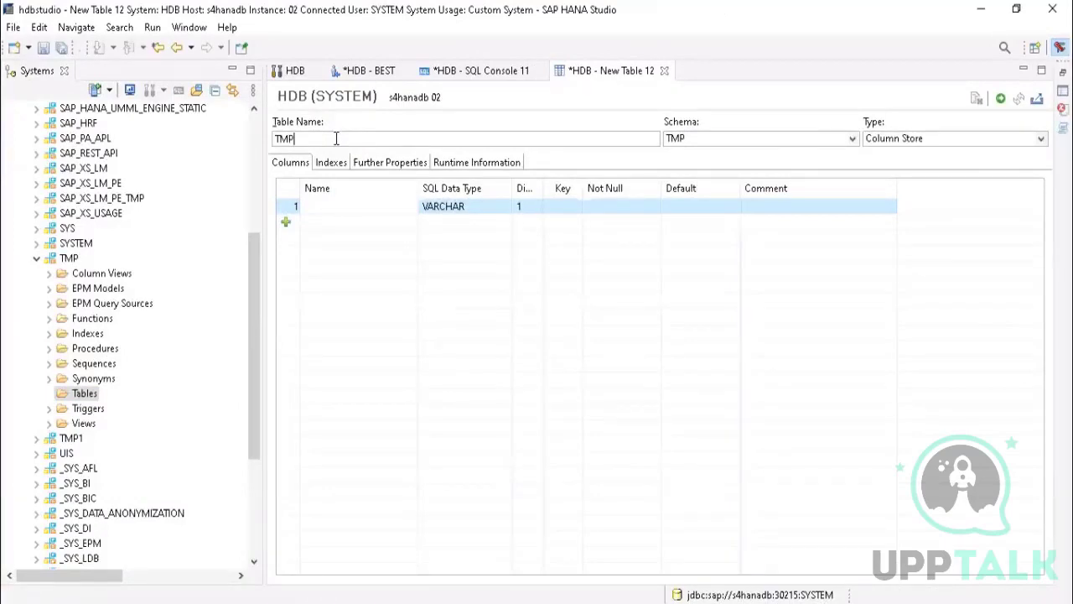
{"action": "type", "text": "9099"}
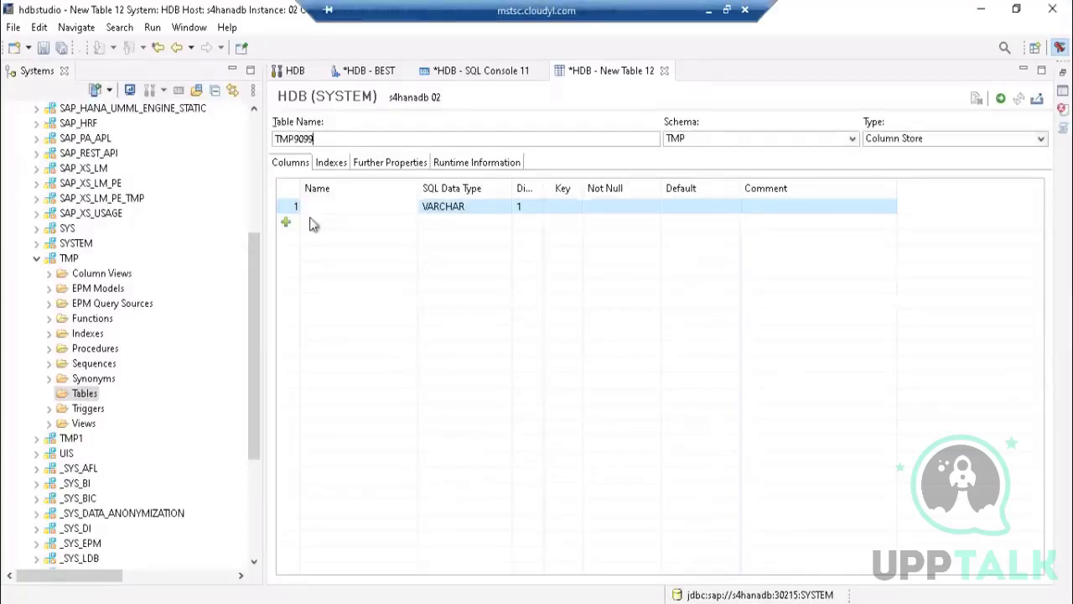
{"action": "left_click", "coordinate": [340, 209]}
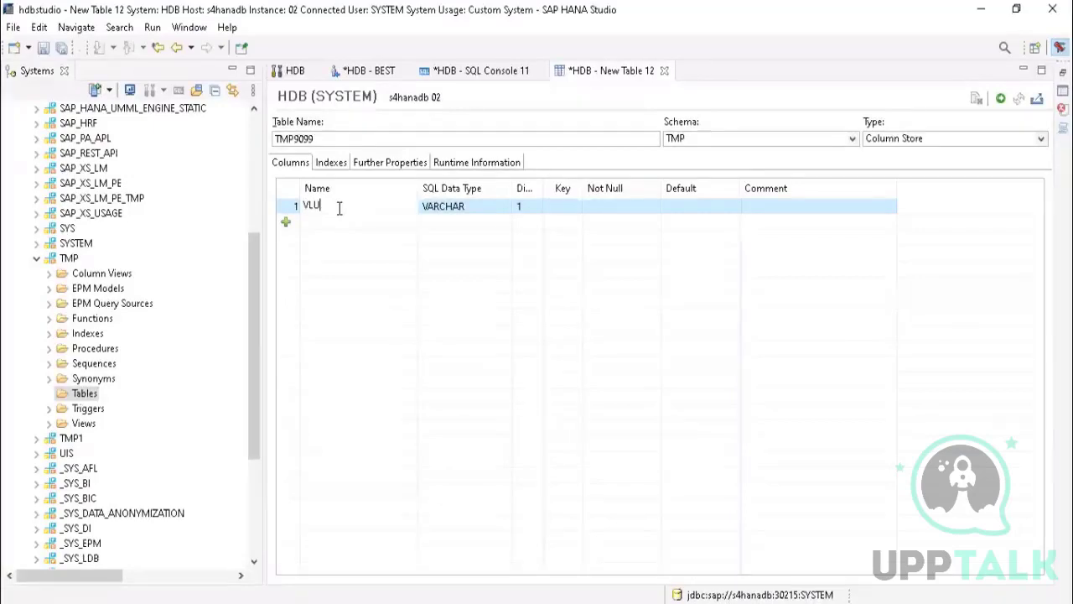
{"action": "left_click", "coordinate": [1001, 99]}
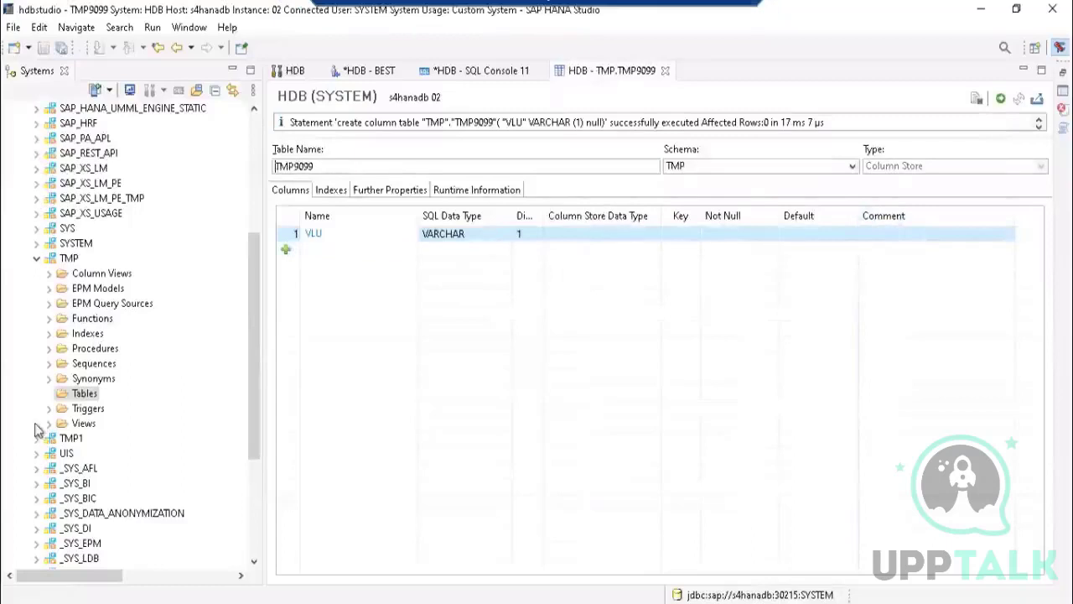
Step: Refresh the TMP schema, expand its Tables folder and select the TMP9099 table
{"action": "right_click", "coordinate": [67, 259]}
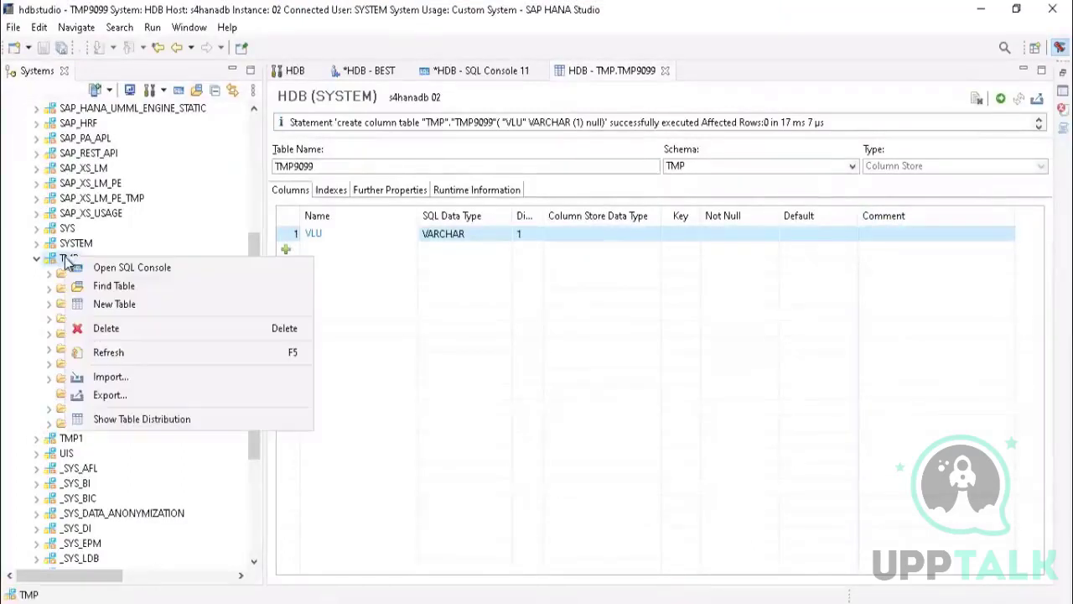
{"action": "left_click", "coordinate": [105, 353]}
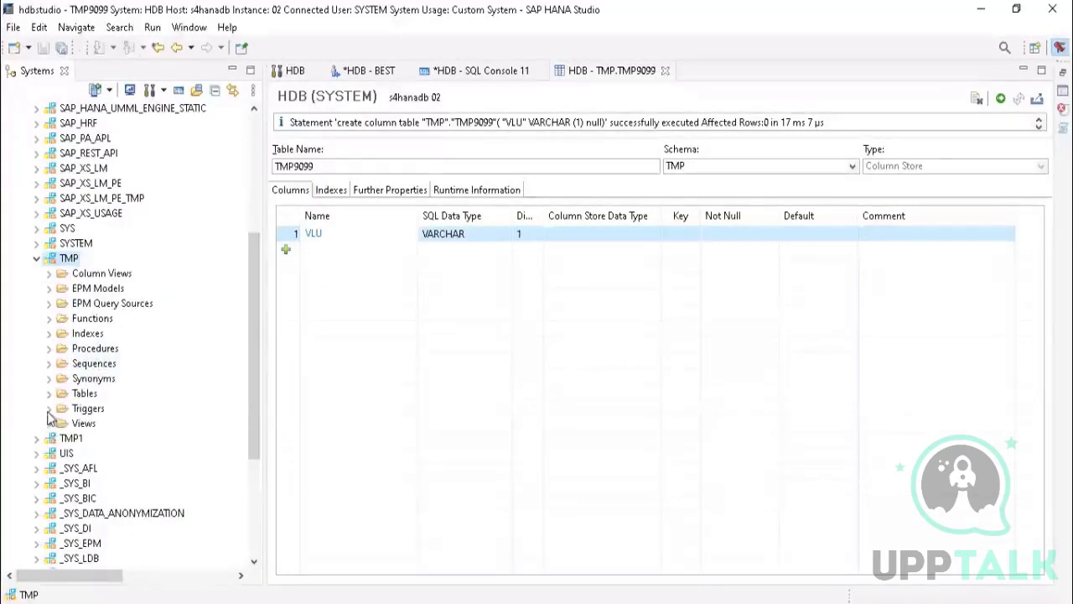
{"action": "left_click", "coordinate": [48, 394]}
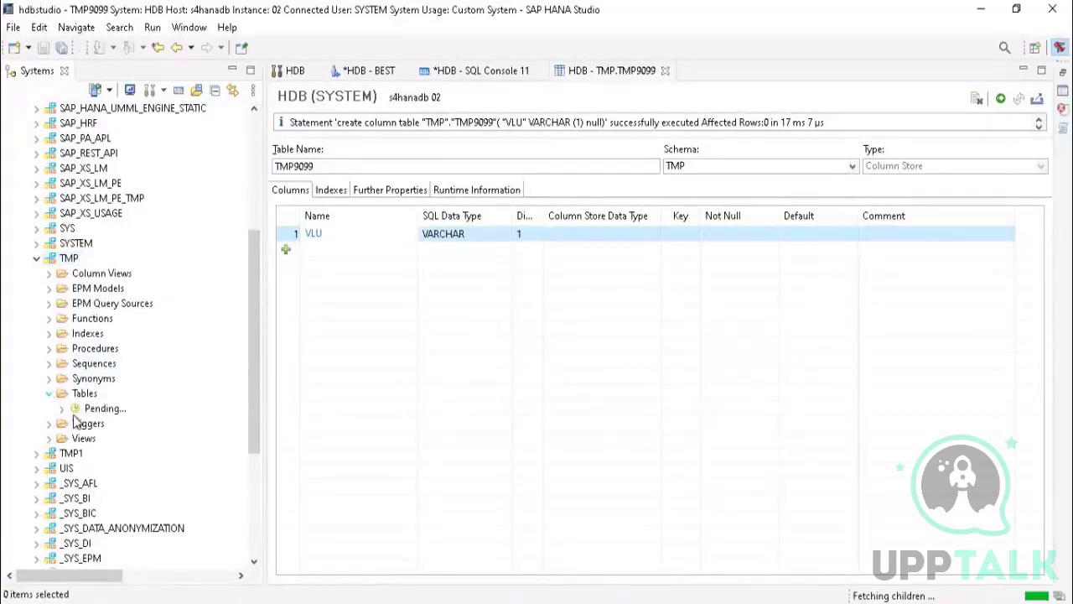
{"action": "left_click", "coordinate": [101, 411]}
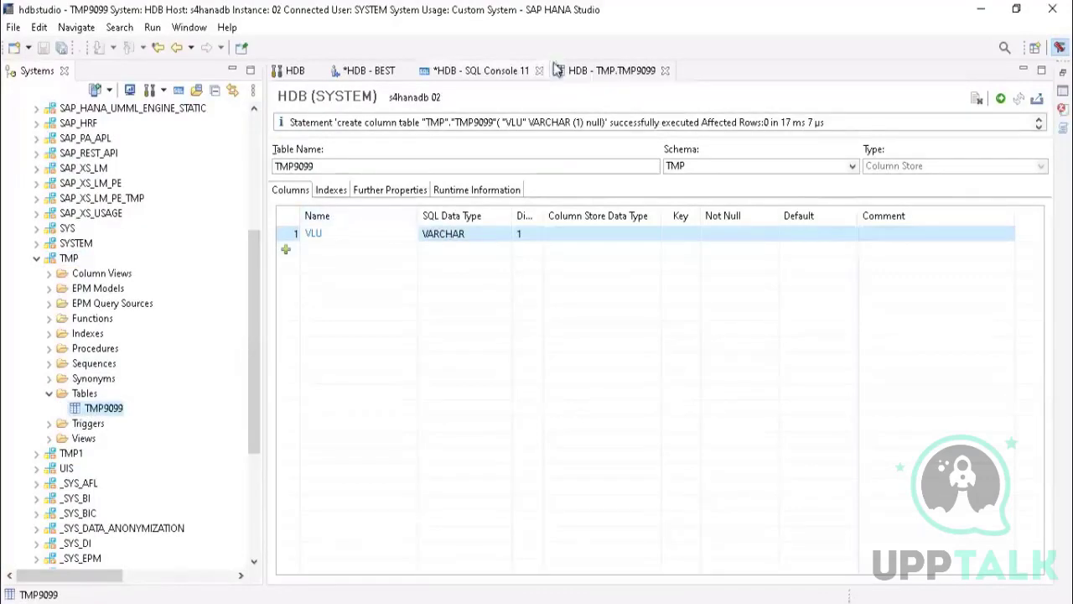
Step: Close the TMP9099 table definition editor and open the table's content
{"action": "left_click", "coordinate": [671, 75]}
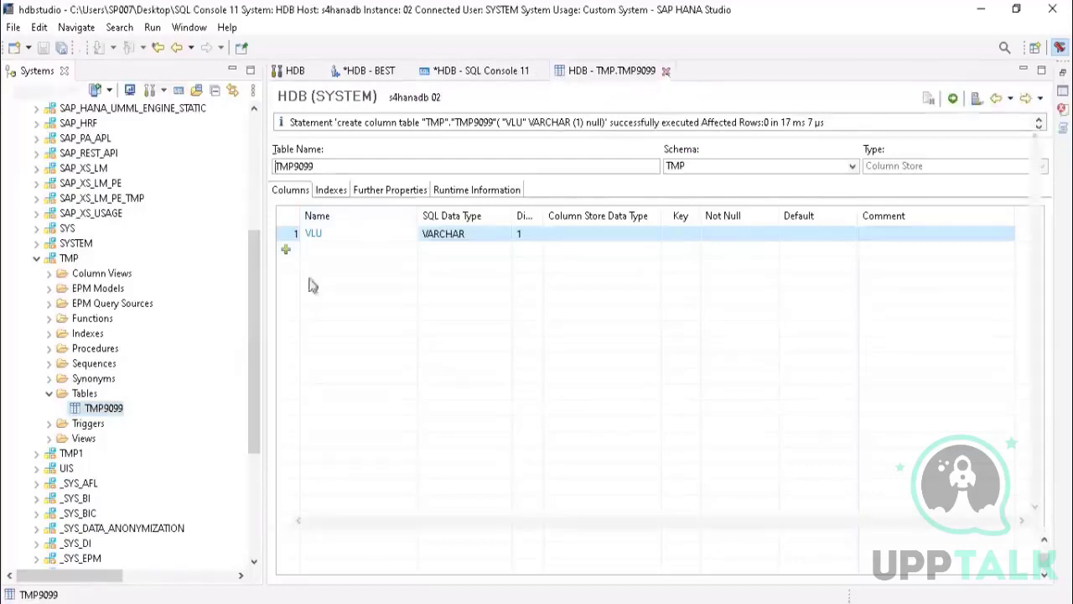
{"action": "right_click", "coordinate": [93, 411]}
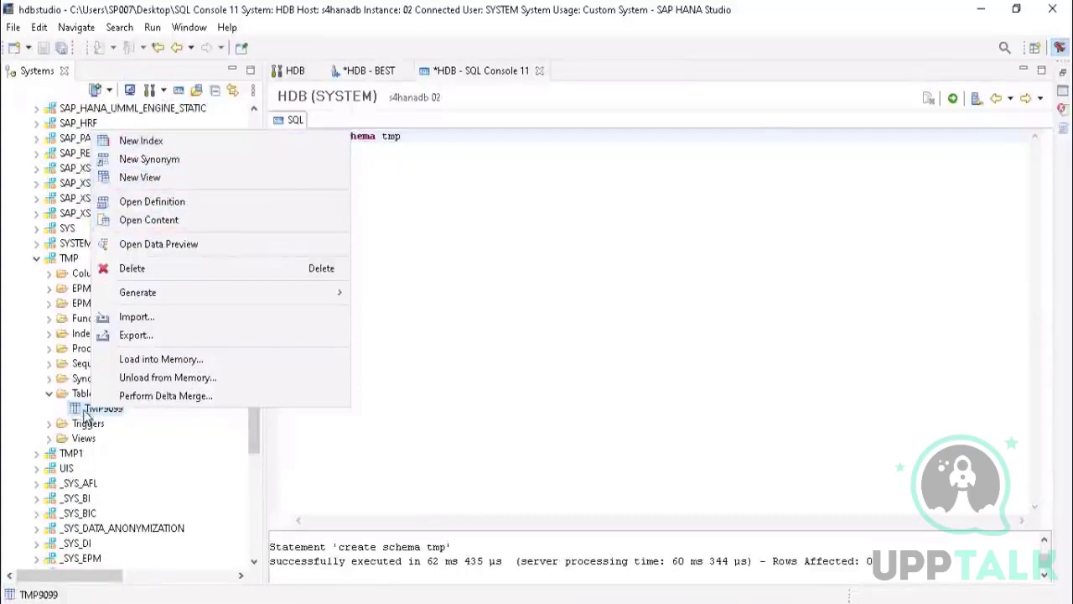
{"action": "left_click", "coordinate": [149, 225]}
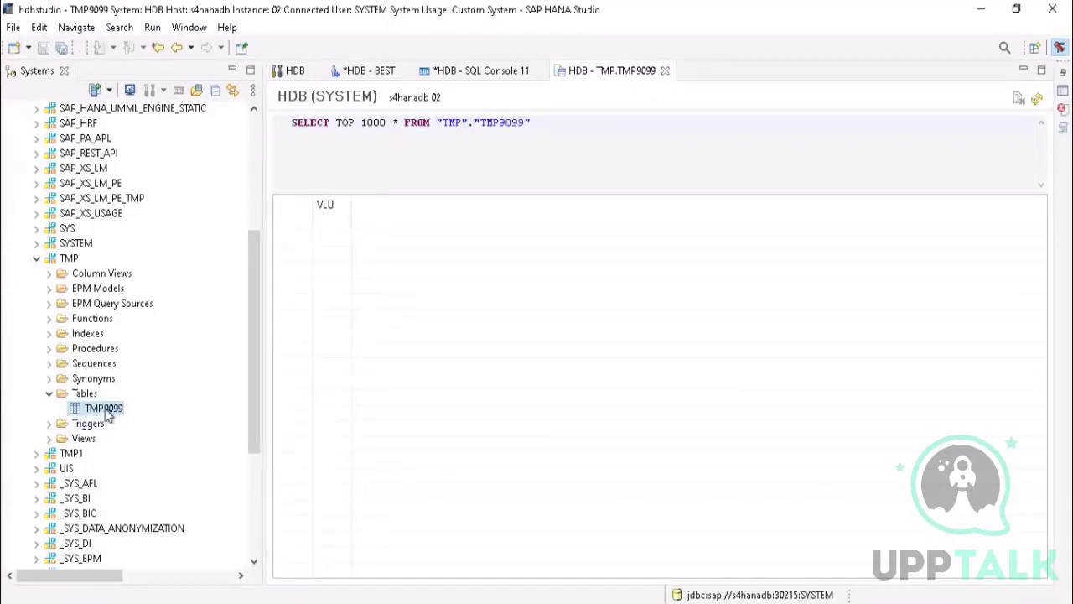
Step: Highlight the whole SELECT statement in the TMP9099 table's content query
{"action": "left_click_drag", "start_coordinate": [534, 123], "coordinate": [293, 128]}
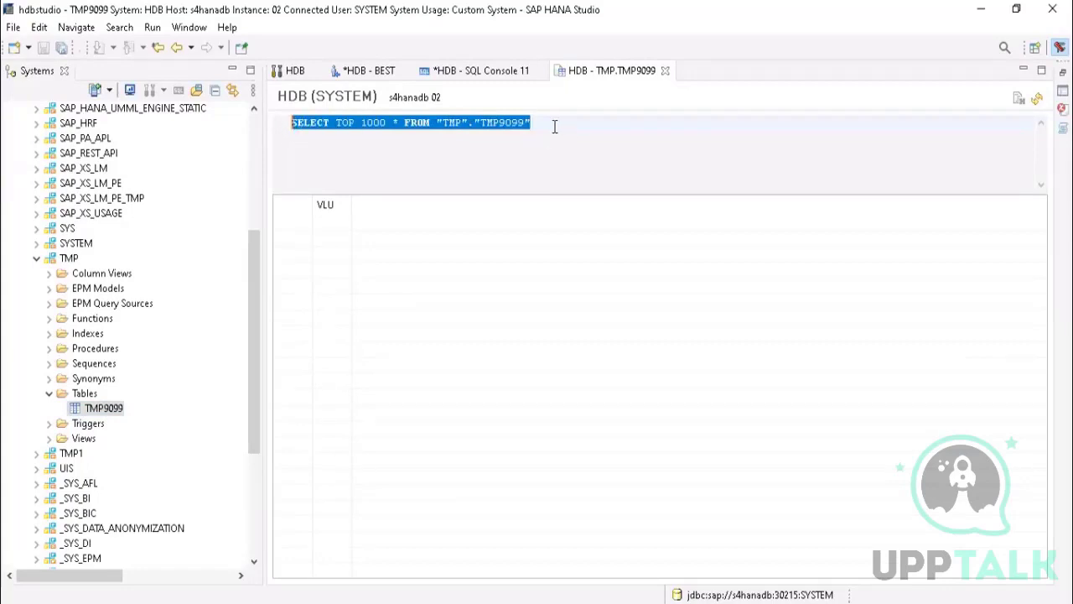
{"action": "left_click", "coordinate": [495, 125]}
{"action": "left_click_drag", "start_coordinate": [533, 124], "coordinate": [292, 125]}
Step: Switch to the hana db class 1.pptx presentation in PowerPoint and display slide 10 about schema types
{"action": "mouse_move", "coordinate": [683, 8]}
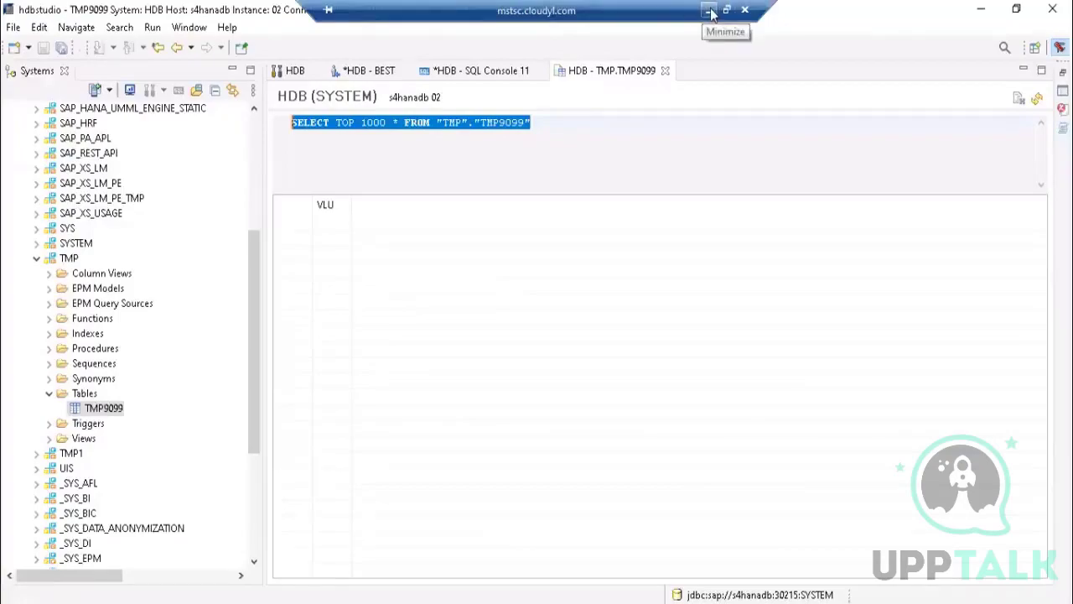
{"action": "left_click", "coordinate": [708, 10]}
{"action": "left_click", "coordinate": [39, 449]}
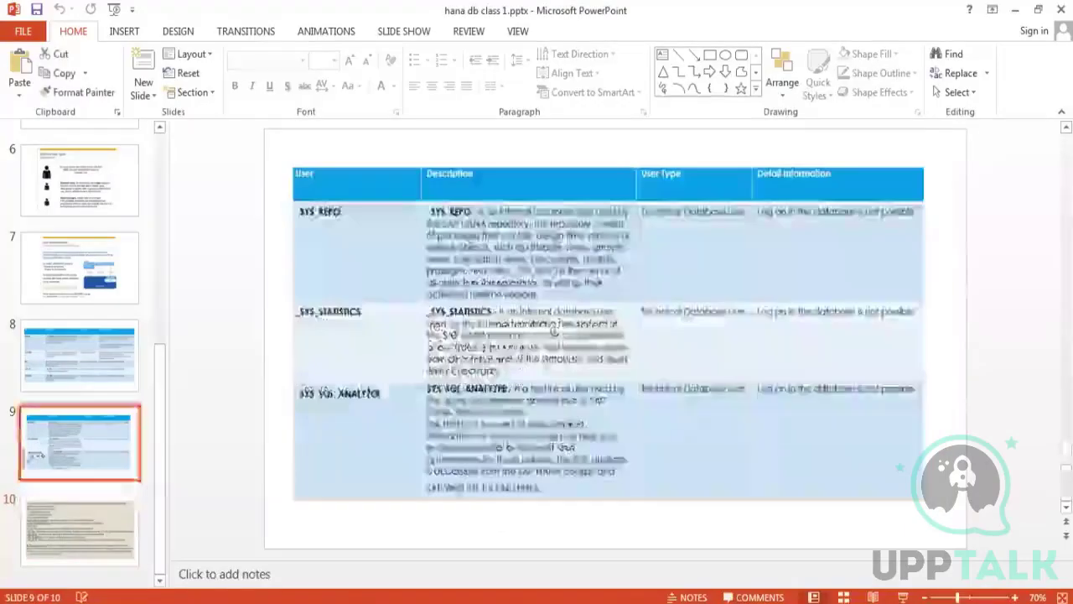
{"action": "left_click", "coordinate": [52, 362]}
{"action": "left_click", "coordinate": [69, 447]}
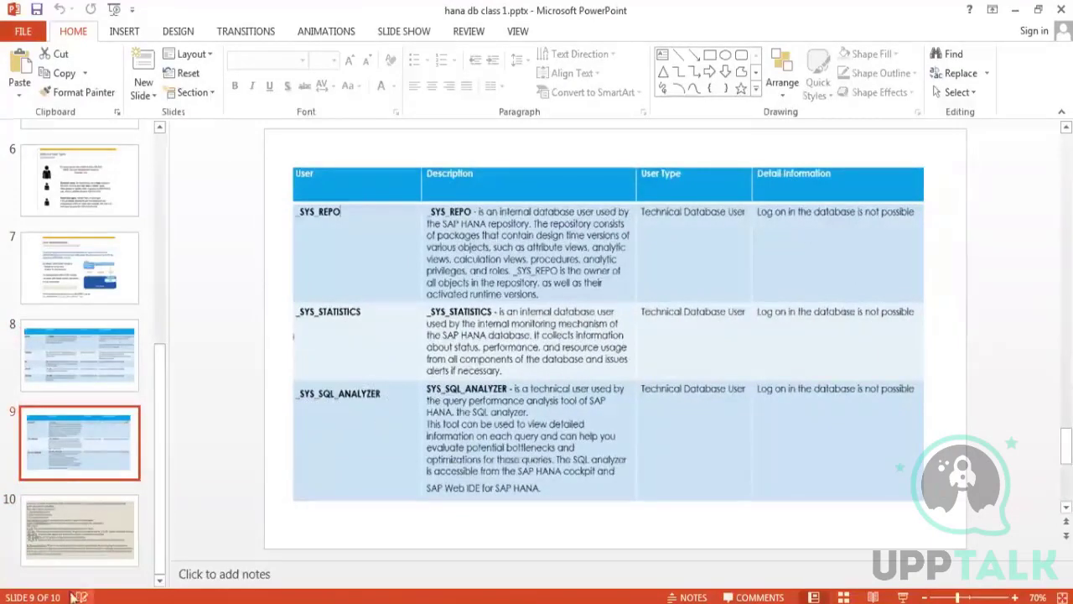
{"action": "left_click", "coordinate": [77, 537]}
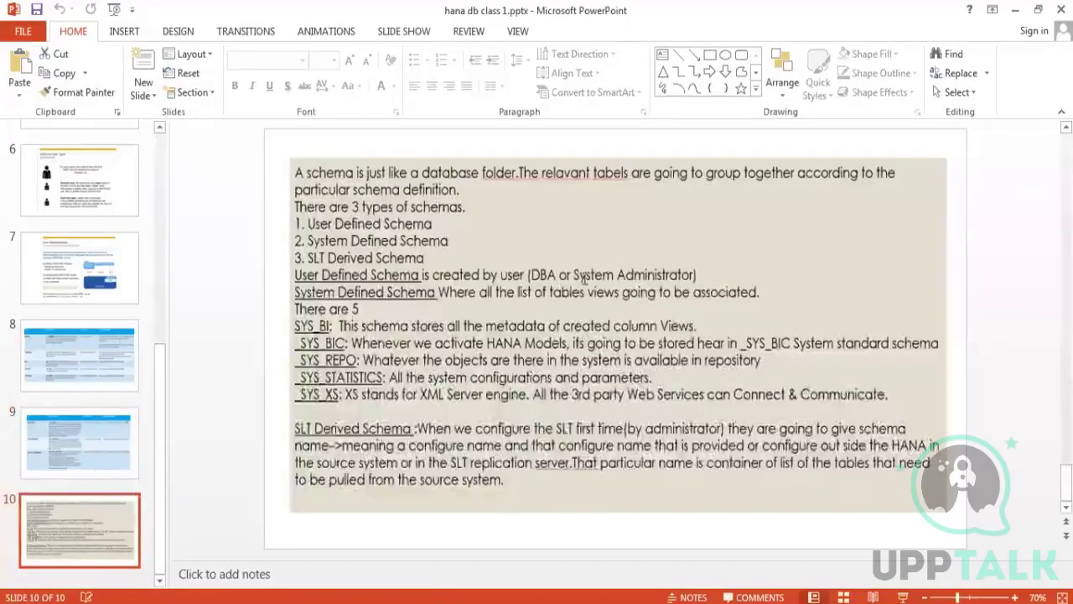
Step: Return to SAP HANA Studio and look over the schemas in the SYSTEM connection's Catalog
{"action": "left_click", "coordinate": [406, 513]}
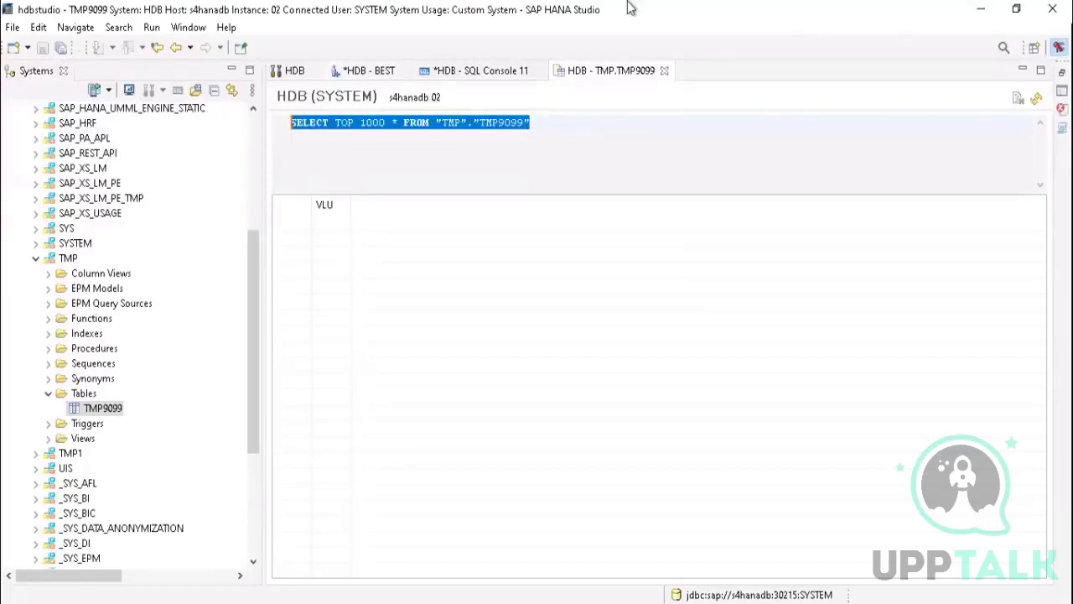
{"action": "mouse_move", "coordinate": [717, 25]}
{"action": "left_click", "coordinate": [710, 12]}
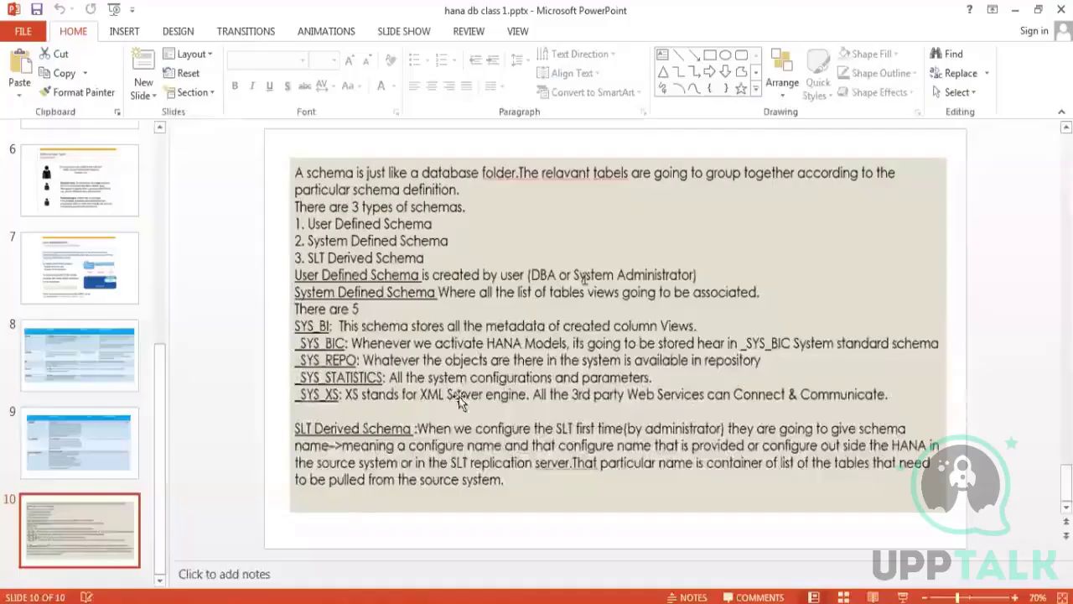
{"action": "left_click", "coordinate": [81, 426]}
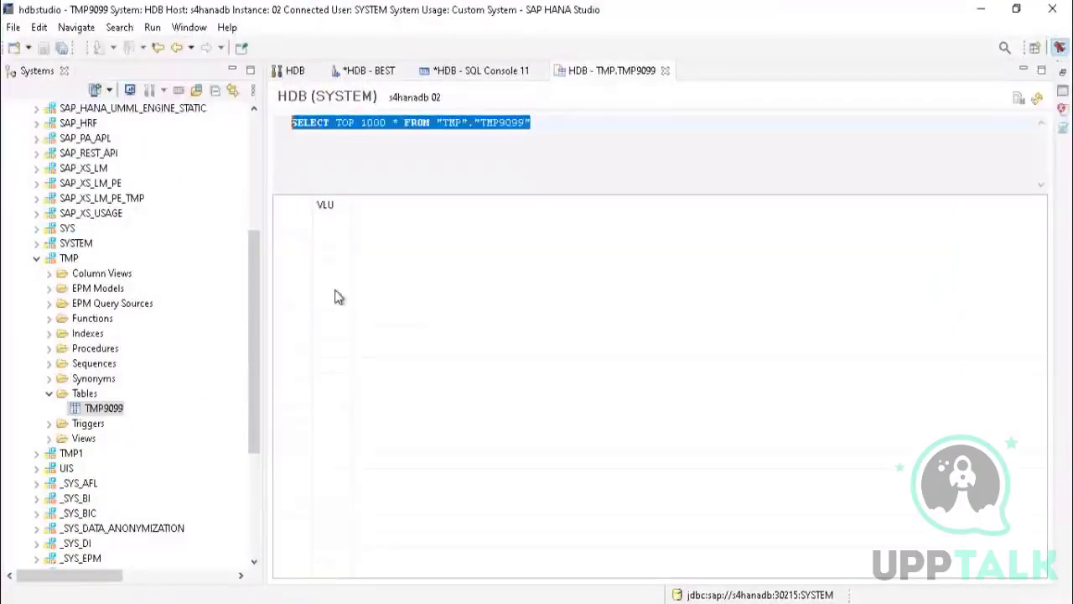
{"action": "left_click_drag", "start_coordinate": [255, 245], "coordinate": [249, 144]}
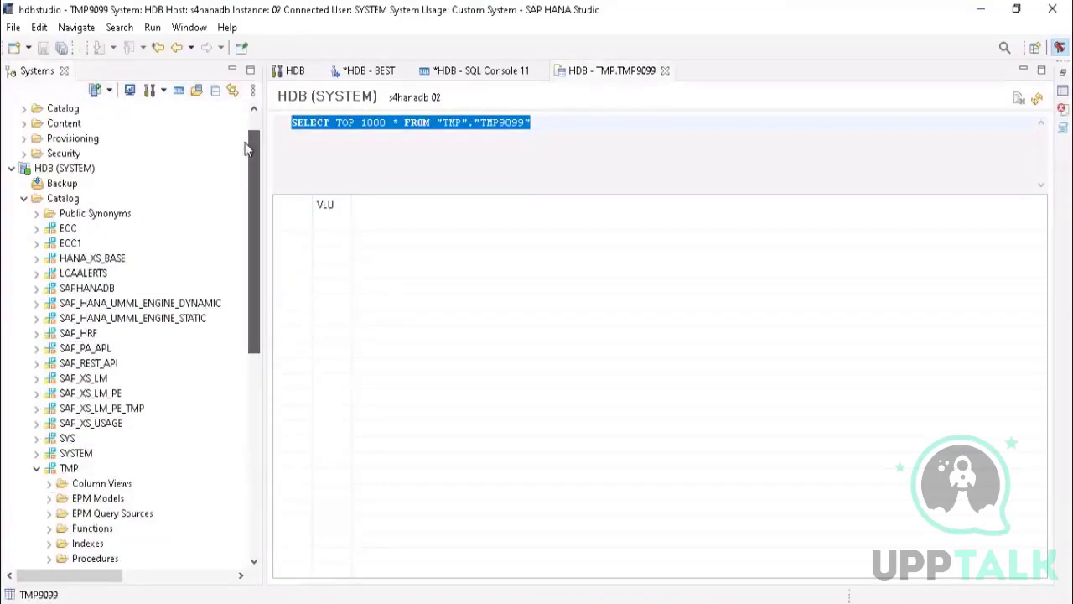
Step: Minimize SAP HANA Studio and switch to PowerPoint to read slide 10 on schema types
{"action": "left_click", "coordinate": [980, 8]}
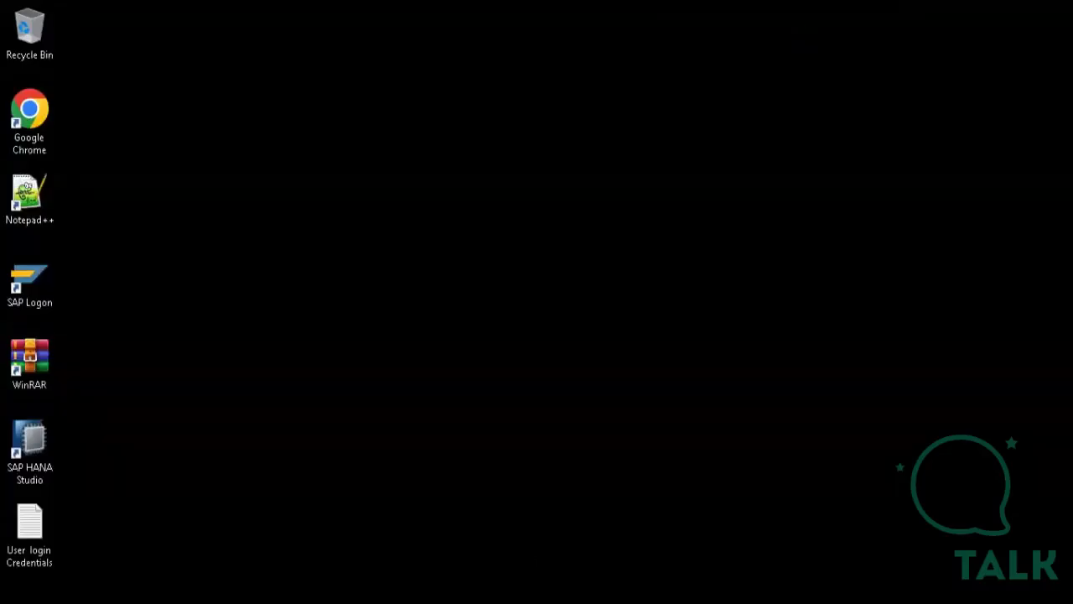
{"action": "key", "text": "ctrl+super+o"}
{"action": "key", "text": "ctrl+super+o"}
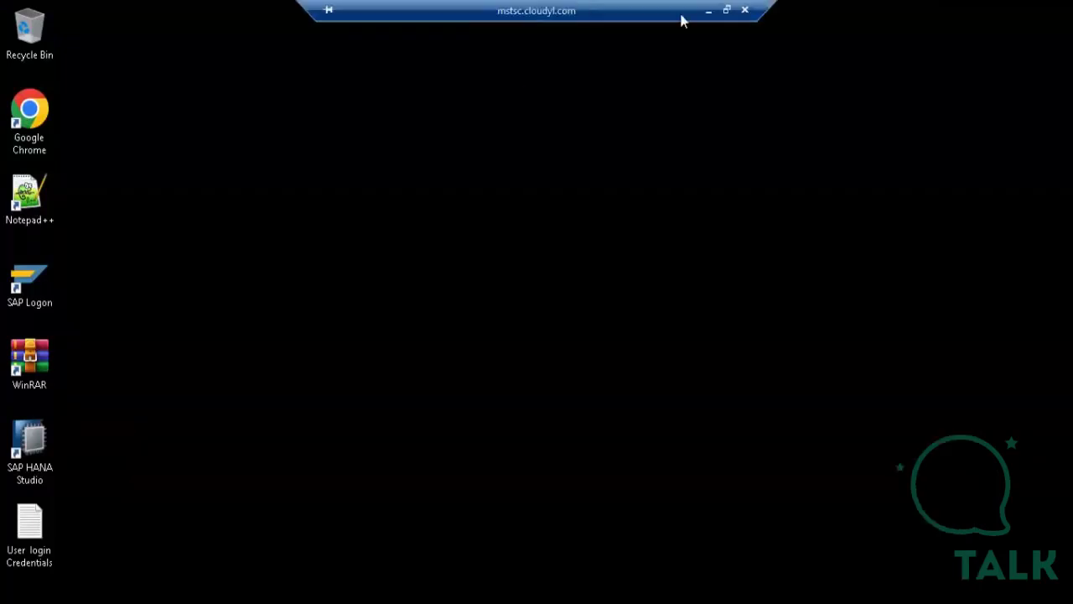
{"action": "left_click", "coordinate": [707, 15]}
{"action": "left_click", "coordinate": [91, 532]}
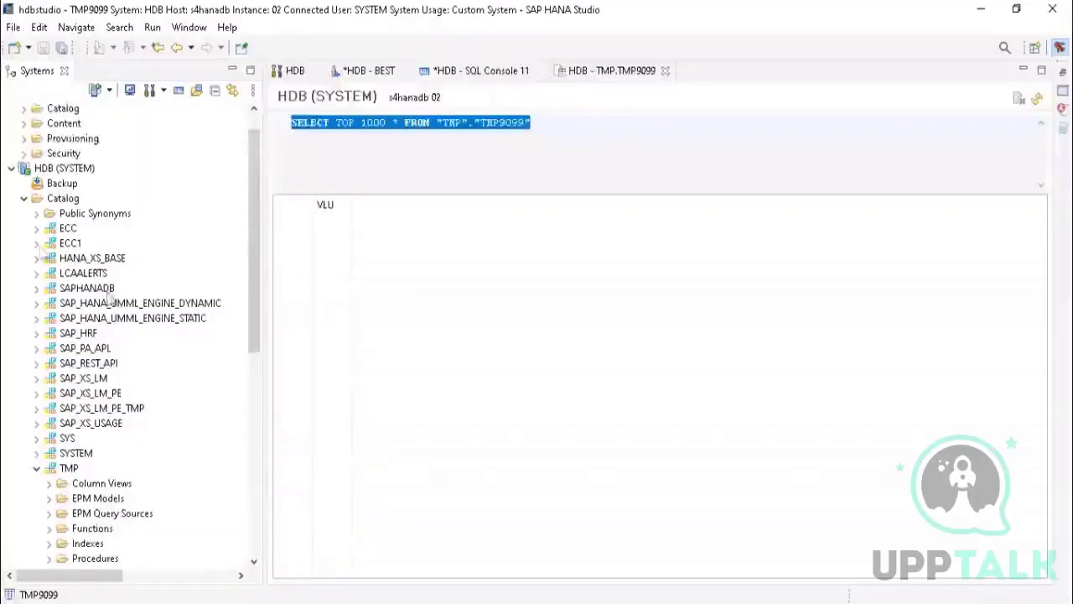
Step: Return to SAP HANA Studio and examine the system-defined schemas in the Catalog, including _SYS_AFL, _SYS_BI and _SYS_BIC
{"action": "left_click_drag", "start_coordinate": [254, 225], "coordinate": [257, 438]}
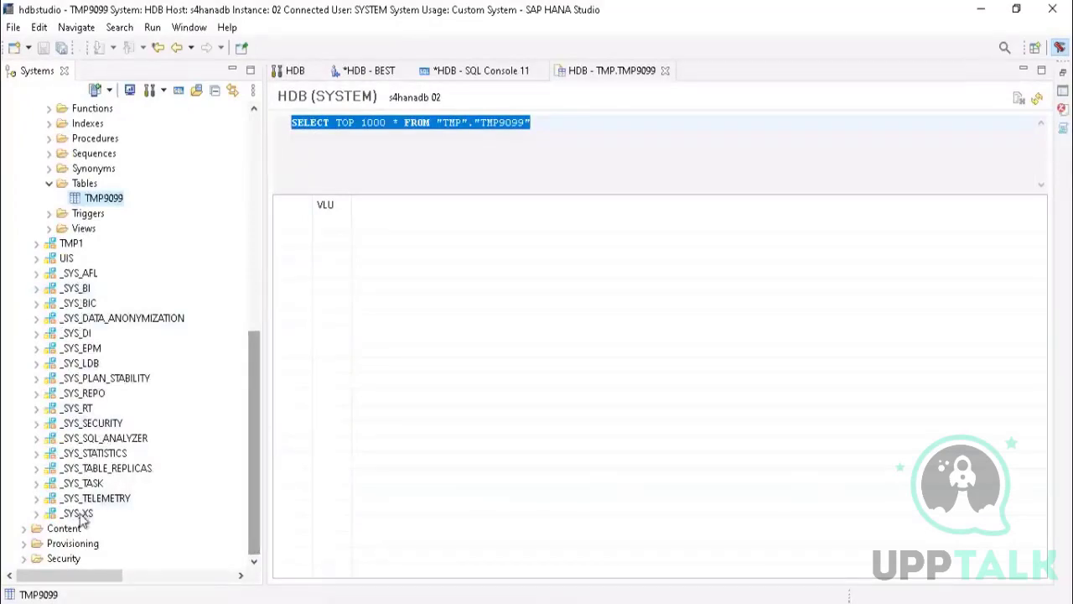
{"action": "left_click", "coordinate": [83, 275]}
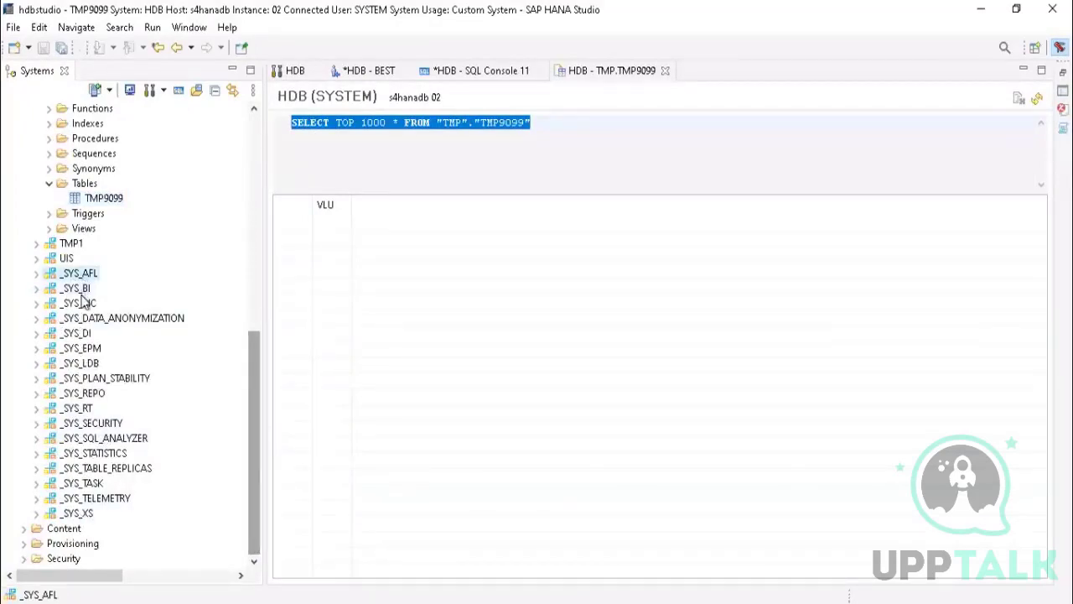
{"action": "left_click", "coordinate": [80, 290]}
{"action": "left_click", "coordinate": [84, 305]}
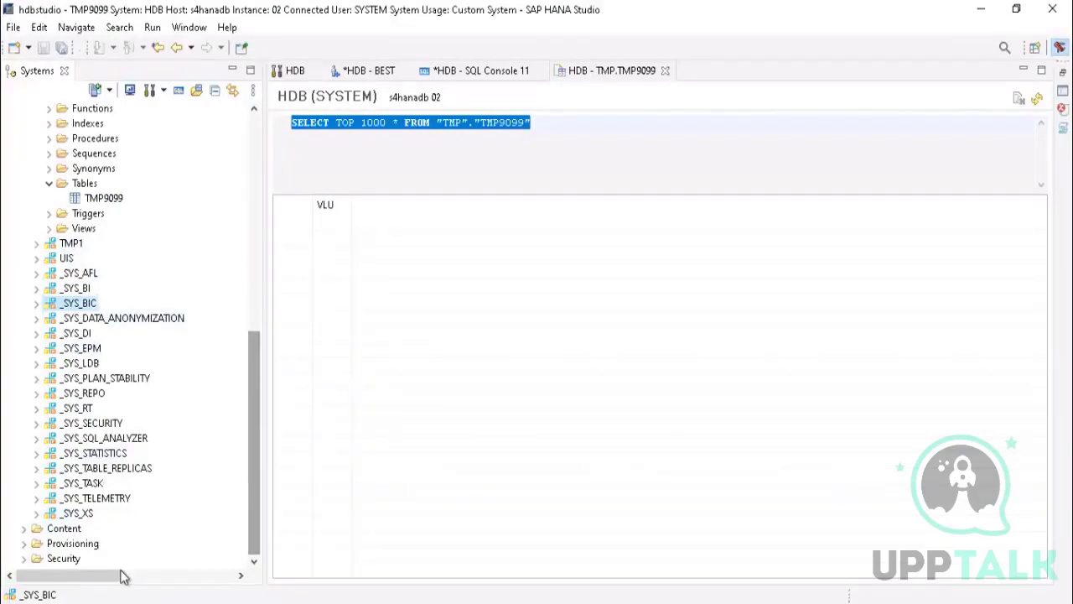
{"action": "mouse_move", "coordinate": [255, 404]}
{"action": "left_mouse_down"}
{"action": "mouse_move", "coordinate": [272, 203]}
{"action": "mouse_move", "coordinate": [259, 276]}
{"action": "mouse_move", "coordinate": [268, 450]}
{"action": "mouse_move", "coordinate": [258, 209]}
{"action": "mouse_move", "coordinate": [270, 415]}
{"action": "mouse_move", "coordinate": [249, 402]}
{"action": "left_mouse_up"}
{"action": "left_click_drag", "start_coordinate": [252, 351], "coordinate": [263, 443]}
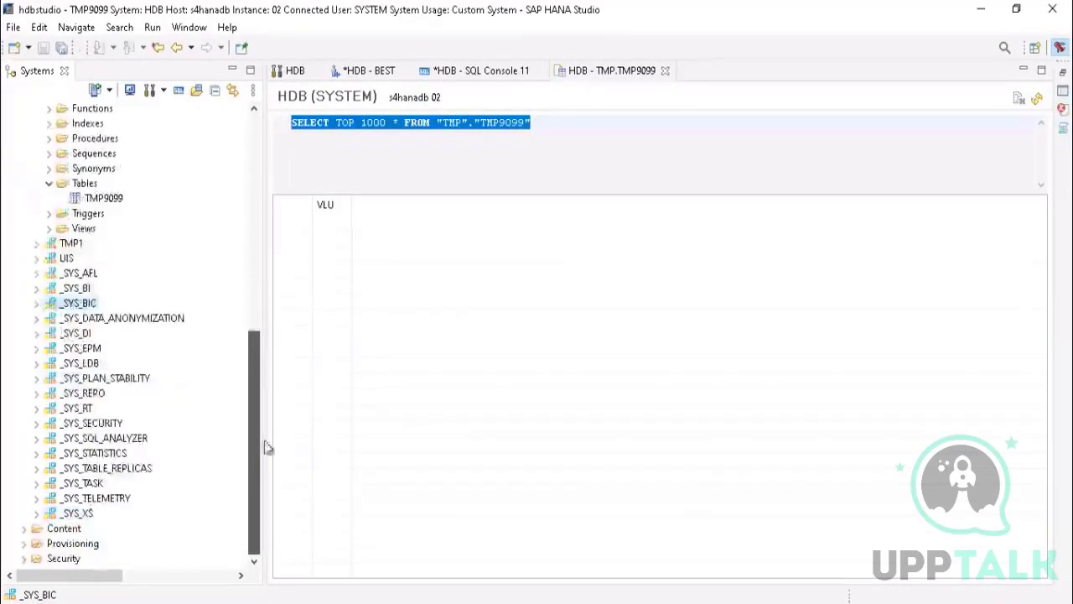
Step: Expand the _SYS_BI schema's Views folder and open the definition of the BIMC_ALL_AUTHORIZED_CUBES view
{"action": "left_click", "coordinate": [35, 289]}
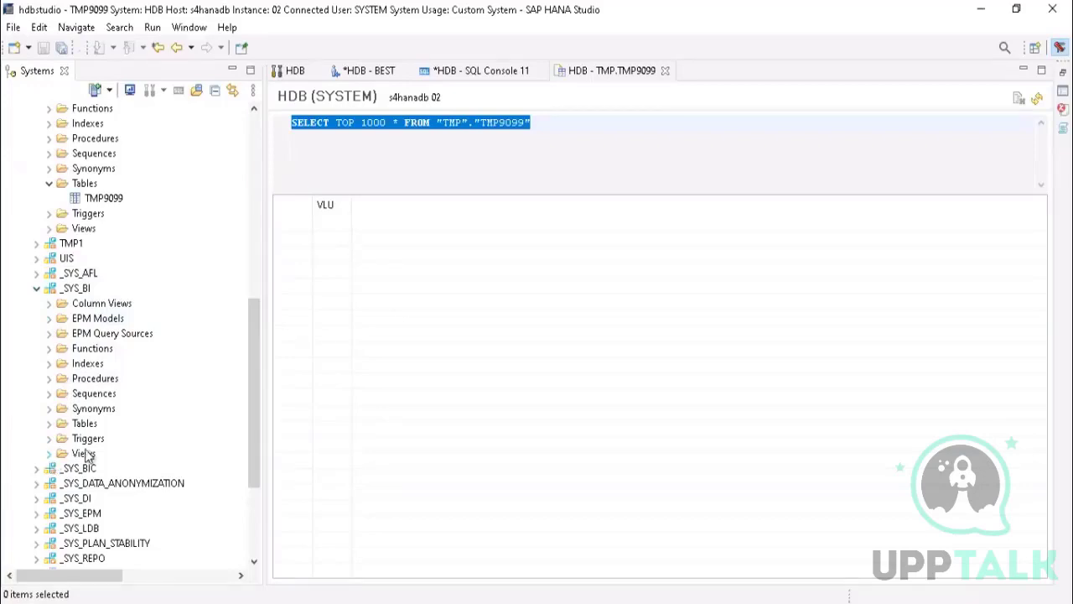
{"action": "left_click", "coordinate": [49, 454]}
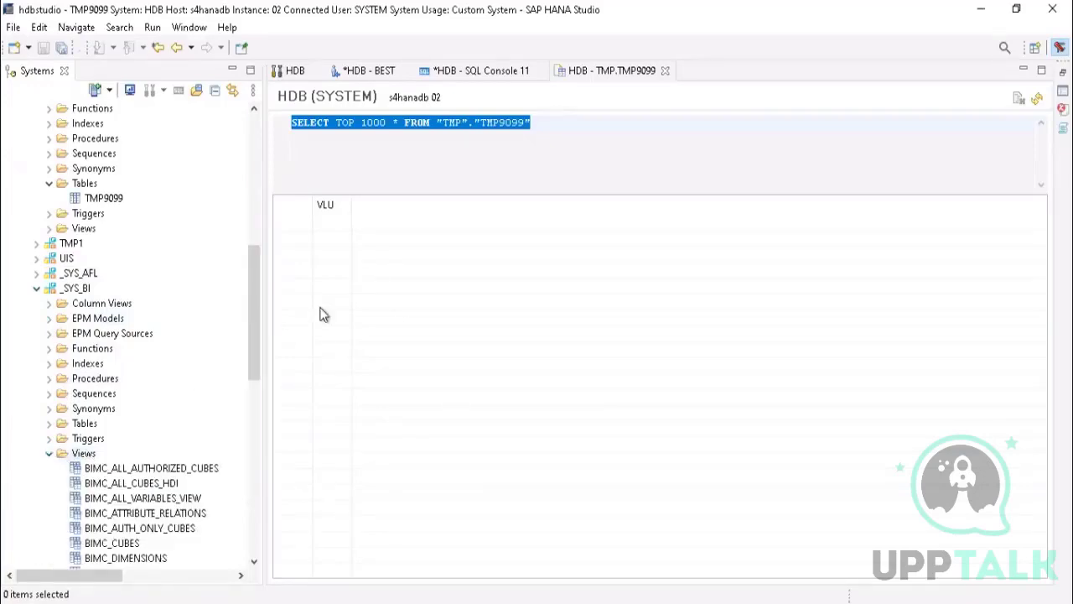
{"action": "scroll", "coordinate": [260, 307], "scroll_direction": "down", "scroll_amount": 4}
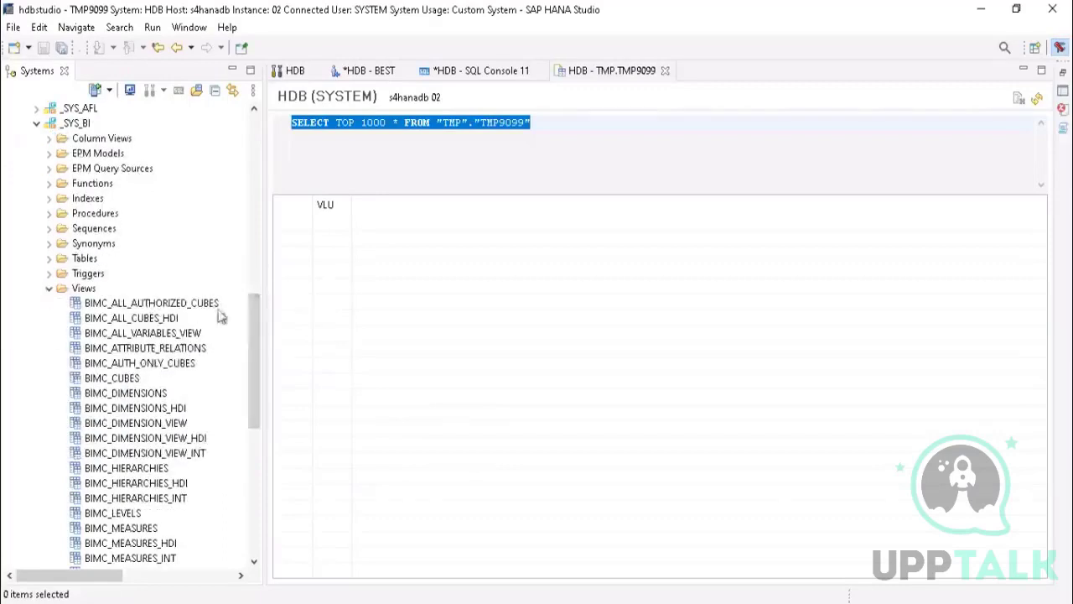
{"action": "double_click", "coordinate": [128, 305]}
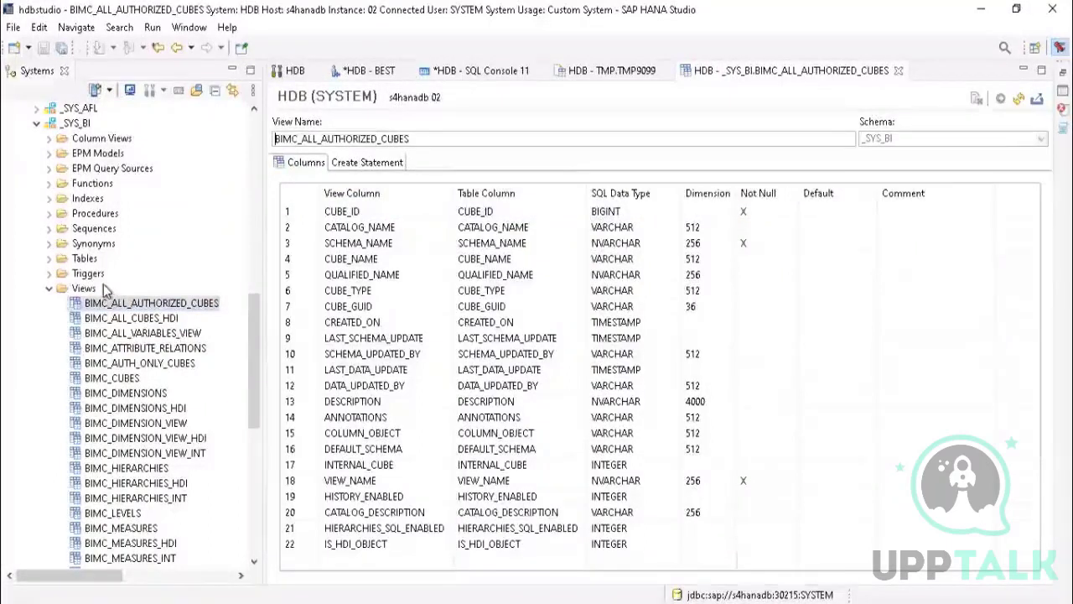
{"action": "left_click", "coordinate": [152, 307]}
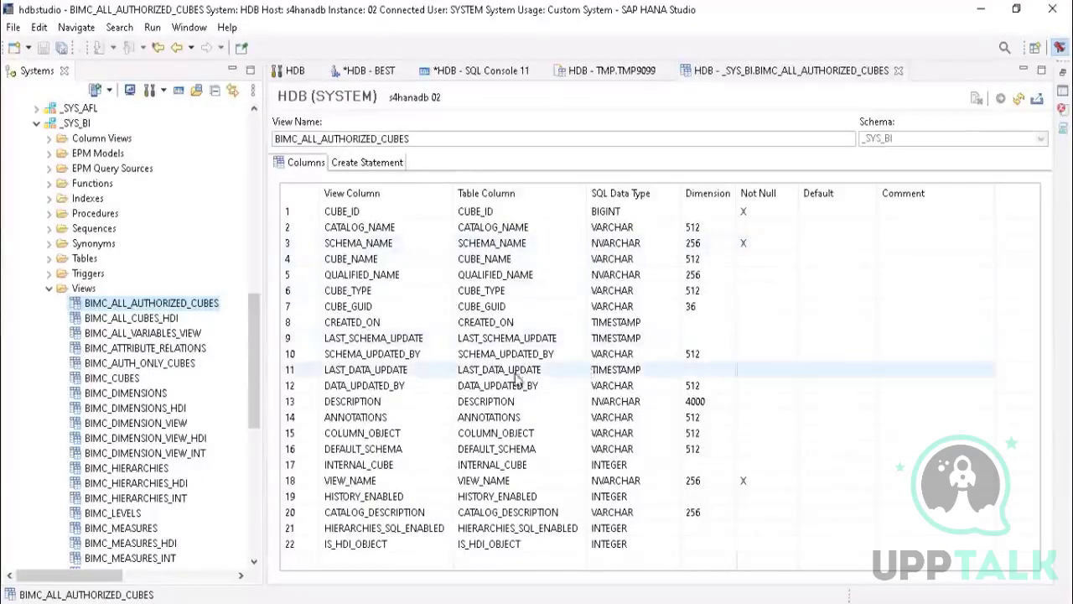
{"action": "right_click", "coordinate": [94, 290]}
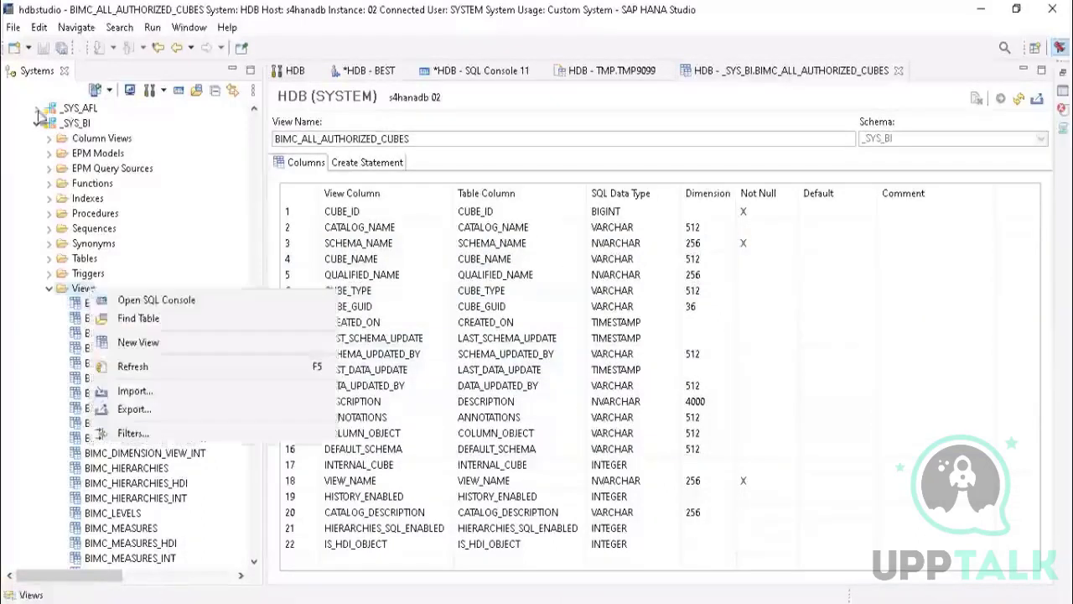
{"action": "left_click", "coordinate": [23, 329]}
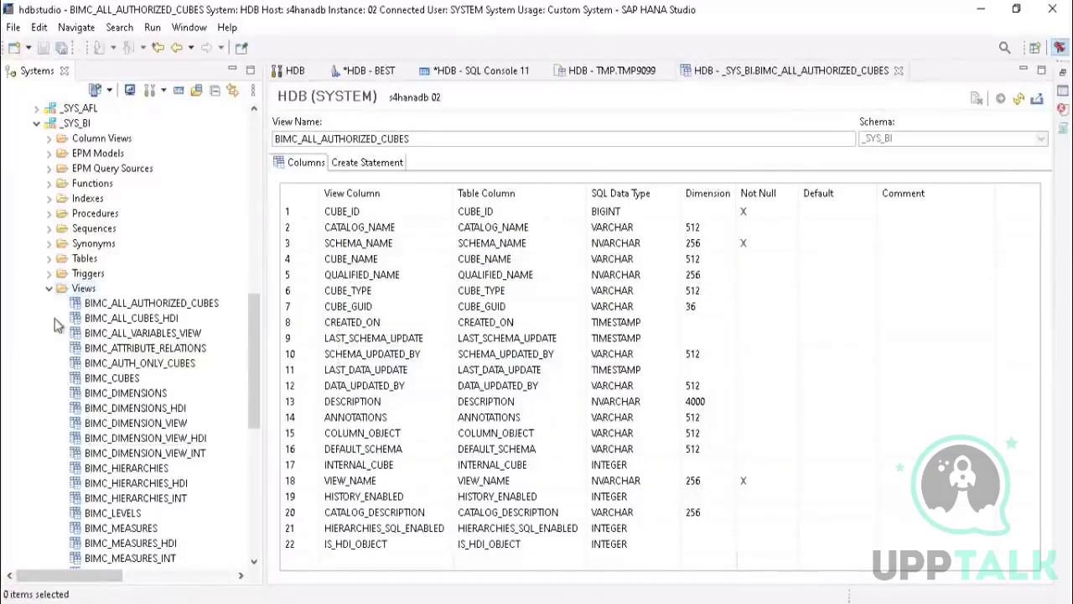
{"action": "right_click", "coordinate": [84, 291]}
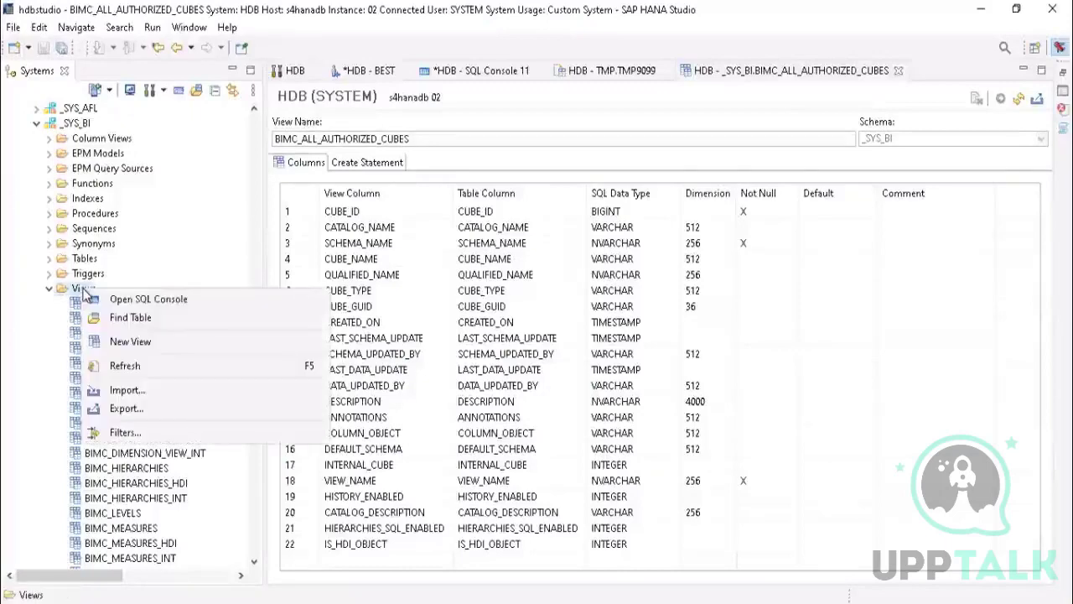
{"action": "left_click", "coordinate": [236, 192]}
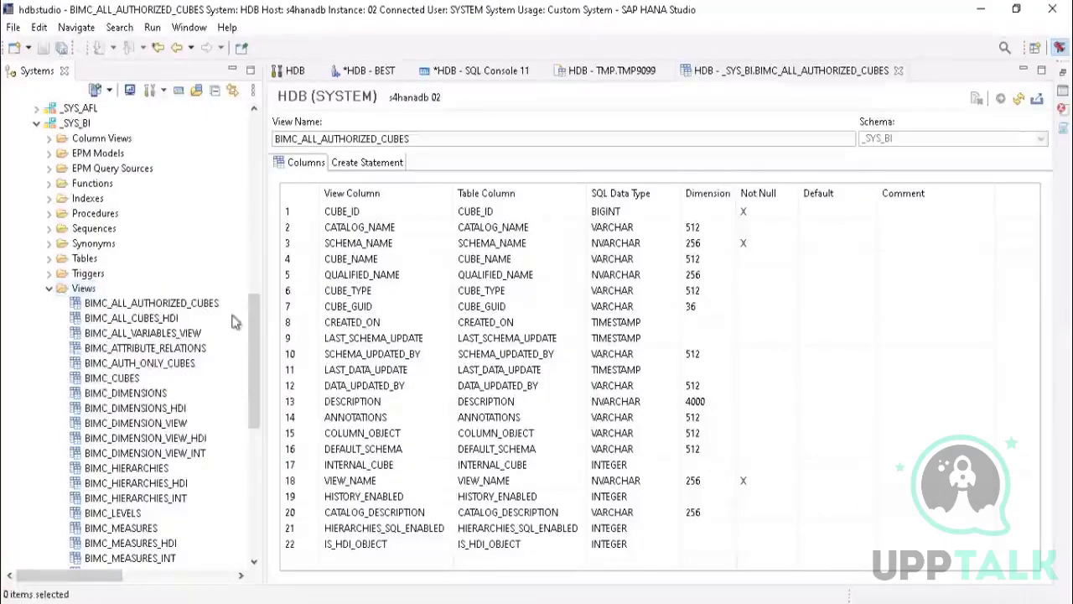
Step: Look over the BEST and SYSTEM connections in the systems tree and switch back to PowerPoint's slide on schema types
{"action": "left_click_drag", "start_coordinate": [254, 306], "coordinate": [260, 144]}
{"action": "left_click", "coordinate": [81, 143]}
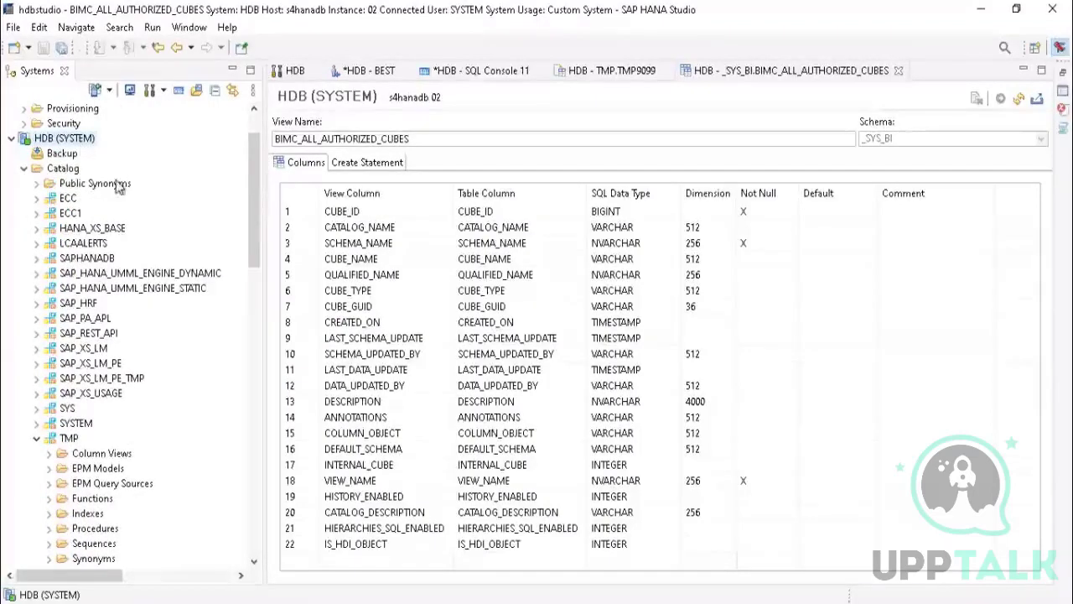
{"action": "left_click_drag", "start_coordinate": [254, 167], "coordinate": [250, 107]}
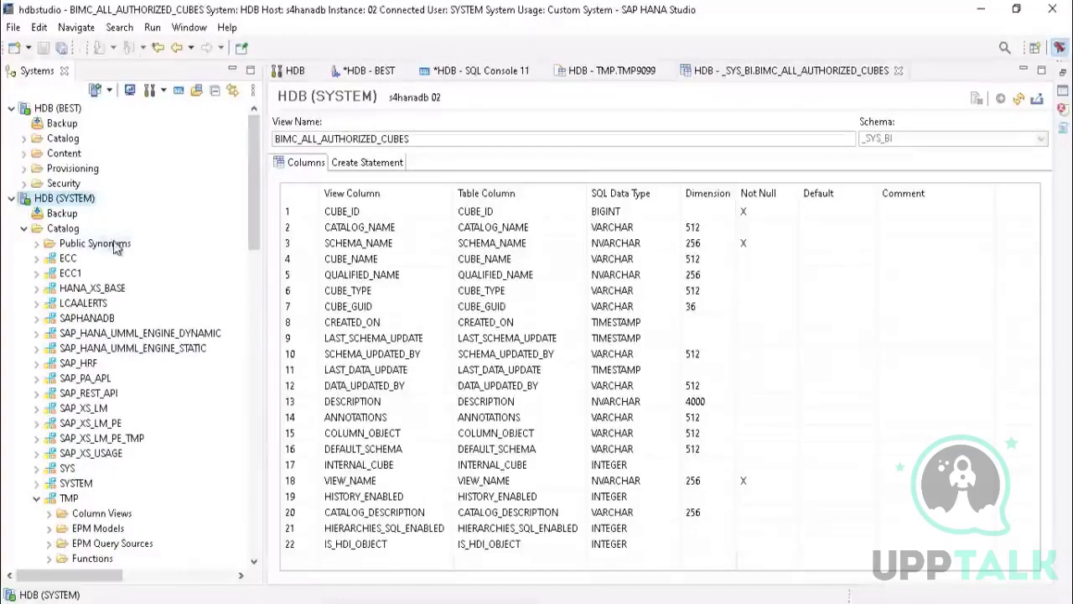
{"action": "left_click", "coordinate": [247, 142]}
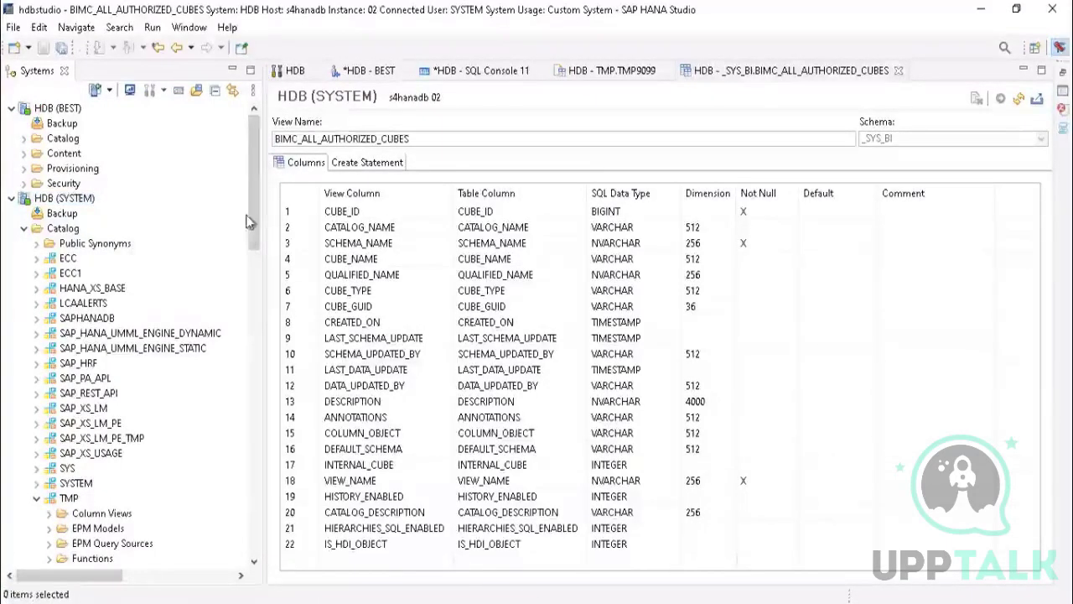
{"action": "left_click_drag", "start_coordinate": [252, 179], "coordinate": [251, 248]}
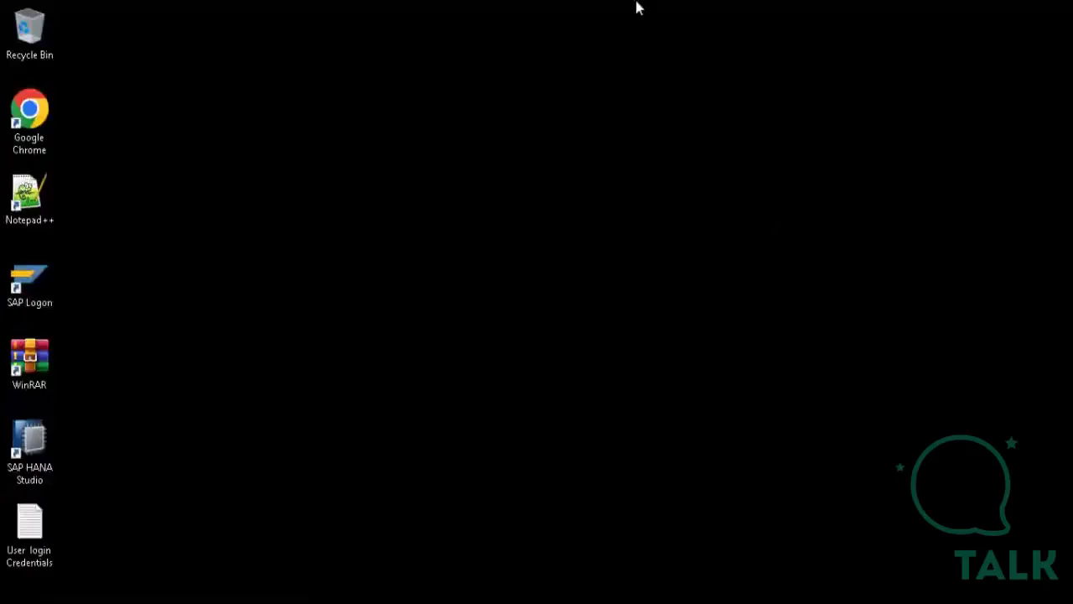
{"action": "mouse_move", "coordinate": [640, 8]}
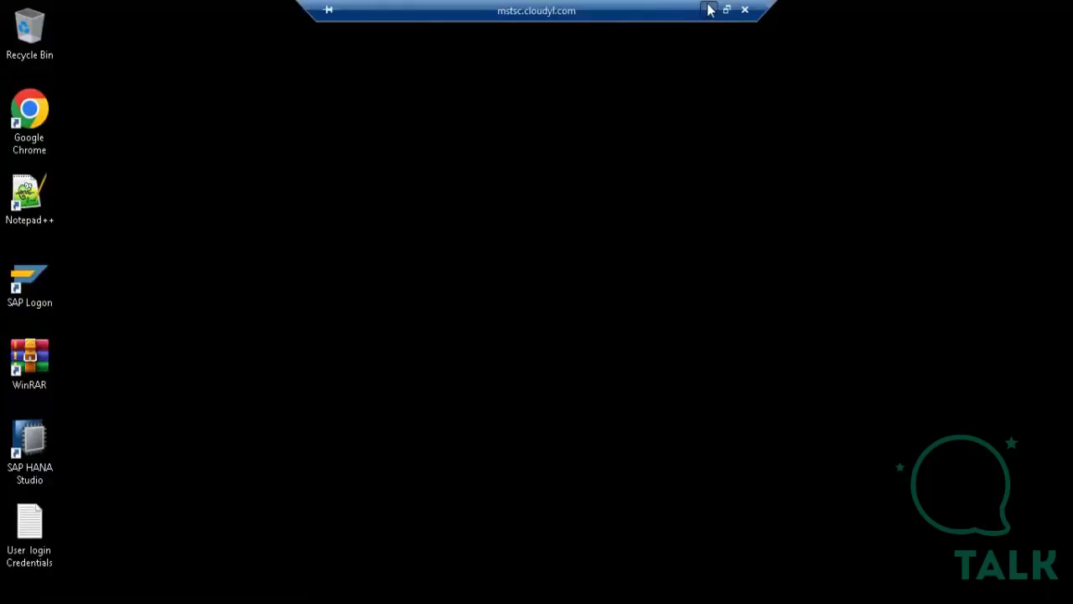
{"action": "left_click", "coordinate": [708, 9]}
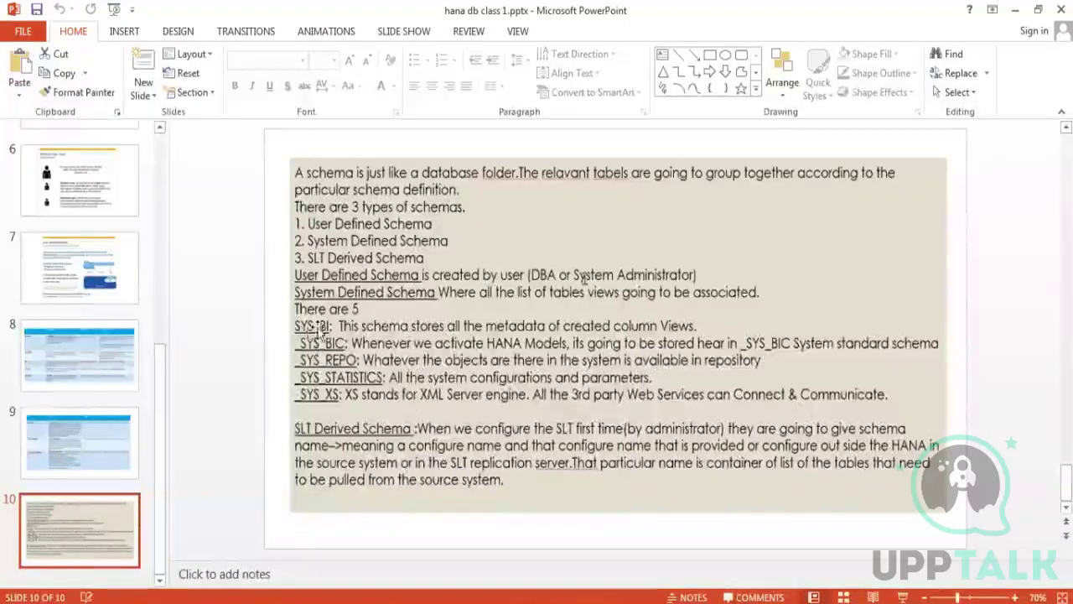
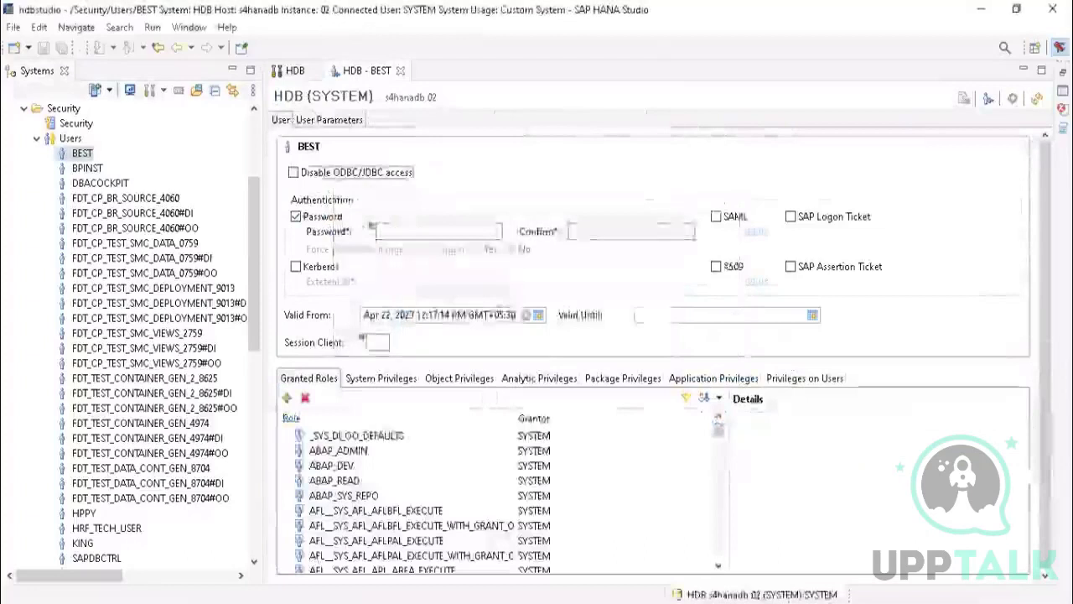
Step: Go back to the Users folder of the HDB (SYSTEM) connection and close the BEST user's editor
{"action": "scroll", "coordinate": [249, 215], "scroll_direction": "up", "scroll_amount": 4}
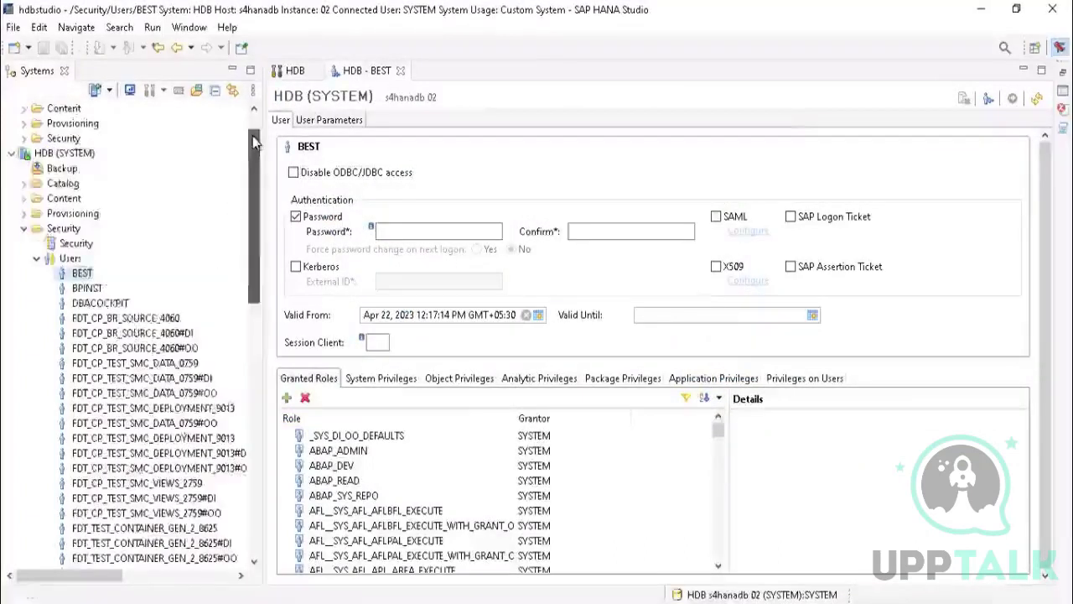
{"action": "left_click", "coordinate": [69, 303]}
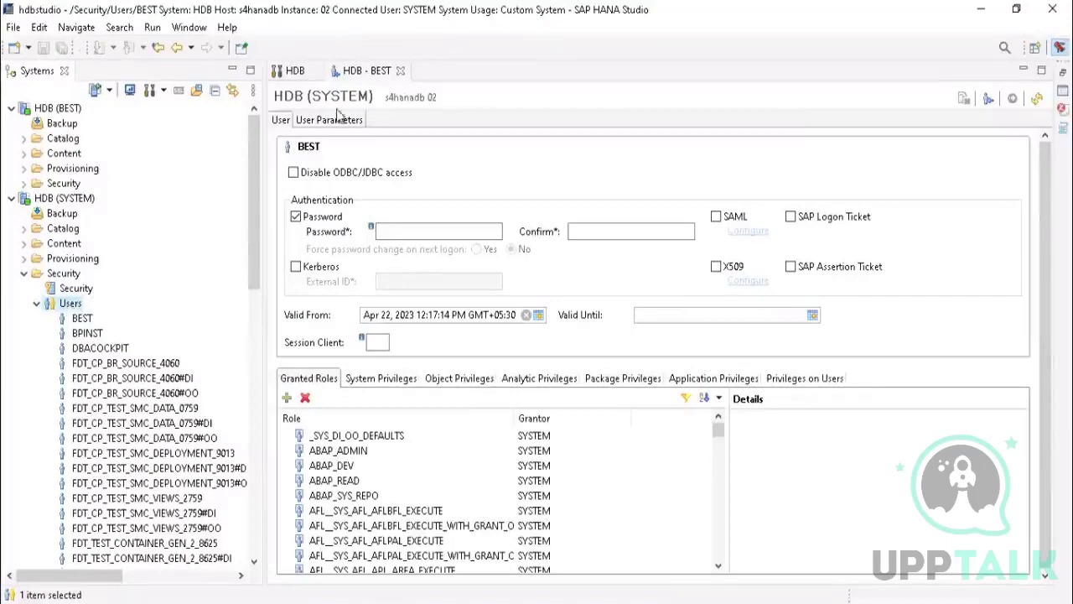
{"action": "left_click", "coordinate": [401, 71]}
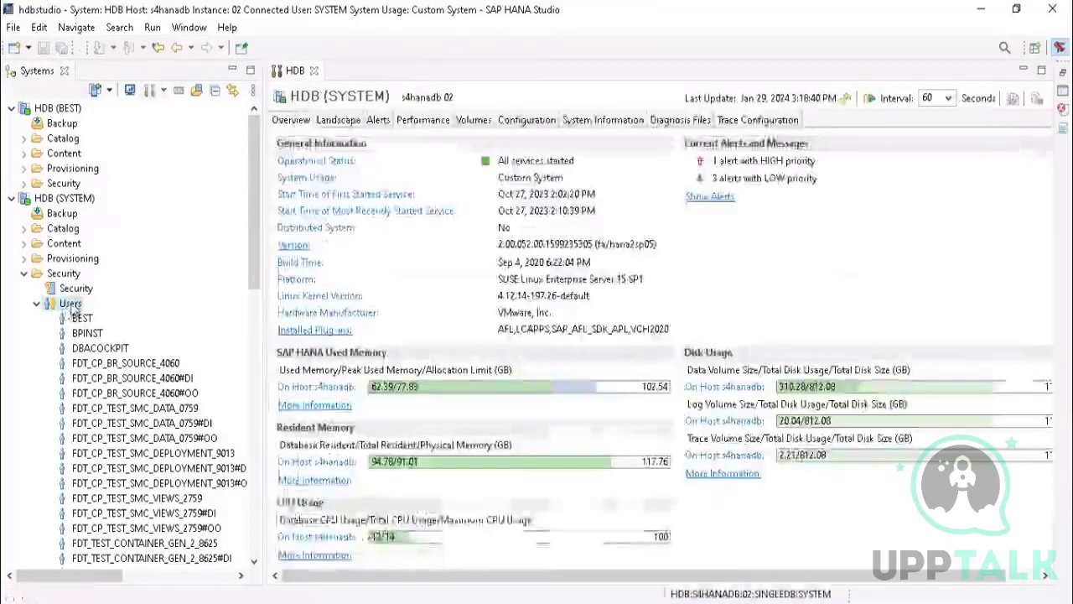
Step: Start a new user under the SYSTEM connection's Users folder, name it TMP999 and activate its password entry
{"action": "right_click", "coordinate": [72, 304]}
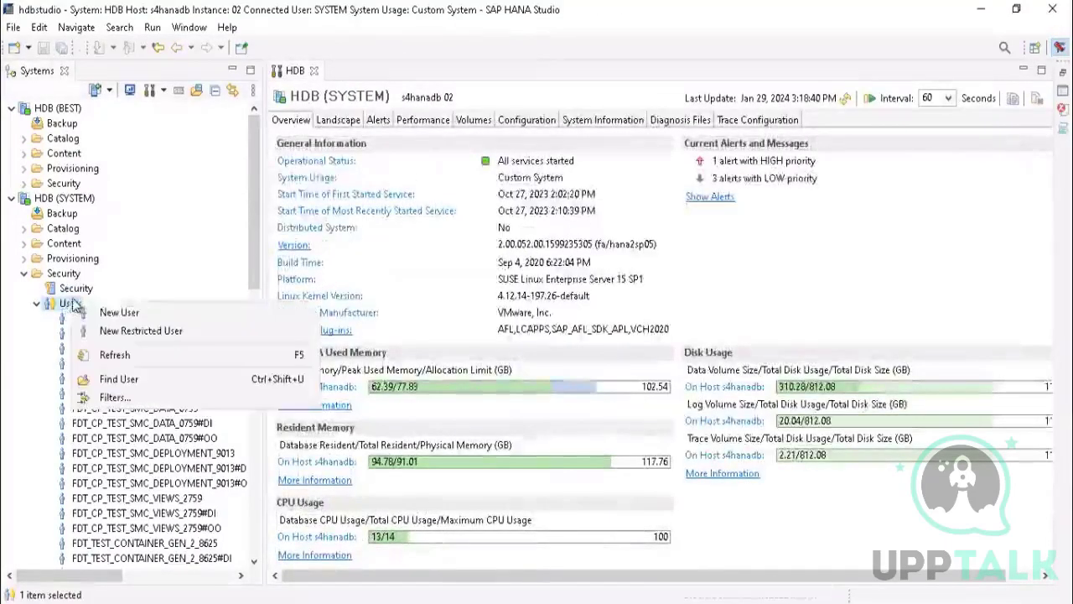
{"action": "left_click", "coordinate": [124, 312]}
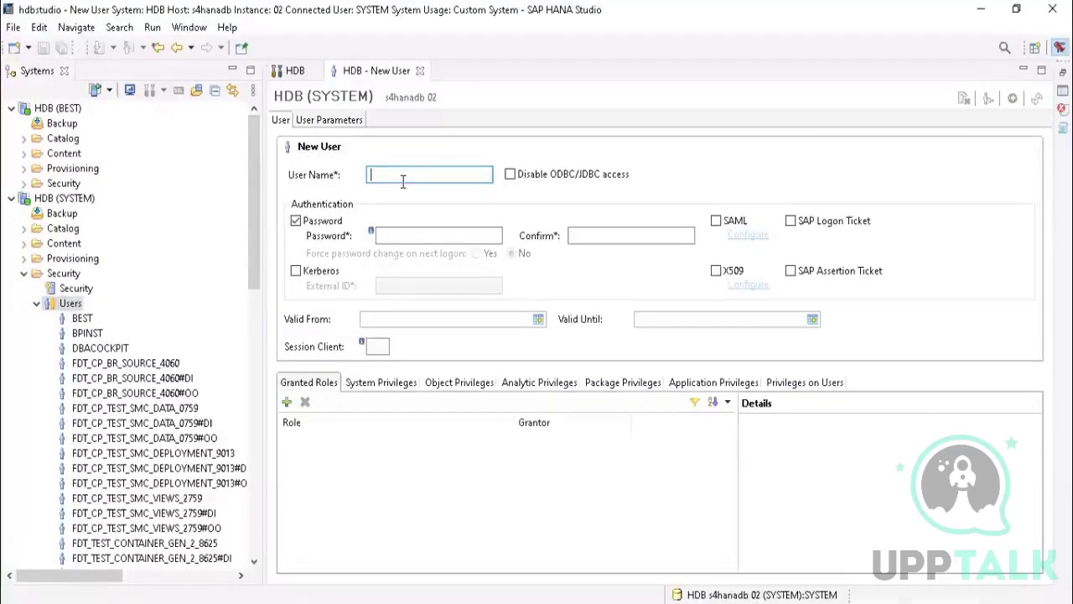
{"action": "type", "text": "TE"}
{"action": "key", "text": "BackSpace"}
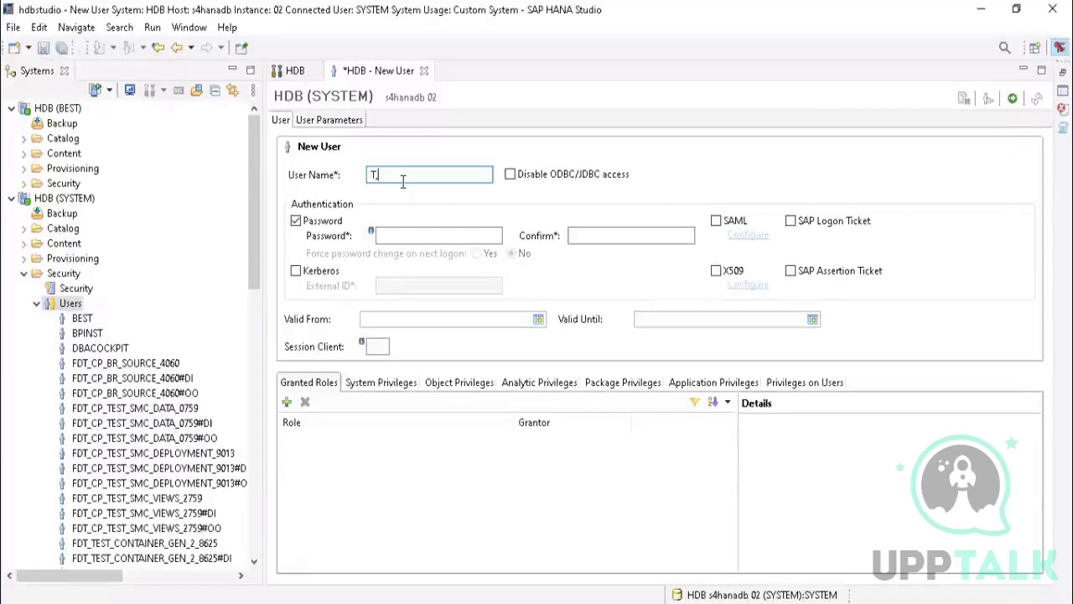
{"action": "type", "text": "MP999"}
{"action": "left_click", "coordinate": [403, 236]}
{"action": "left_click", "coordinate": [403, 236]}
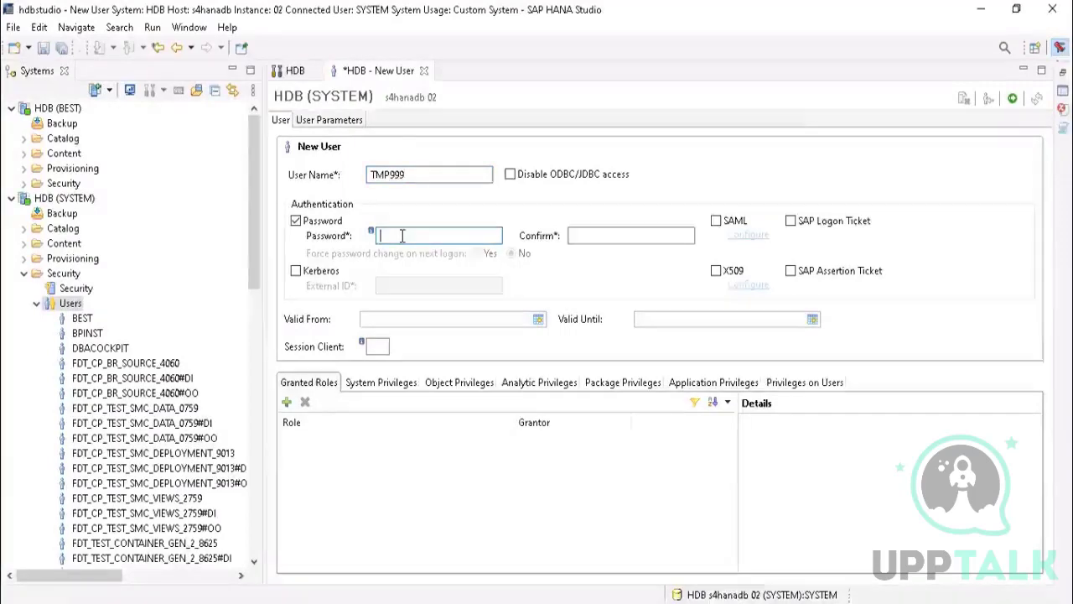
{"action": "type", "text": "abc"}
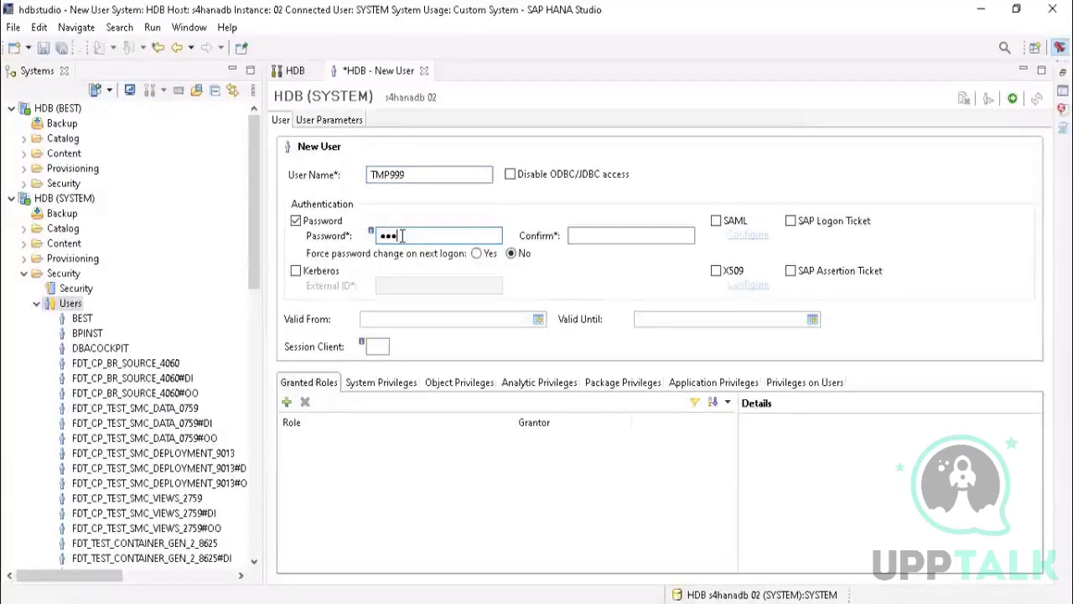
{"action": "type", "text": "def"}
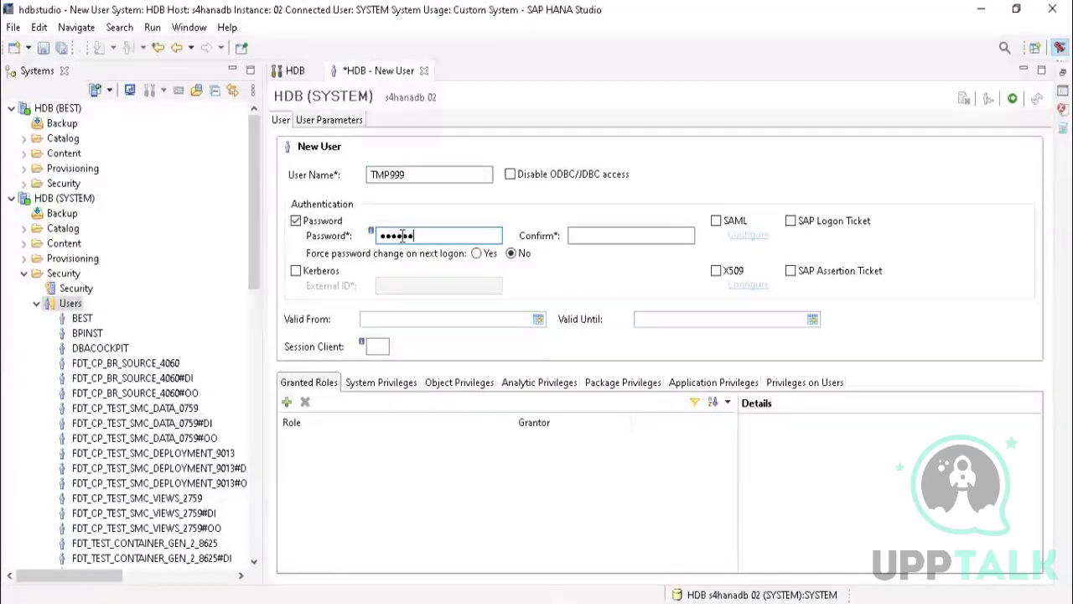
{"action": "key", "text": "BackSpace"}
{"action": "key", "text": "BackSpace"}
{"action": "key", "text": "BackSpace"}
{"action": "key", "text": "BackSpace"}
{"action": "key", "text": "BackSpace"}
{"action": "key", "text": "BackSpace"}
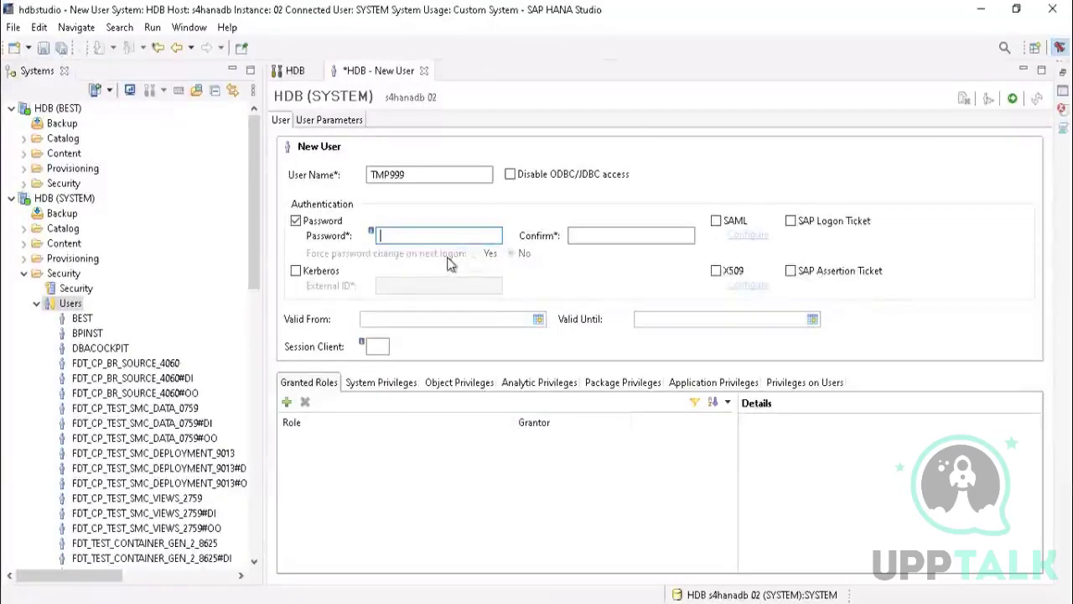
{"action": "type", "text": "•••"}
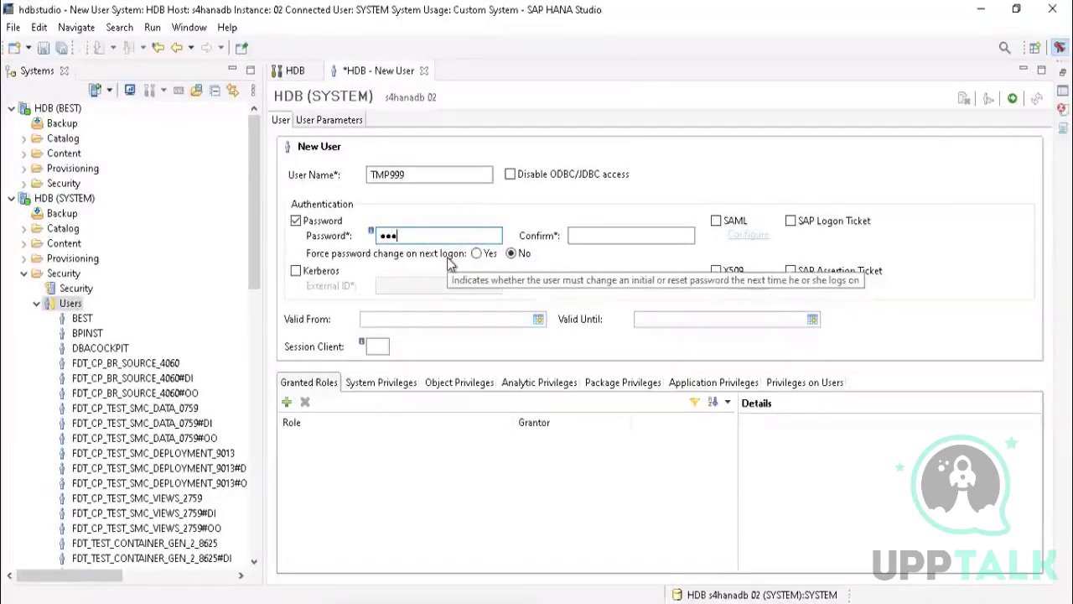
{"action": "key", "text": "BackSpace"}
{"action": "key", "text": "BackSpace"}
{"action": "key", "text": "BackSpace"}
{"action": "type", "text": "••••"}
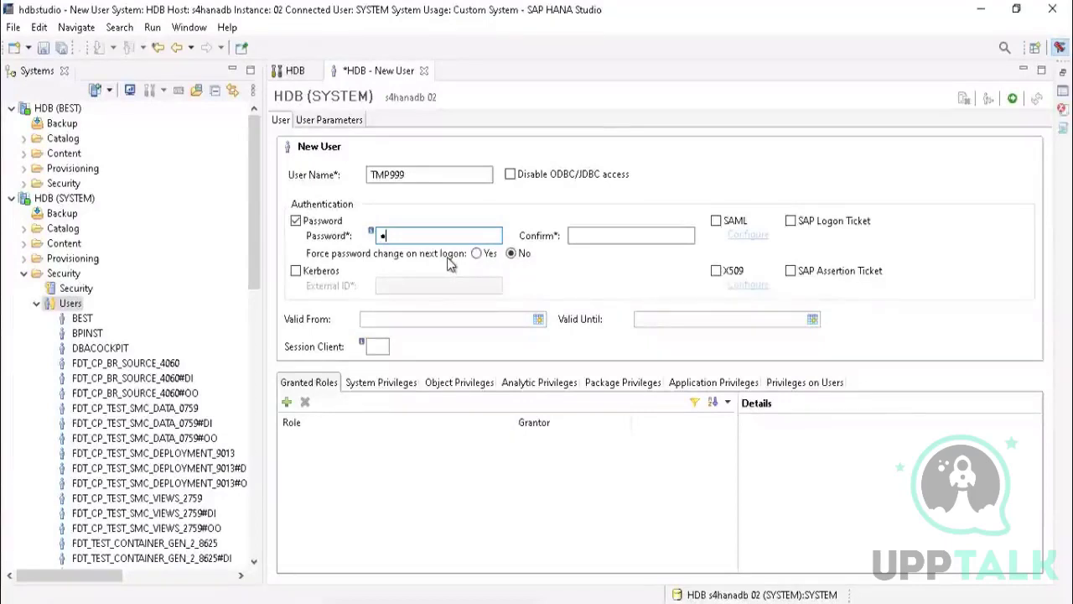
{"action": "type", "text": "•••"}
{"action": "key", "text": "BackSpace"}
{"action": "key", "text": "BackSpace"}
{"action": "key", "text": "BackSpace"}
{"action": "key", "text": "BackSpace"}
{"action": "key", "text": "BackSpace"}
{"action": "key", "text": "BackSpace"}
{"action": "key", "text": "BackSpace"}
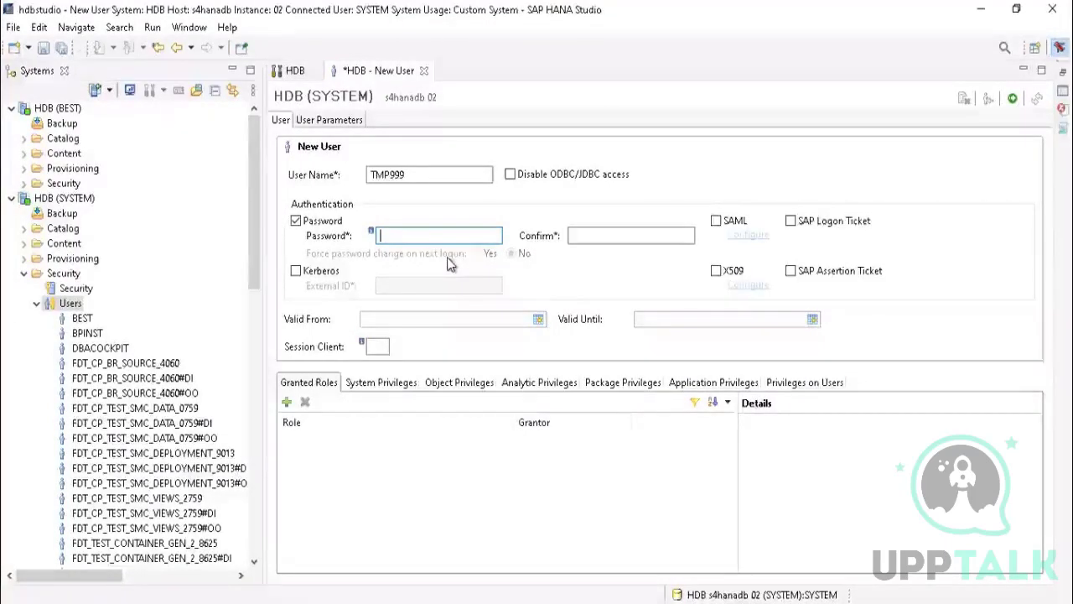
Step: Enter the account password for the new user TMP999 and repeat it in the confirmation field
{"action": "type", "text": "••••••"}
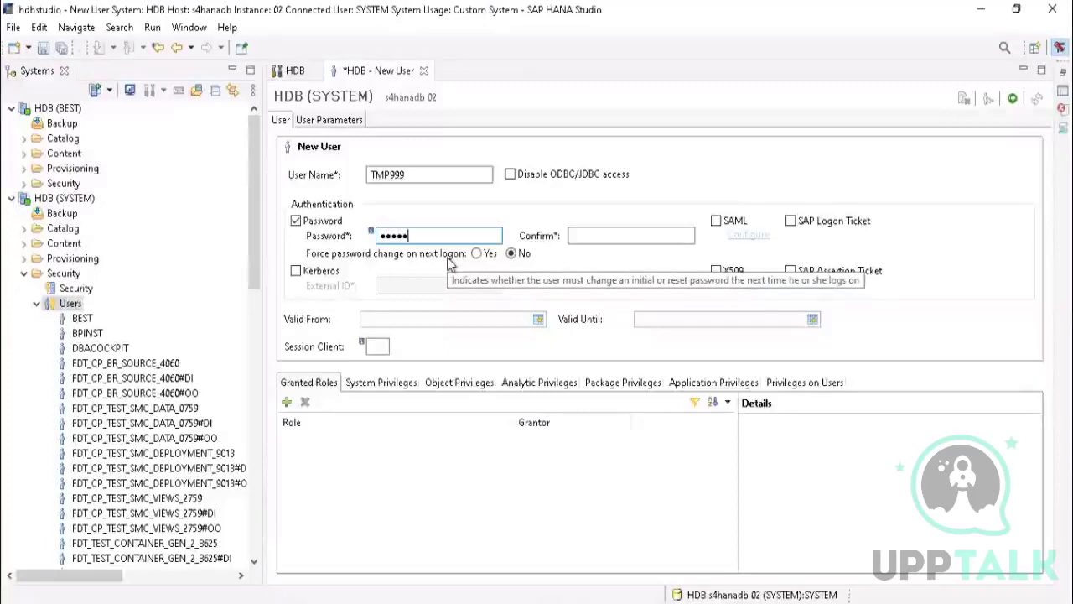
{"action": "type", "text": "•••••"}
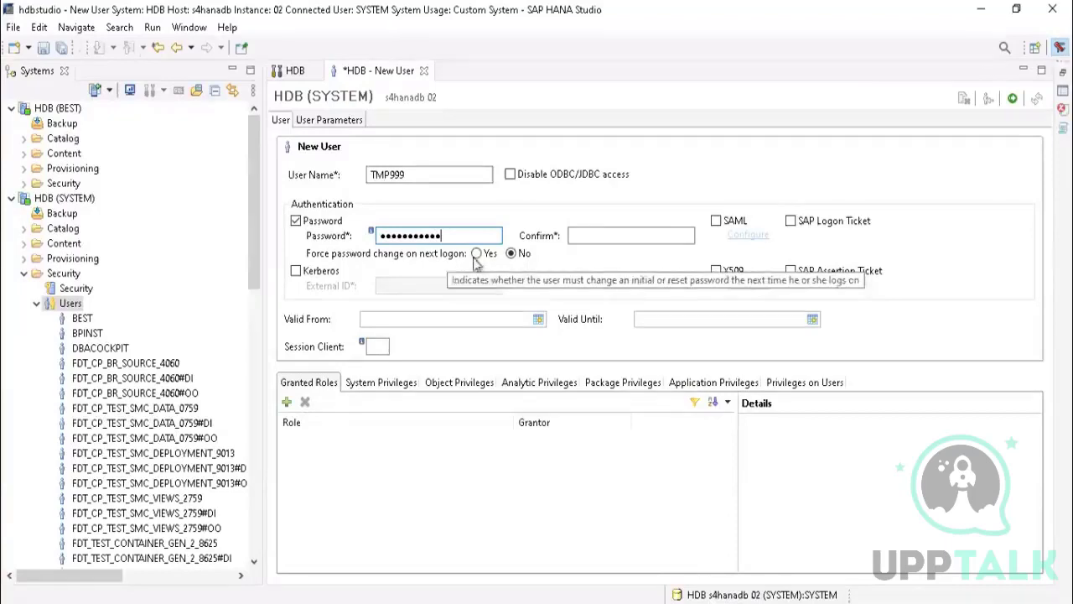
{"action": "left_click", "coordinate": [615, 234]}
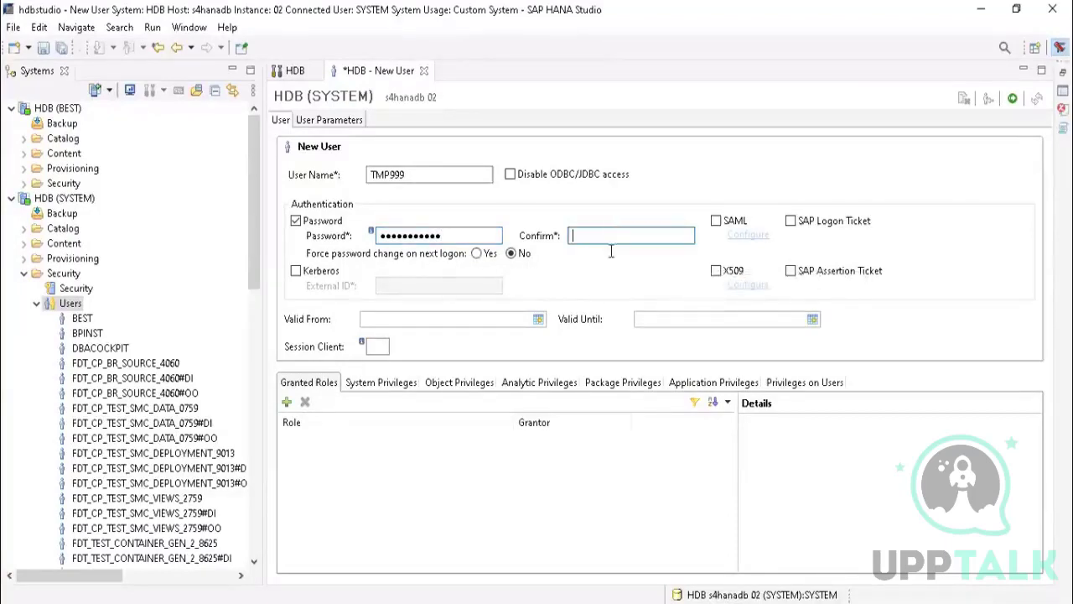
{"action": "type", "text": "••••"}
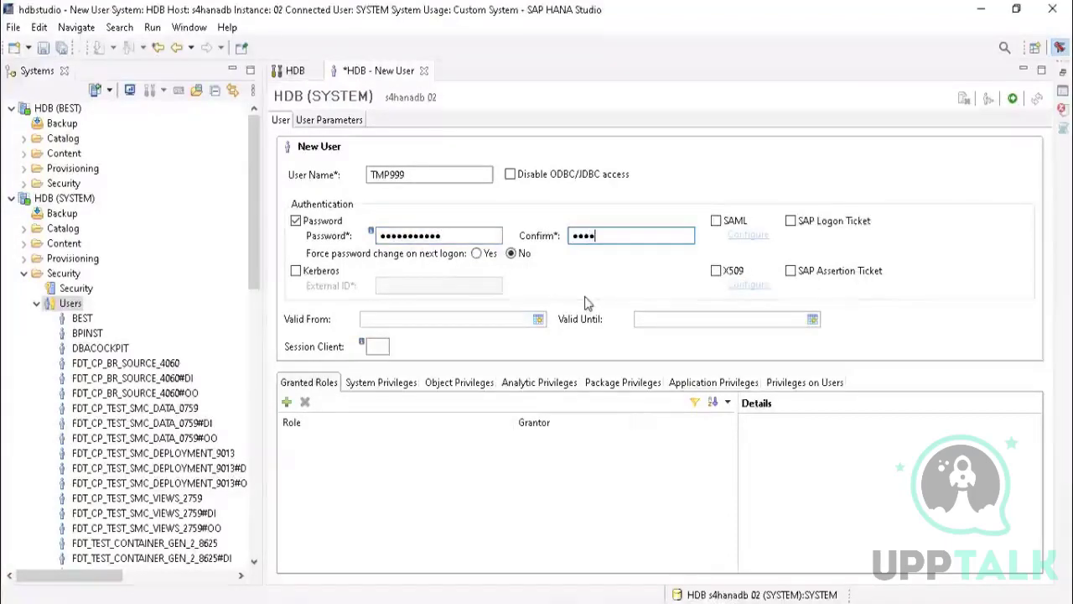
{"action": "type", "text": "••••"}
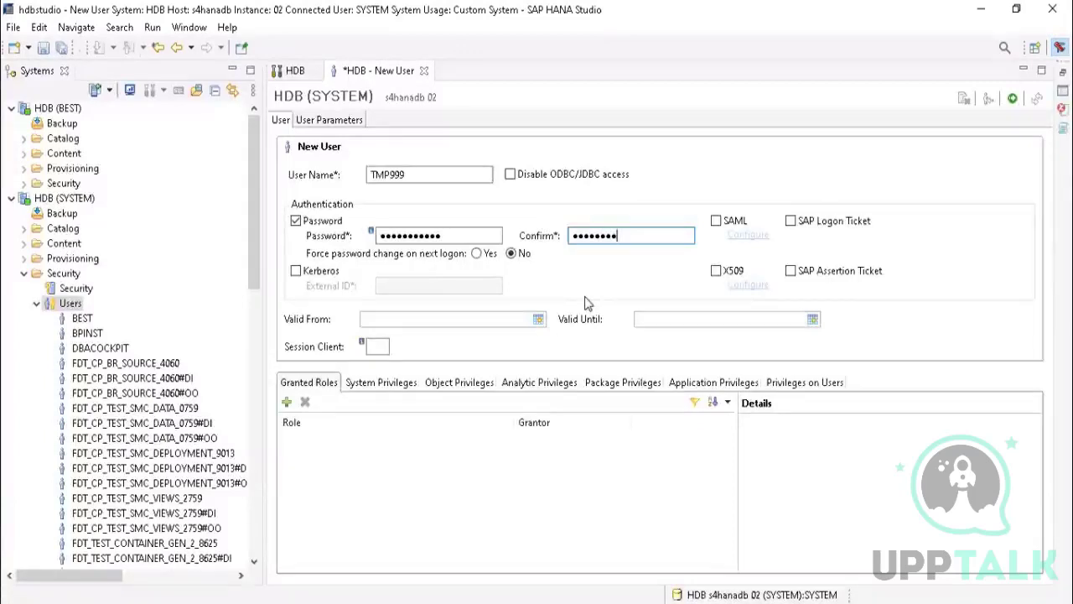
{"action": "type", "text": "•••"}
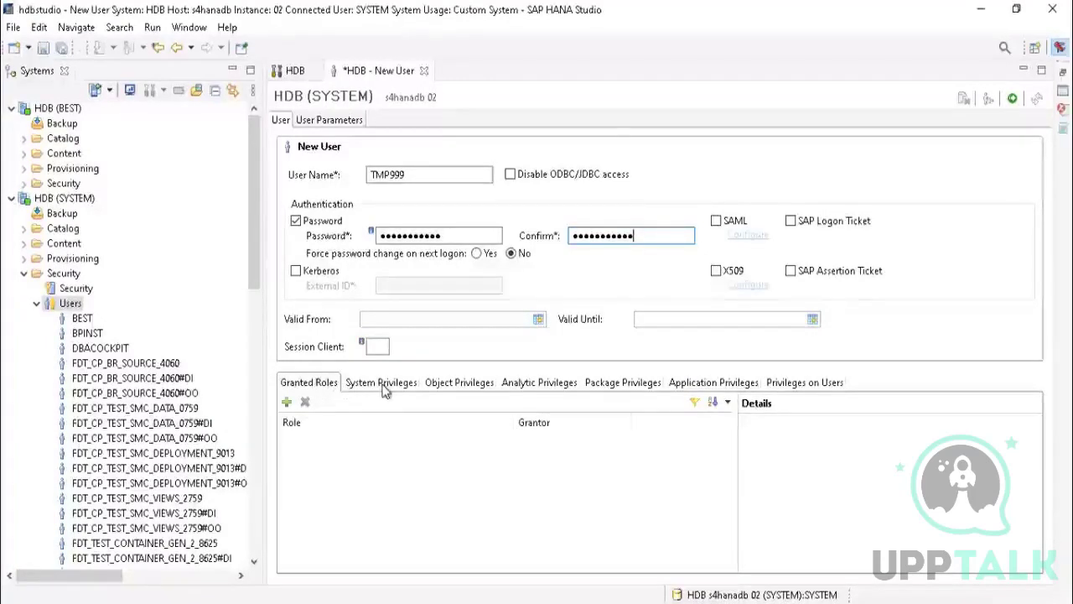
Step: Deploy the new user TMP999 and show the details of its granted PUBLIC role
{"action": "left_click", "coordinate": [1015, 101]}
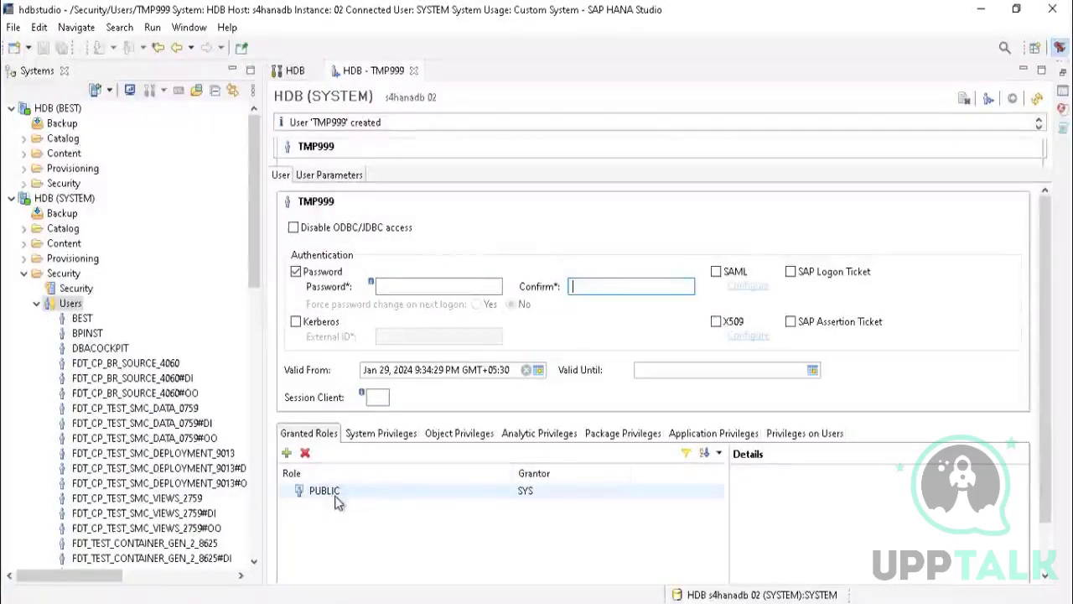
{"action": "left_click", "coordinate": [532, 498]}
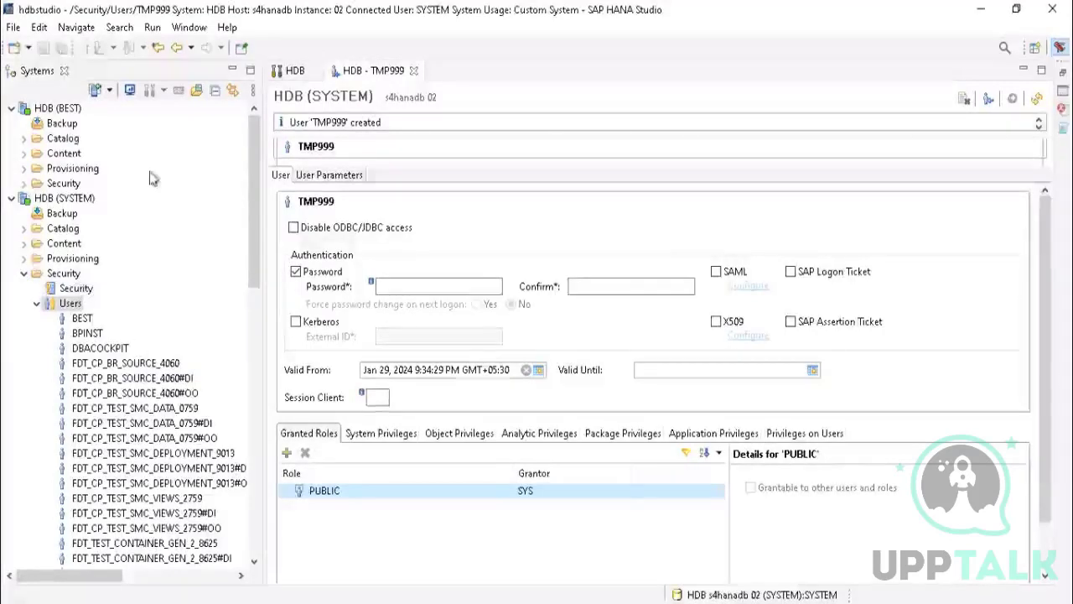
Step: Open an SQL console for the HDB (SYSTEM) connection and bring up the on-screen keyboard
{"action": "left_click", "coordinate": [60, 199]}
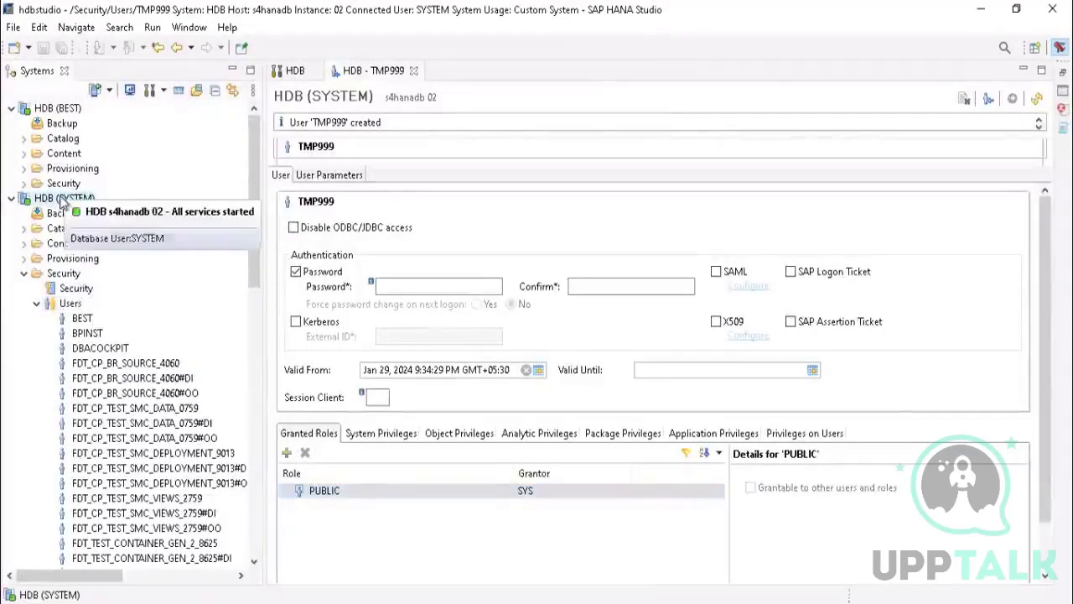
{"action": "left_click", "coordinate": [194, 89]}
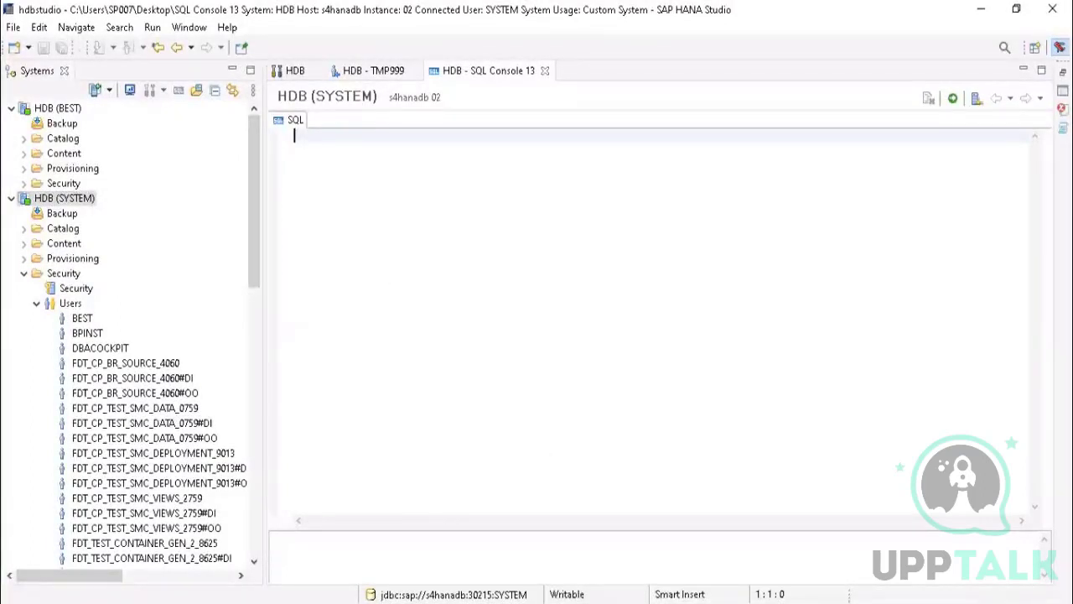
{"action": "key", "text": "ctrl+super+o"}
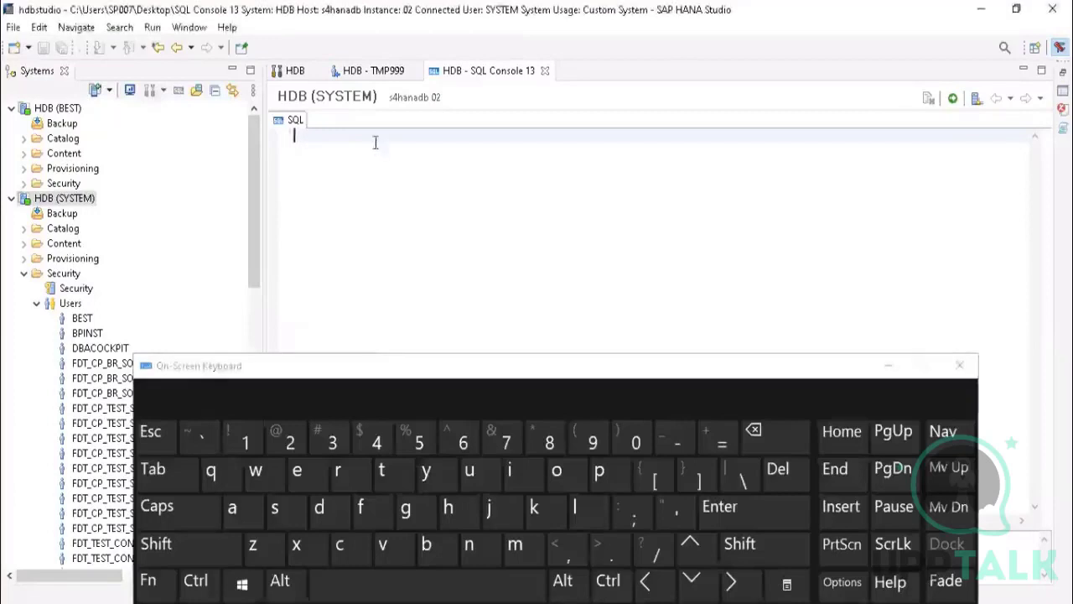
Step: Write the beginning of the SQL statement, "create user hello", in the console
{"action": "left_click", "coordinate": [362, 547]}
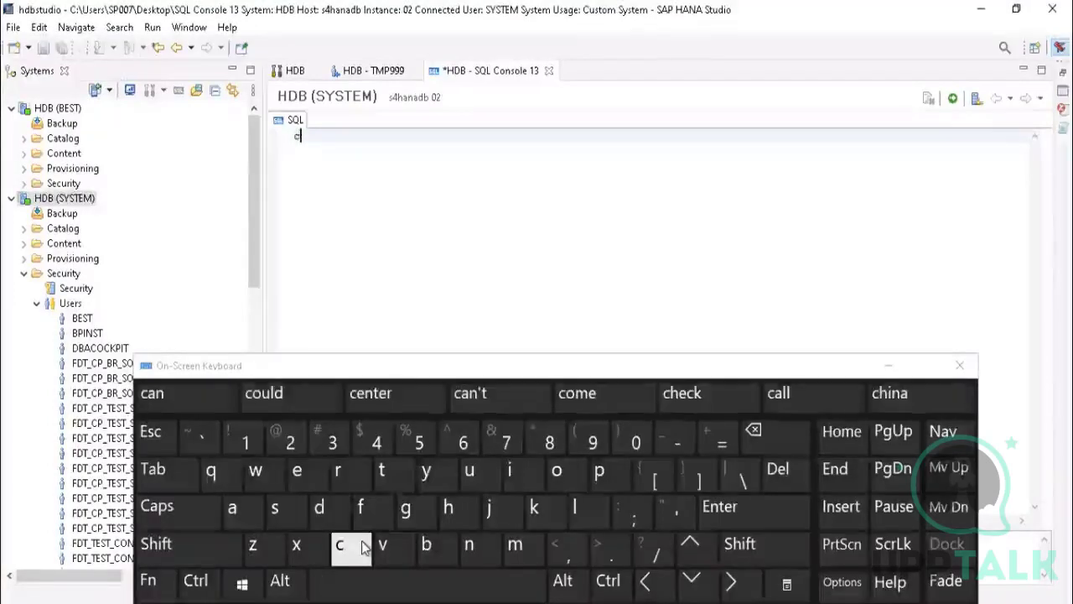
{"action": "left_click", "coordinate": [351, 483]}
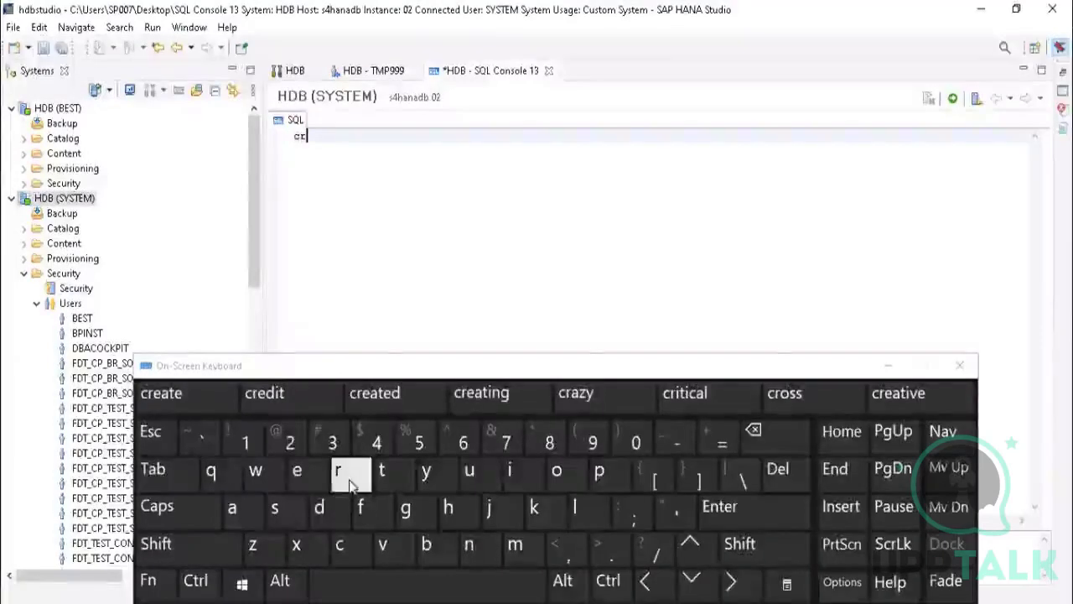
{"action": "left_click", "coordinate": [300, 473]}
{"action": "left_click", "coordinate": [239, 510]}
{"action": "left_click", "coordinate": [382, 471]}
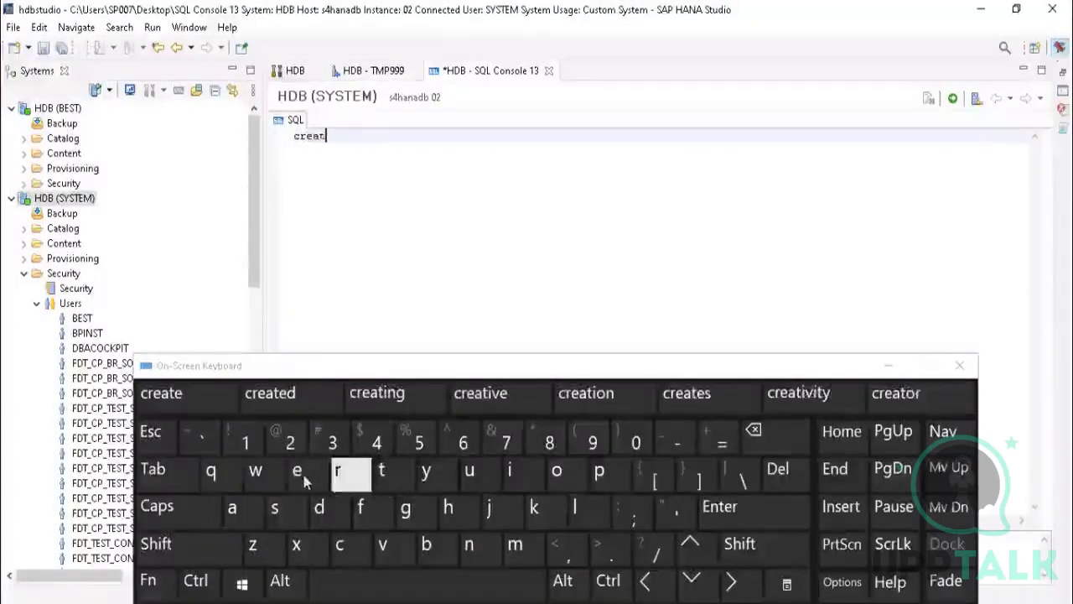
{"action": "left_click", "coordinate": [298, 472]}
{"action": "left_click", "coordinate": [369, 589]}
{"action": "left_click", "coordinate": [472, 472]}
{"action": "left_click", "coordinate": [275, 508]}
{"action": "left_click", "coordinate": [298, 472]}
{"action": "left_click", "coordinate": [338, 471]}
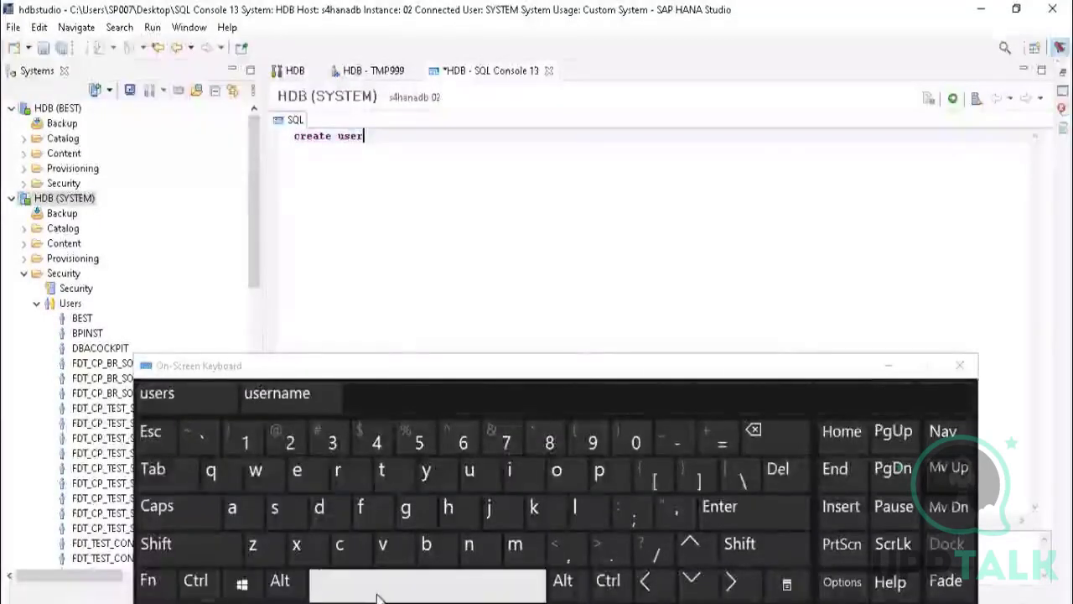
{"action": "left_click", "coordinate": [359, 582]}
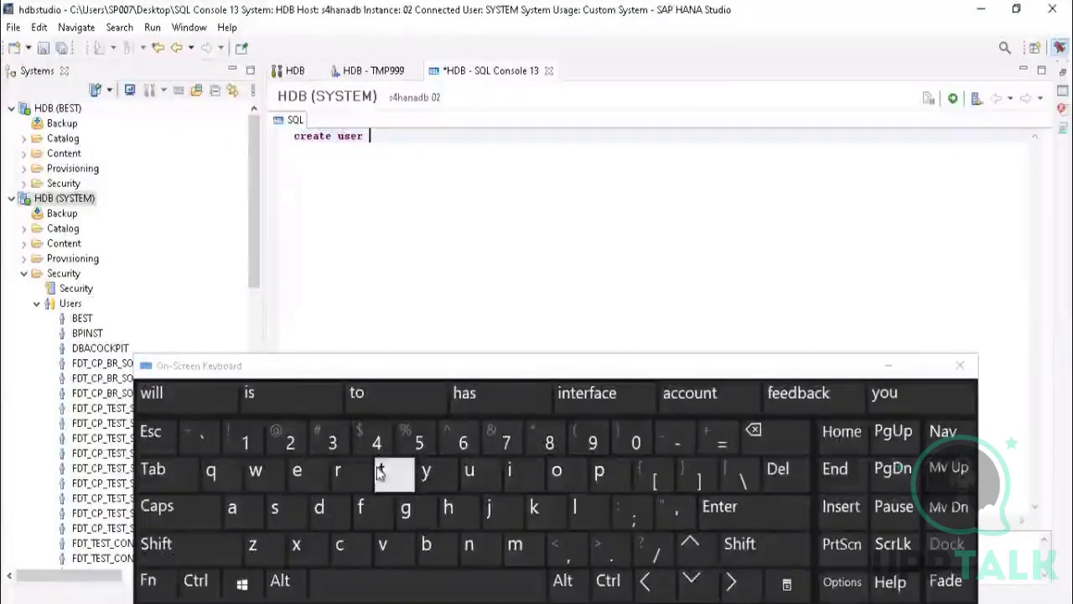
{"action": "left_click", "coordinate": [449, 509]}
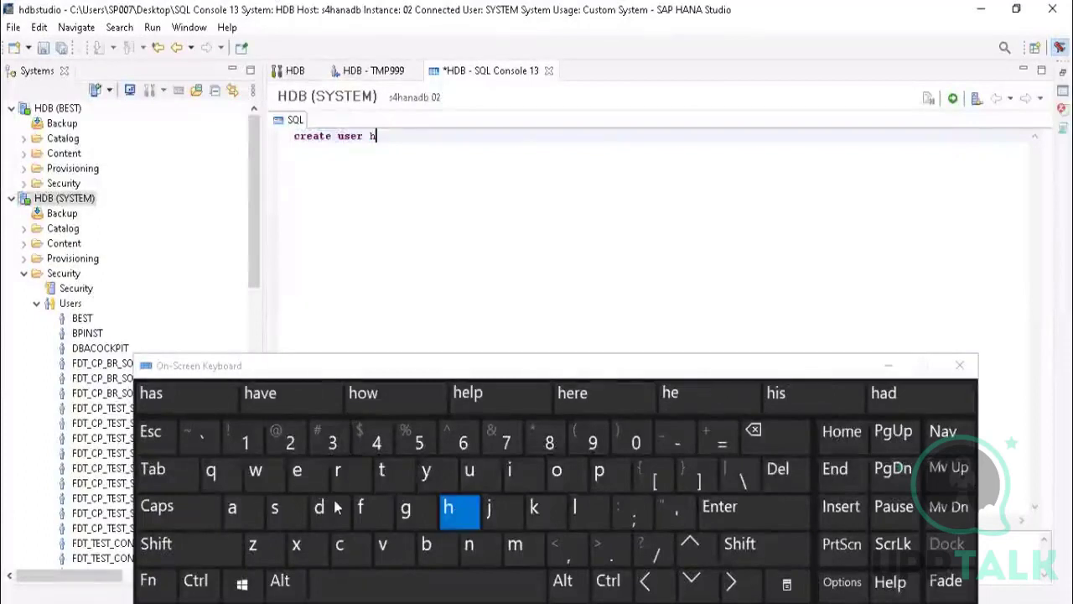
{"action": "left_click", "coordinate": [298, 471]}
{"action": "left_click", "coordinate": [556, 513]}
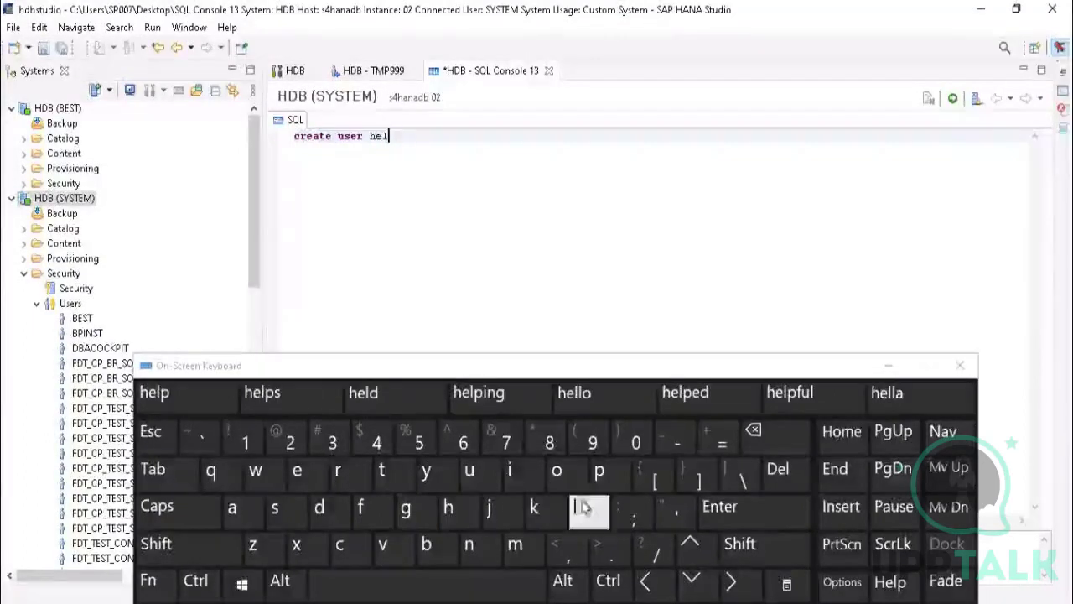
{"action": "left_click", "coordinate": [577, 507]}
{"action": "left_click", "coordinate": [557, 471]}
{"action": "left_click", "coordinate": [428, 580]}
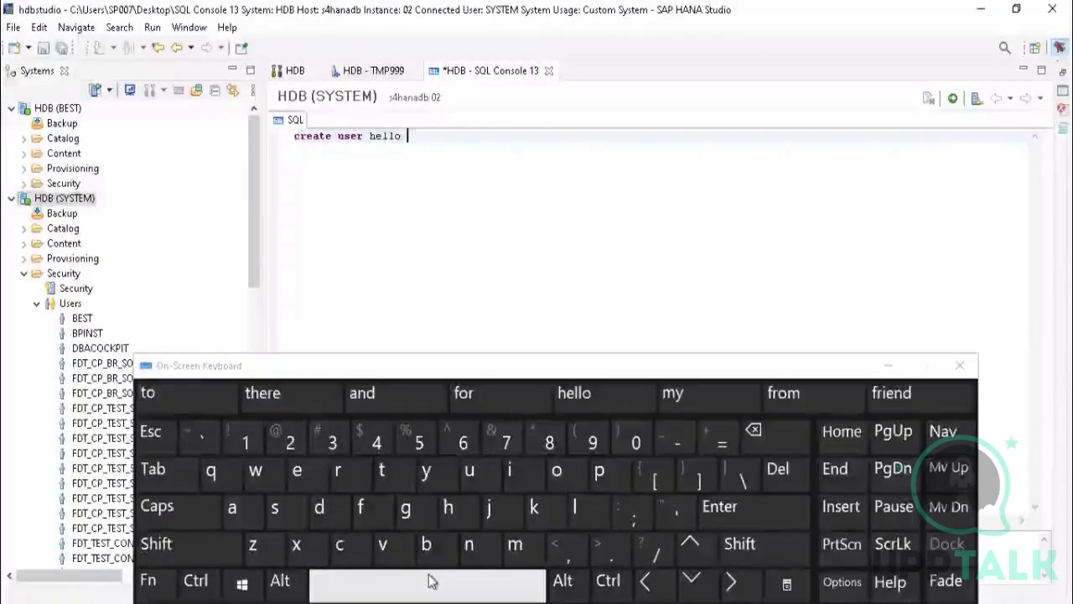
Step: Continue the SQL statement with the keyword "password" after the user name hello
{"action": "left_click", "coordinate": [600, 474]}
{"action": "left_click", "coordinate": [233, 508]}
{"action": "left_click", "coordinate": [277, 508]}
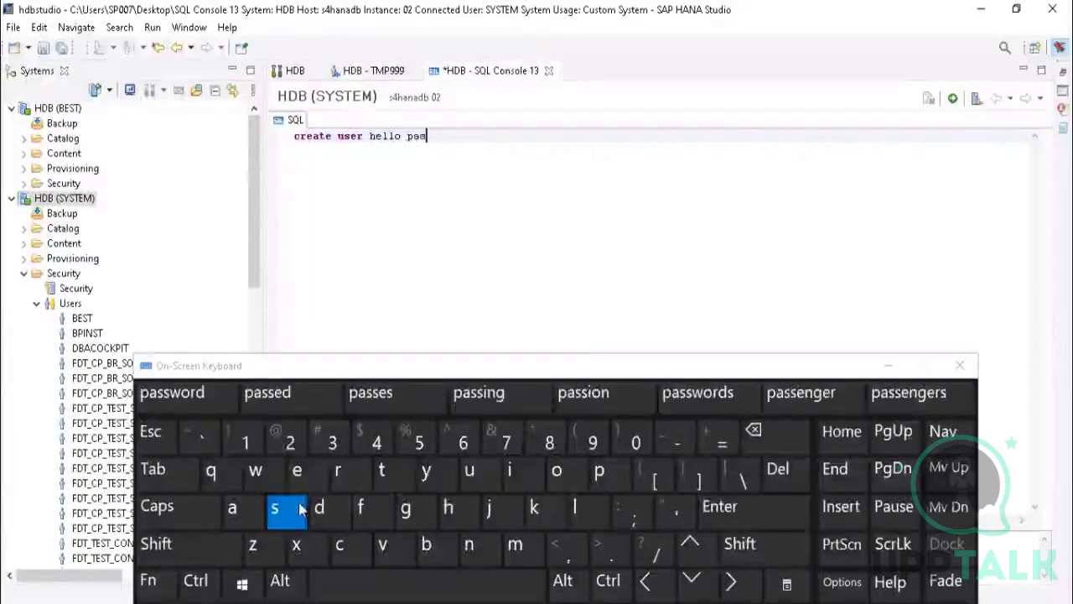
{"action": "left_click", "coordinate": [277, 508]}
{"action": "left_click", "coordinate": [255, 470]}
{"action": "left_click", "coordinate": [556, 470]}
{"action": "left_click", "coordinate": [338, 472]}
{"action": "left_click", "coordinate": [320, 508]}
{"action": "left_click", "coordinate": [419, 587]}
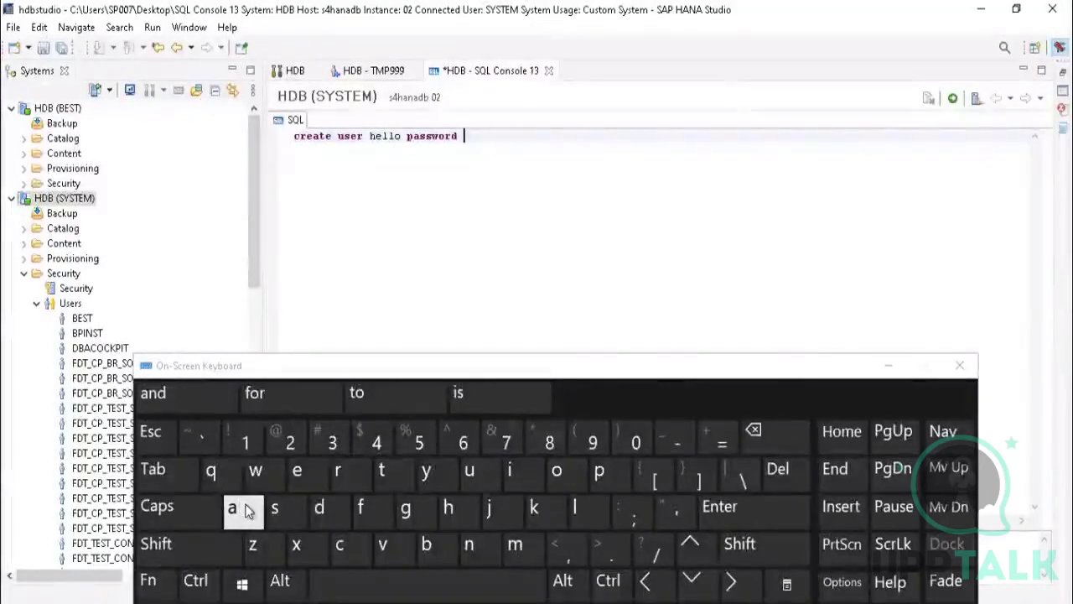
Step: Complete the create user statement by entering the new user's account password in double quotes
{"action": "type", "text": "\""}
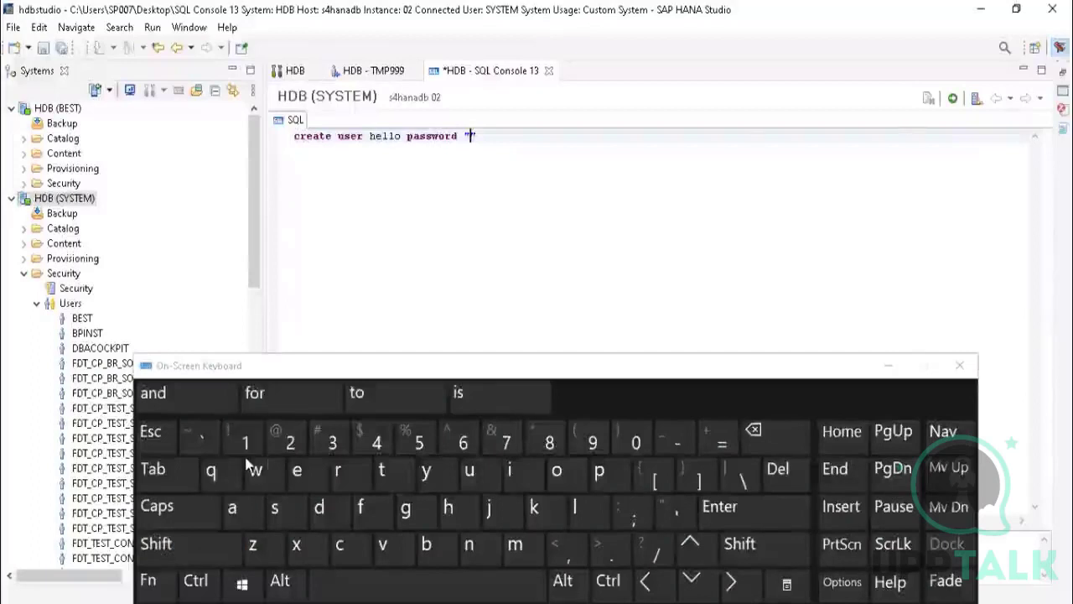
{"action": "left_click", "coordinate": [285, 513]}
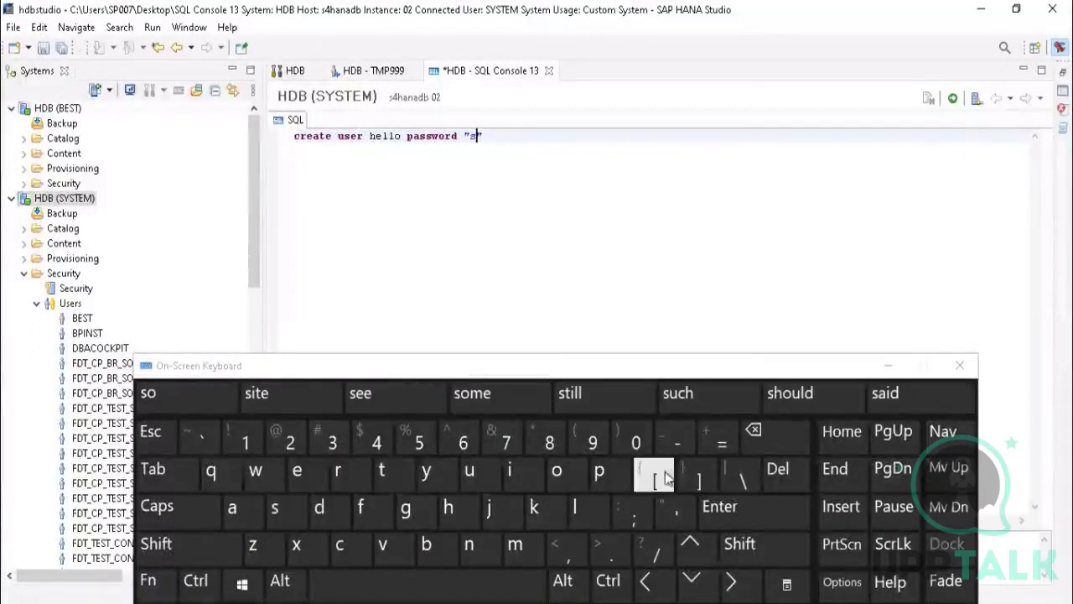
{"action": "left_click", "coordinate": [599, 471]}
{"action": "left_click", "coordinate": [295, 472]}
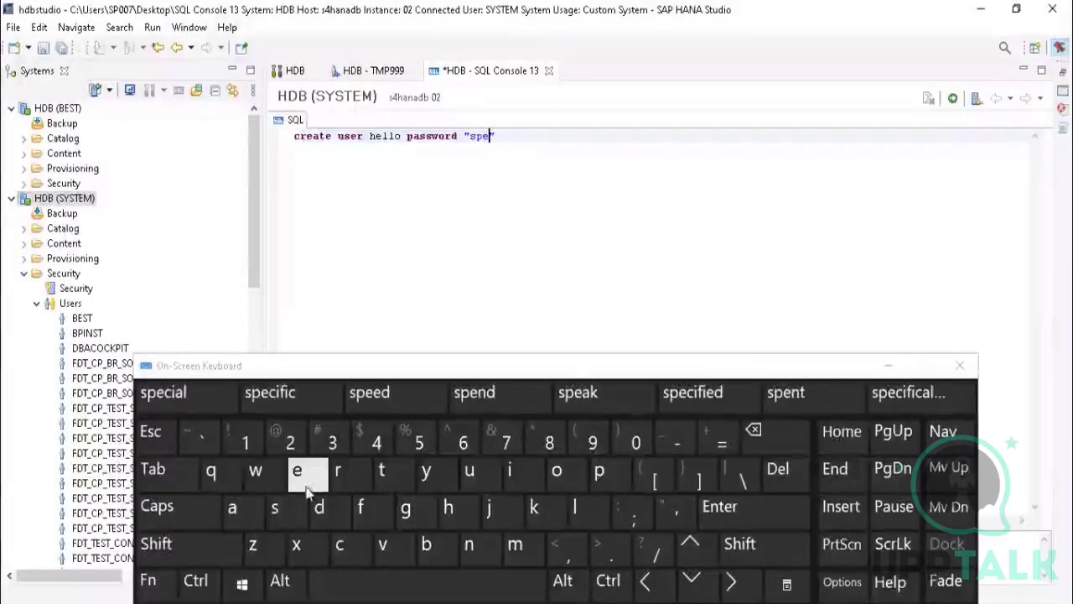
{"action": "left_click", "coordinate": [295, 471]}
{"action": "left_click", "coordinate": [319, 510]}
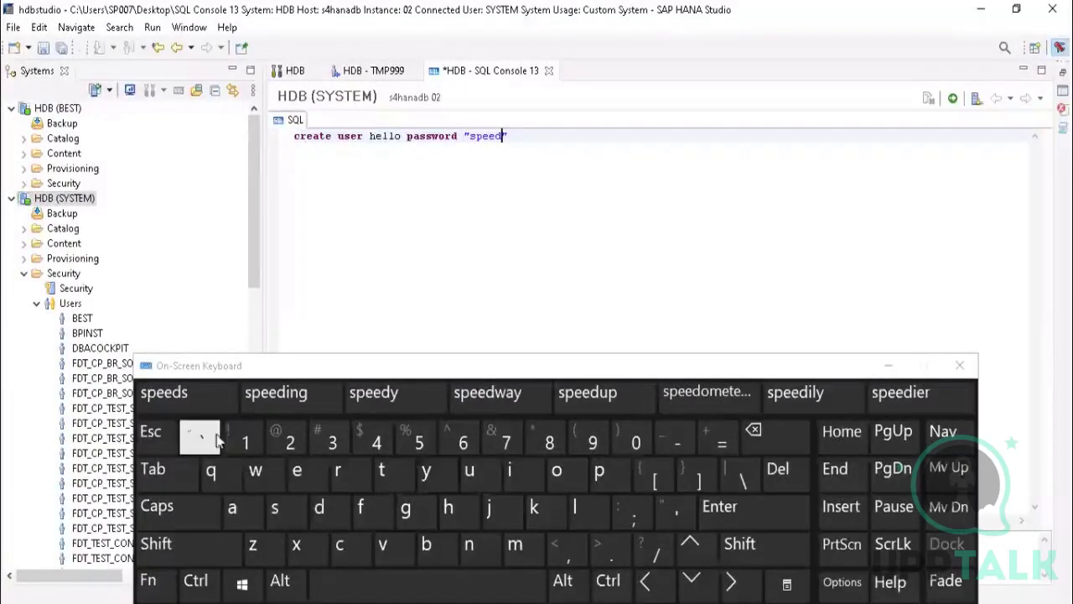
{"action": "left_click", "coordinate": [242, 440]}
{"action": "left_click", "coordinate": [290, 441]}
{"action": "left_click", "coordinate": [329, 439]}
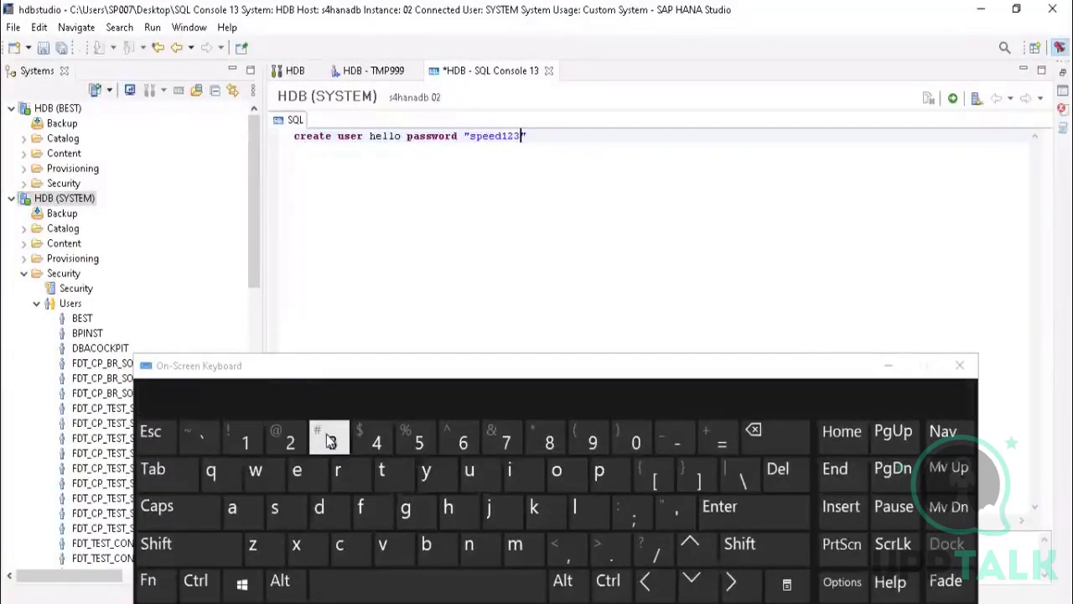
{"action": "left_click", "coordinate": [374, 439]}
{"action": "left_click", "coordinate": [420, 441]}
{"action": "left_click", "coordinate": [461, 441]}
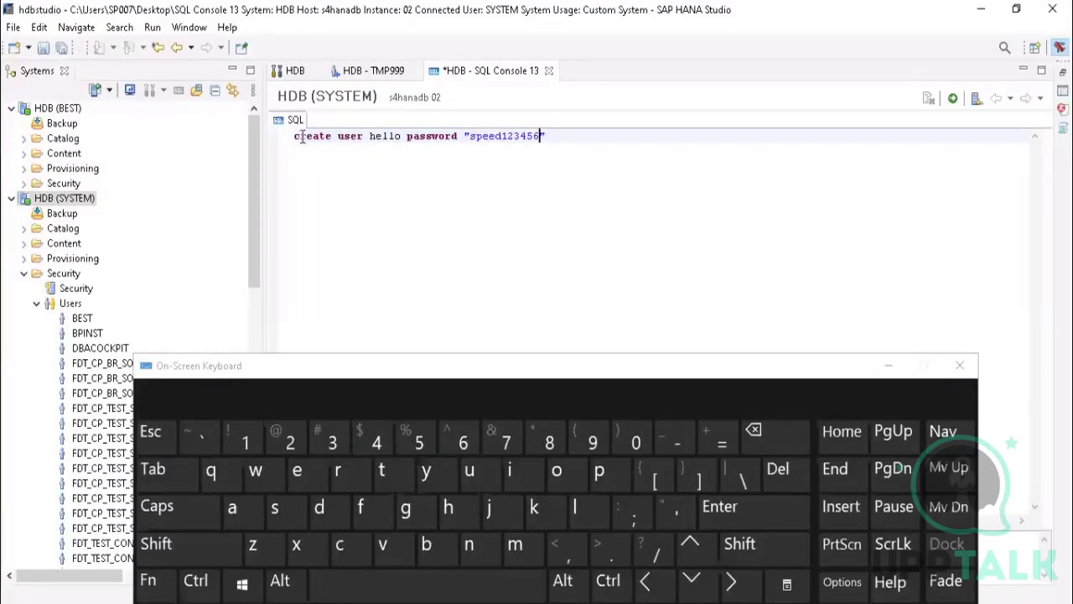
Step: Select the whole create user statement and minimize the on-screen keyboard
{"action": "left_click", "coordinate": [568, 137]}
{"action": "left_click_drag", "start_coordinate": [569, 137], "coordinate": [285, 142]}
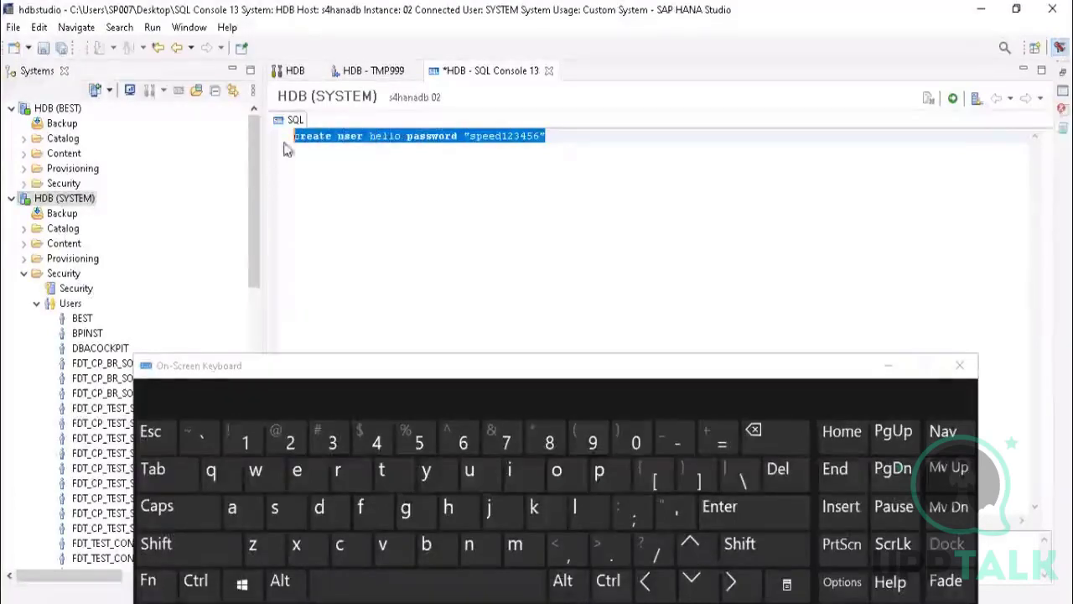
{"action": "left_click", "coordinate": [890, 365]}
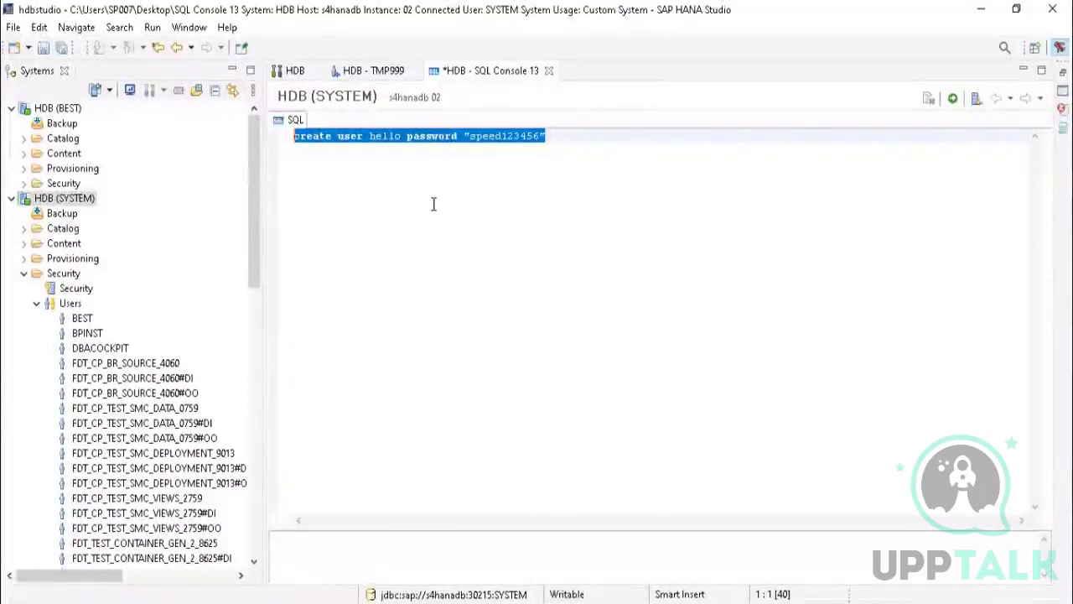
{"action": "left_click_drag", "start_coordinate": [551, 139], "coordinate": [295, 134]}
{"action": "left_click", "coordinate": [411, 193]}
{"action": "left_click_drag", "start_coordinate": [563, 137], "coordinate": [293, 138]}
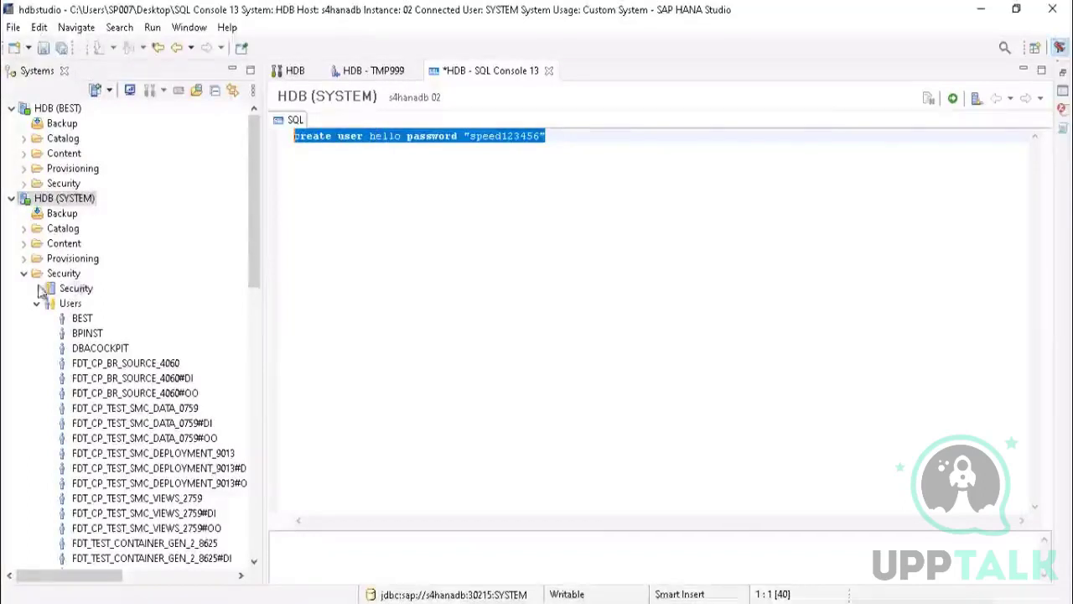
{"action": "left_click", "coordinate": [331, 136]}
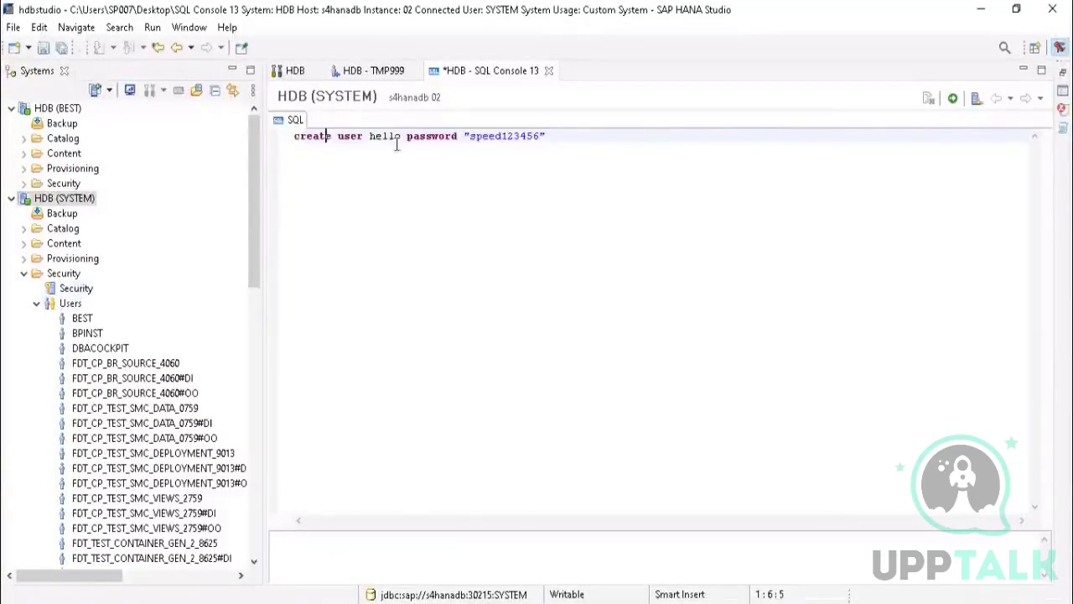
{"action": "left_click_drag", "start_coordinate": [568, 135], "coordinate": [295, 138]}
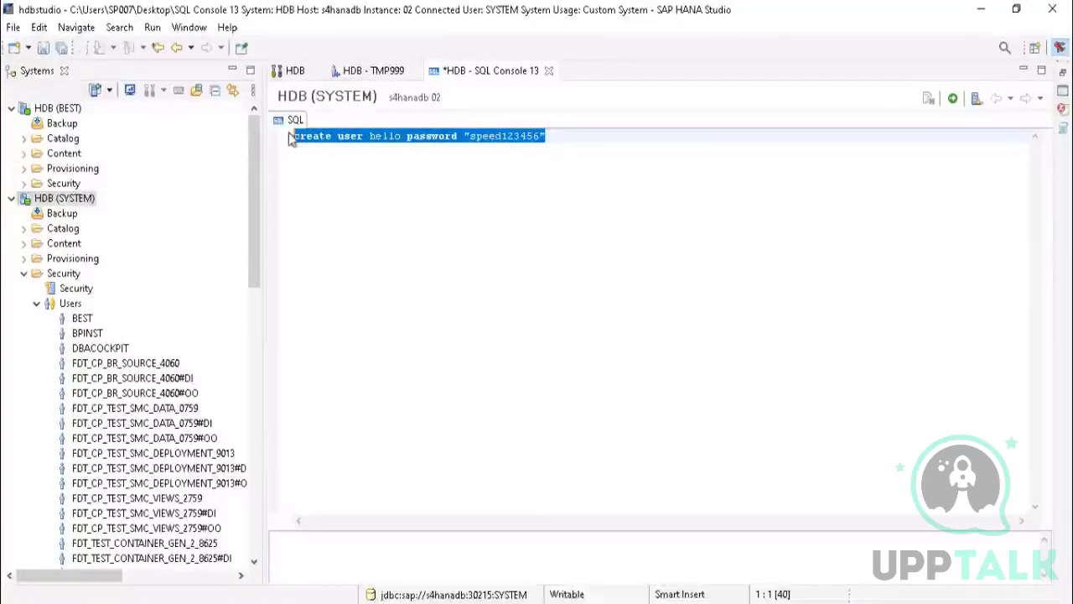
{"action": "left_click", "coordinate": [580, 136]}
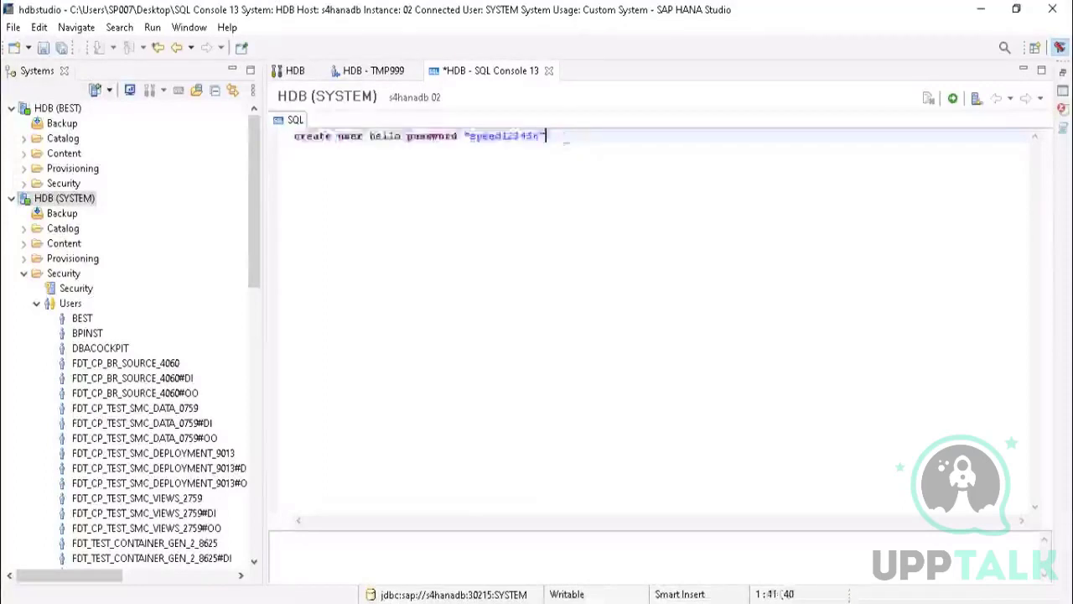
{"action": "left_click_drag", "start_coordinate": [546, 136], "coordinate": [282, 139]}
{"action": "left_click", "coordinate": [398, 202]}
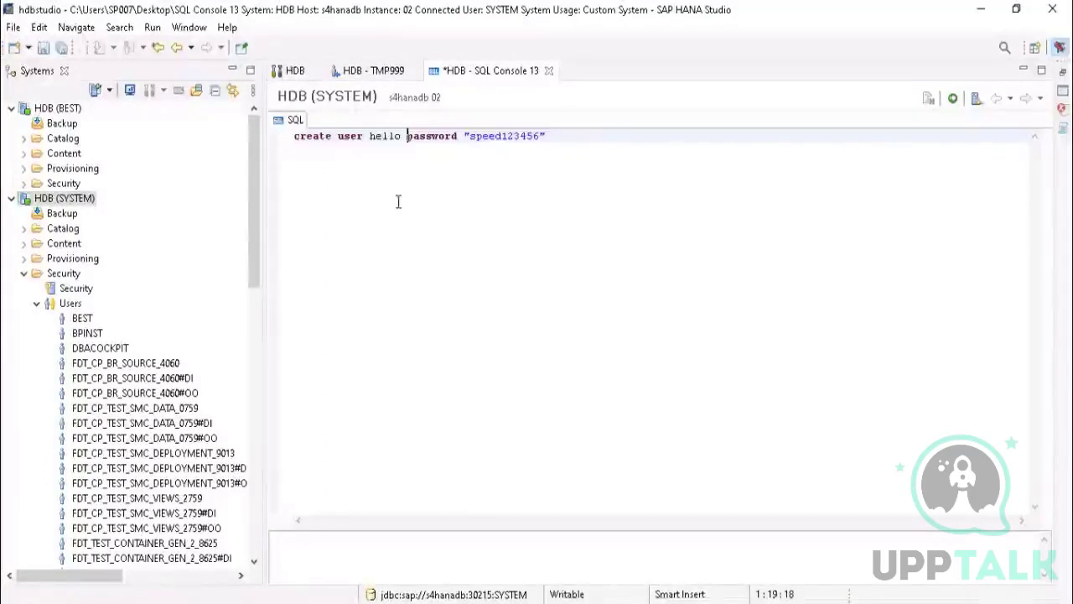
{"action": "left_click_drag", "start_coordinate": [574, 137], "coordinate": [283, 135]}
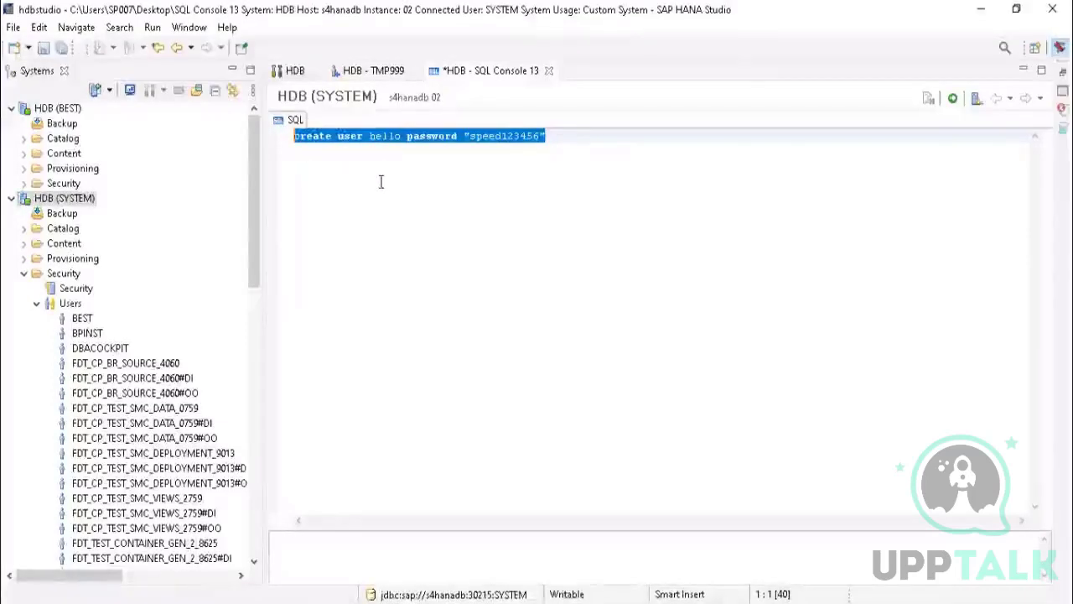
{"action": "left_click", "coordinate": [594, 139]}
{"action": "left_click_drag", "start_coordinate": [554, 144], "coordinate": [285, 143]}
{"action": "left_click", "coordinate": [565, 136]}
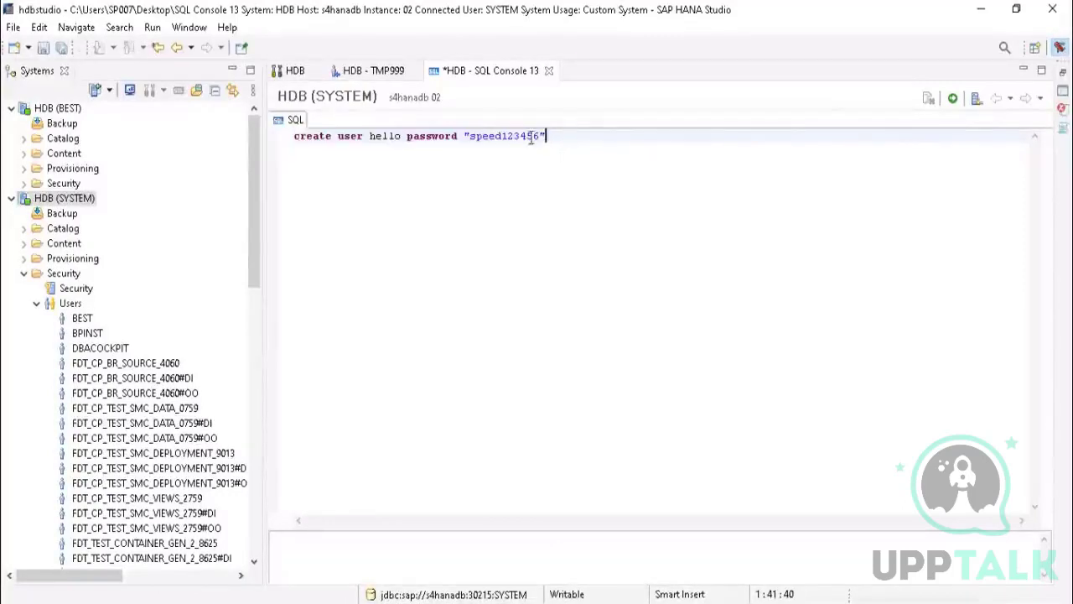
{"action": "left_click_drag", "start_coordinate": [531, 139], "coordinate": [274, 141]}
{"action": "left_click", "coordinate": [572, 150]}
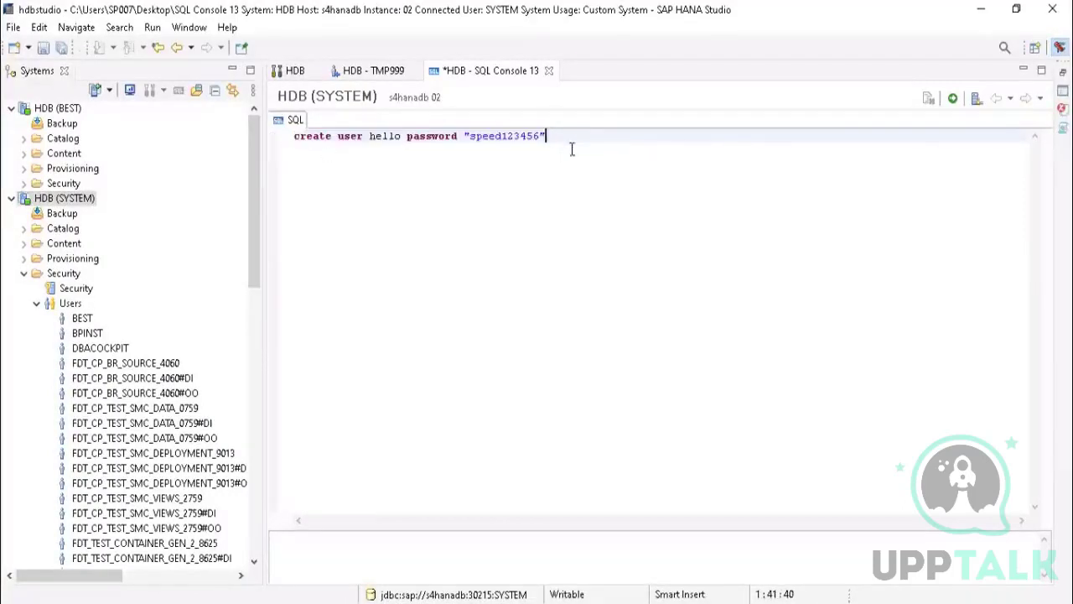
{"action": "double_click", "coordinate": [372, 136]}
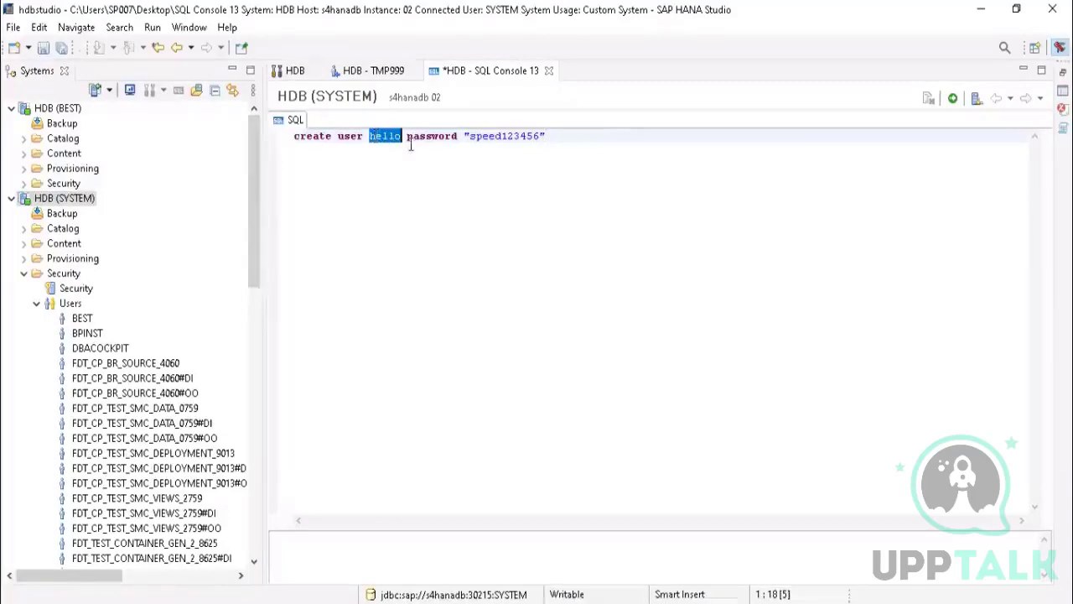
{"action": "double_click", "coordinate": [509, 139]}
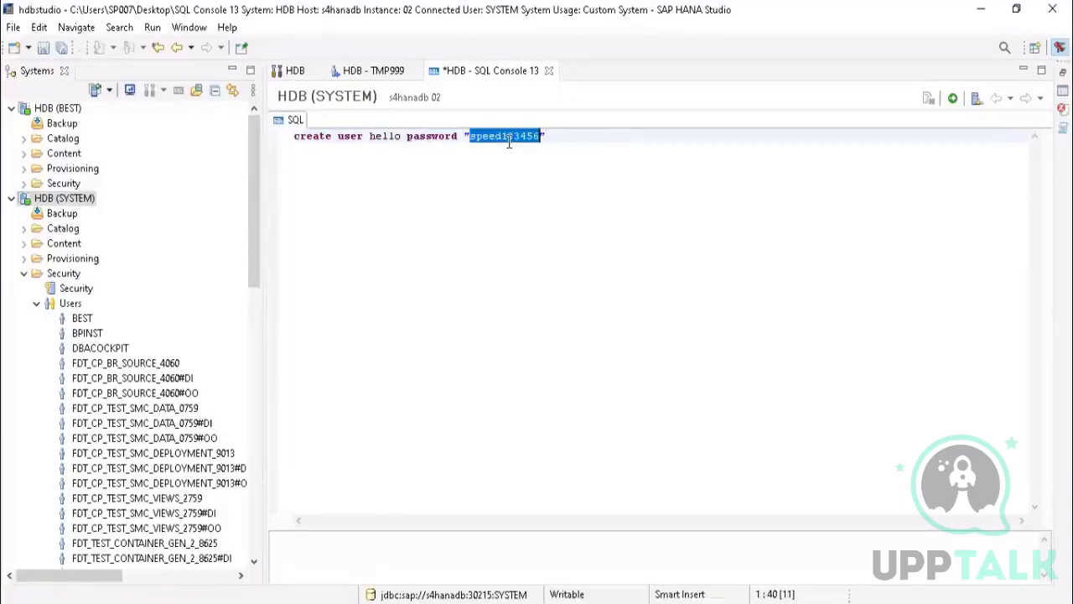
{"action": "left_click", "coordinate": [376, 140]}
{"action": "left_click_drag", "start_coordinate": [371, 136], "coordinate": [407, 136]}
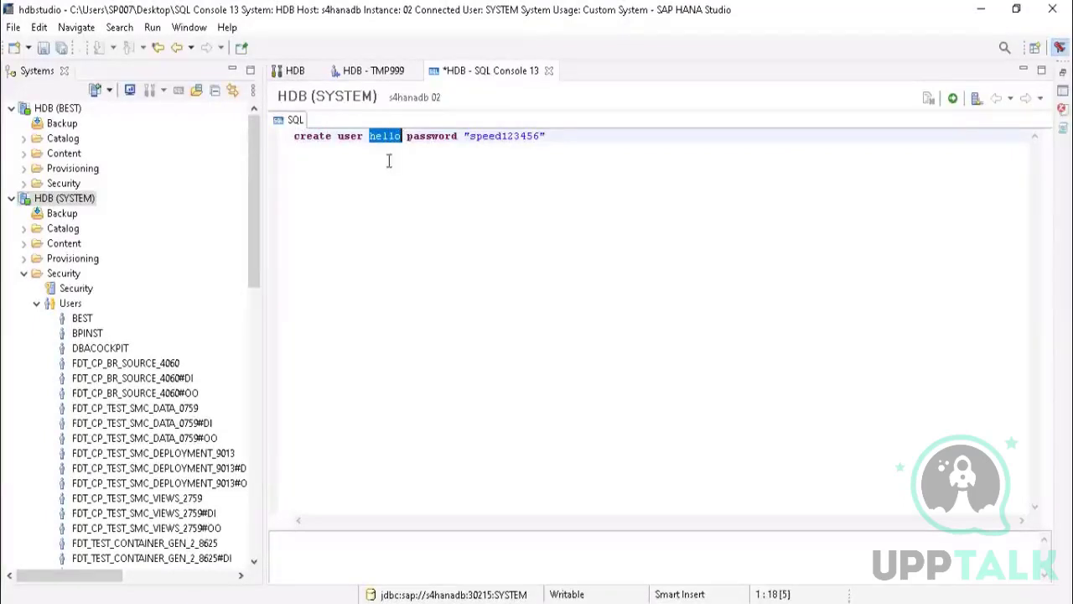
{"action": "left_click_drag", "start_coordinate": [549, 136], "coordinate": [286, 137]}
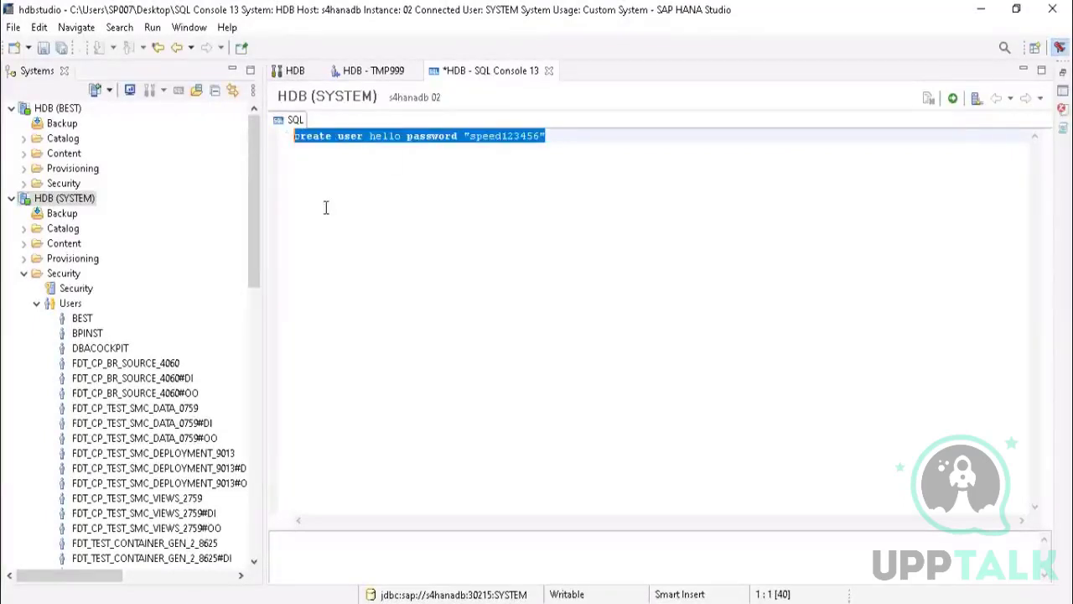
{"action": "double_click", "coordinate": [314, 136]}
{"action": "left_click", "coordinate": [294, 136]}
{"action": "left_click_drag", "start_coordinate": [602, 140], "coordinate": [267, 134]}
{"action": "left_click", "coordinate": [300, 166]}
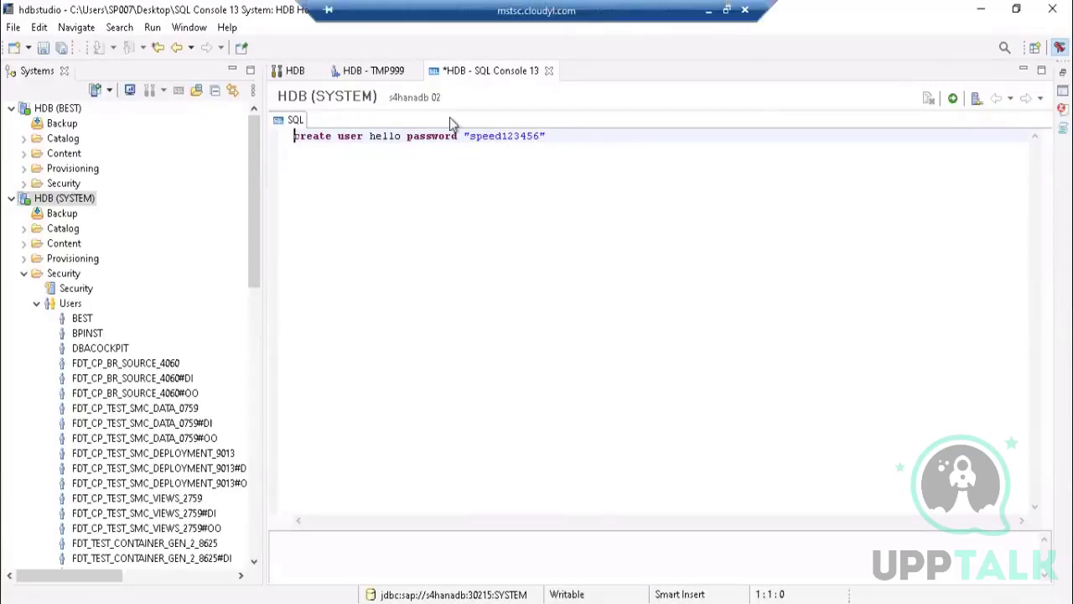
Step: Execute the create user statement for hello and collapse the HDB (SYSTEM) connection in the systems tree
{"action": "left_click", "coordinate": [954, 101]}
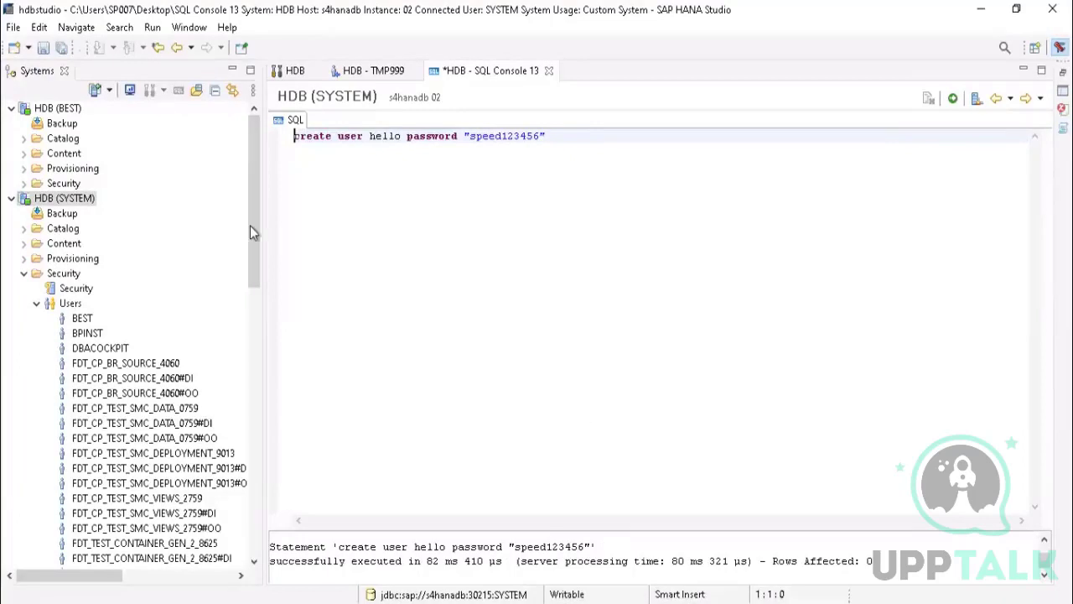
{"action": "left_click", "coordinate": [259, 200]}
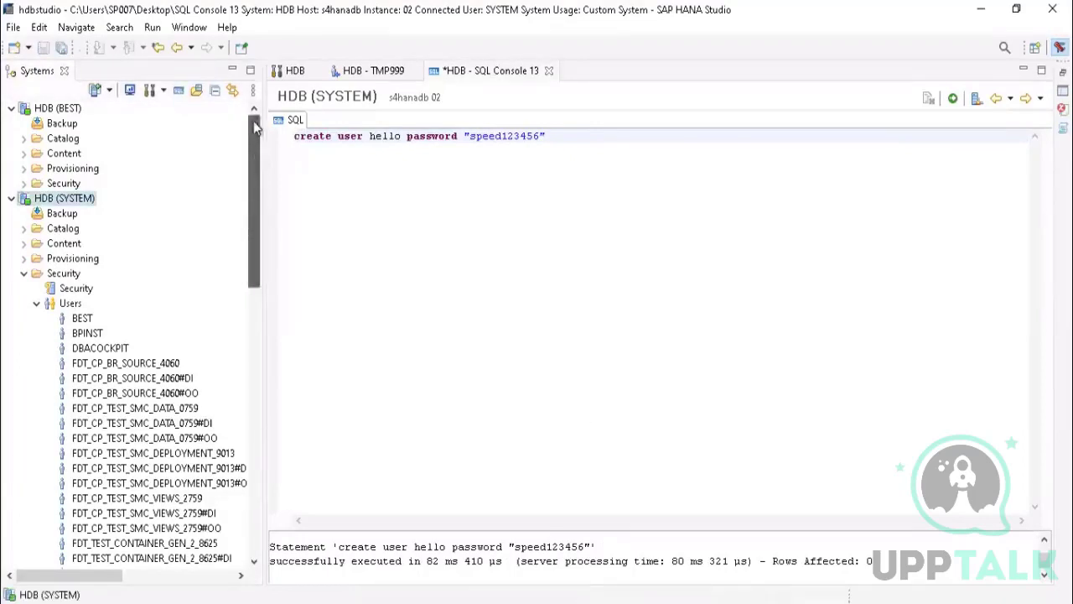
{"action": "left_click", "coordinate": [11, 199]}
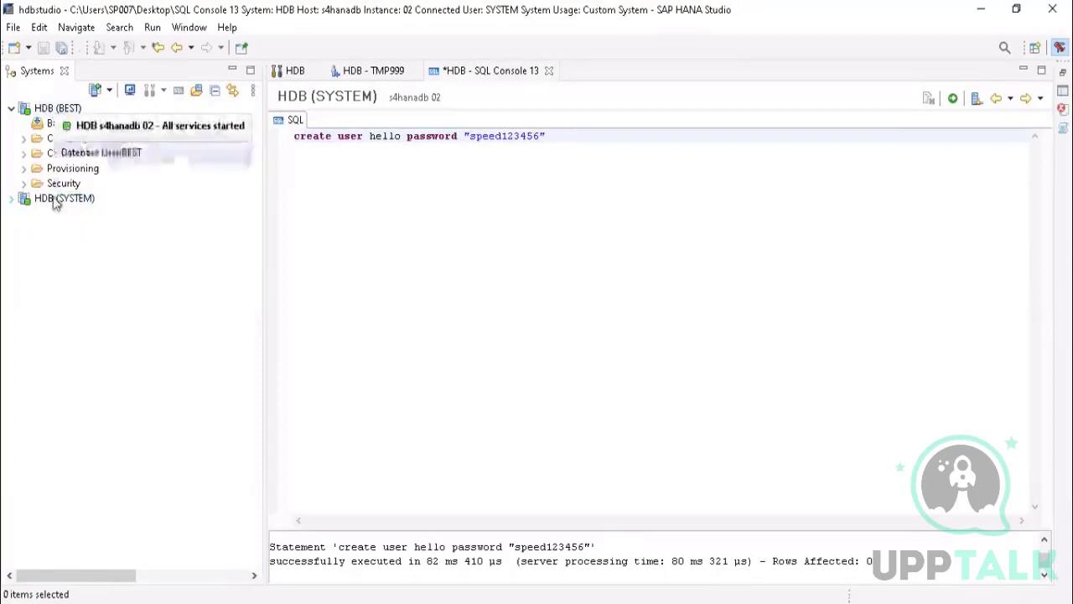
Step: Start adding the HDB (SYSTEM) system with a different user and move the dialog clear of the SQL statement
{"action": "right_click", "coordinate": [53, 201]}
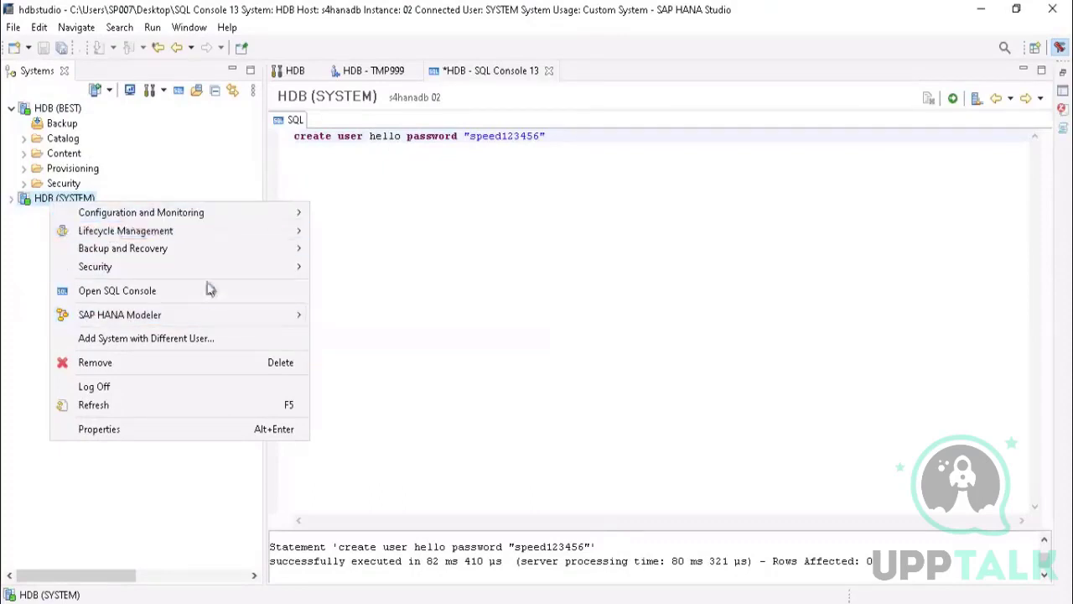
{"action": "left_click", "coordinate": [193, 340]}
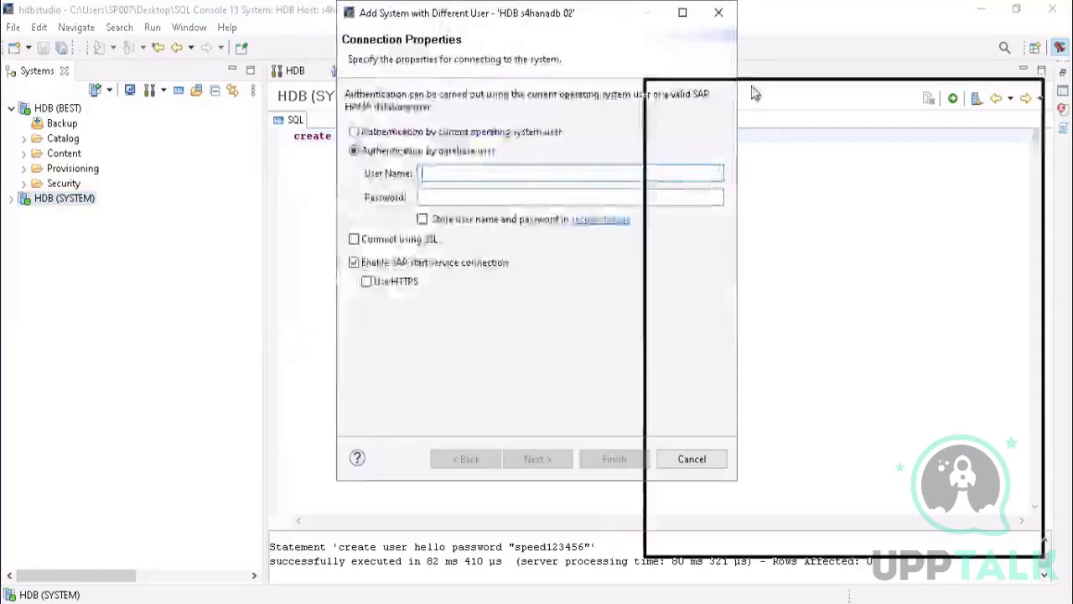
{"action": "left_click_drag", "start_coordinate": [755, 92], "coordinate": [754, 93]}
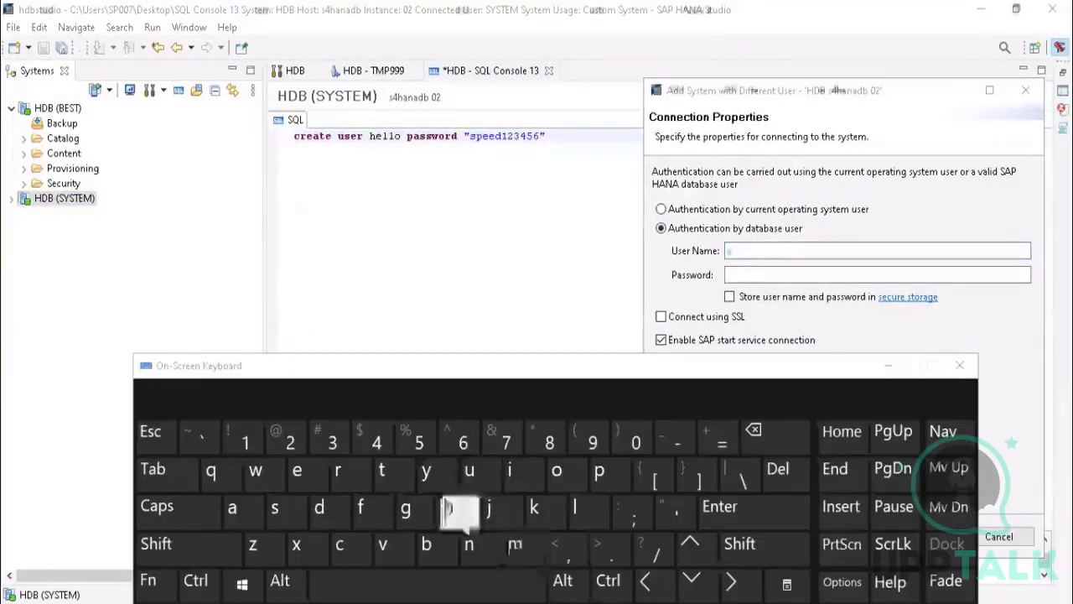
Step: Enter HELLO as the database user name in the connection properties
{"action": "left_click", "coordinate": [461, 515]}
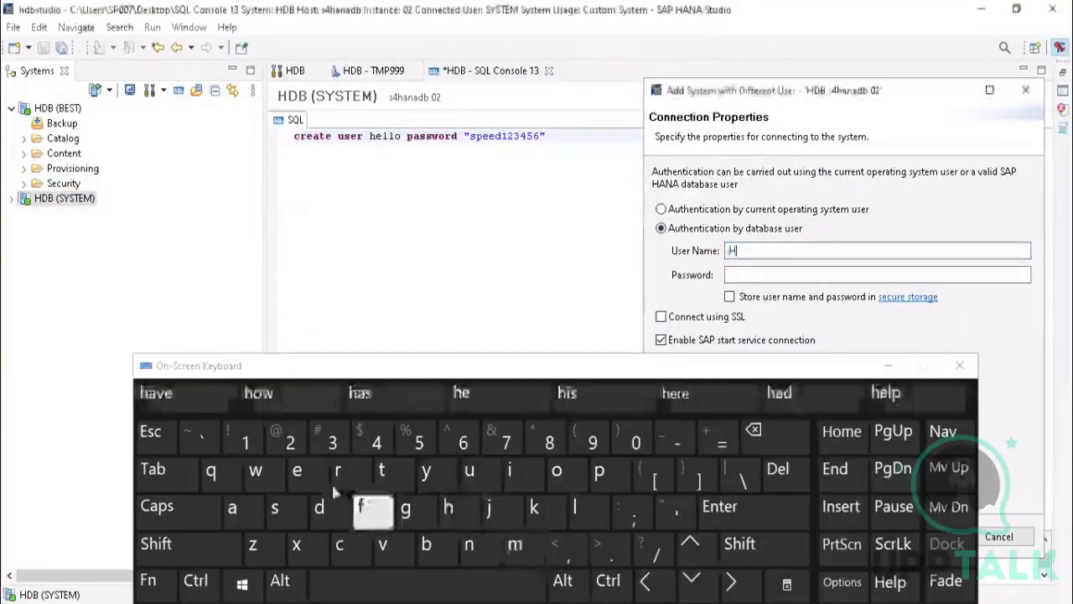
{"action": "left_click", "coordinate": [296, 473]}
{"action": "left_click", "coordinate": [577, 510]}
{"action": "left_click", "coordinate": [577, 509]}
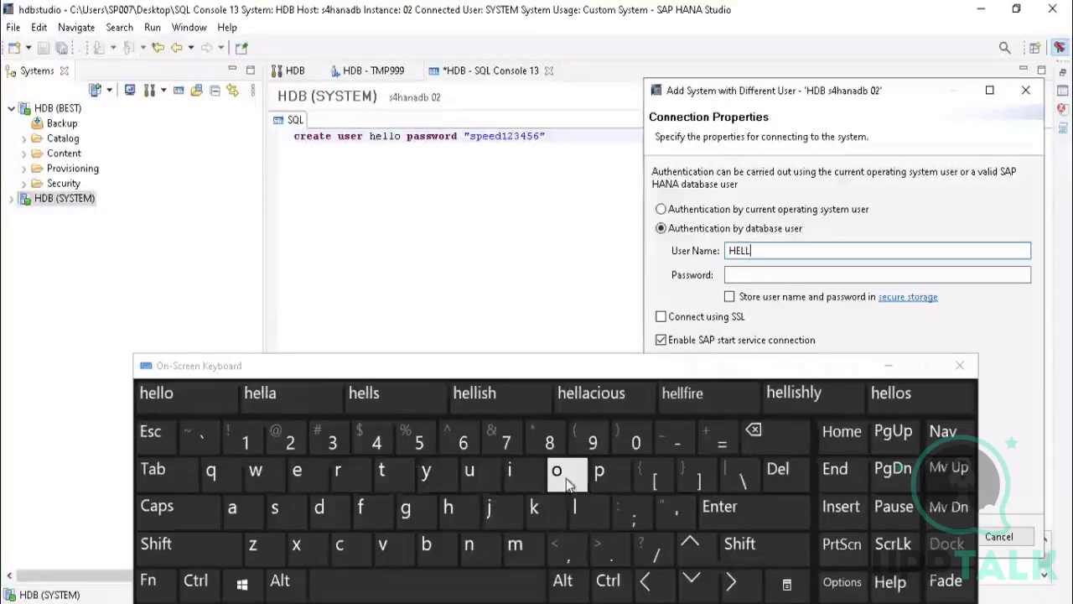
{"action": "left_click", "coordinate": [567, 484]}
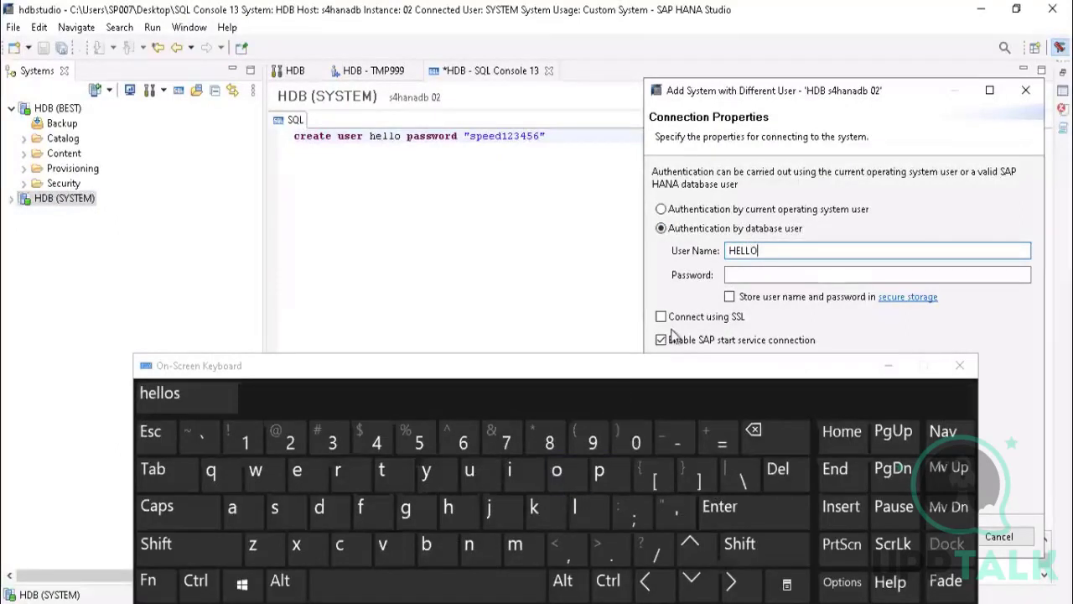
Step: Clear the database user name in the connection properties and re-enter it as HELLO
{"action": "left_click", "coordinate": [754, 274]}
{"action": "left_click", "coordinate": [758, 253]}
{"action": "left_click", "coordinate": [767, 429]}
{"action": "left_click", "coordinate": [767, 429]}
{"action": "left_click", "coordinate": [768, 430]}
{"action": "left_click", "coordinate": [767, 430]}
{"action": "left_click", "coordinate": [767, 429]}
{"action": "left_click", "coordinate": [186, 544]}
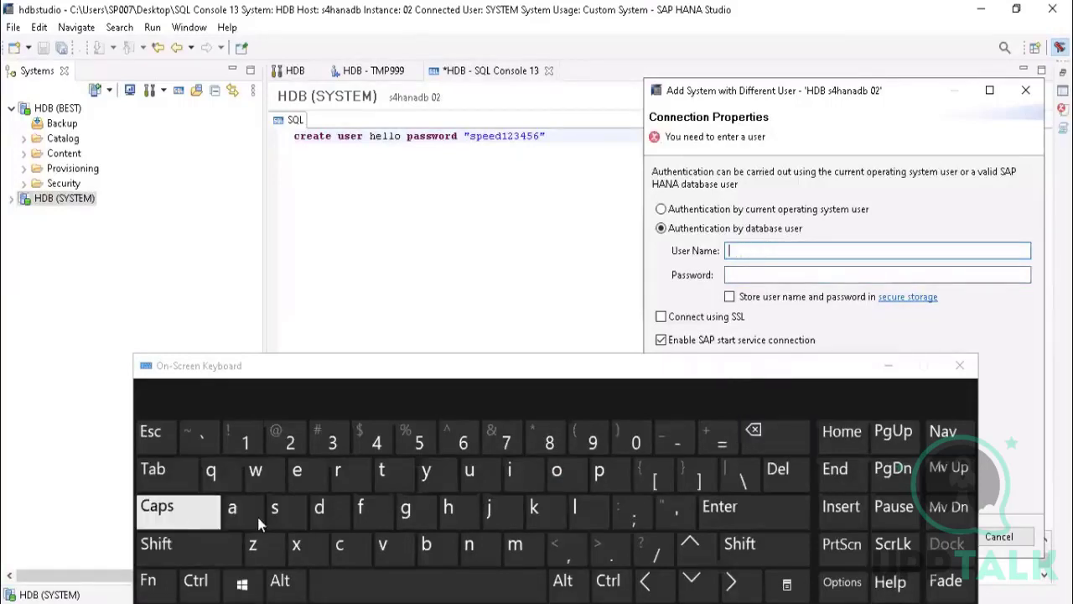
{"action": "left_click", "coordinate": [447, 507]}
{"action": "left_click", "coordinate": [754, 430]}
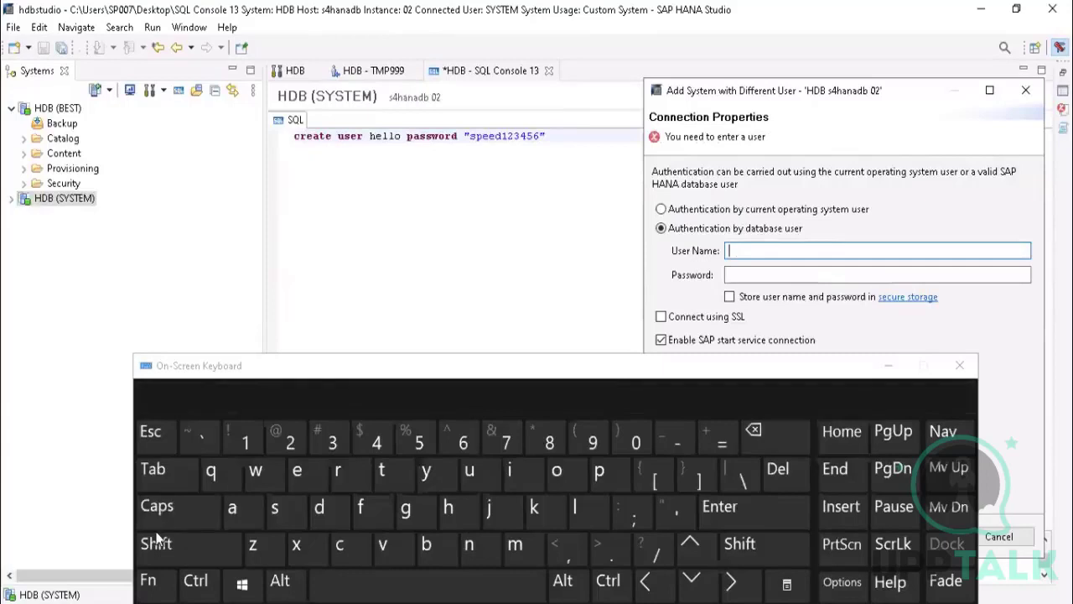
{"action": "left_click", "coordinate": [174, 522]}
{"action": "left_click", "coordinate": [173, 522]}
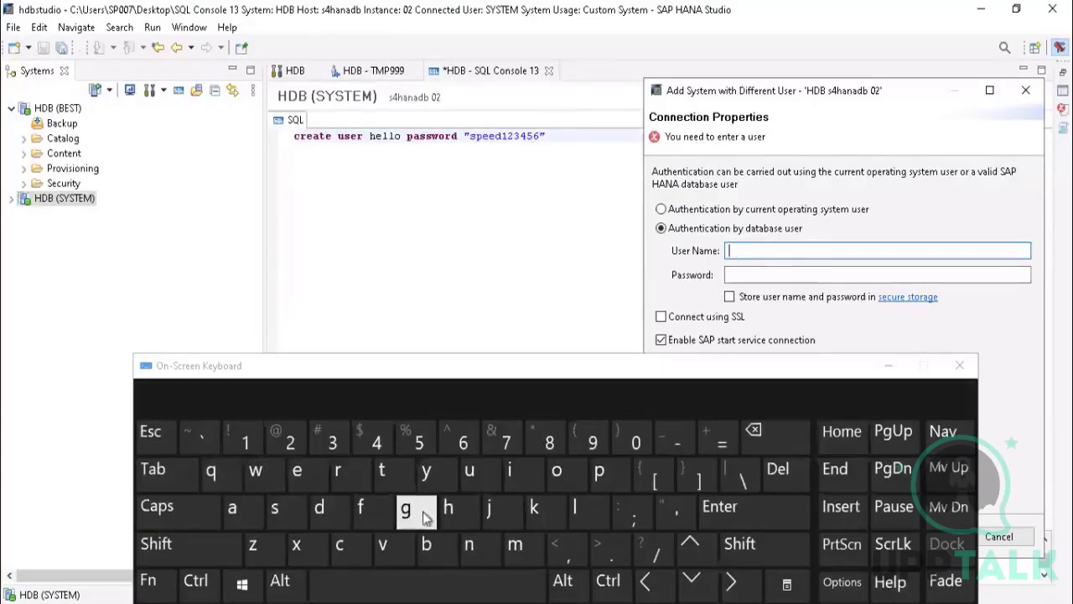
{"action": "left_click", "coordinate": [184, 513]}
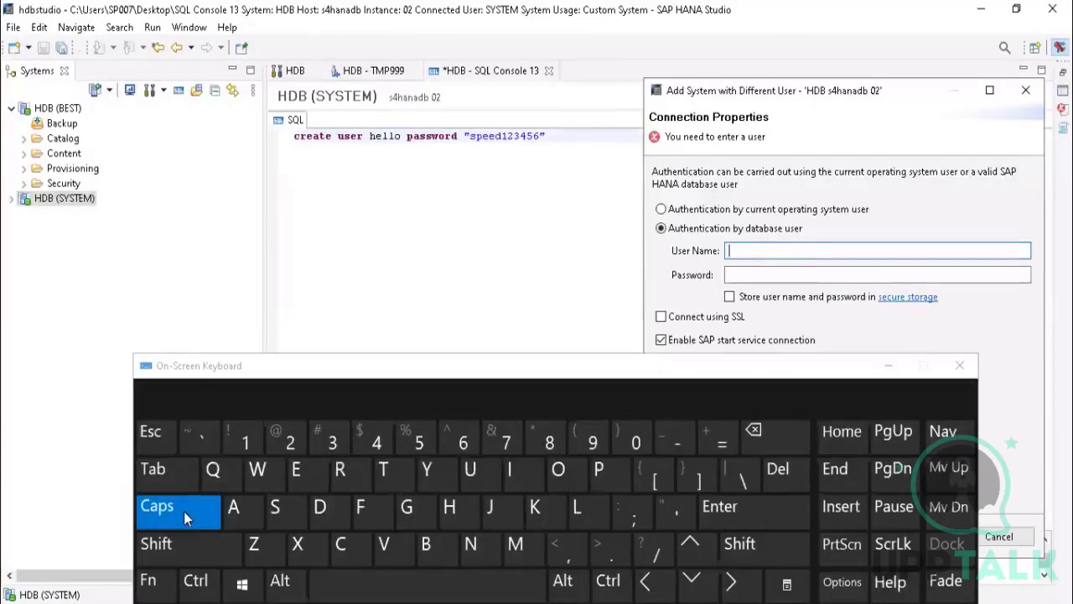
{"action": "left_click", "coordinate": [185, 512]}
{"action": "left_click", "coordinate": [449, 512]}
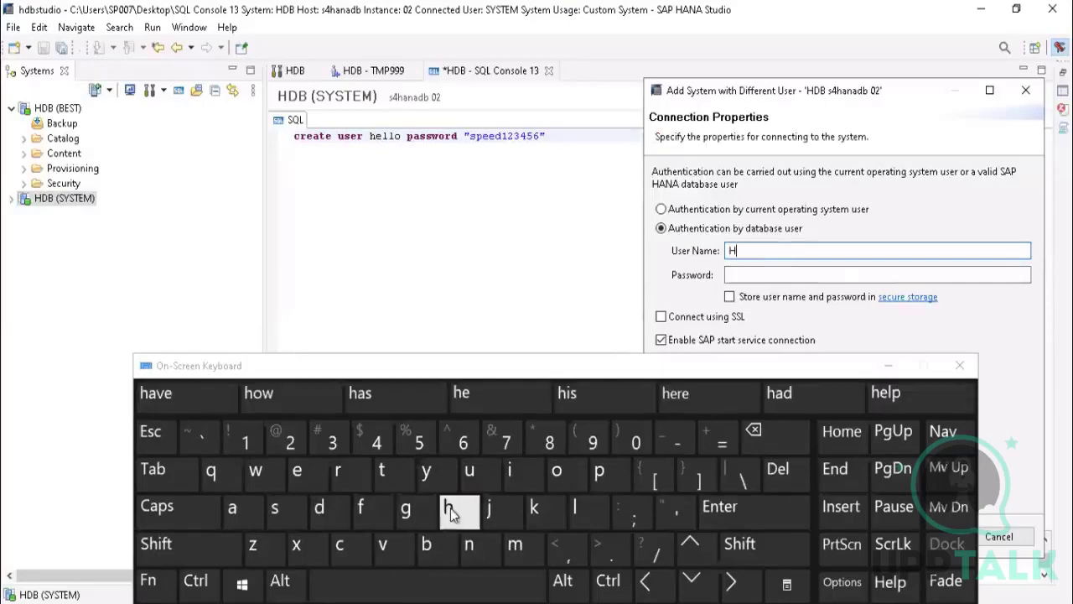
{"action": "left_click", "coordinate": [296, 472]}
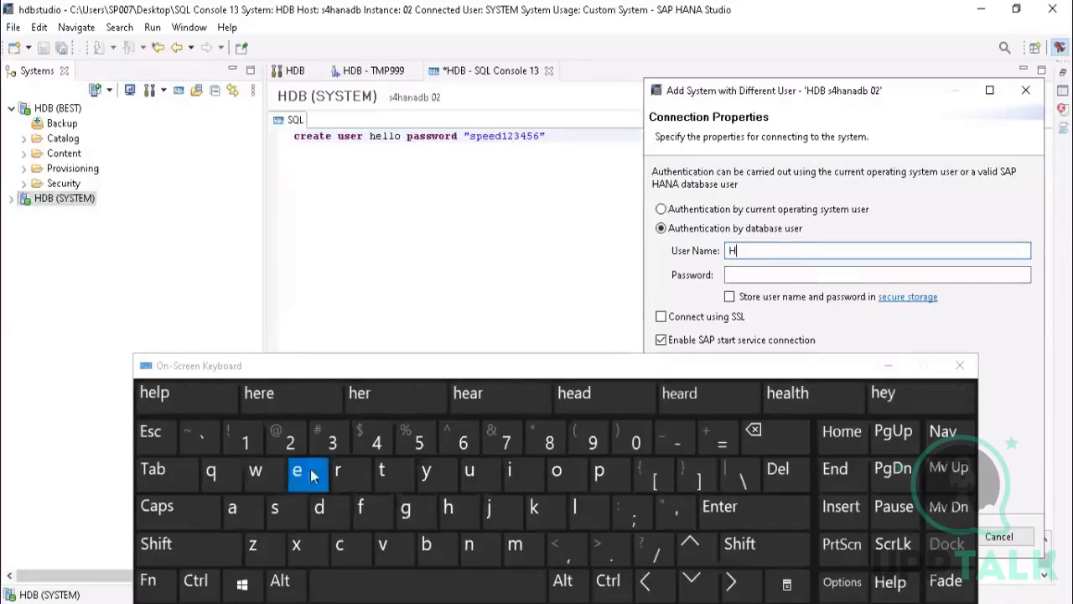
{"action": "left_click", "coordinate": [575, 509]}
{"action": "left_click", "coordinate": [575, 509]}
{"action": "left_click", "coordinate": [557, 472]}
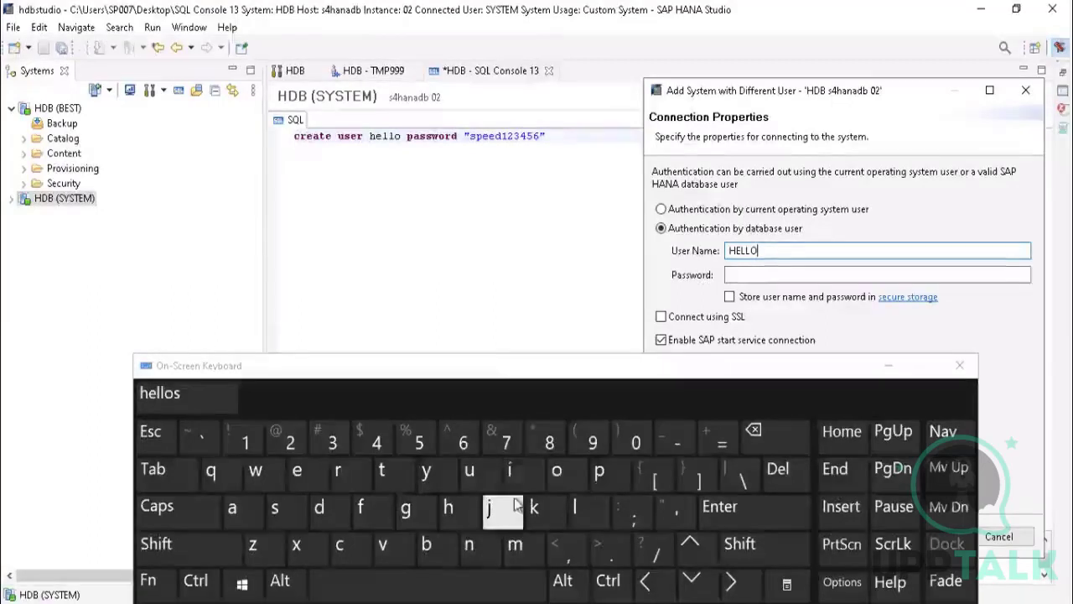
Step: Enter the database user's password in the connection properties
{"action": "left_click", "coordinate": [749, 275]}
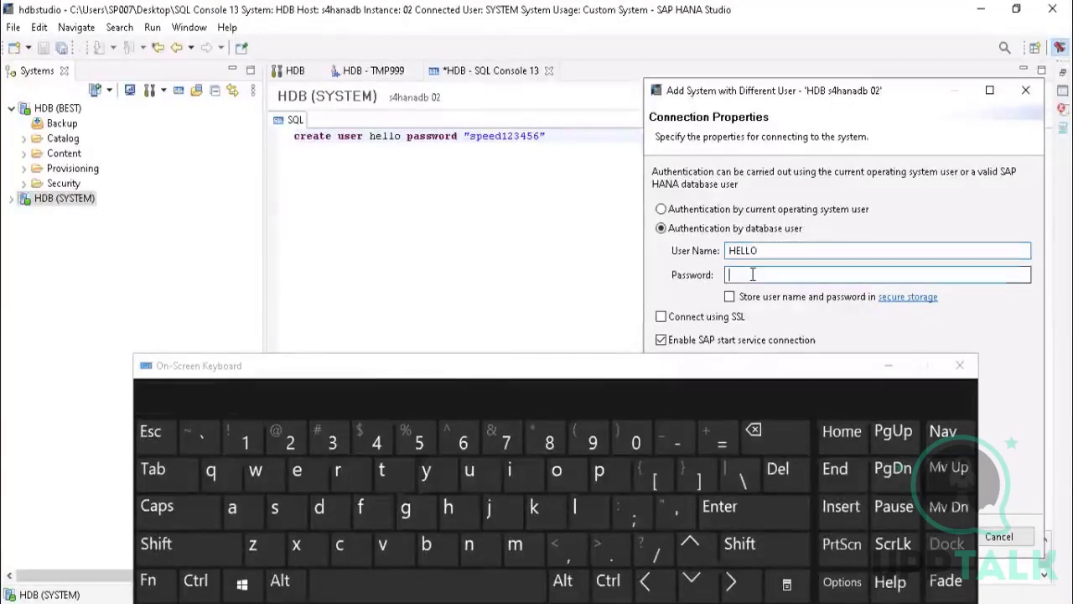
{"action": "left_click", "coordinate": [282, 520]}
{"action": "left_click", "coordinate": [599, 472]}
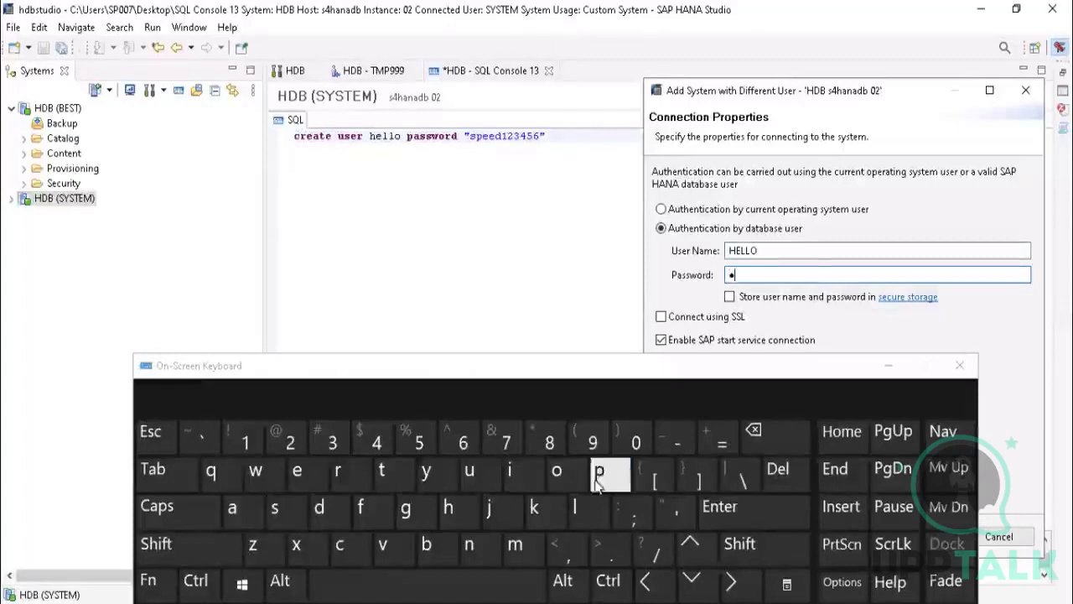
{"action": "left_click", "coordinate": [307, 475]}
{"action": "left_click", "coordinate": [307, 476]}
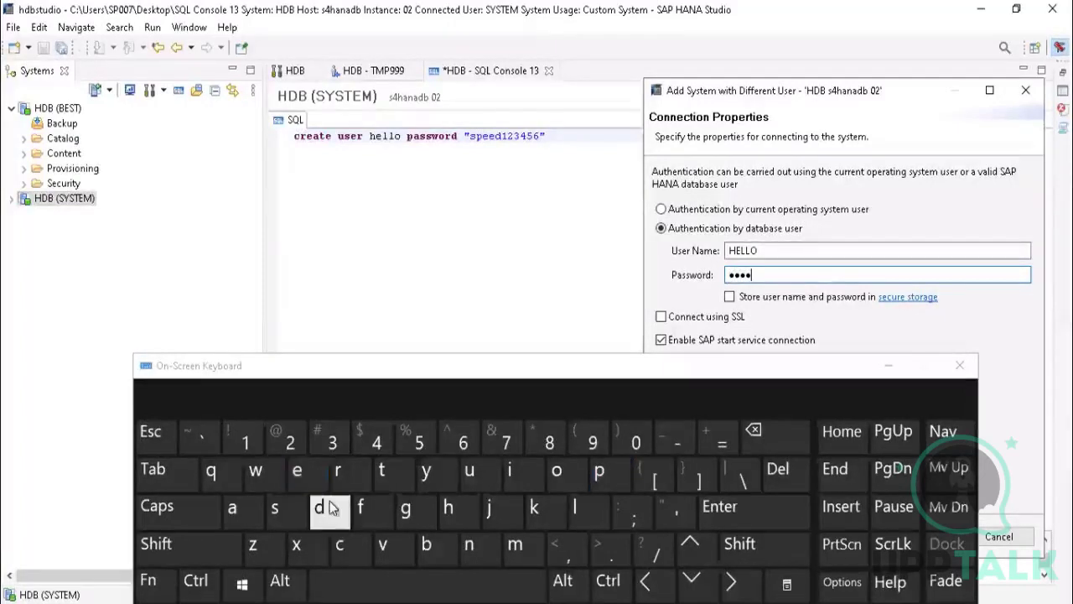
{"action": "left_click", "coordinate": [243, 442]}
{"action": "left_click", "coordinate": [285, 440]}
{"action": "left_click", "coordinate": [330, 440]}
{"action": "left_click", "coordinate": [379, 445]}
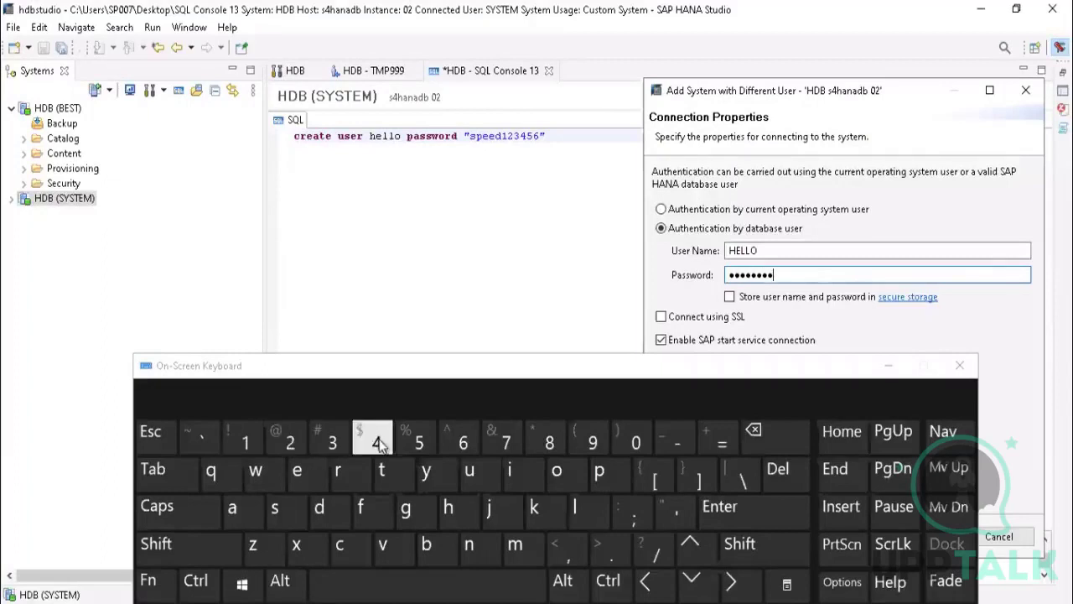
{"action": "left_click", "coordinate": [417, 441]}
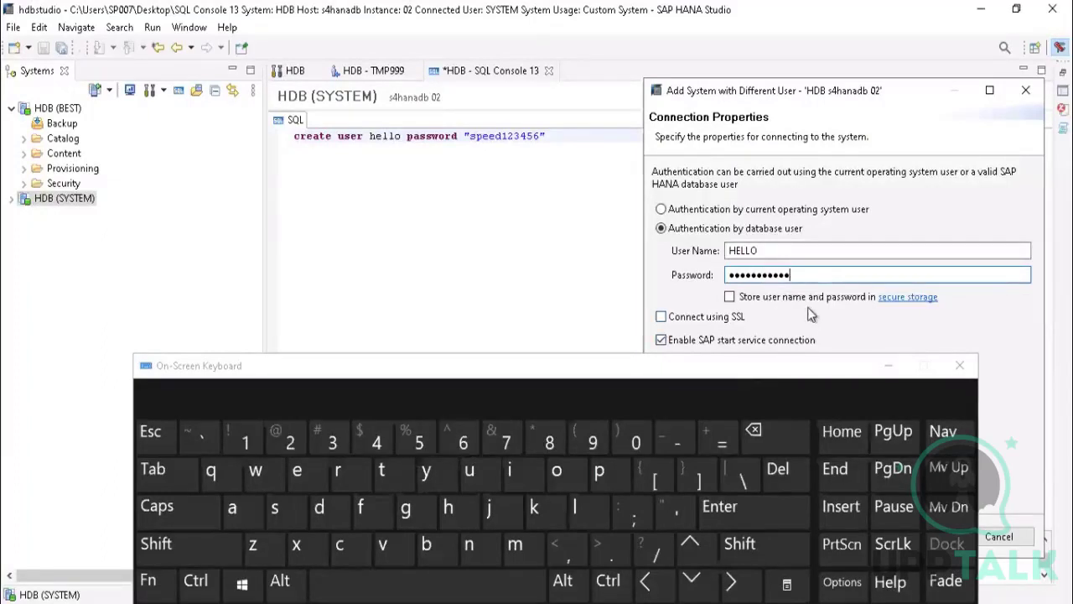
Step: Store the user name and password in secure storage and finish adding the system with the default additional properties
{"action": "left_click", "coordinate": [729, 297]}
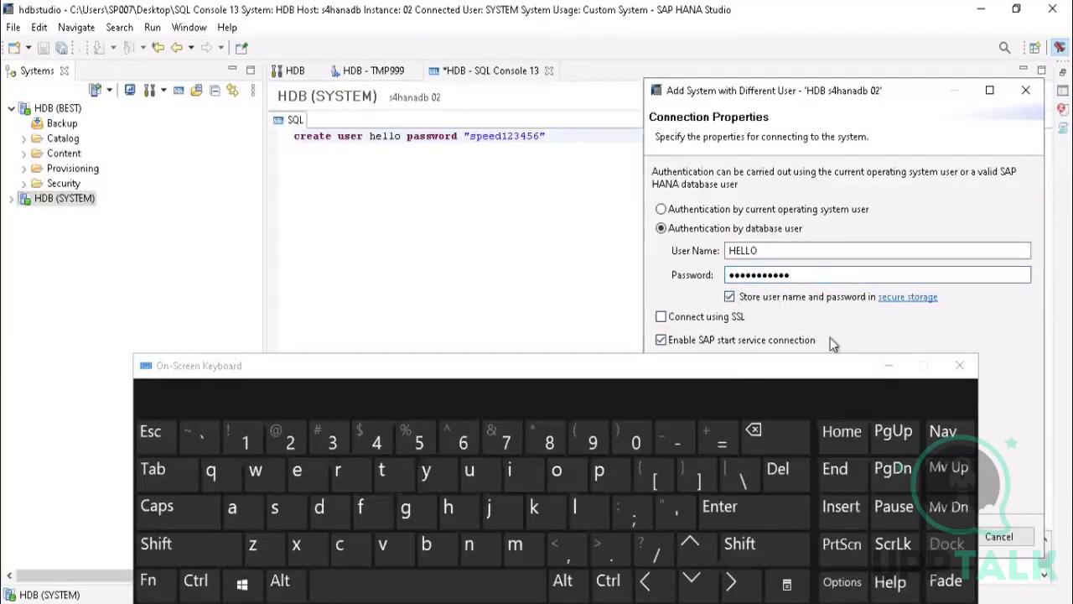
{"action": "left_click", "coordinate": [889, 366]}
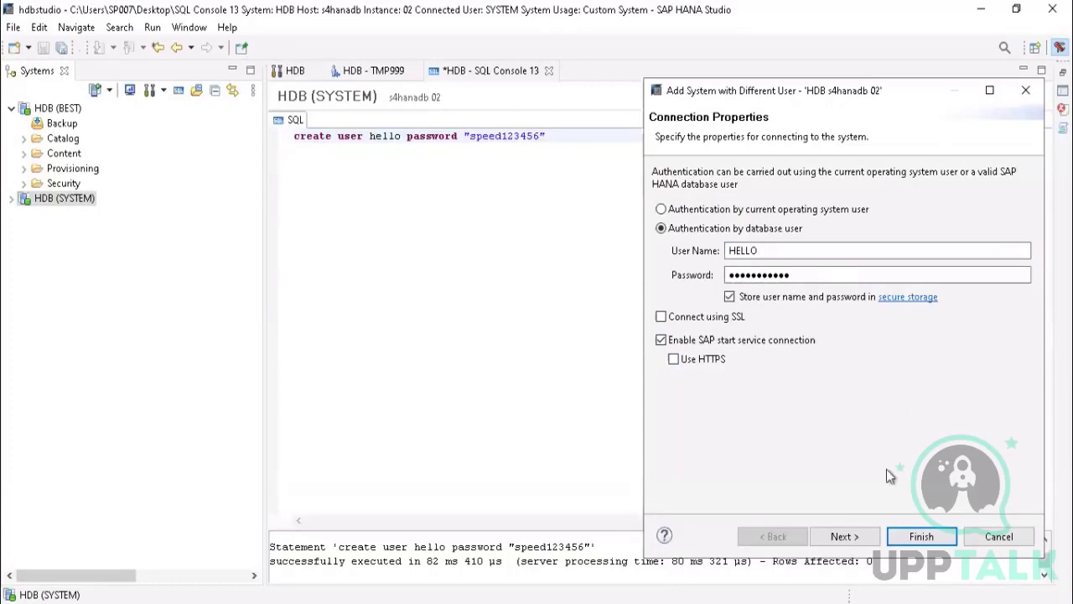
{"action": "left_click", "coordinate": [844, 536]}
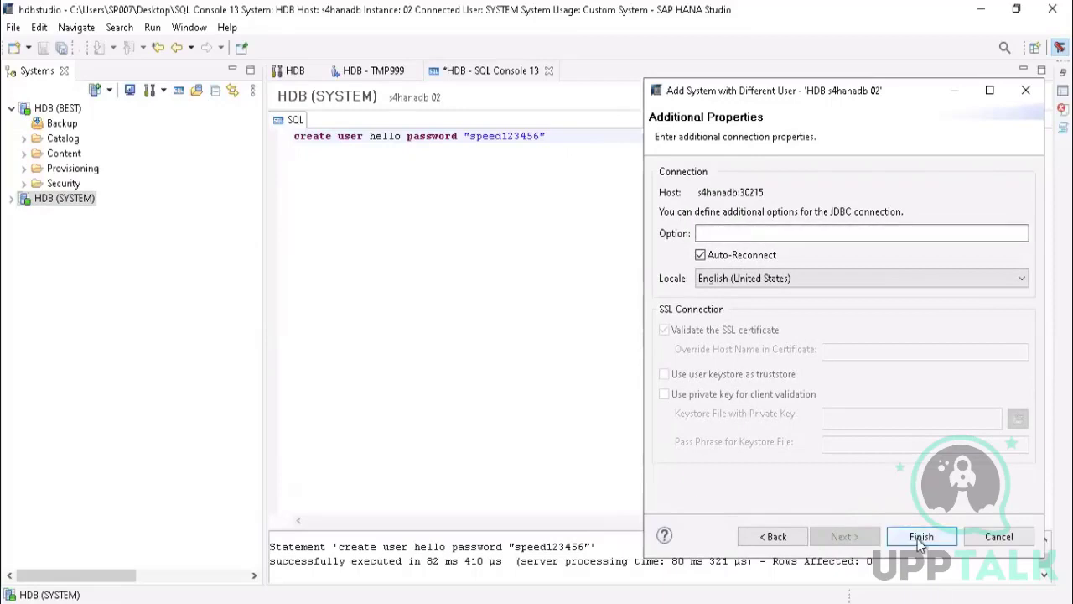
{"action": "left_click", "coordinate": [922, 537]}
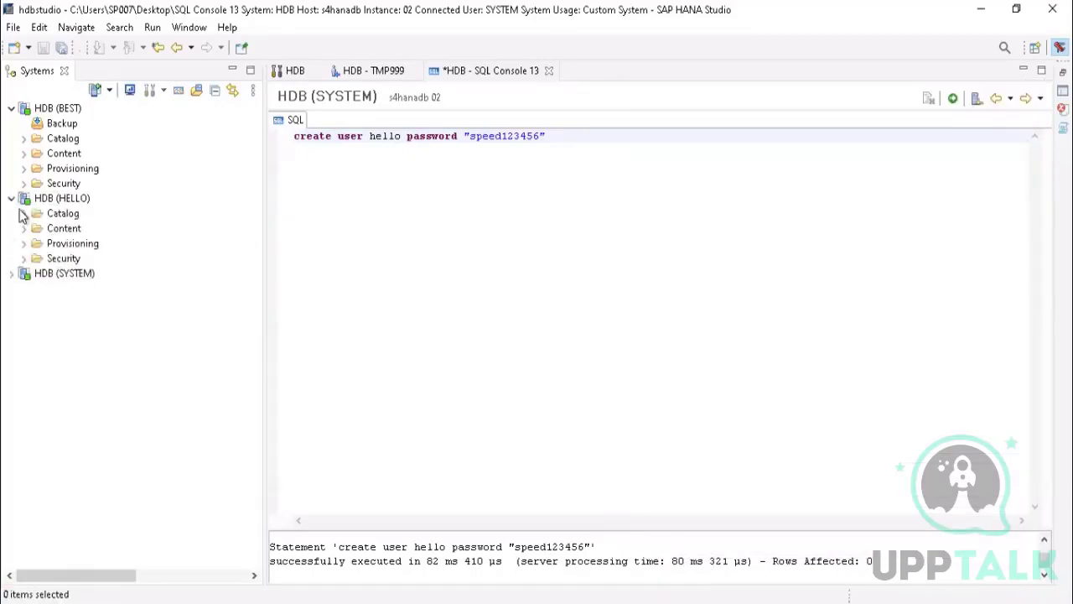
Step: Expand Security under HDB (HELLO) and look through its Roles and Users lists
{"action": "left_click", "coordinate": [24, 258]}
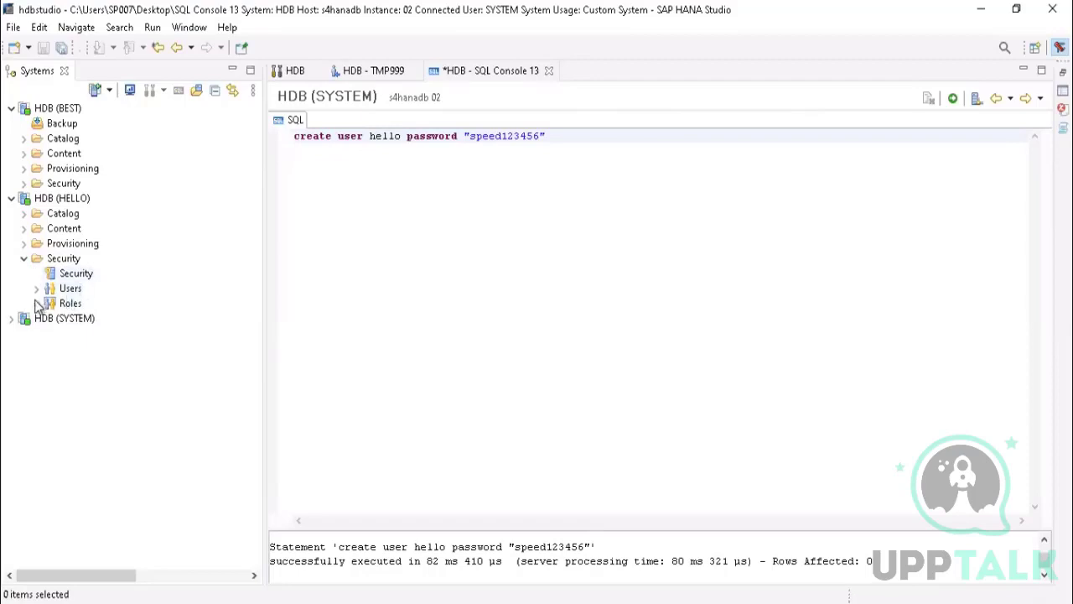
{"action": "left_click", "coordinate": [37, 304]}
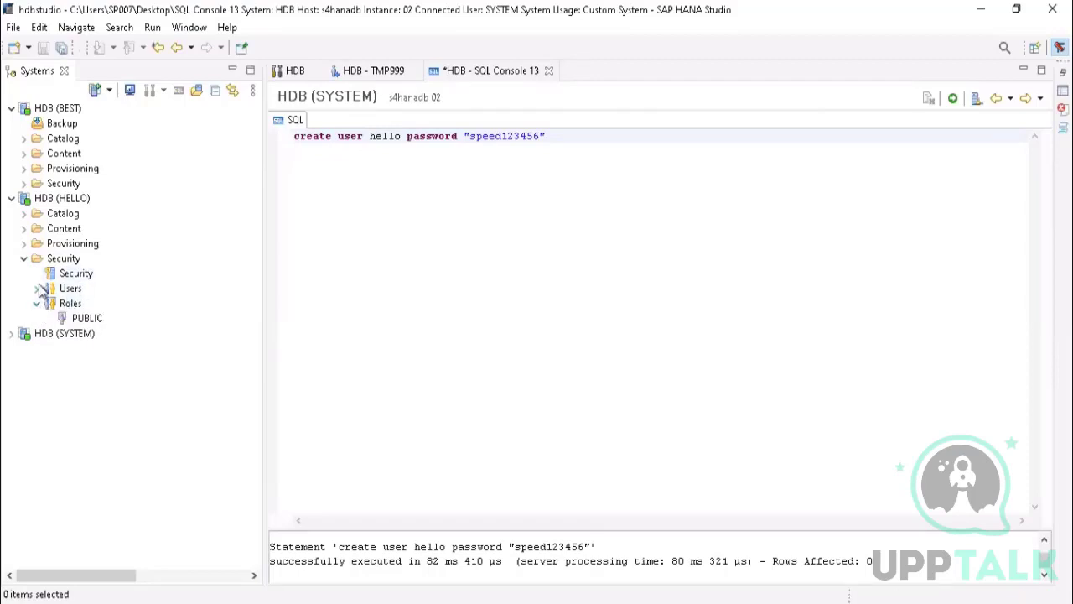
{"action": "left_click", "coordinate": [38, 289]}
{"action": "left_click_drag", "start_coordinate": [255, 243], "coordinate": [246, 567]}
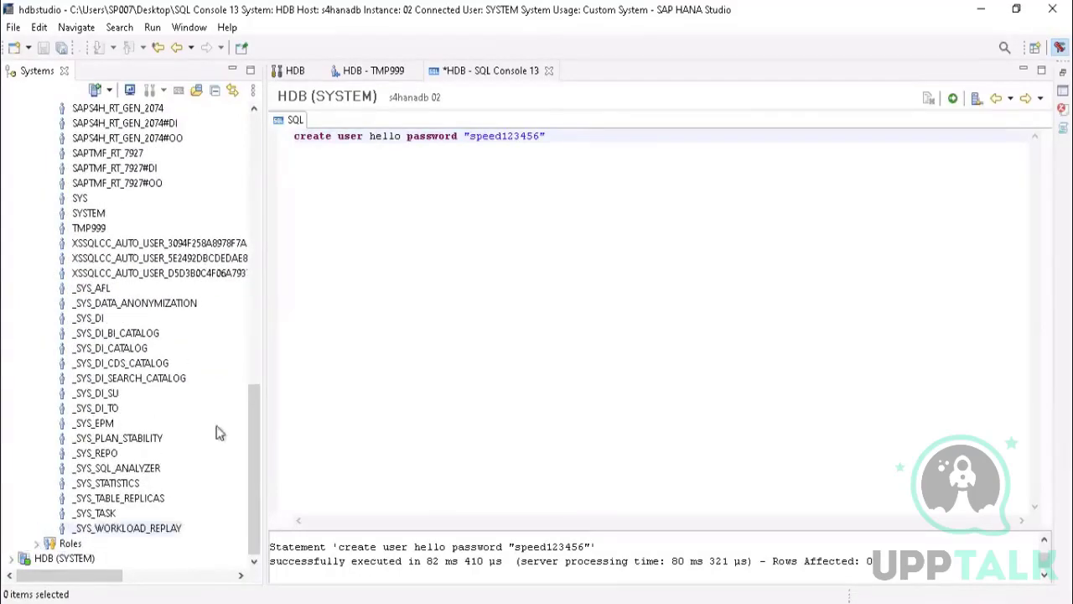
{"action": "left_click_drag", "start_coordinate": [251, 395], "coordinate": [255, 146]}
{"action": "left_click", "coordinate": [35, 261]}
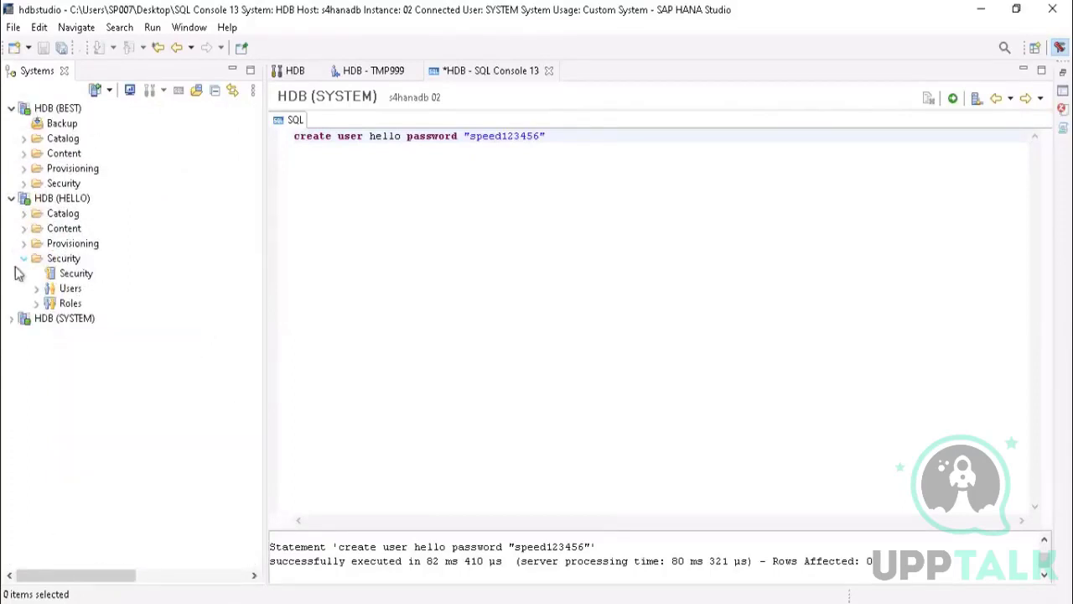
Step: Expand Roles under HDB (HELLO) and select the PUBLIC role
{"action": "left_click", "coordinate": [37, 305]}
{"action": "left_click", "coordinate": [77, 321]}
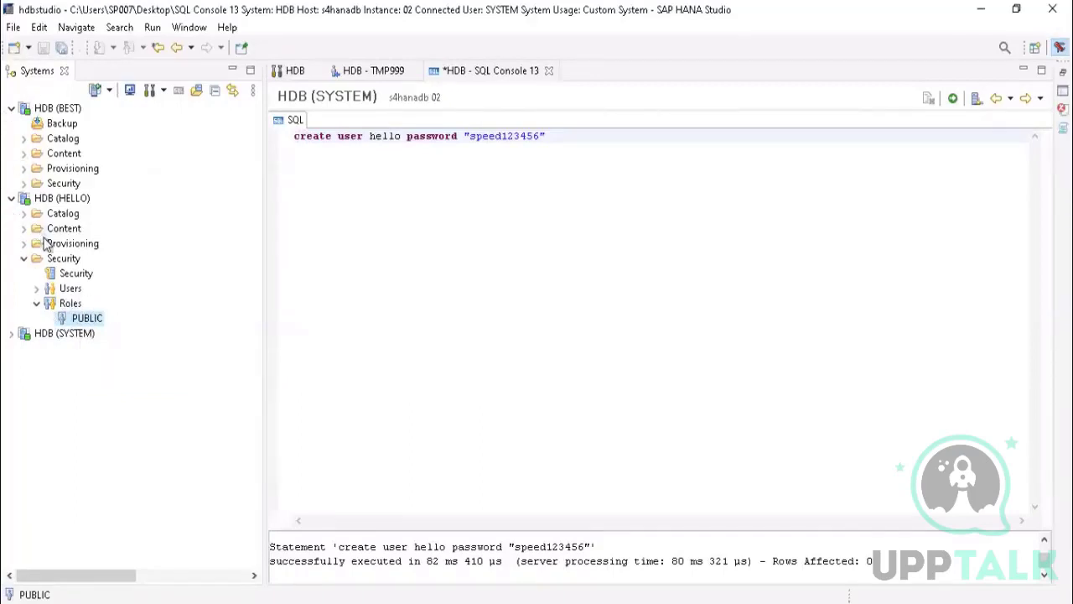
{"action": "left_click", "coordinate": [70, 308]}
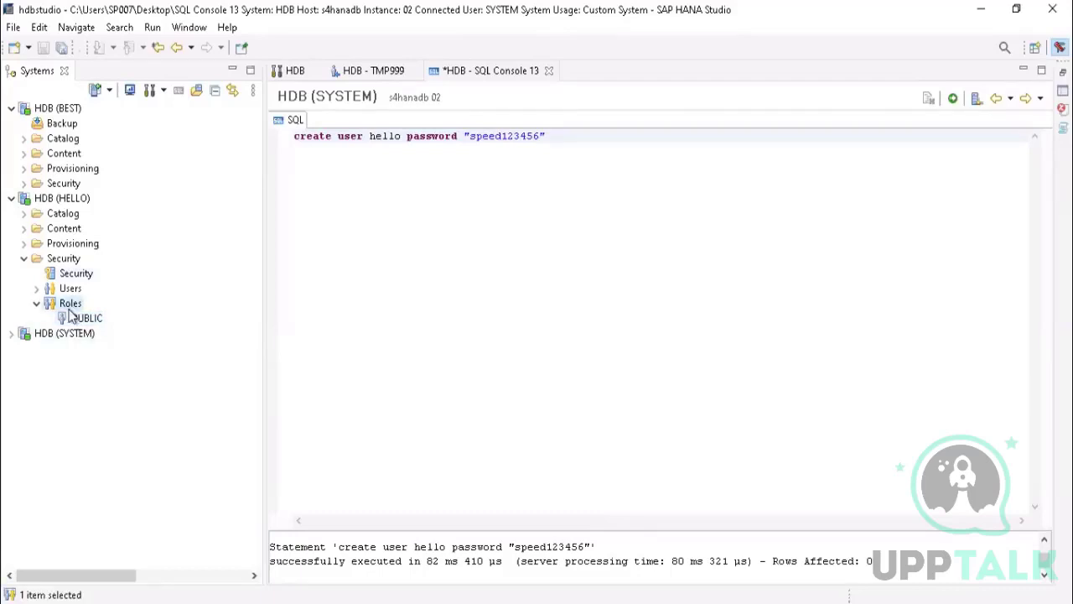
{"action": "left_click", "coordinate": [84, 318]}
Step: Close the SQL console without saving and close the TMP999 user editor
{"action": "left_click", "coordinate": [326, 174]}
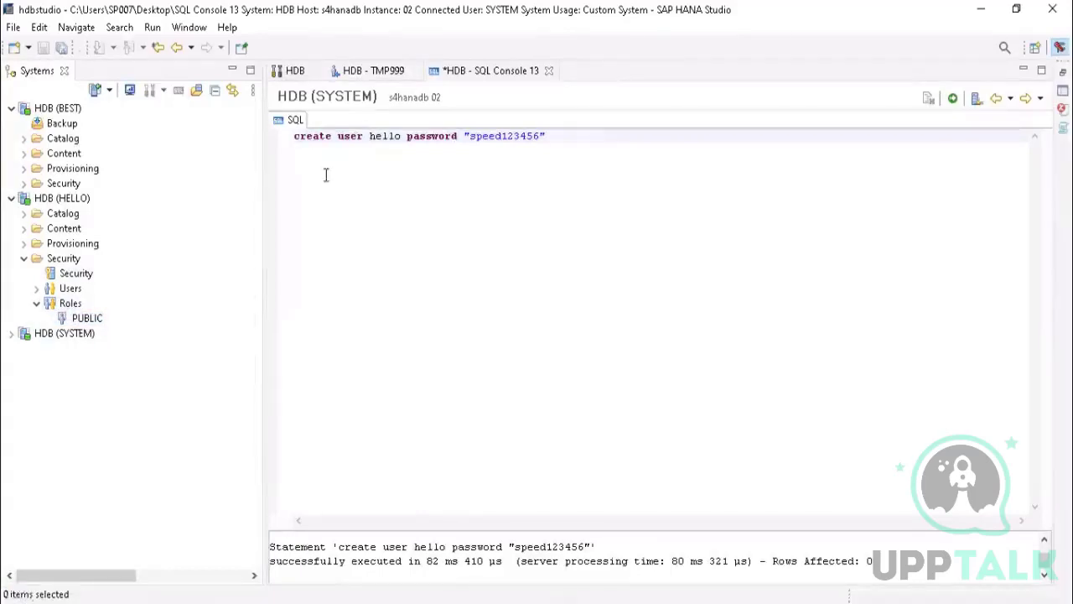
{"action": "left_click", "coordinate": [549, 71]}
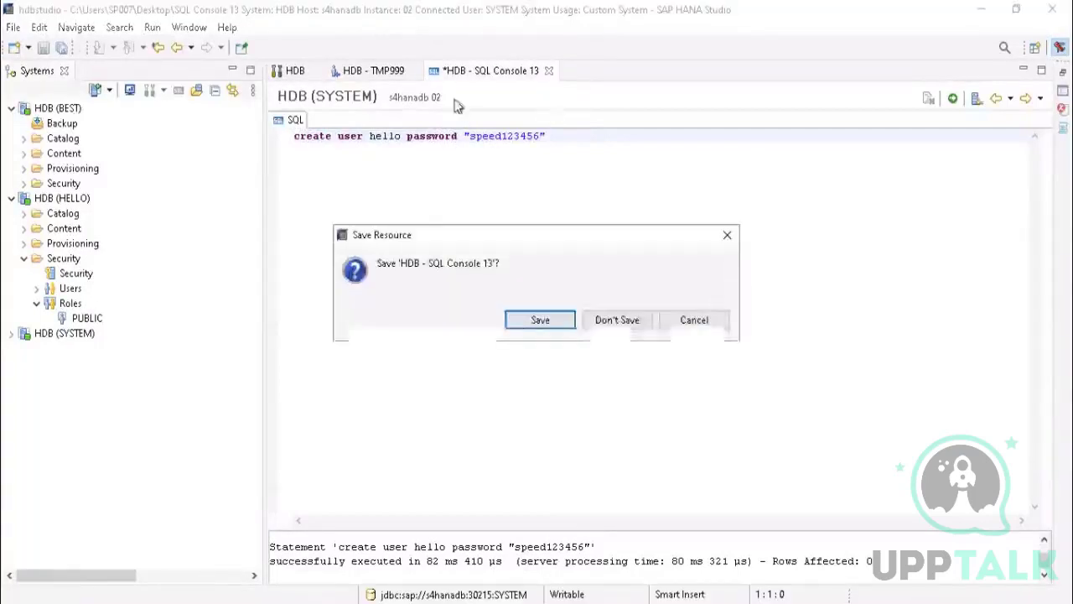
{"action": "left_click", "coordinate": [623, 321]}
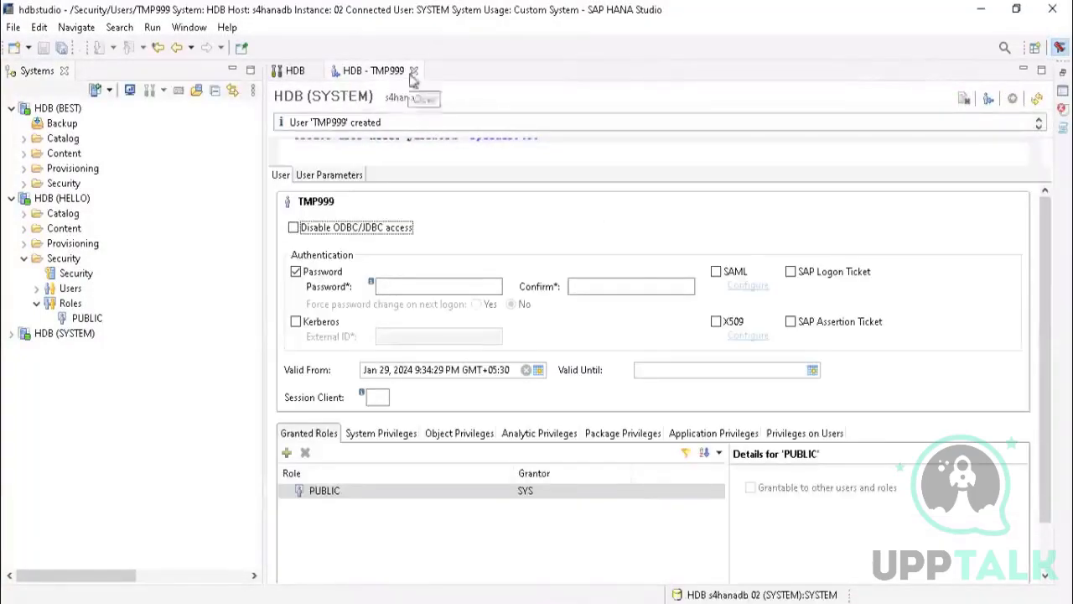
{"action": "left_click", "coordinate": [415, 70]}
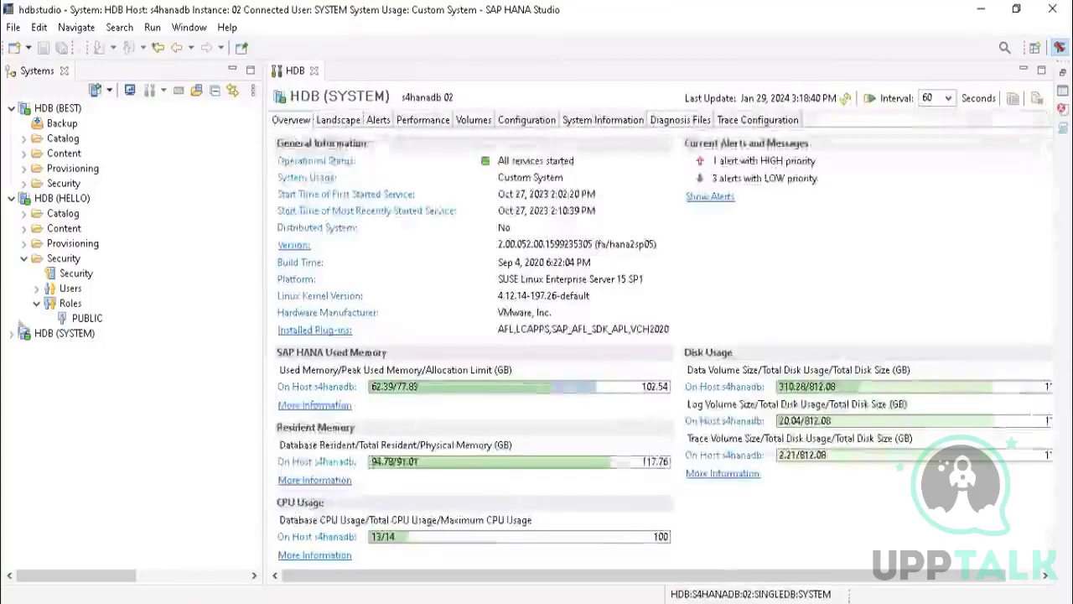
Step: Collapse the Security folder under HDB (HELLO) and check what its Content folder contains
{"action": "left_click", "coordinate": [24, 258]}
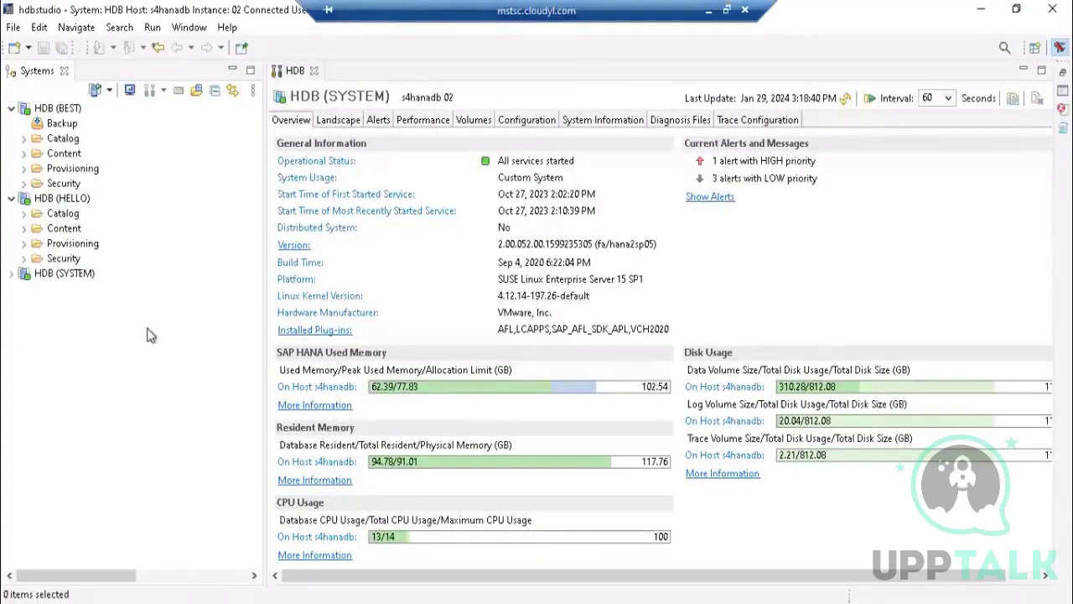
{"action": "left_click", "coordinate": [23, 229]}
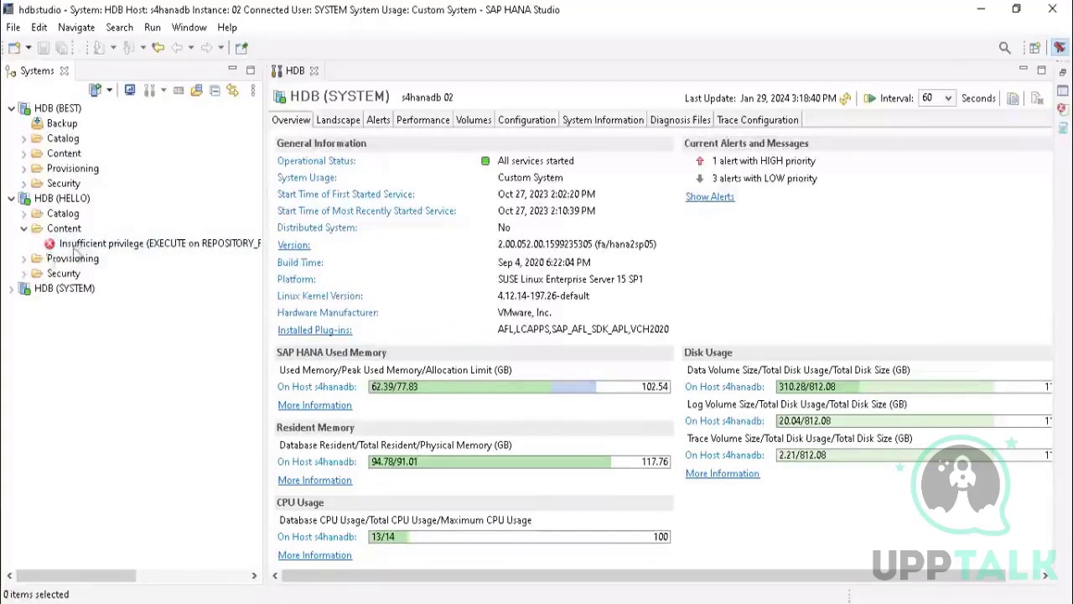
{"action": "left_click", "coordinate": [70, 254]}
{"action": "left_click", "coordinate": [52, 234]}
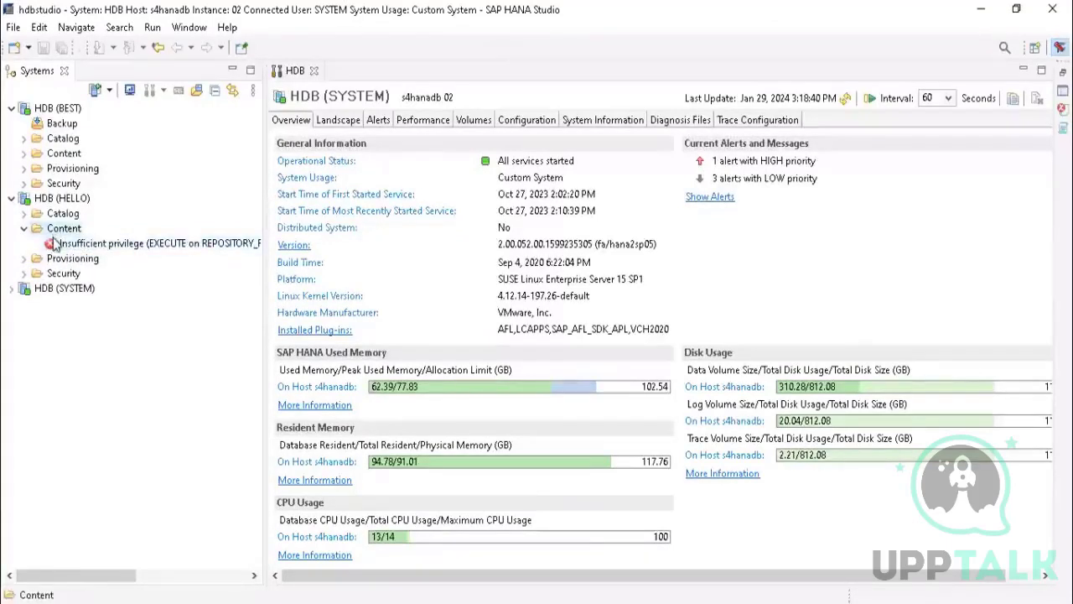
{"action": "left_click", "coordinate": [23, 230]}
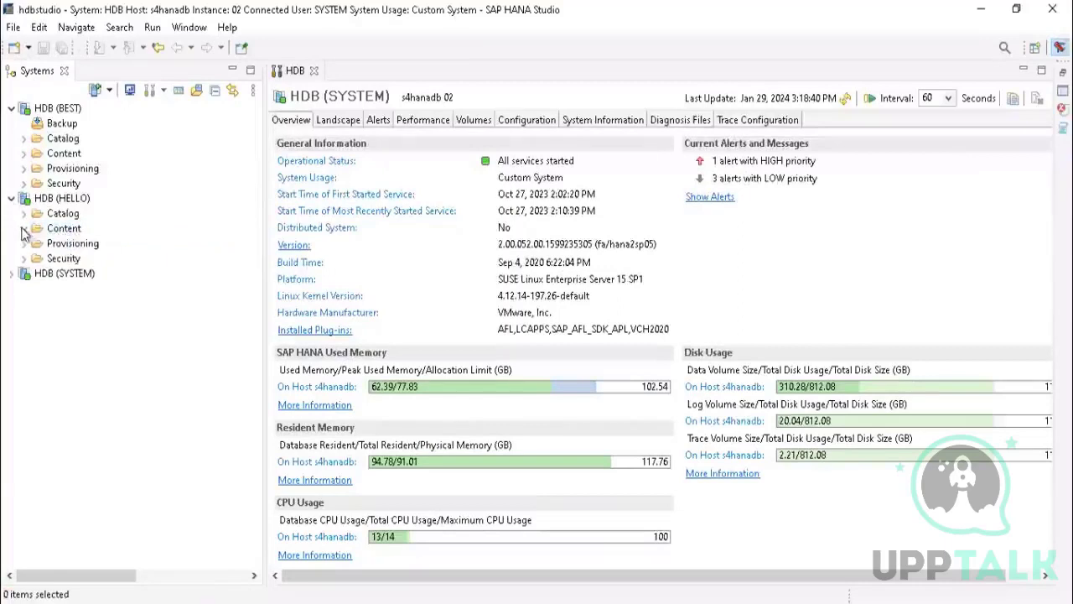
{"action": "left_click", "coordinate": [23, 228]}
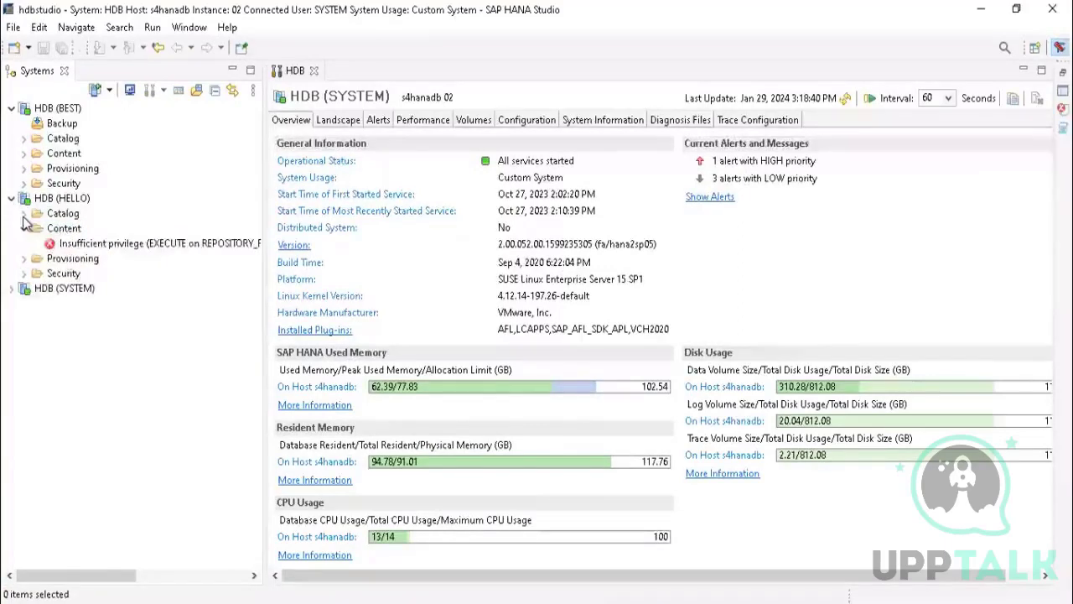
Step: Select the entry under HDB (HELLO)'s Content folder and widen the Systems view to read it in full
{"action": "left_click", "coordinate": [24, 215]}
{"action": "left_click", "coordinate": [24, 215]}
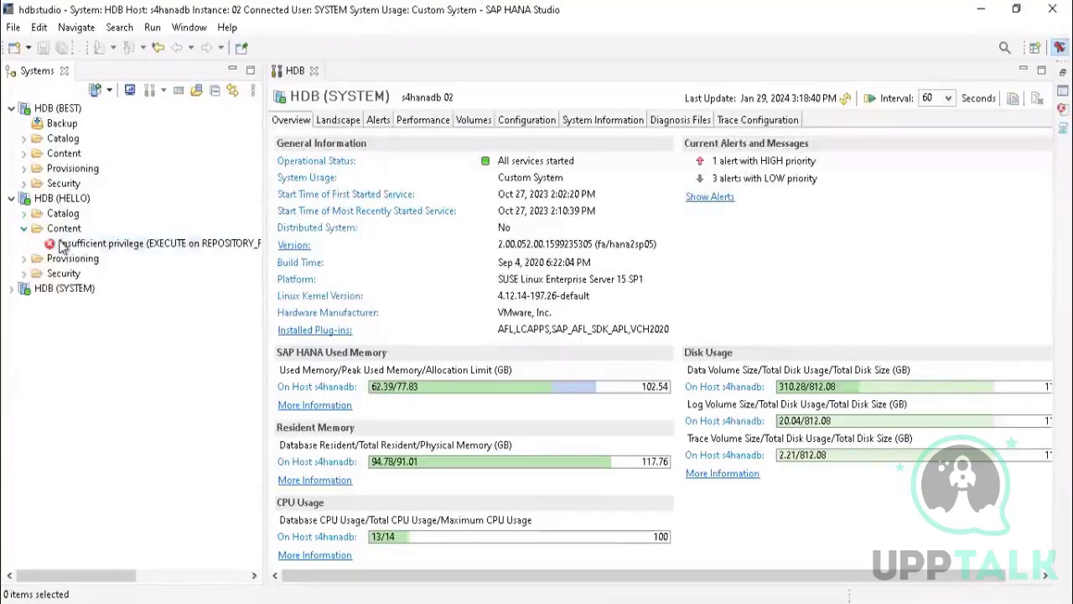
{"action": "left_click", "coordinate": [92, 244]}
{"action": "left_click_drag", "start_coordinate": [265, 211], "coordinate": [344, 216]}
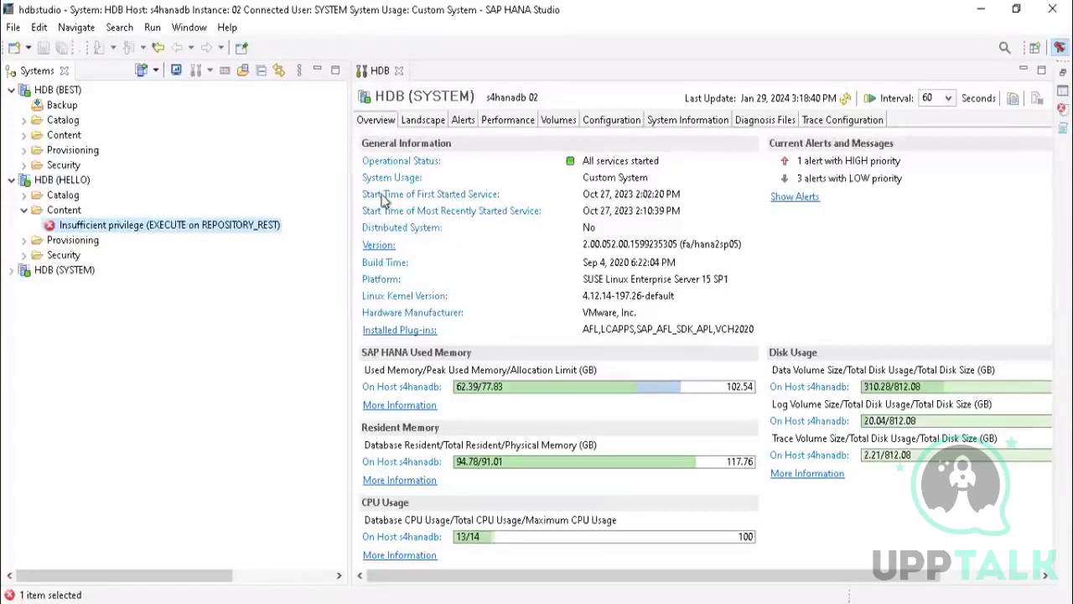
Step: Expand the HDB (SYSTEM) connection for comparison and collapse the Content folder under HDB (HELLO)
{"action": "left_click", "coordinate": [11, 271]}
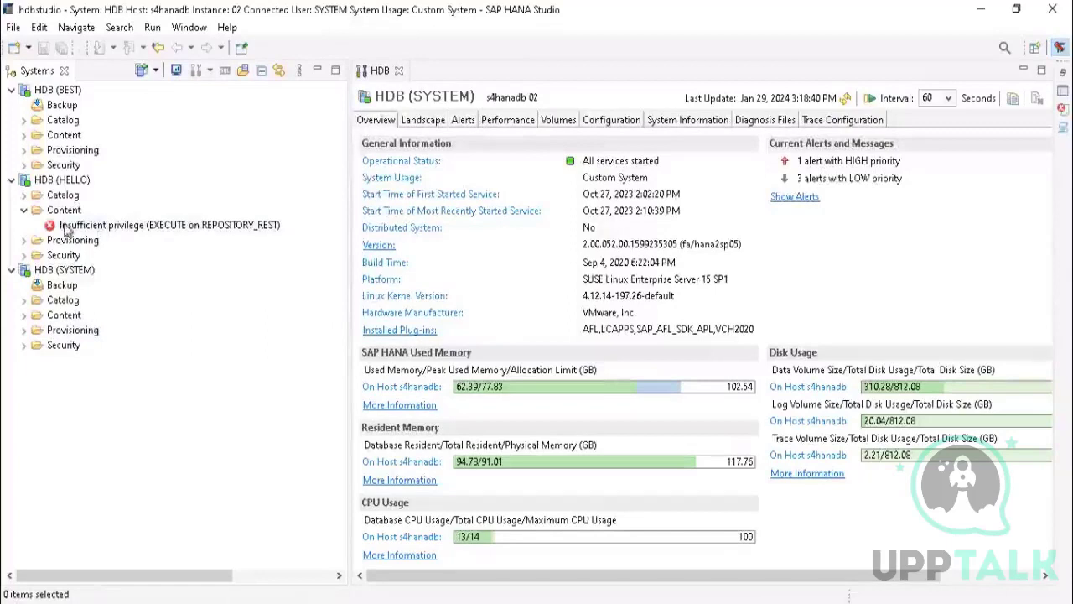
{"action": "left_click", "coordinate": [23, 211]}
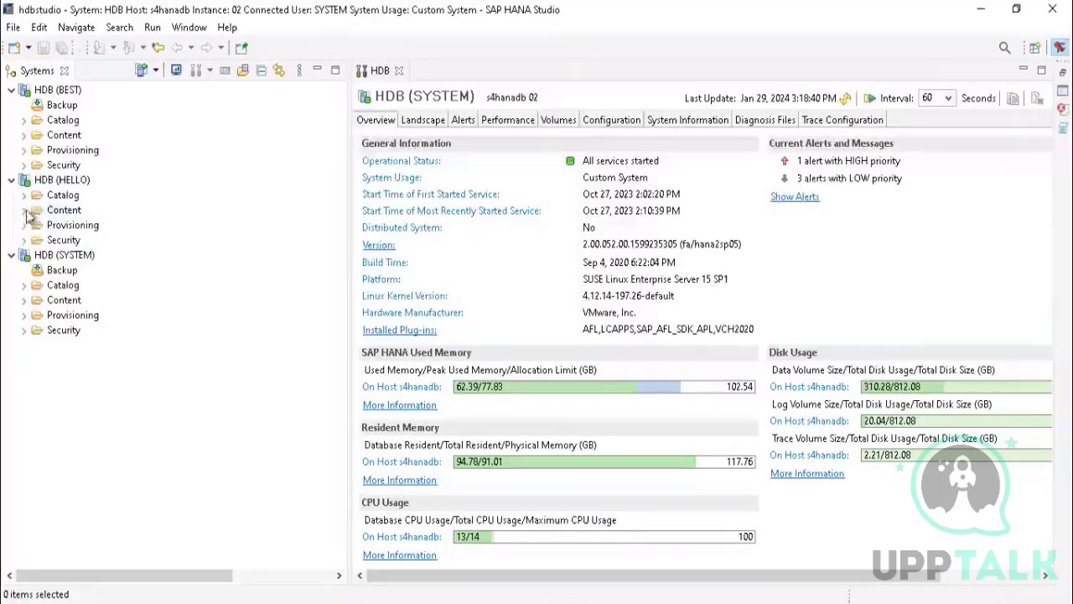
Step: Check the Provisioning folder under HDB (HELLO), and expand Security and its Users list under HDB (SYSTEM)
{"action": "left_click", "coordinate": [24, 225]}
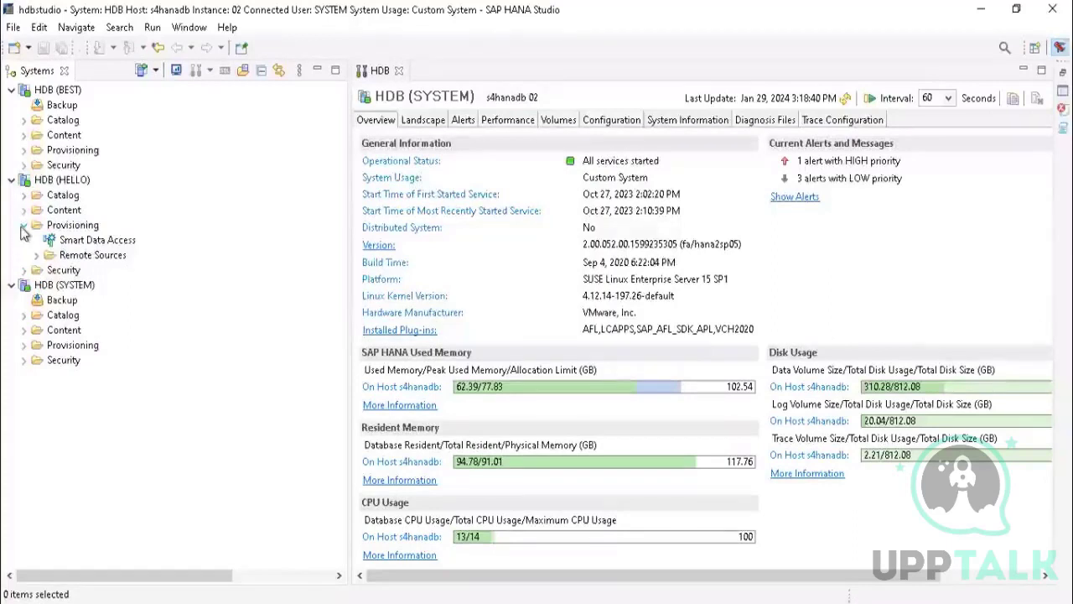
{"action": "left_click", "coordinate": [23, 225]}
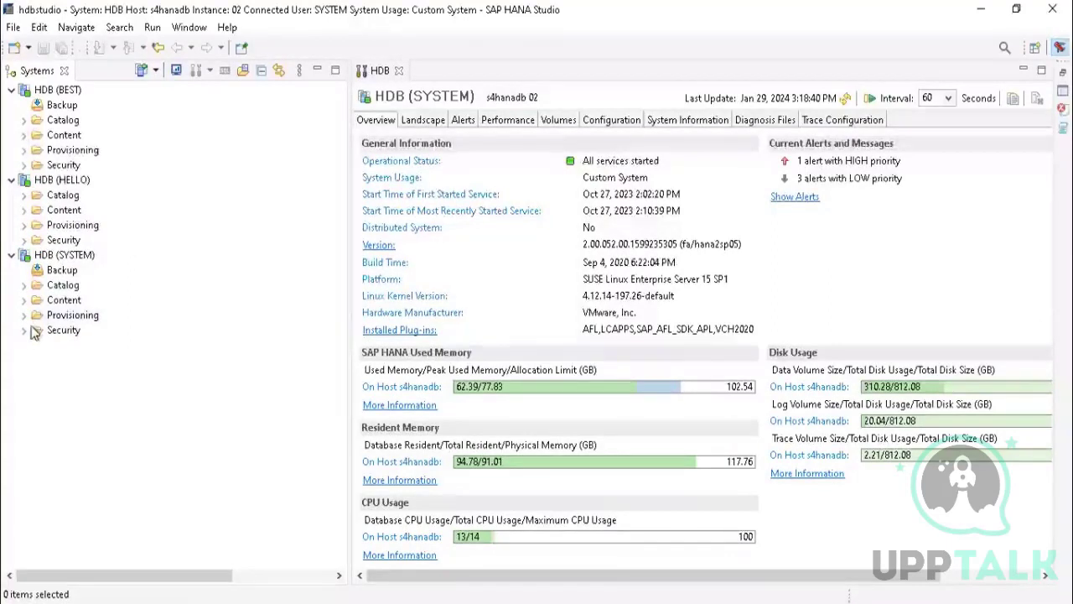
{"action": "left_click", "coordinate": [24, 331]}
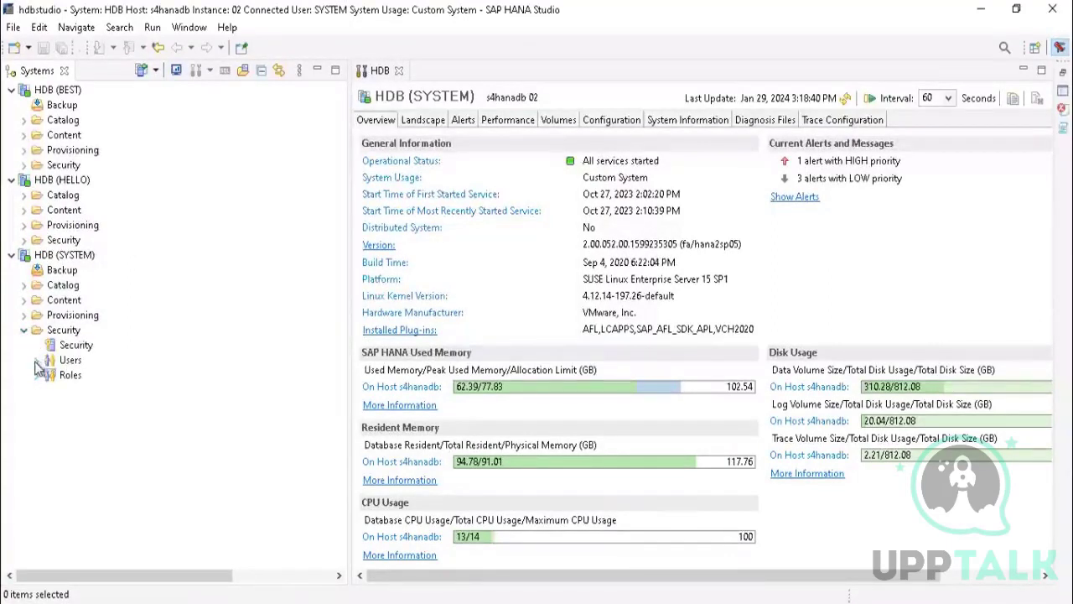
{"action": "left_click", "coordinate": [73, 256]}
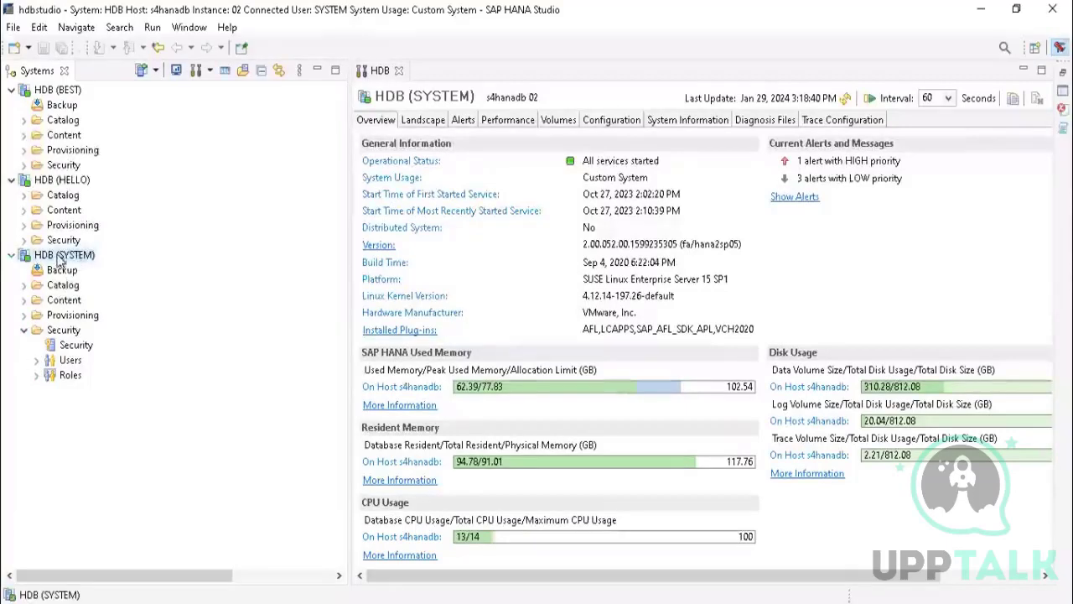
{"action": "left_click", "coordinate": [37, 360]}
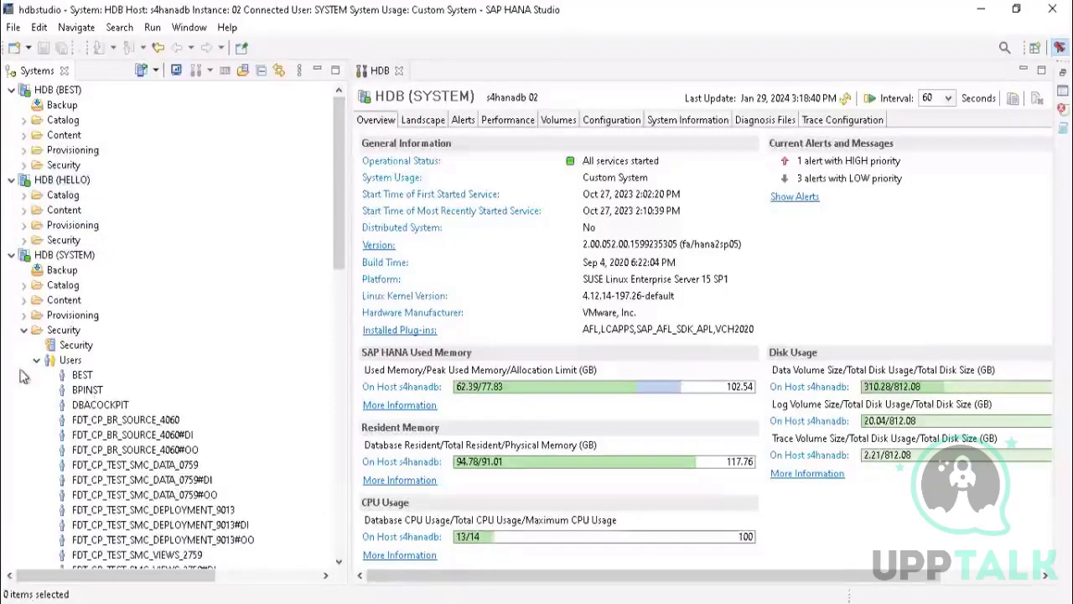
Step: Open the HELLO user for editing from the Users list under HDB (SYSTEM)
{"action": "mouse_move", "coordinate": [337, 187]}
{"action": "left_mouse_down"}
{"action": "mouse_move", "coordinate": [373, 334]}
{"action": "mouse_move", "coordinate": [377, 471]}
{"action": "mouse_move", "coordinate": [381, 329]}
{"action": "mouse_move", "coordinate": [372, 270]}
{"action": "mouse_move", "coordinate": [383, 331]}
{"action": "mouse_move", "coordinate": [394, 502]}
{"action": "mouse_move", "coordinate": [333, 299]}
{"action": "mouse_move", "coordinate": [331, 185]}
{"action": "left_mouse_up"}
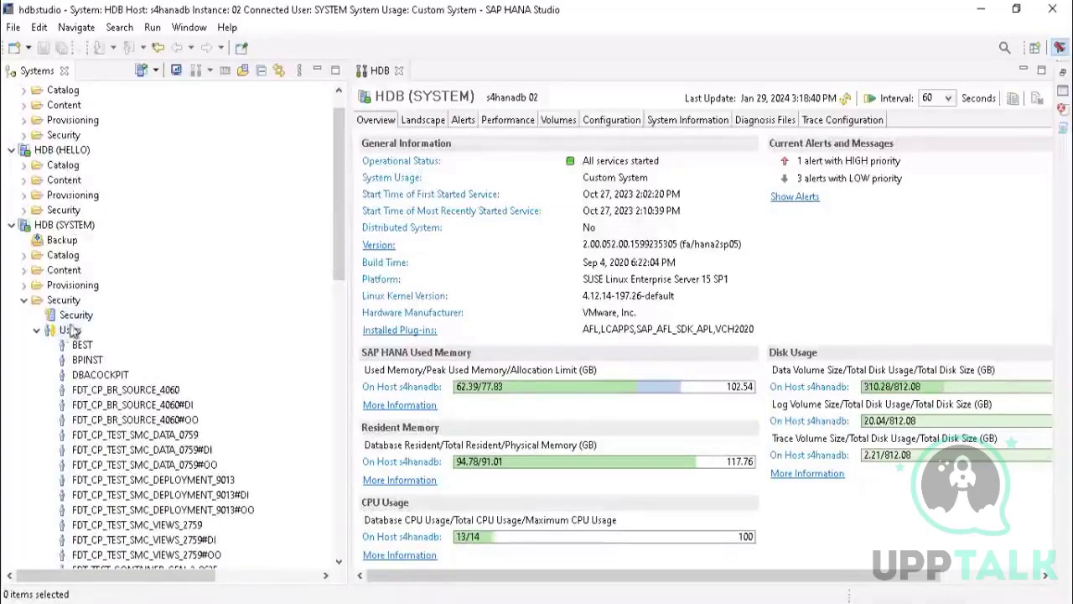
{"action": "right_click", "coordinate": [61, 232]}
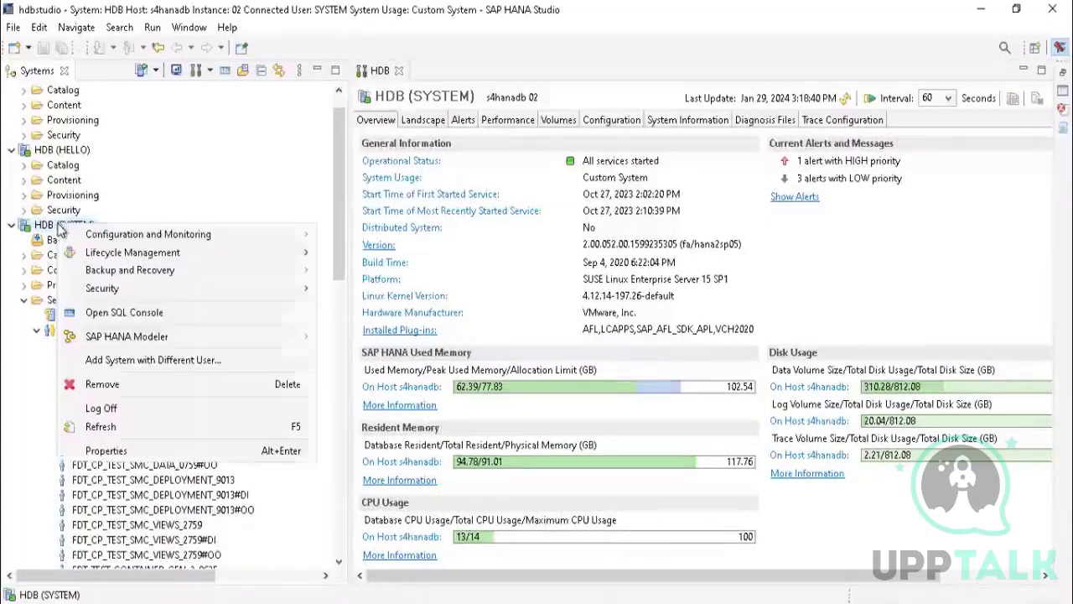
{"action": "left_click", "coordinate": [84, 490]}
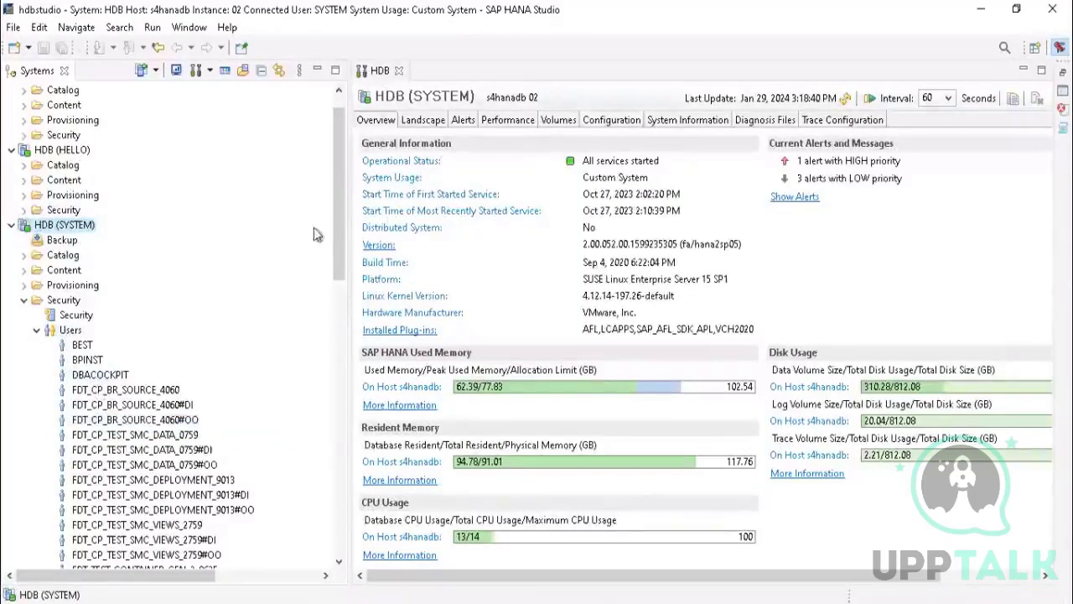
{"action": "left_click_drag", "start_coordinate": [335, 216], "coordinate": [329, 387]}
{"action": "double_click", "coordinate": [88, 225]}
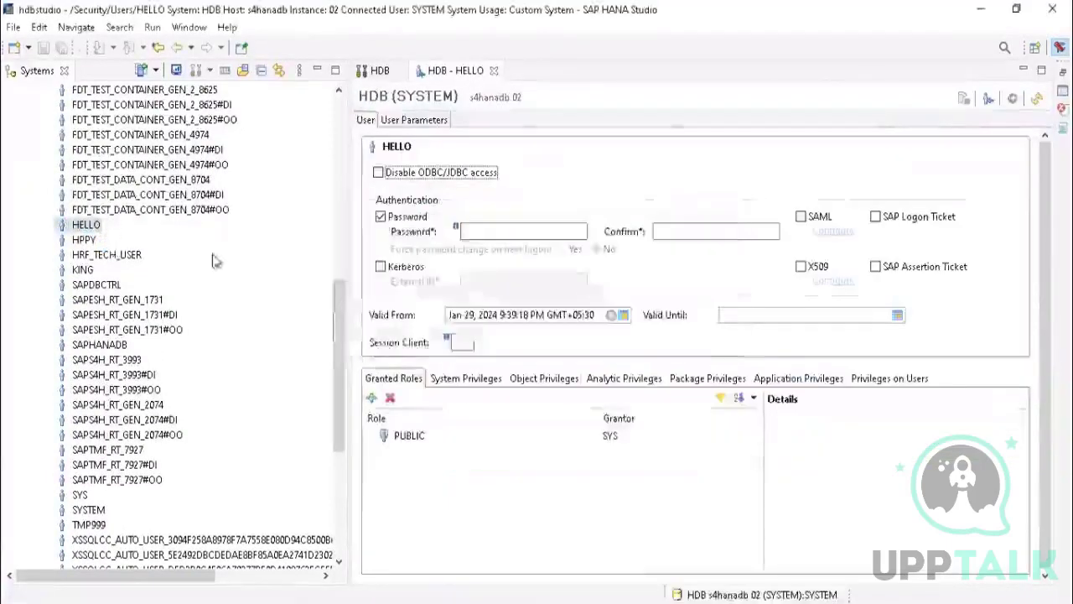
Step: Review the system, analytic and object privileges assigned to the HELLO user
{"action": "left_click", "coordinate": [459, 384]}
{"action": "left_click", "coordinate": [585, 378]}
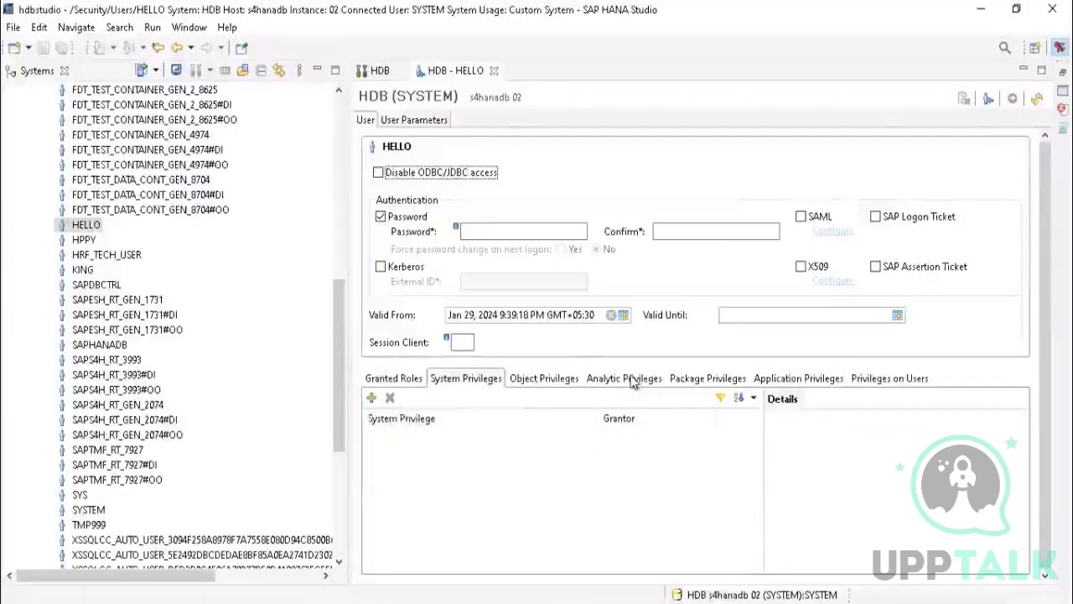
{"action": "left_click", "coordinate": [634, 383]}
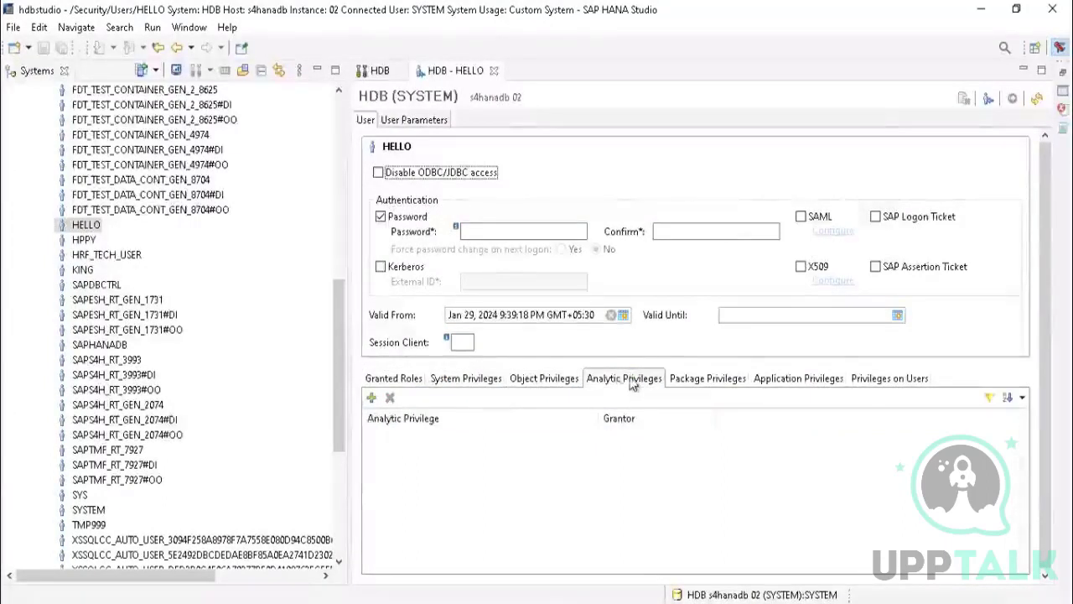
{"action": "left_click", "coordinate": [554, 382]}
{"action": "left_click_drag", "start_coordinate": [342, 326], "coordinate": [331, 259]}
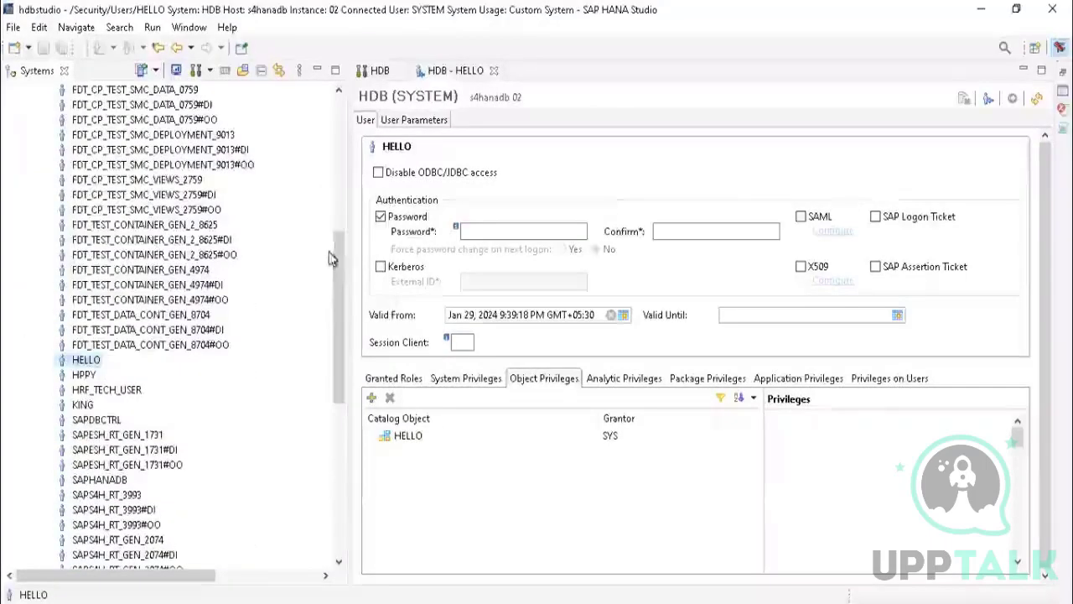
{"action": "left_click", "coordinate": [459, 382]}
{"action": "left_click", "coordinate": [546, 379]}
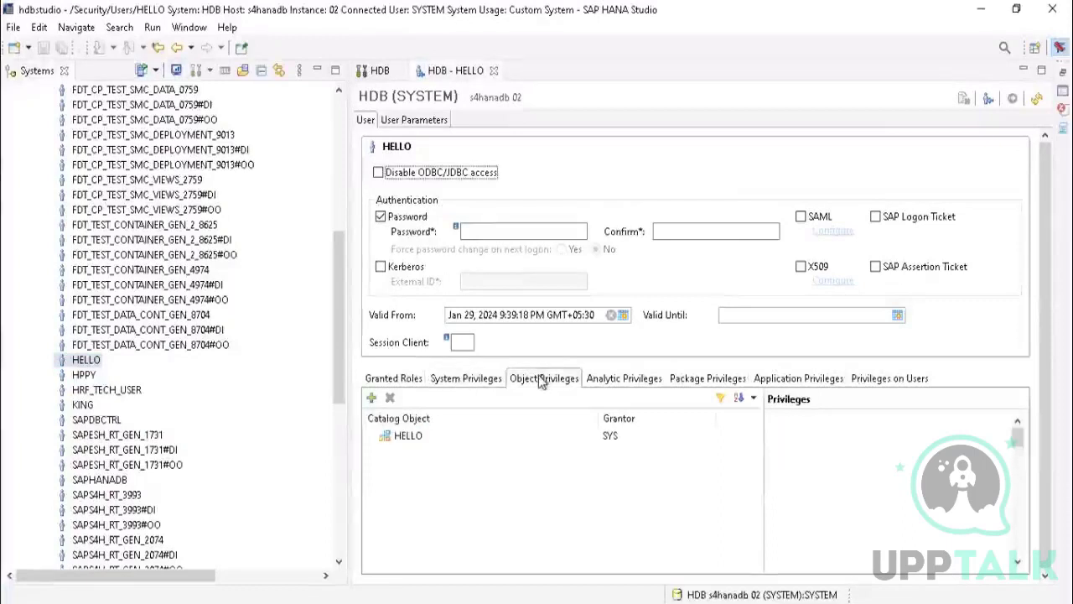
Step: Start adding an object privilege for HELLO and search the catalog objects for "repository"
{"action": "left_click", "coordinate": [372, 398]}
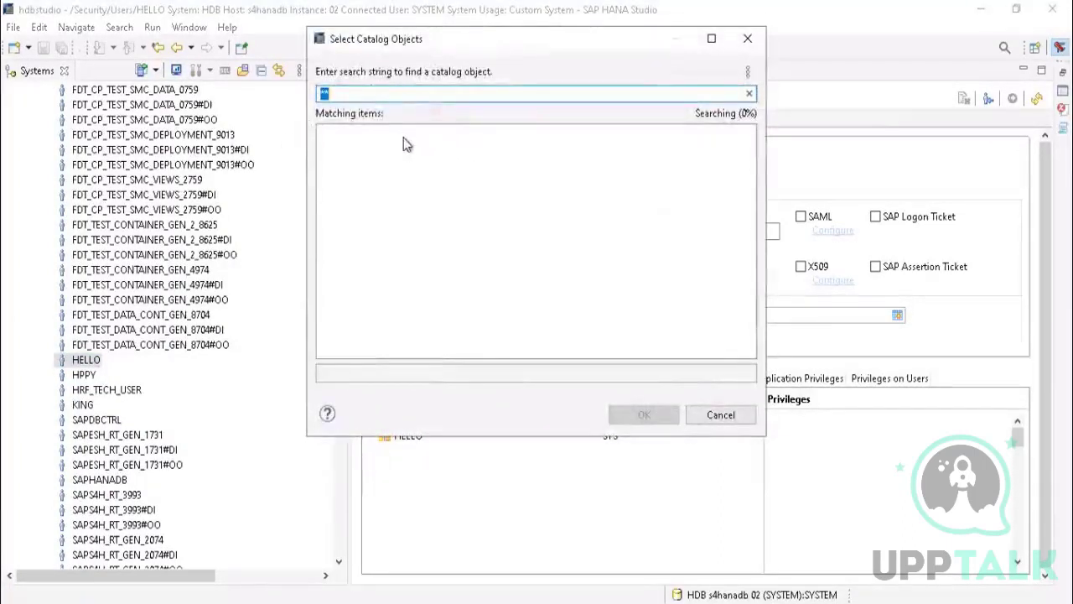
{"action": "left_click", "coordinate": [403, 602]}
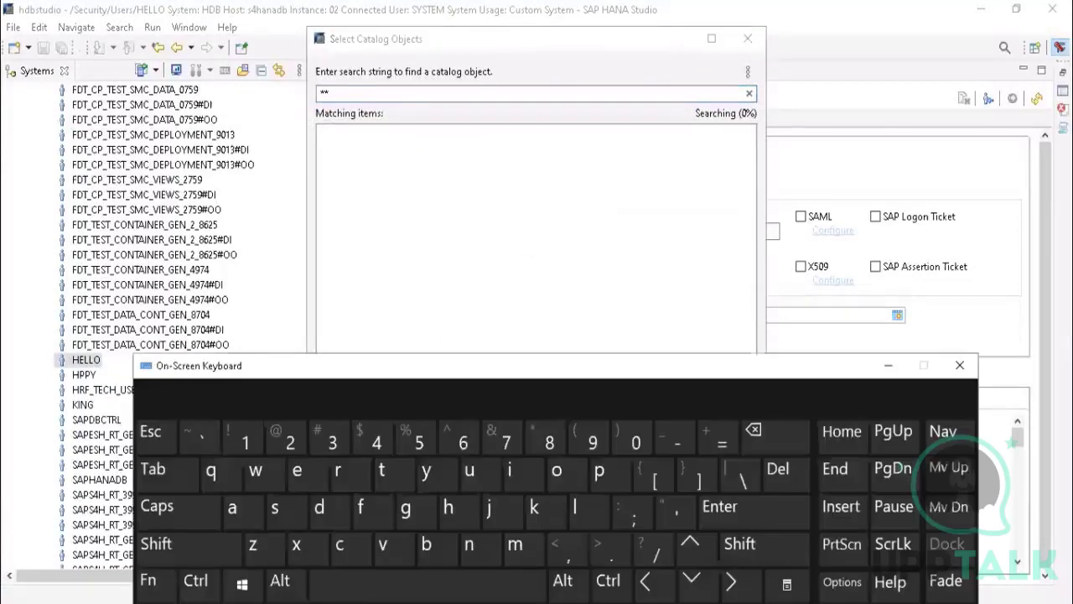
{"action": "left_click", "coordinate": [351, 92]}
{"action": "left_click", "coordinate": [754, 430]}
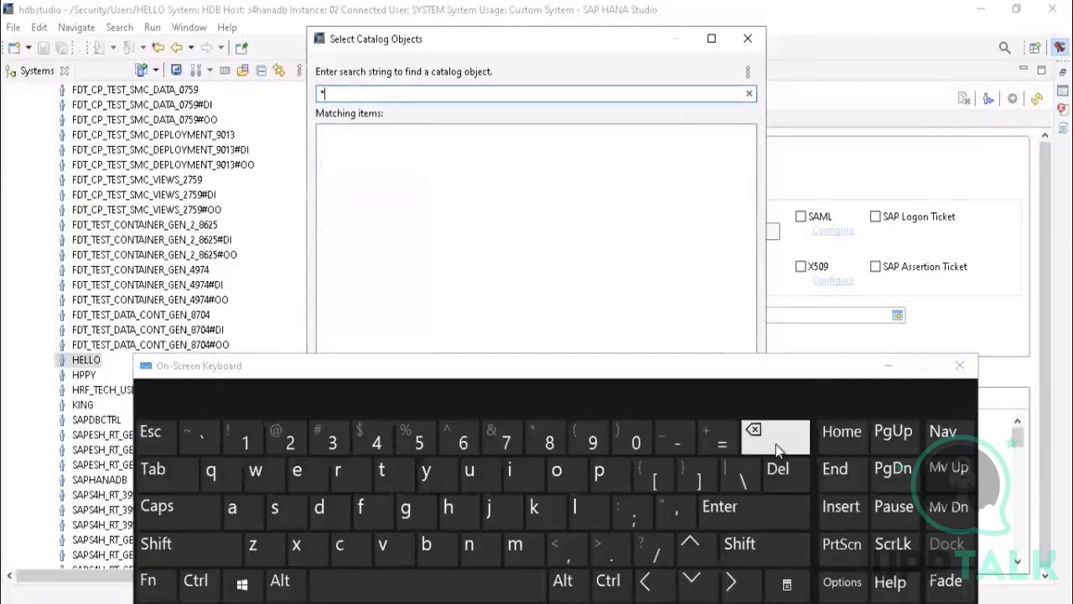
{"action": "left_click", "coordinate": [338, 469]}
{"action": "left_click", "coordinate": [283, 489]}
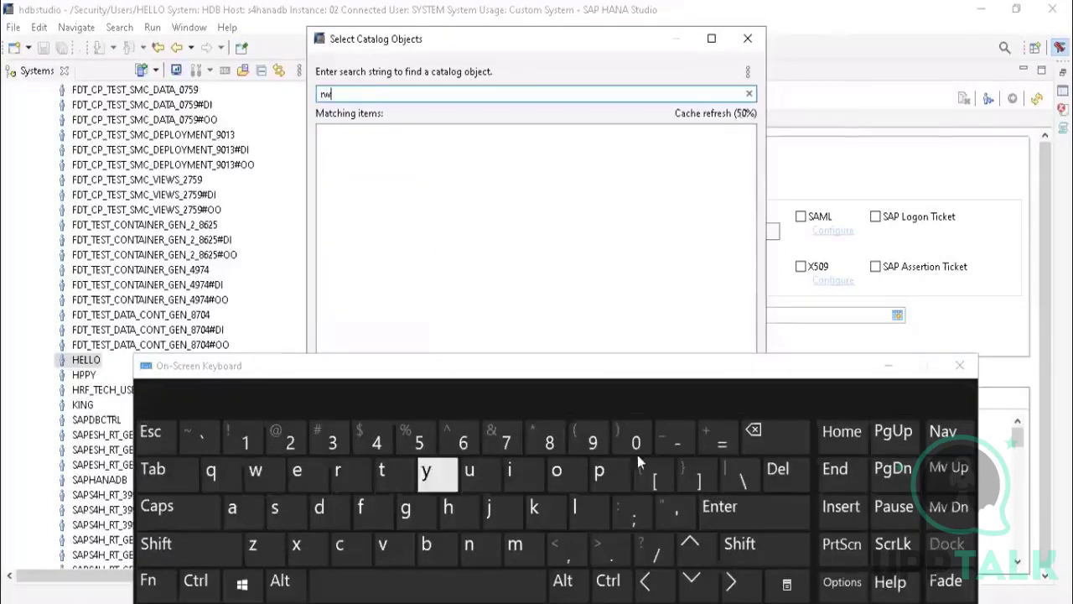
{"action": "left_click", "coordinate": [787, 443]}
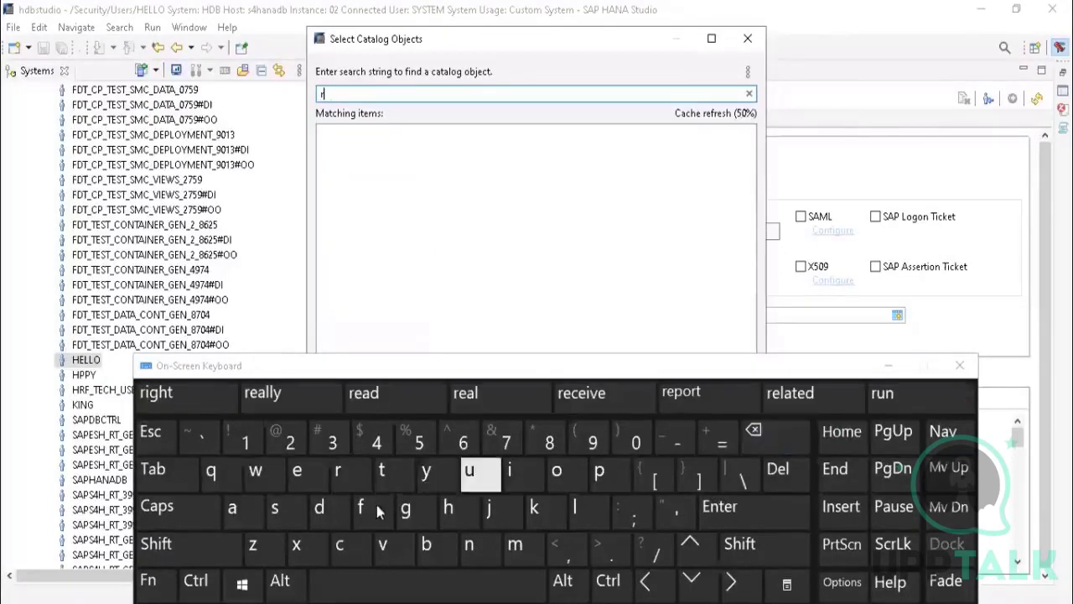
{"action": "left_click", "coordinate": [297, 471]}
{"action": "left_click", "coordinate": [599, 470]}
{"action": "left_click", "coordinate": [575, 480]}
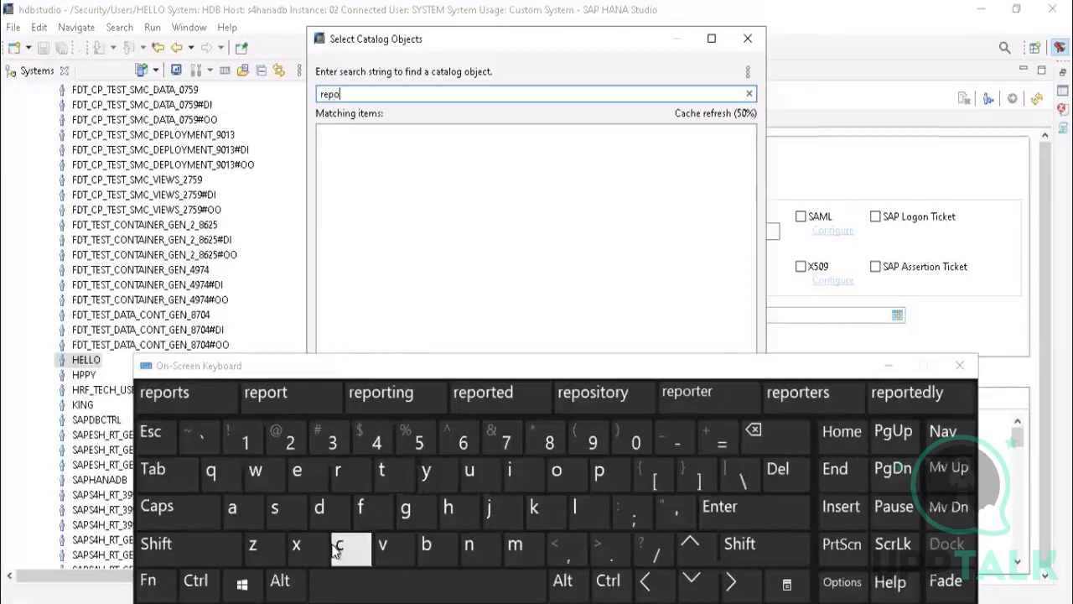
{"action": "left_click", "coordinate": [276, 508]}
{"action": "left_click", "coordinate": [508, 478]}
{"action": "left_click", "coordinate": [384, 472]}
{"action": "left_click", "coordinate": [557, 472]}
{"action": "left_click", "coordinate": [349, 483]}
{"action": "left_click", "coordinate": [426, 472]}
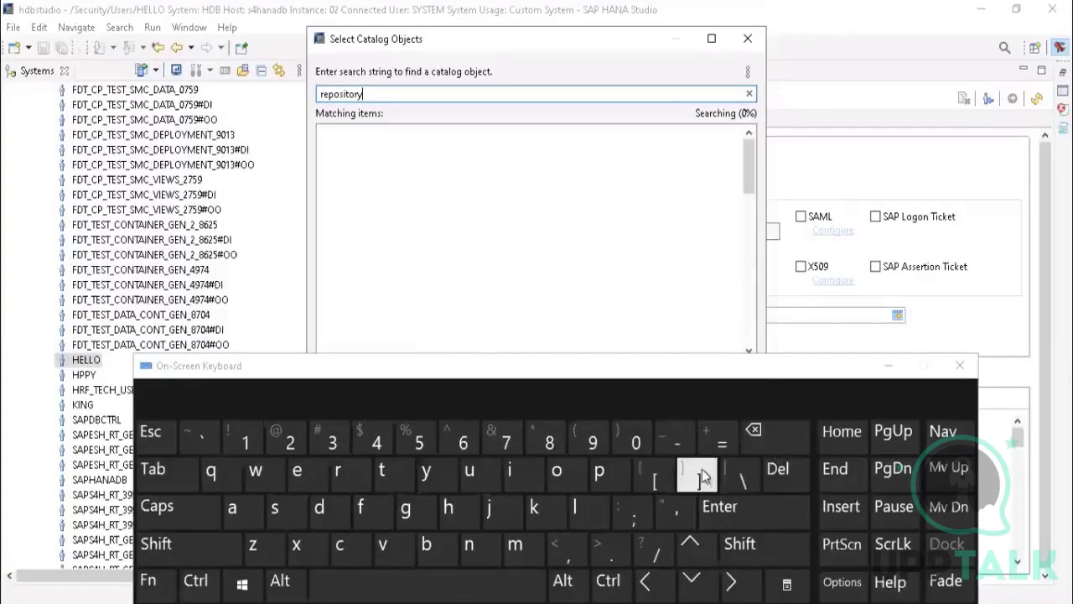
Step: Add REPOSITORY_REST (SYS) from the matching catalog objects to HELLO's object privileges
{"action": "left_click", "coordinate": [398, 185]}
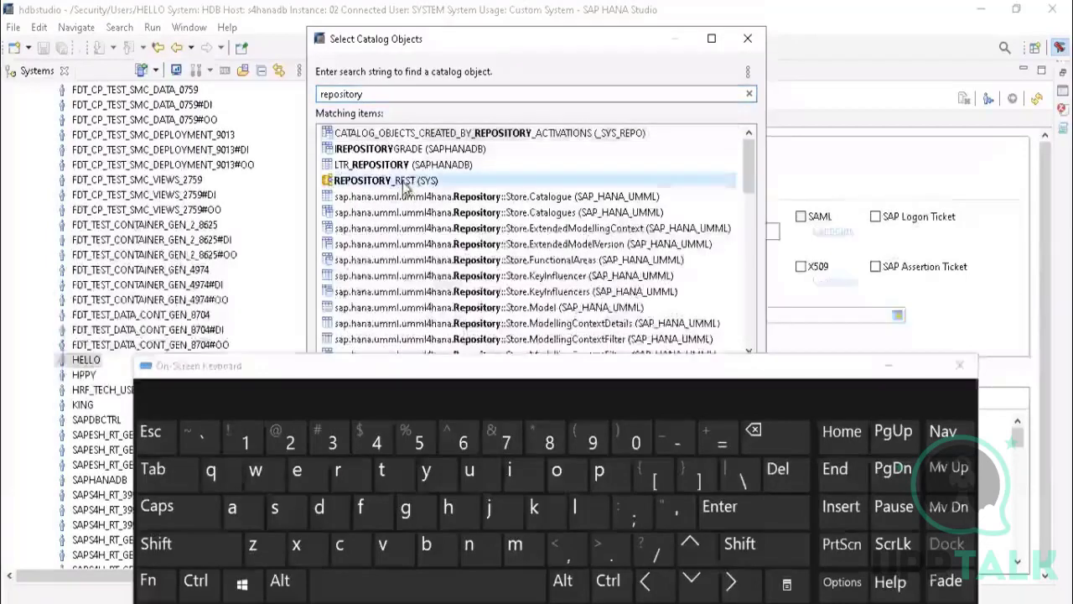
{"action": "left_click", "coordinate": [888, 370]}
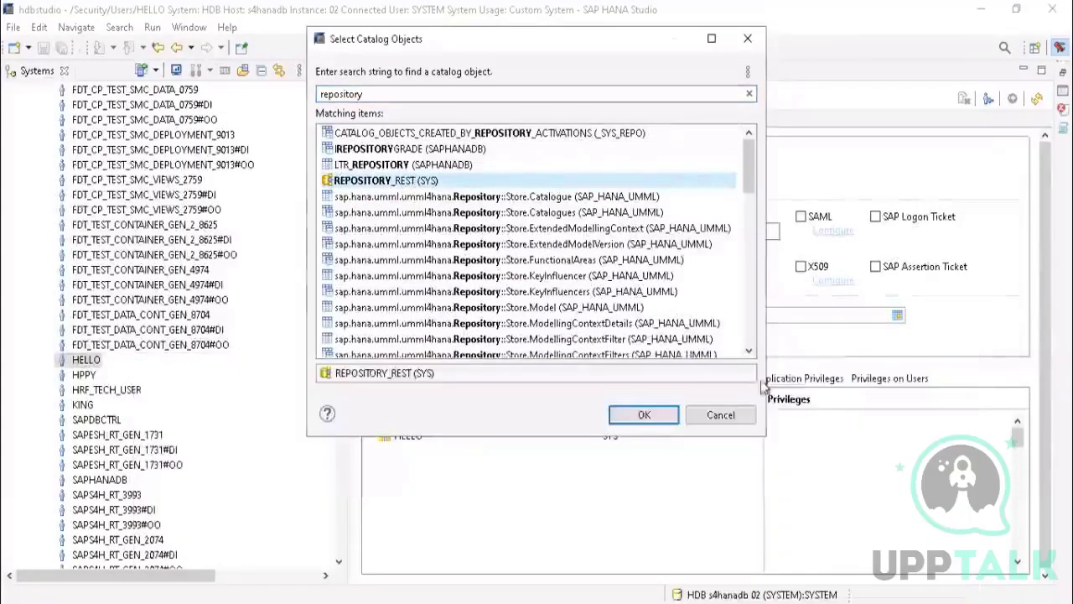
{"action": "left_click", "coordinate": [645, 416]}
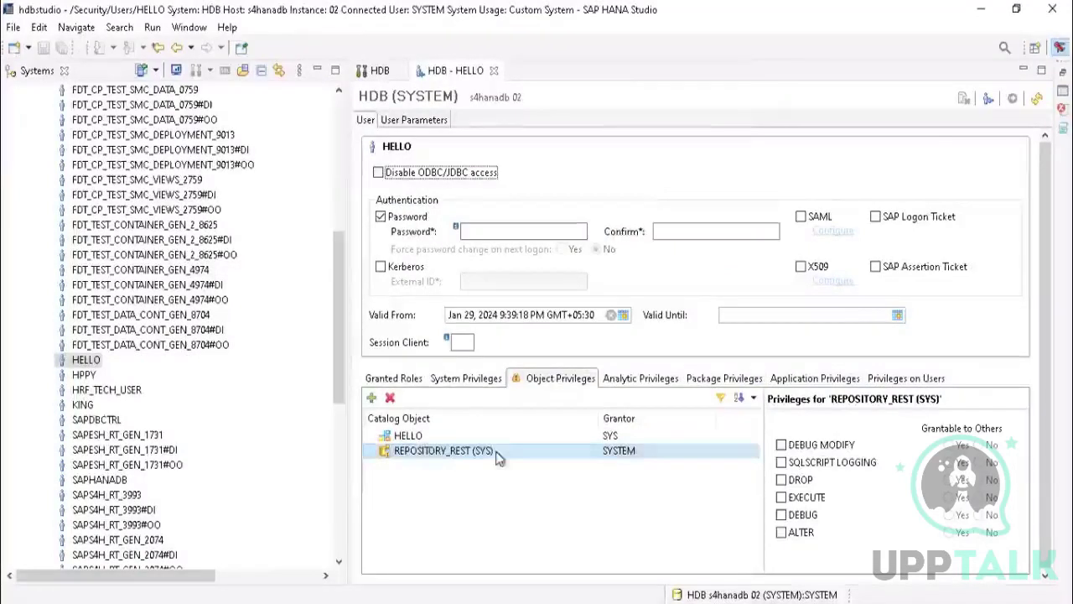
Step: Grant HELLO the EXECUTE privilege on REPOSITORY_REST (SYS) and deploy the user change
{"action": "left_click", "coordinate": [782, 498]}
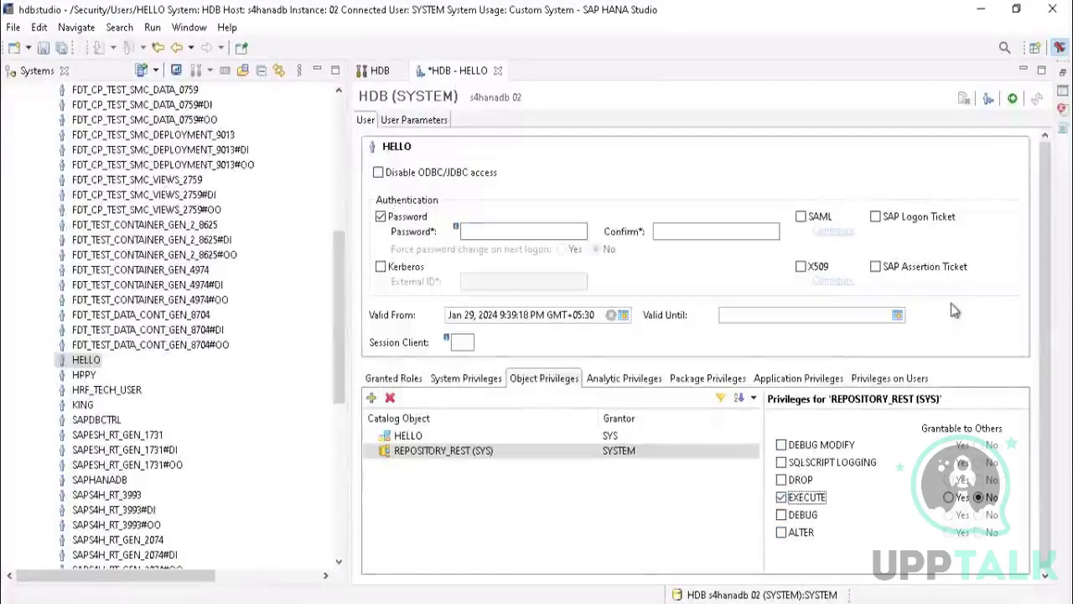
{"action": "left_click", "coordinate": [1013, 99]}
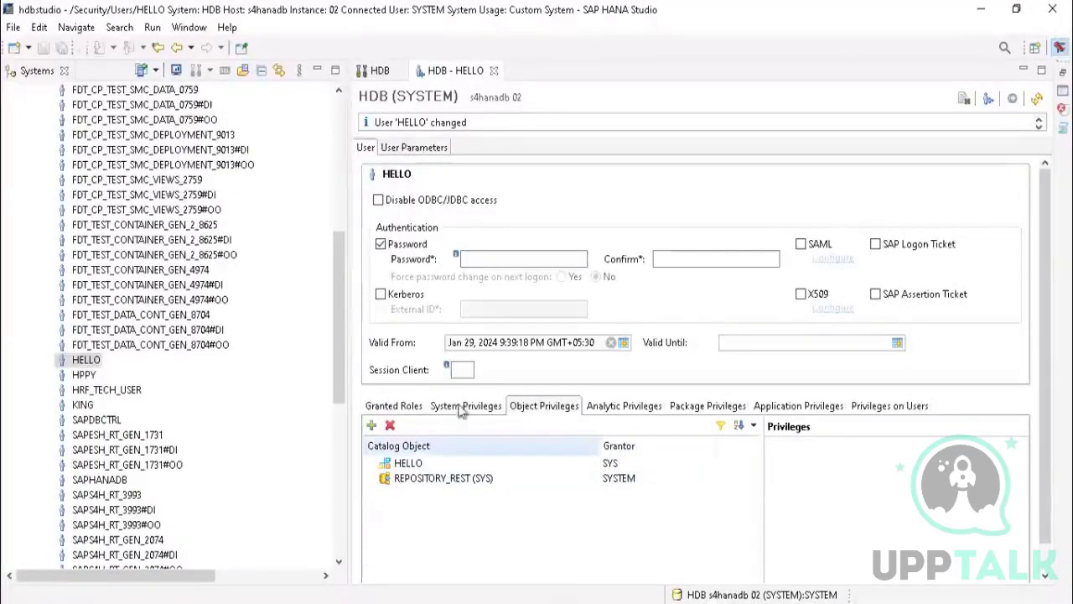
{"action": "left_click_drag", "start_coordinate": [377, 123], "coordinate": [484, 121]}
{"action": "left_click", "coordinate": [490, 125]}
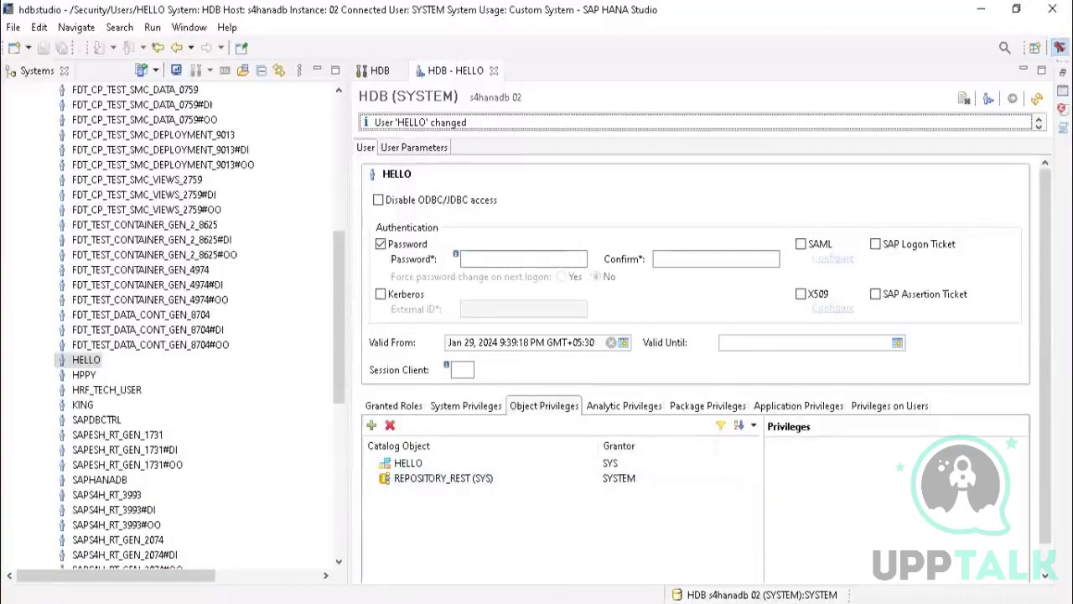
Step: Inspect the privileges granted on the HELLO and REPOSITORY_REST (SYS) entries in the object privileges list
{"action": "left_click", "coordinate": [428, 478]}
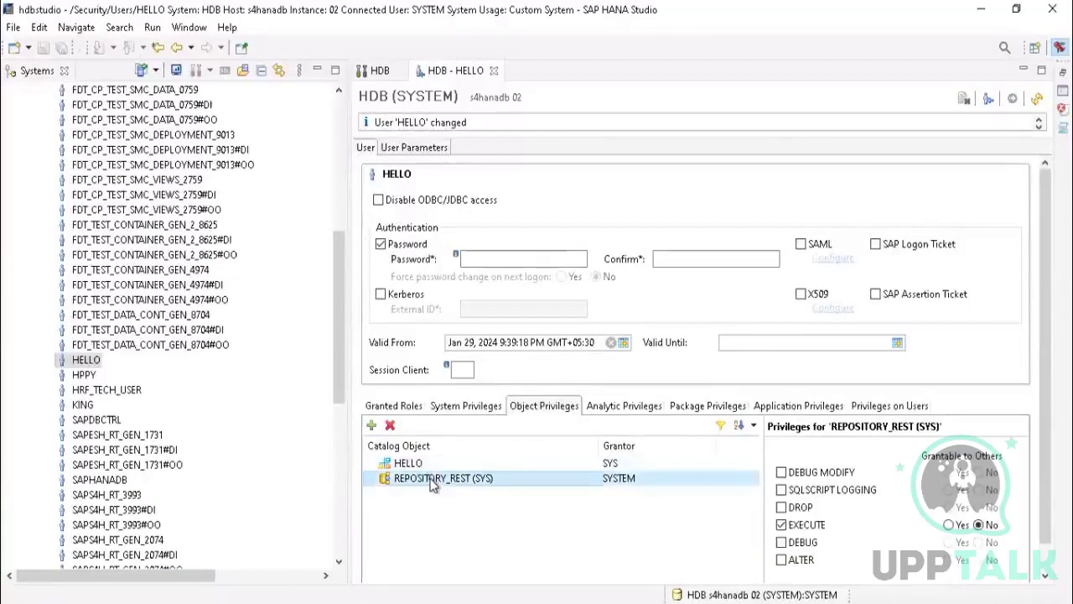
{"action": "left_click", "coordinate": [424, 464]}
{"action": "left_click", "coordinate": [435, 480]}
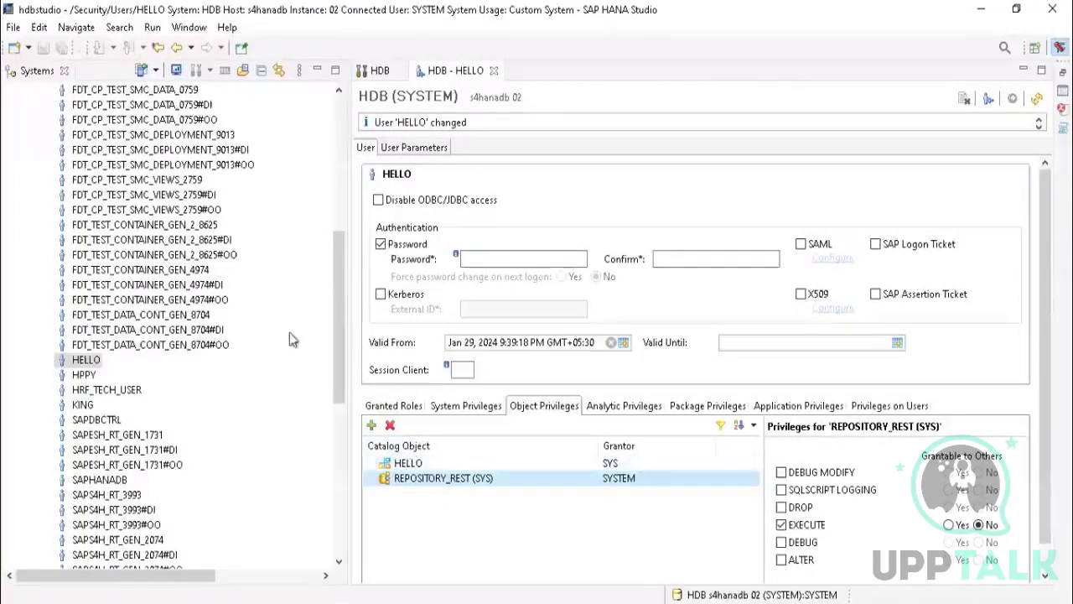
{"action": "left_click_drag", "start_coordinate": [343, 290], "coordinate": [328, 141]}
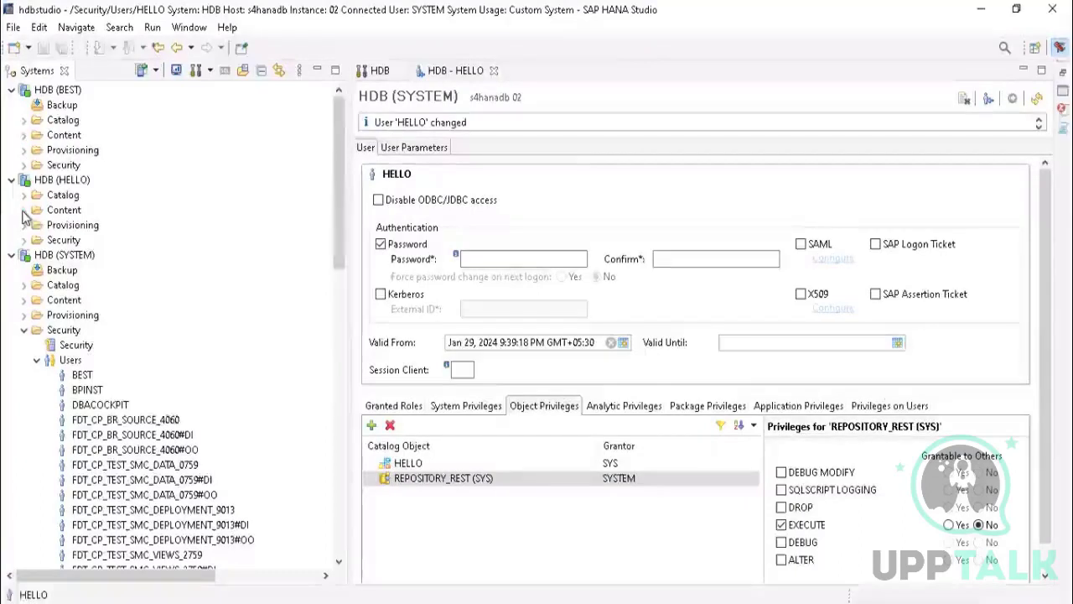
{"action": "left_click", "coordinate": [442, 485]}
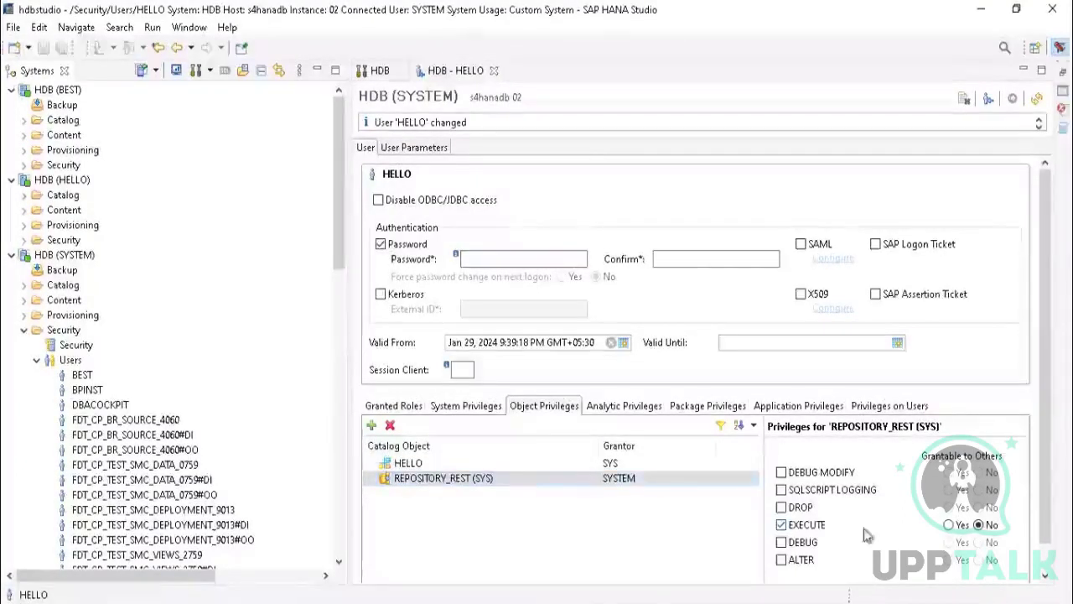
{"action": "left_click", "coordinate": [401, 483]}
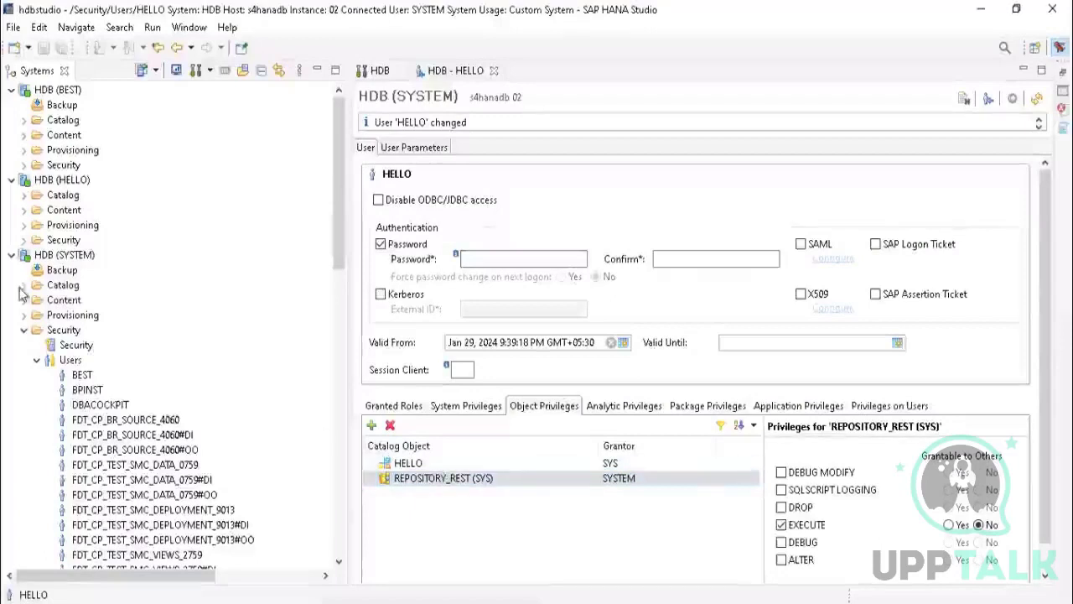
Step: Recheck the Content folder under HDB (HELLO), collapse it and refresh the HDB (HELLO) connection
{"action": "left_click", "coordinate": [61, 181]}
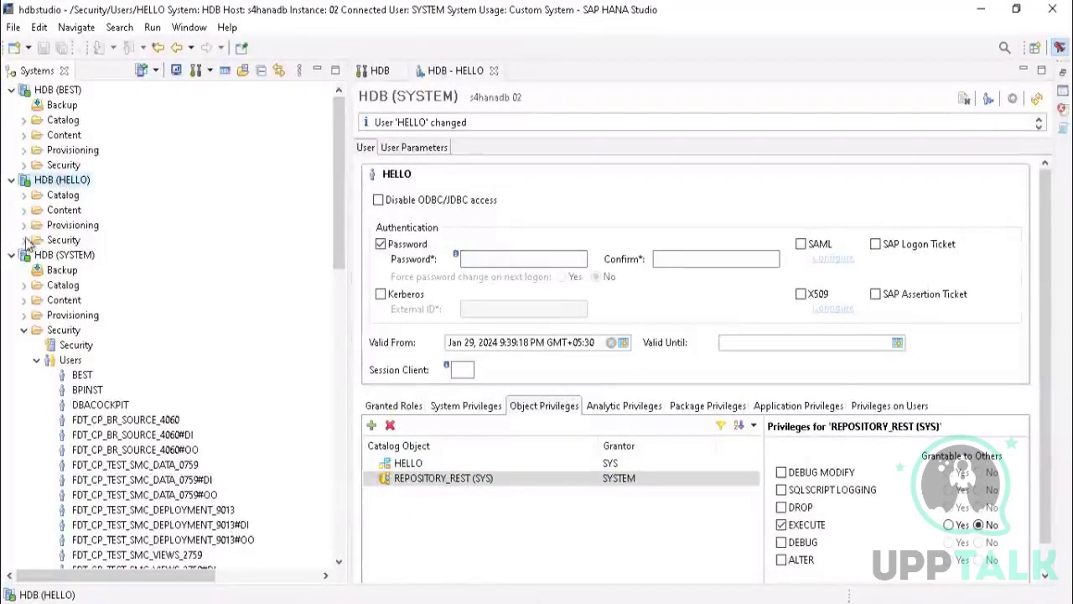
{"action": "left_click", "coordinate": [24, 211]}
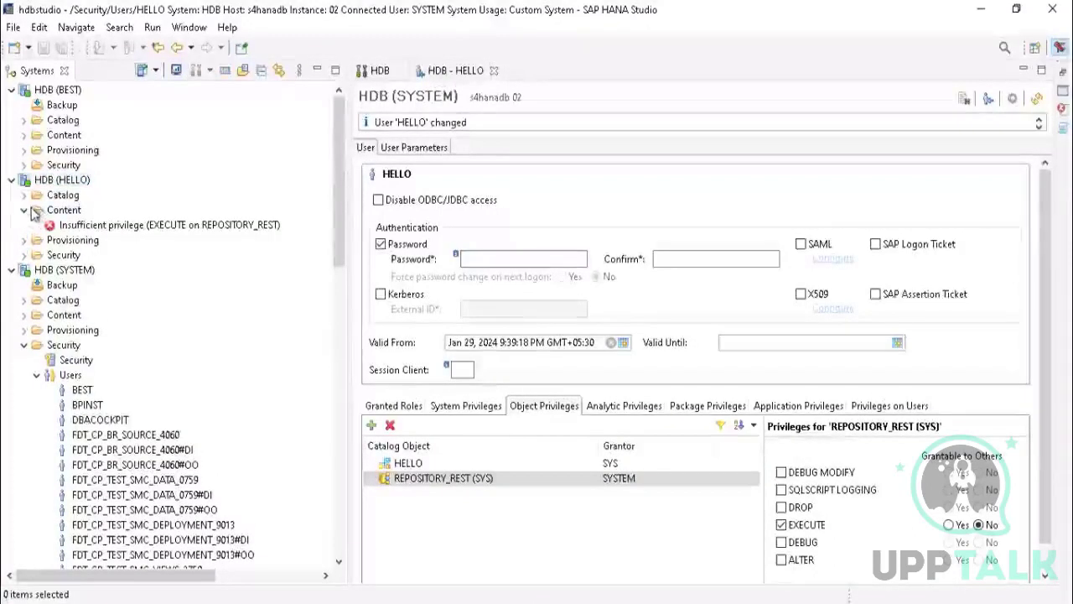
{"action": "left_click", "coordinate": [25, 211]}
{"action": "right_click", "coordinate": [61, 182]}
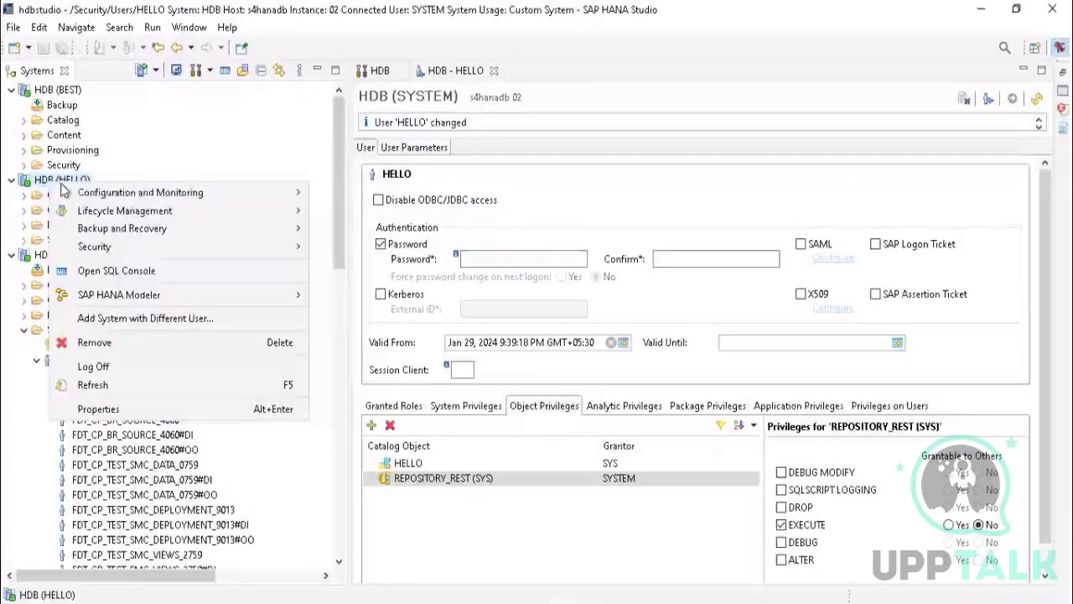
{"action": "left_click", "coordinate": [102, 388]}
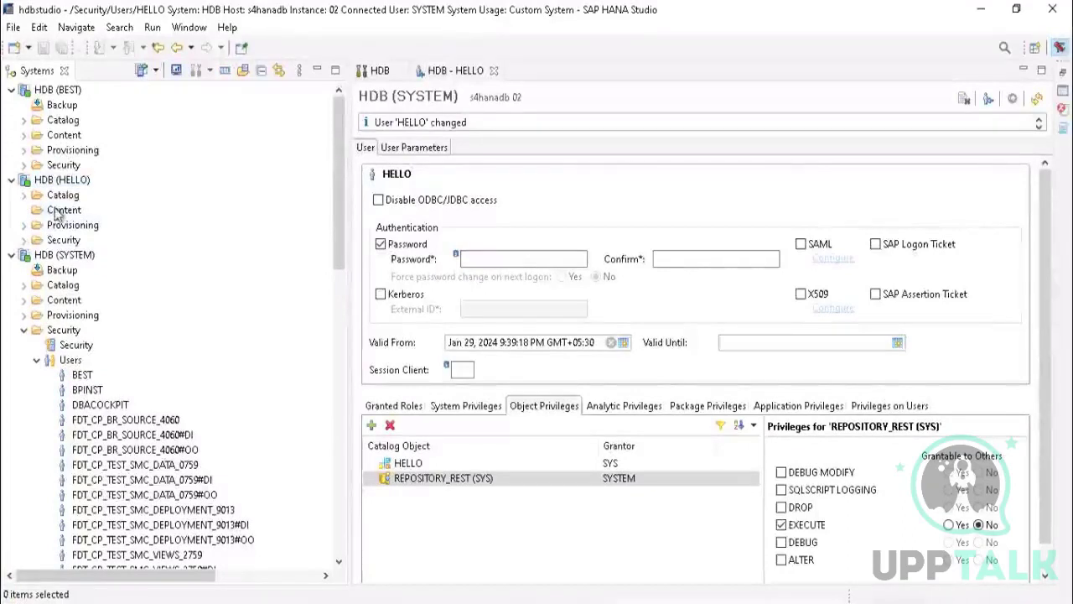
Step: Examine the packages in the Content folder under HDB (BEST) and collapse the folder again
{"action": "left_click", "coordinate": [23, 136]}
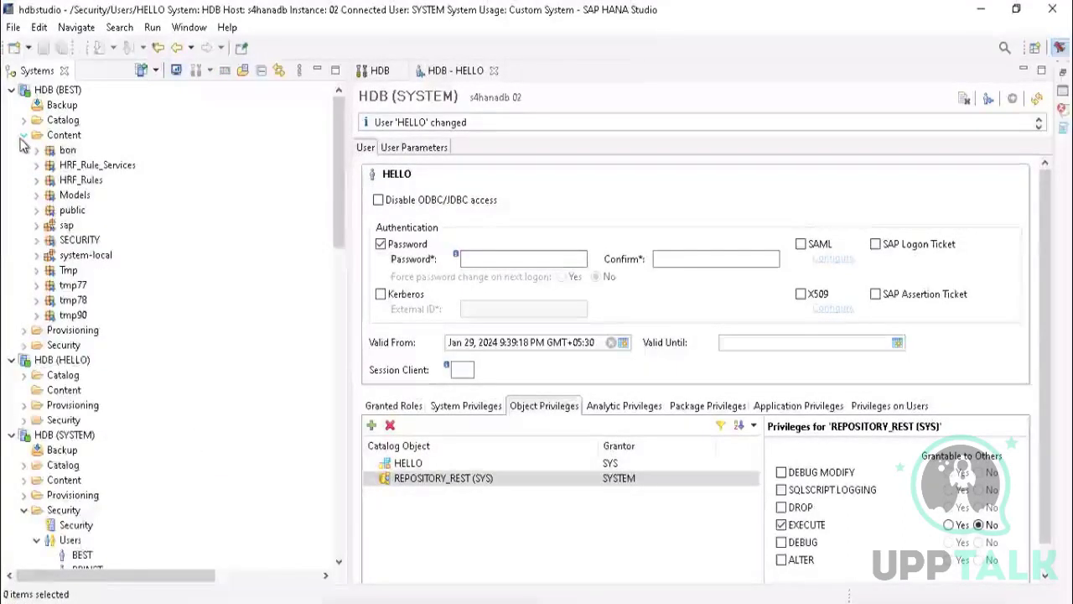
{"action": "left_click", "coordinate": [23, 136]}
{"action": "left_click", "coordinate": [23, 136]}
{"action": "left_click", "coordinate": [24, 136]}
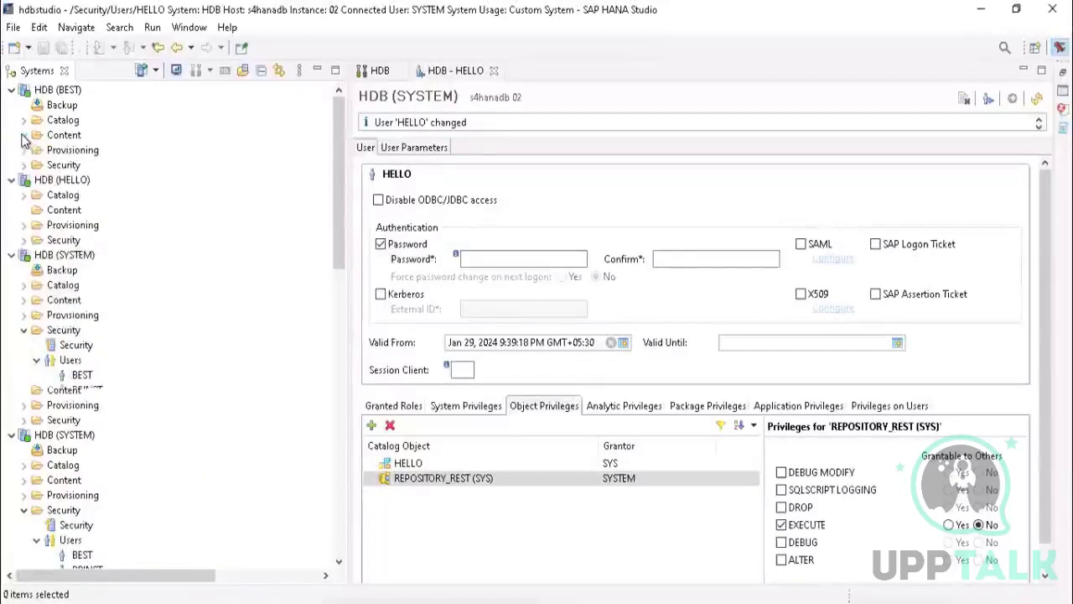
Step: Check which new objects can be created from the Content folder under HDB (HELLO), without creating any
{"action": "left_click", "coordinate": [58, 211]}
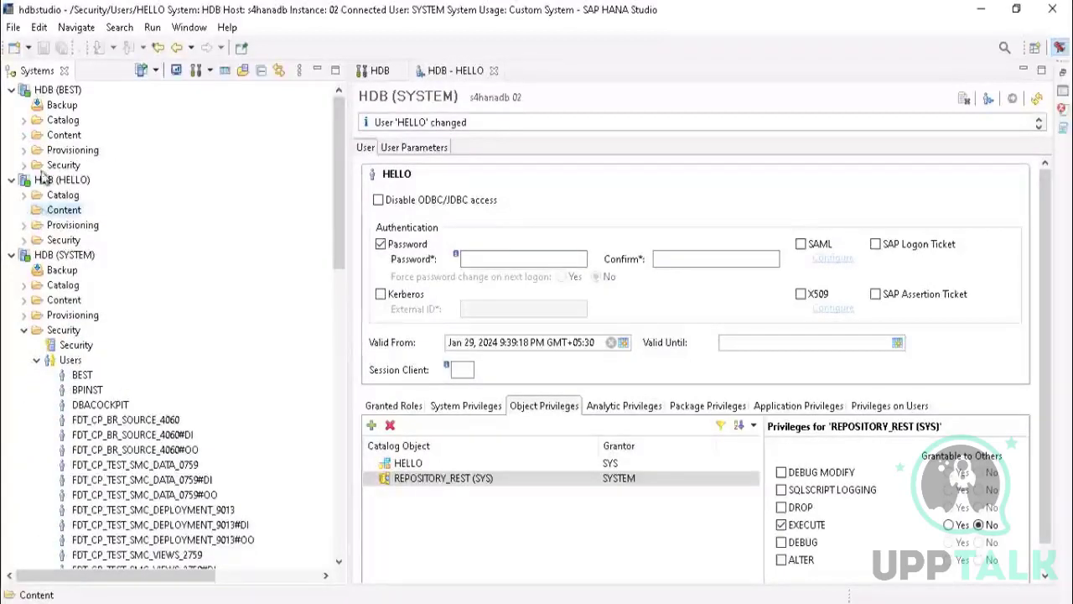
{"action": "right_click", "coordinate": [64, 212]}
{"action": "mouse_move", "coordinate": [82, 225]}
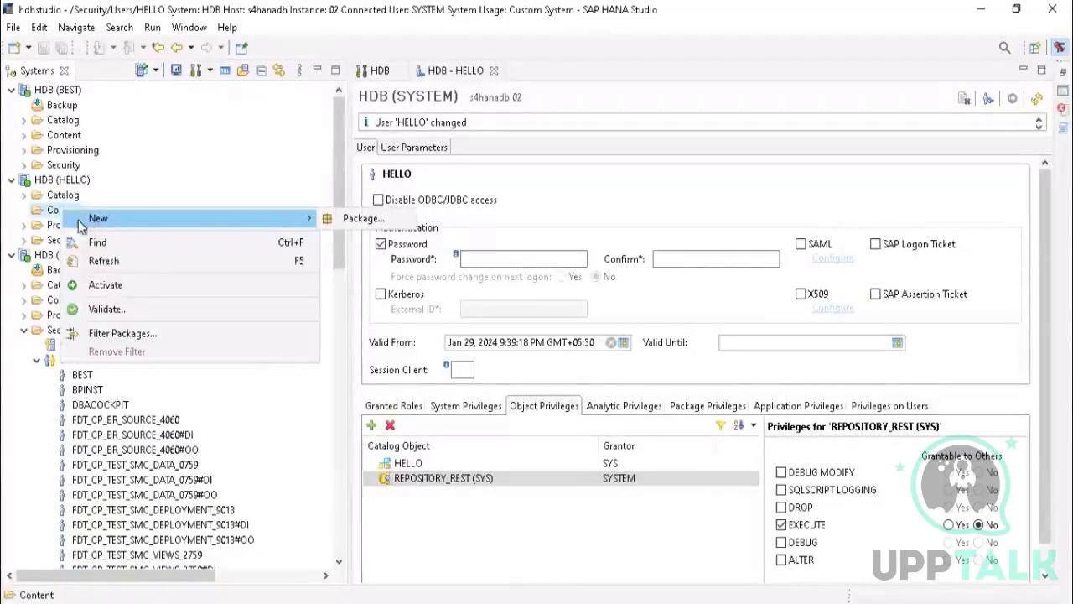
{"action": "left_click", "coordinate": [51, 216]}
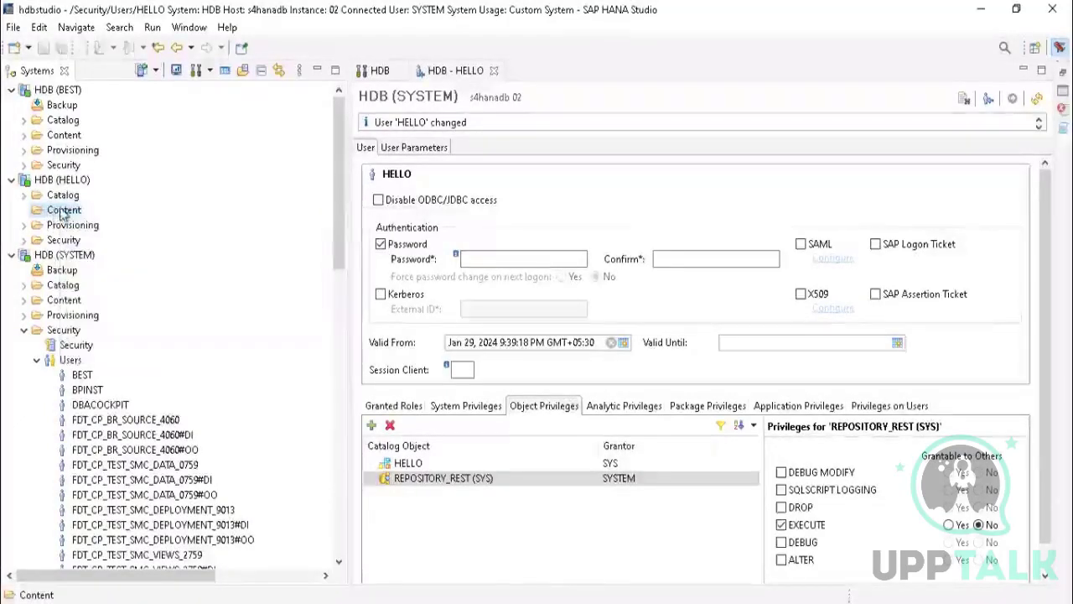
{"action": "right_click", "coordinate": [64, 212]}
{"action": "mouse_move", "coordinate": [98, 219]}
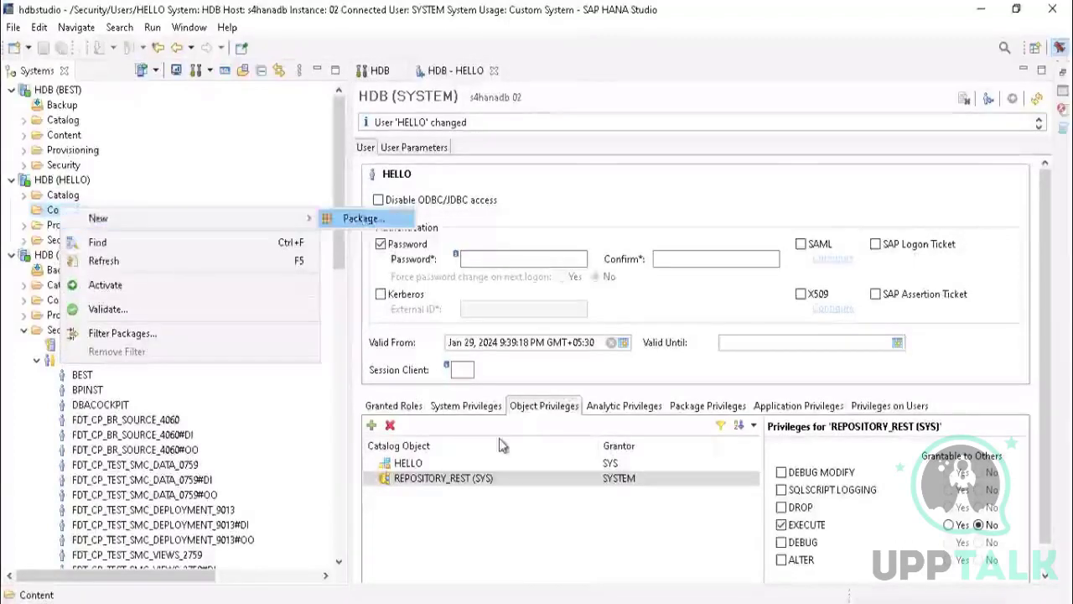
{"action": "left_click", "coordinate": [463, 490]}
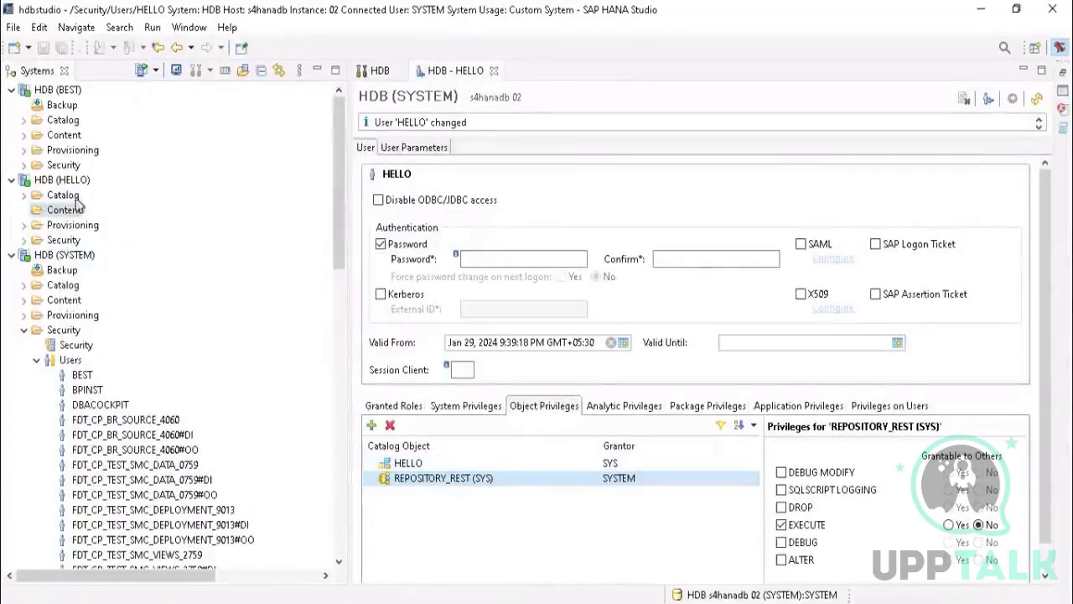
Step: Expand Content under HDB (BEST), check the schemas in HDB (SYSTEM)'s Catalog, and expand HDB (SYSTEM)'s Content folder
{"action": "left_click", "coordinate": [24, 137]}
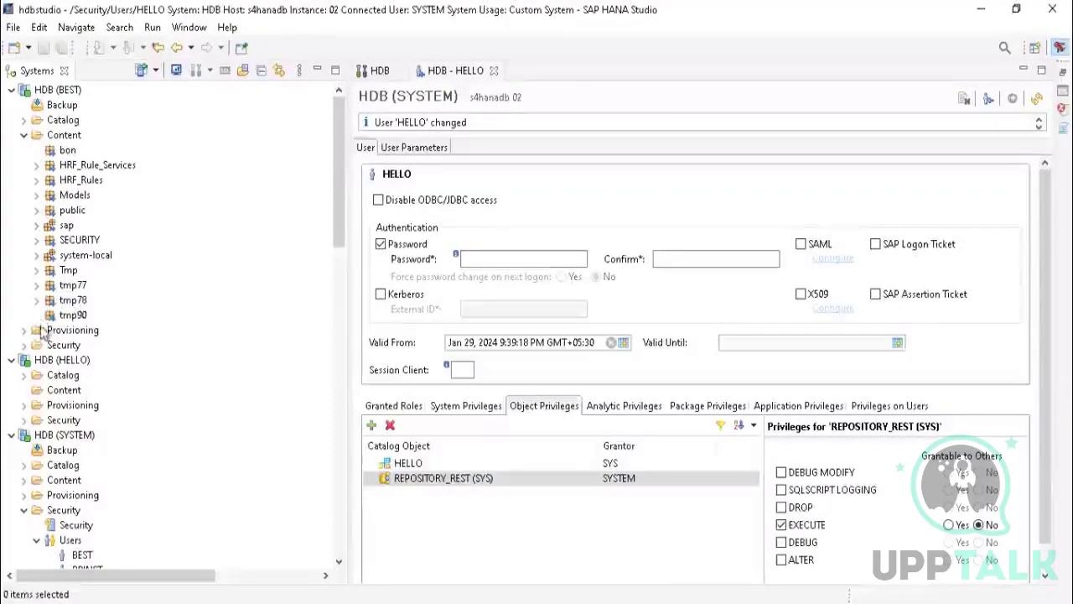
{"action": "left_click_drag", "start_coordinate": [339, 173], "coordinate": [304, 234]}
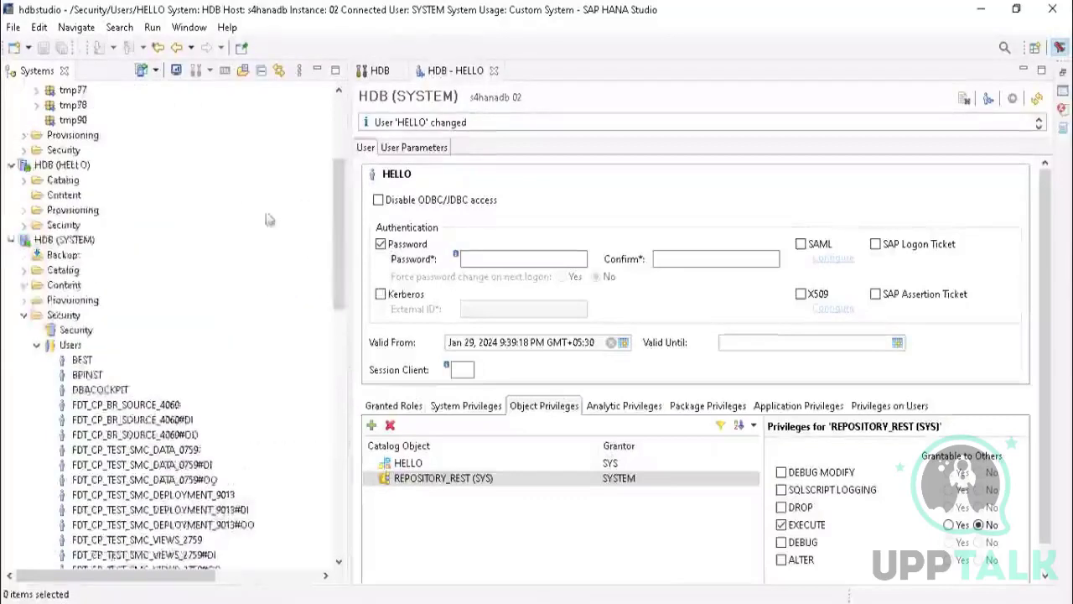
{"action": "left_click", "coordinate": [23, 270]}
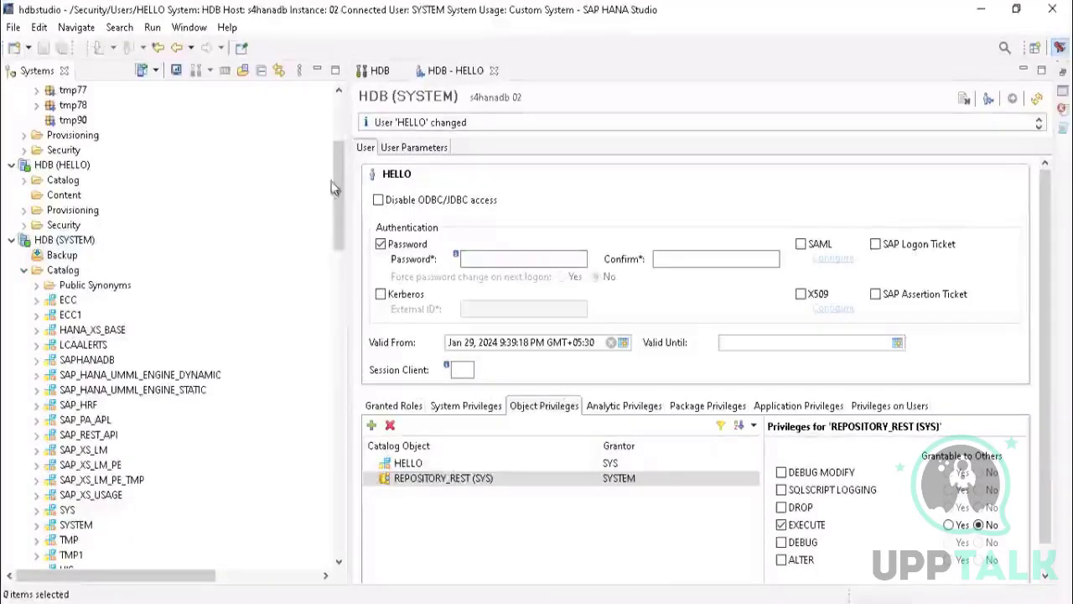
{"action": "left_click", "coordinate": [24, 270]}
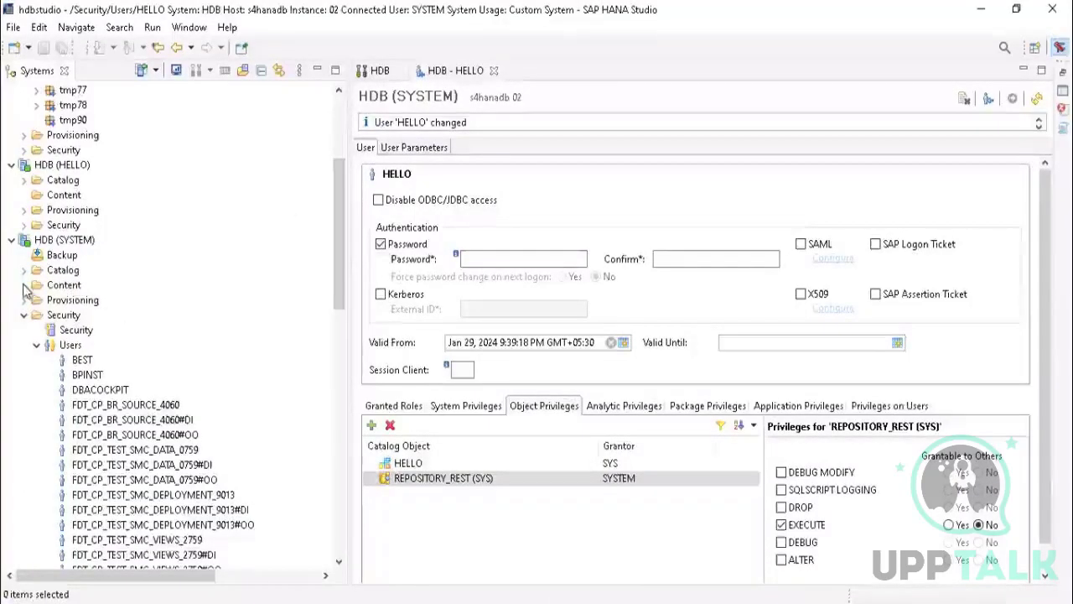
{"action": "left_click", "coordinate": [24, 285]}
{"action": "left_click_drag", "start_coordinate": [340, 188], "coordinate": [338, 220]}
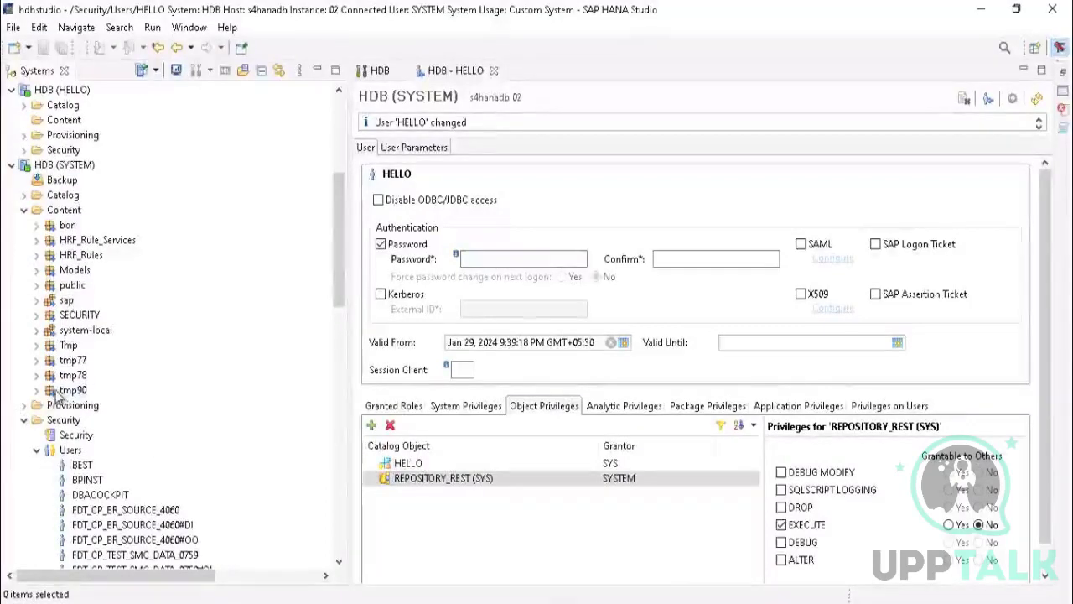
Step: Open the TMP attribute view from the tmp90 package under HDB (SYSTEM) and inspect its scenario
{"action": "left_click", "coordinate": [36, 391]}
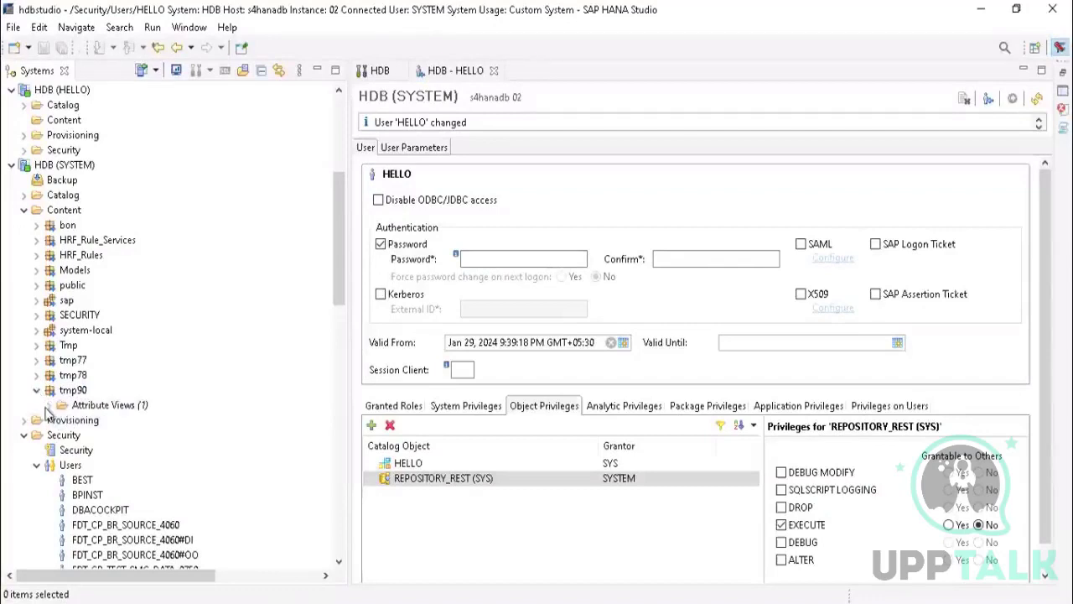
{"action": "double_click", "coordinate": [130, 403]}
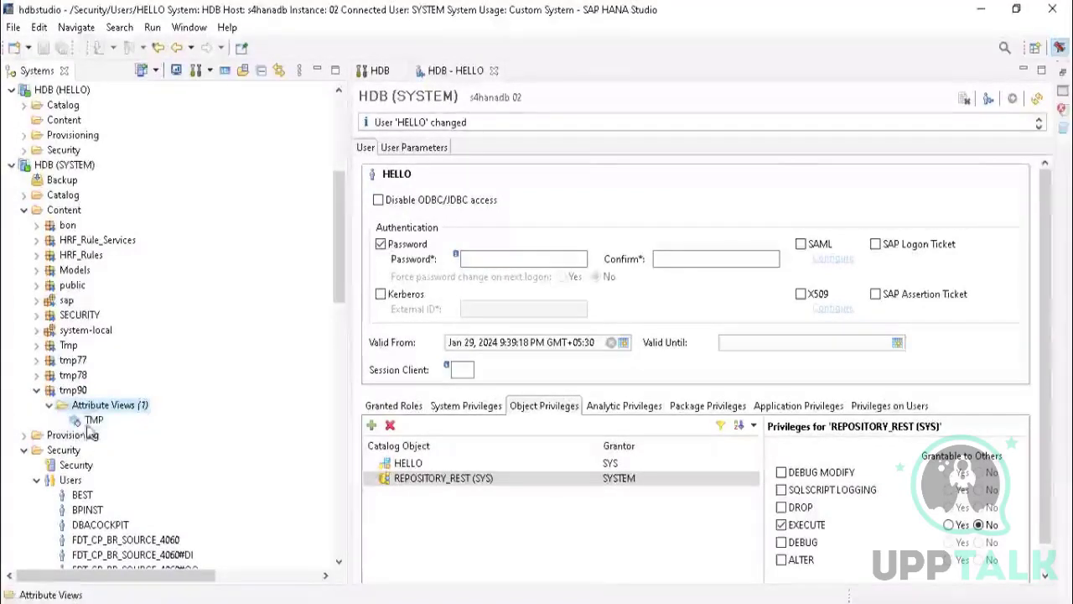
{"action": "double_click", "coordinate": [126, 420]}
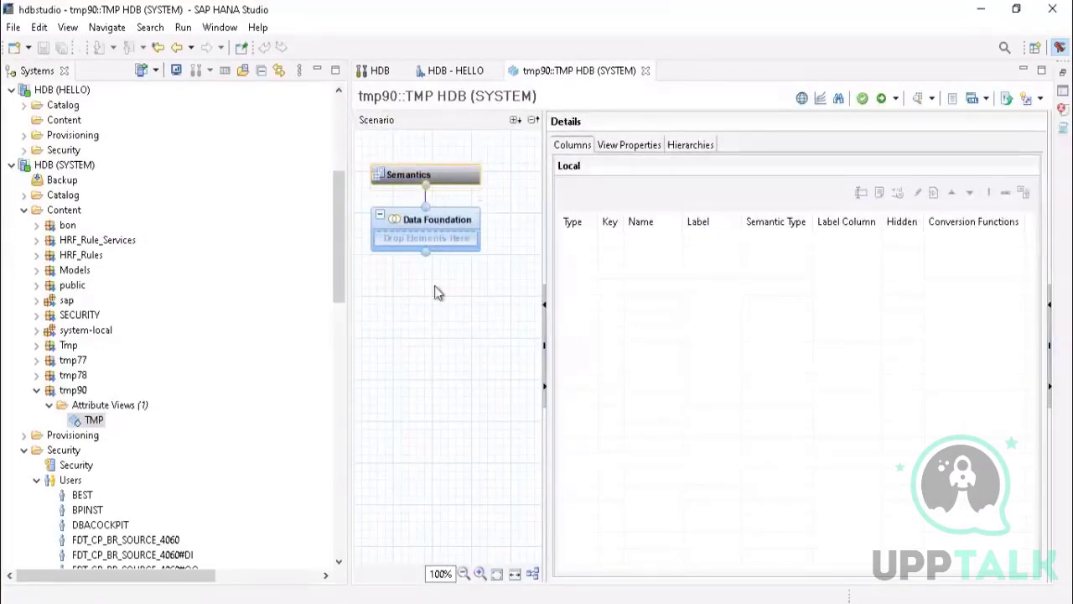
{"action": "mouse_move", "coordinate": [439, 243]}
Step: Review the commands available for the tmp90 package, without applying any
{"action": "left_click", "coordinate": [72, 392]}
{"action": "right_click", "coordinate": [72, 394]}
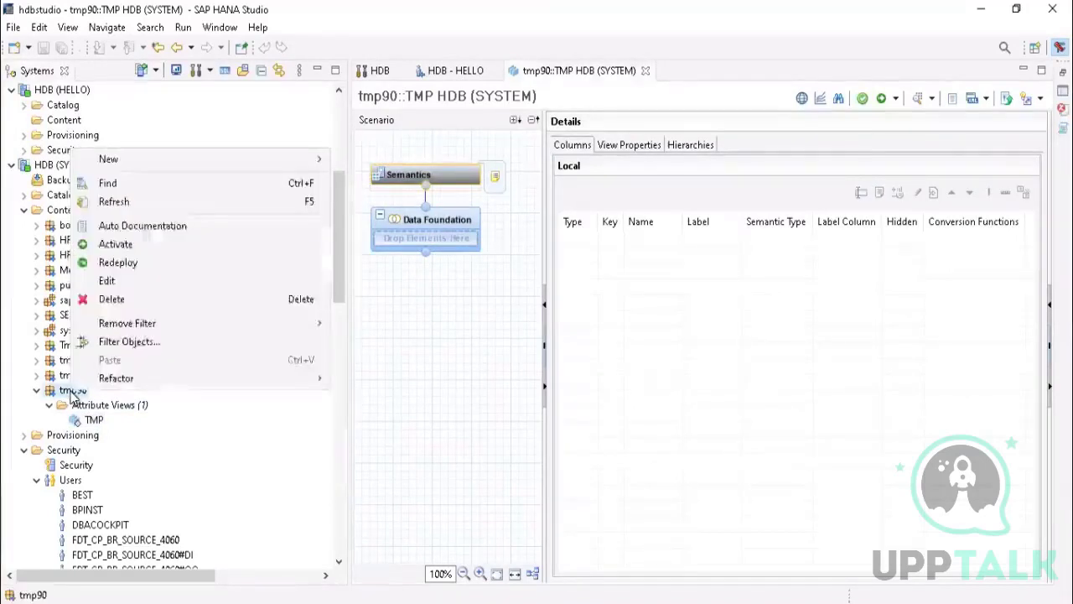
{"action": "mouse_move", "coordinate": [139, 160]}
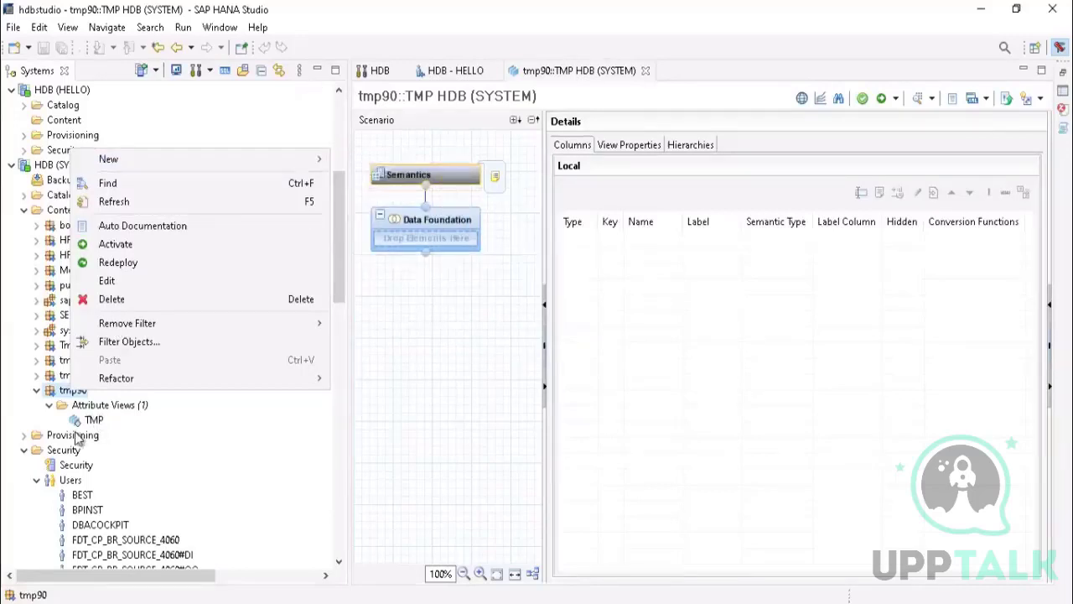
{"action": "left_click", "coordinate": [61, 395]}
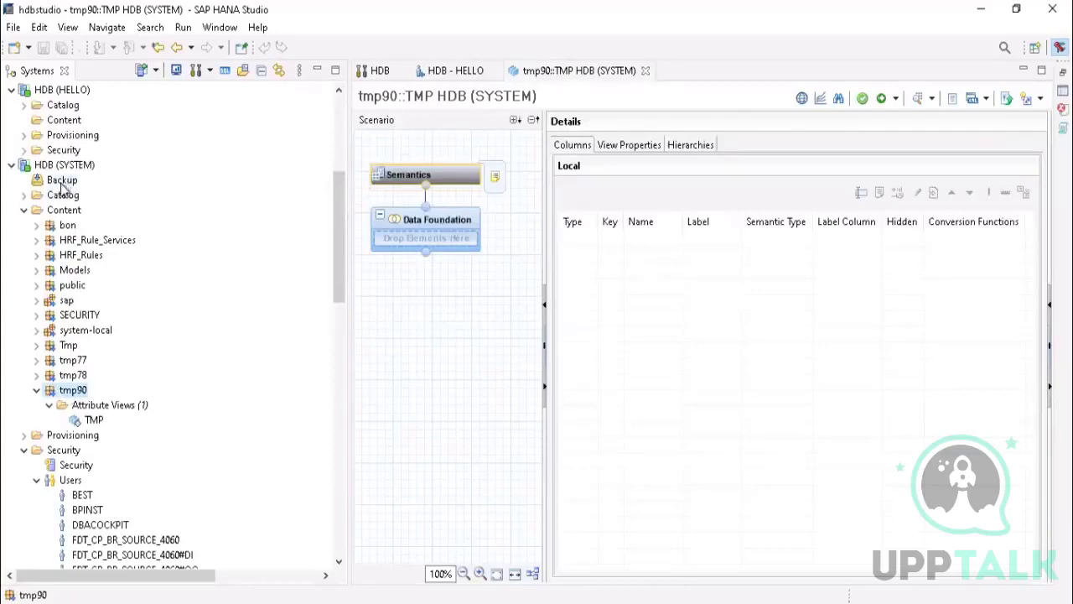
Step: Look through the Catalog, Provisioning and Content folders under HDB (SYSTEM), leaving Content expanded
{"action": "left_click", "coordinate": [25, 213]}
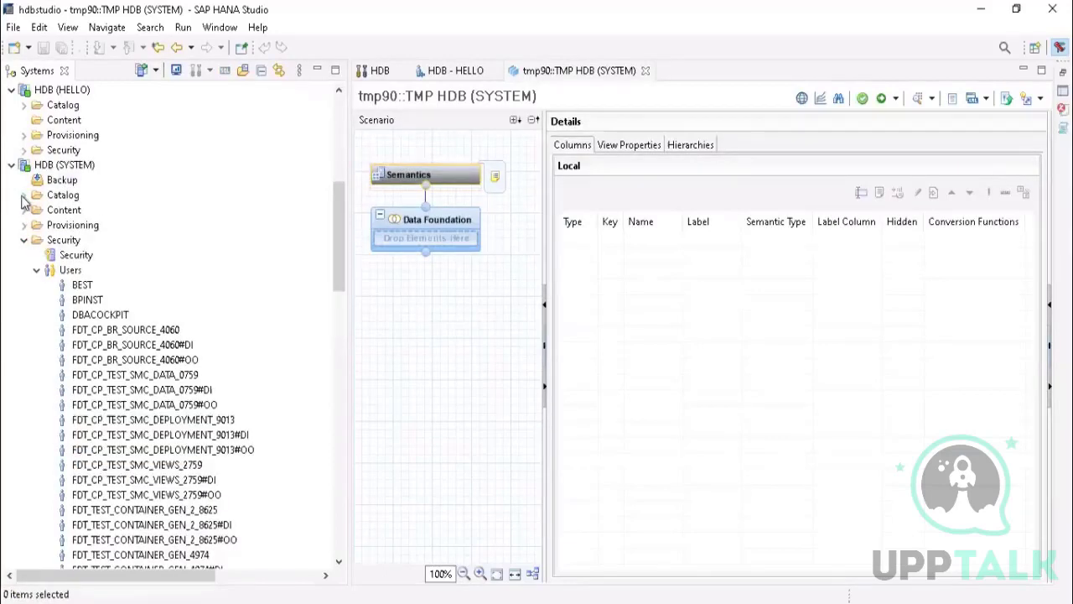
{"action": "left_click", "coordinate": [23, 194]}
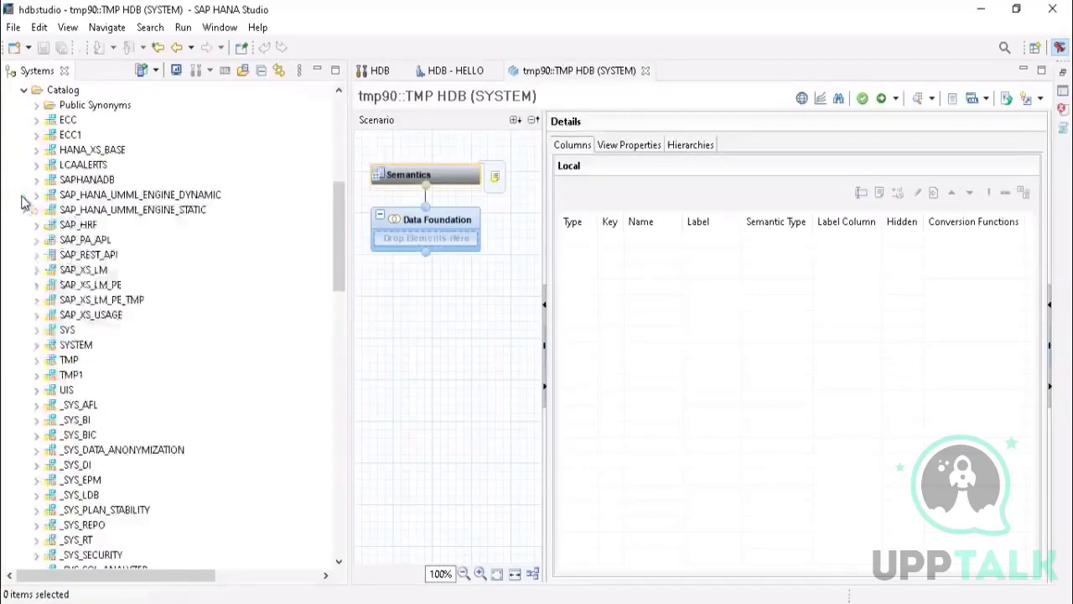
{"action": "left_click", "coordinate": [24, 91]}
{"action": "scroll", "coordinate": [338, 235], "scroll_direction": "up", "scroll_amount": 3}
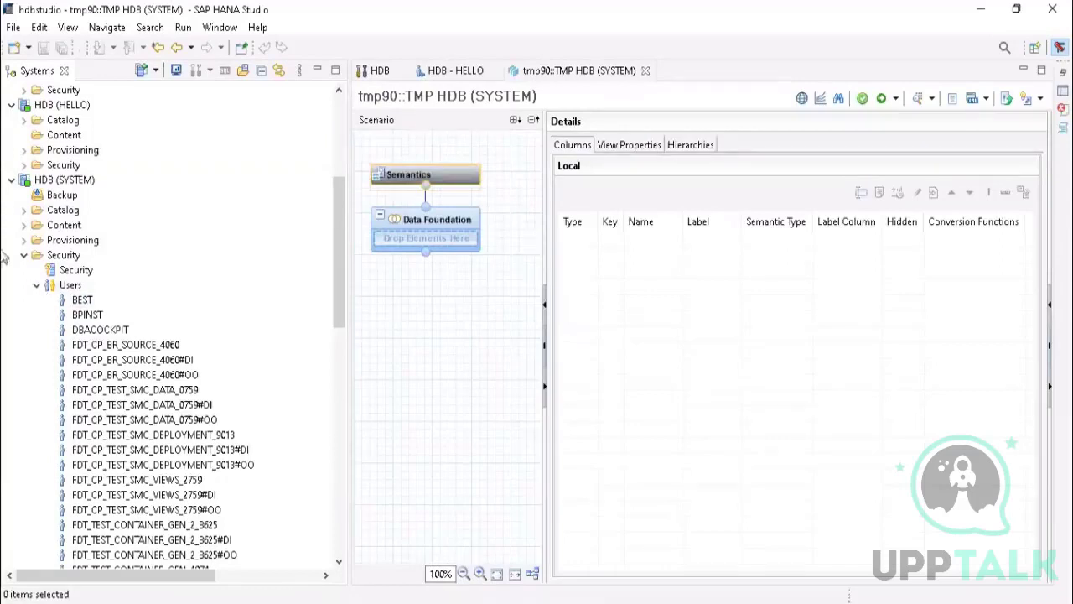
{"action": "left_click", "coordinate": [24, 240]}
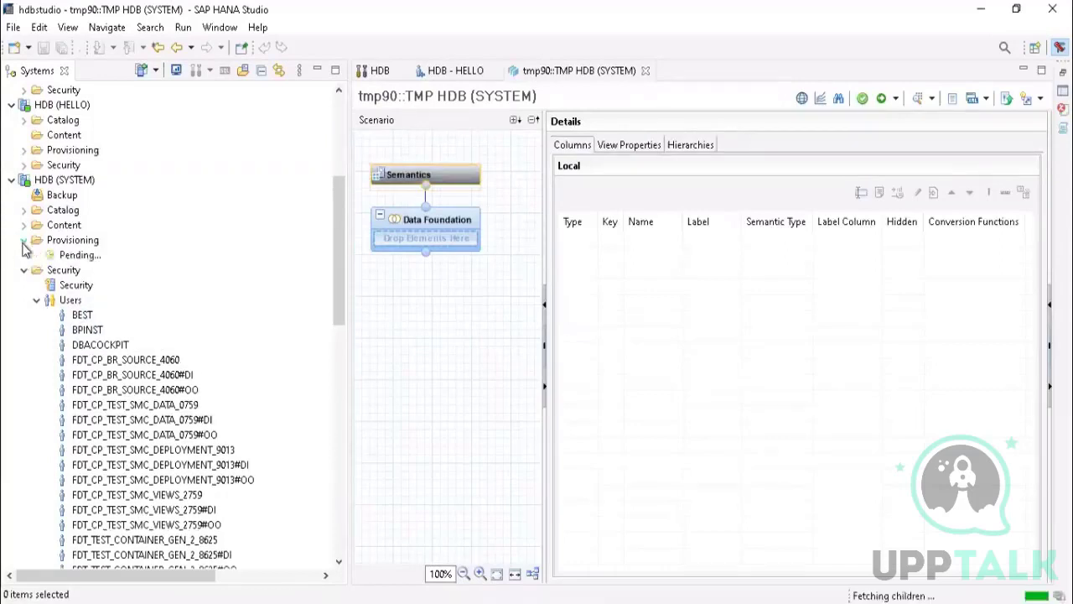
{"action": "left_click", "coordinate": [24, 241]}
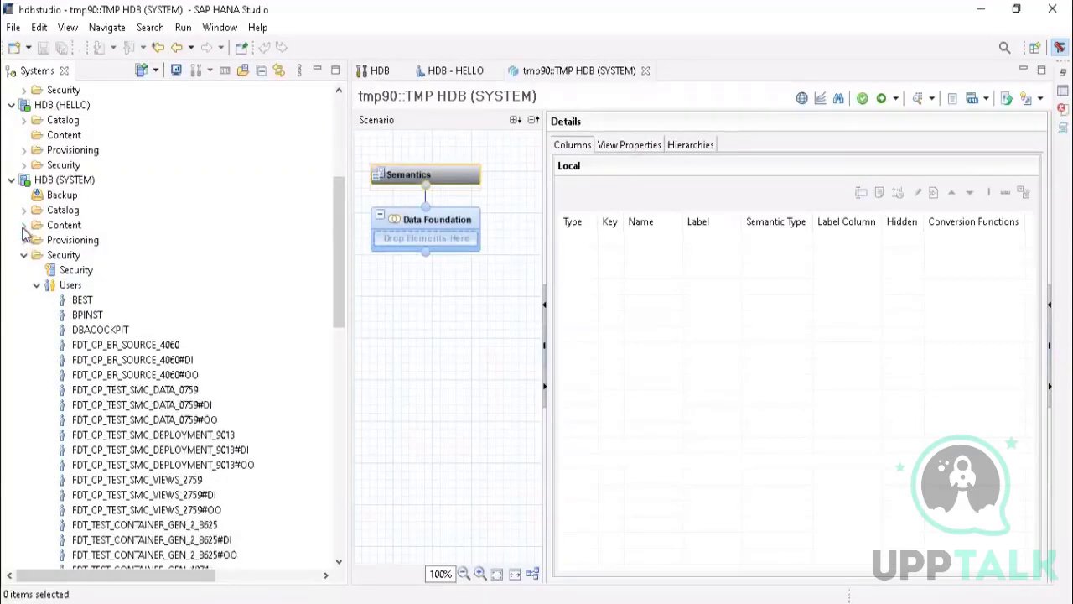
{"action": "left_click", "coordinate": [23, 225]}
{"action": "left_click", "coordinate": [23, 226]}
{"action": "left_click", "coordinate": [26, 228]}
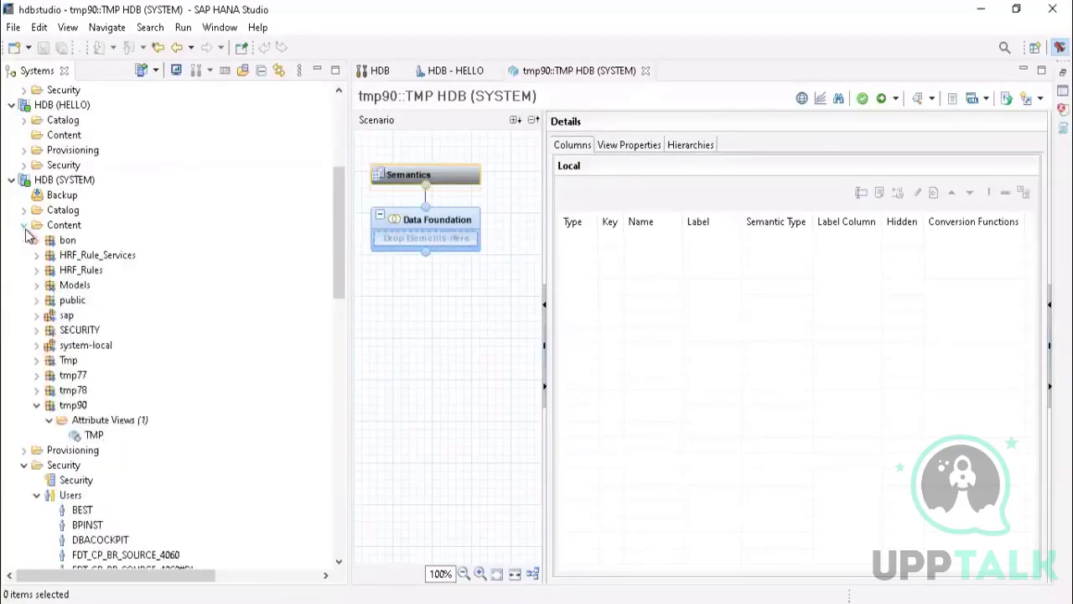
Step: Examine the object types that can be created in the HRF_Rule_Services package, without creating one
{"action": "right_click", "coordinate": [77, 255]}
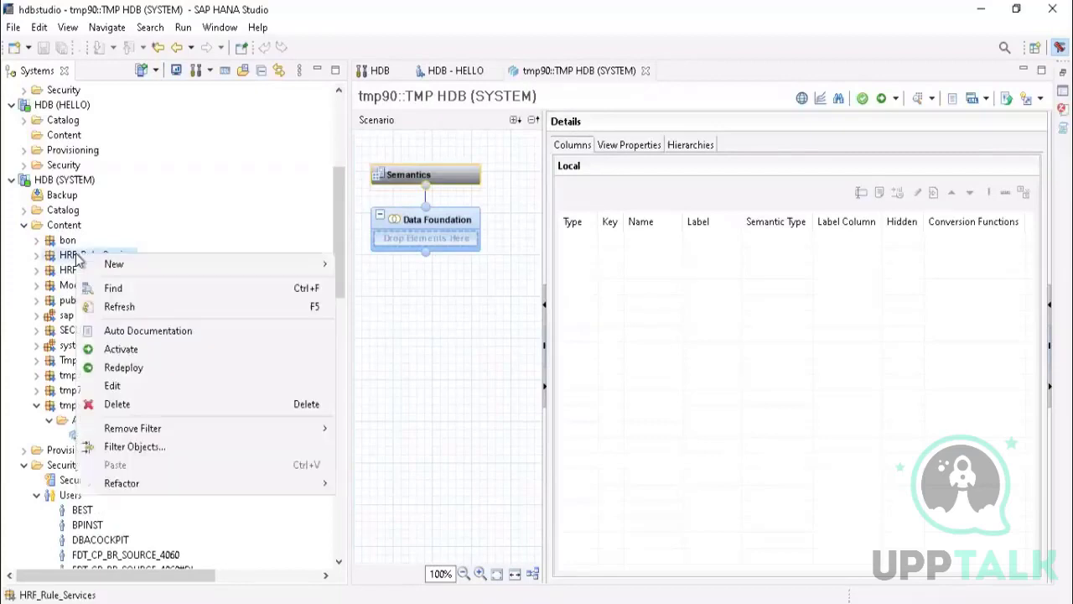
{"action": "mouse_move", "coordinate": [178, 261]}
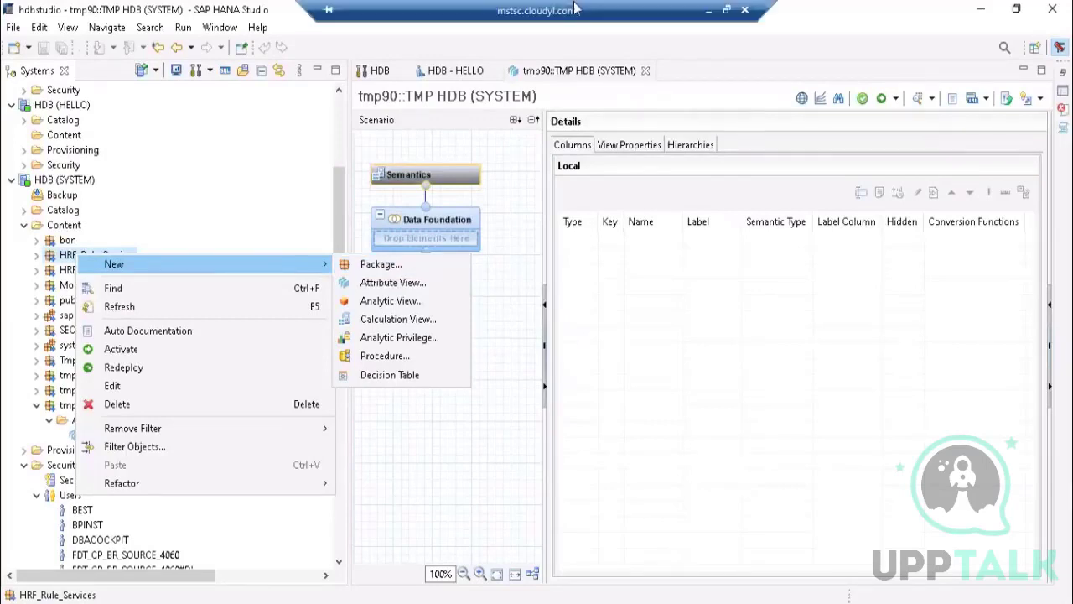
{"action": "left_click", "coordinate": [69, 258]}
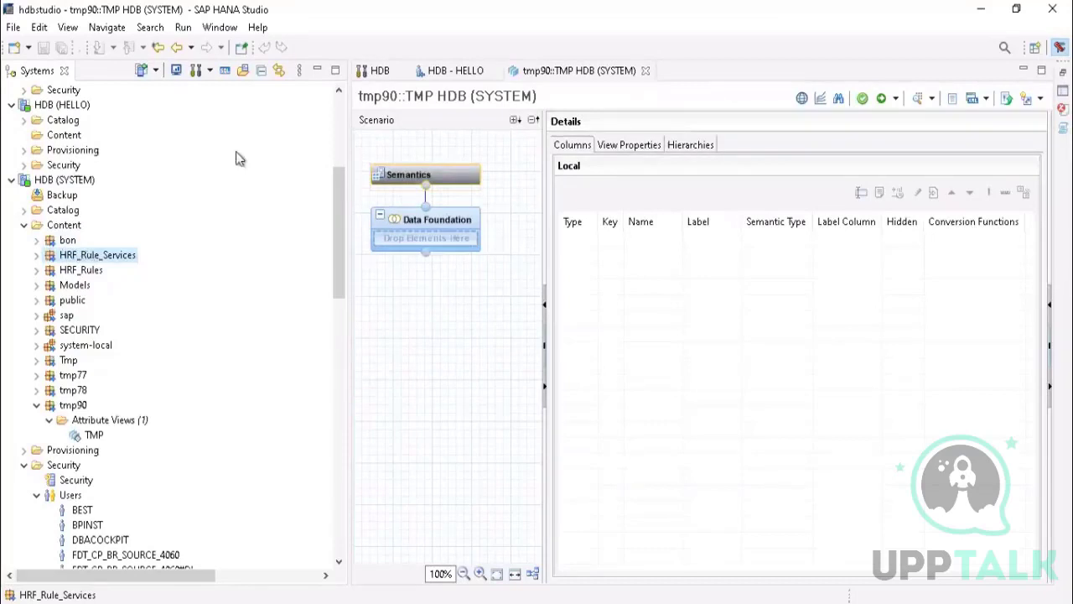
{"action": "mouse_move", "coordinate": [537, 8]}
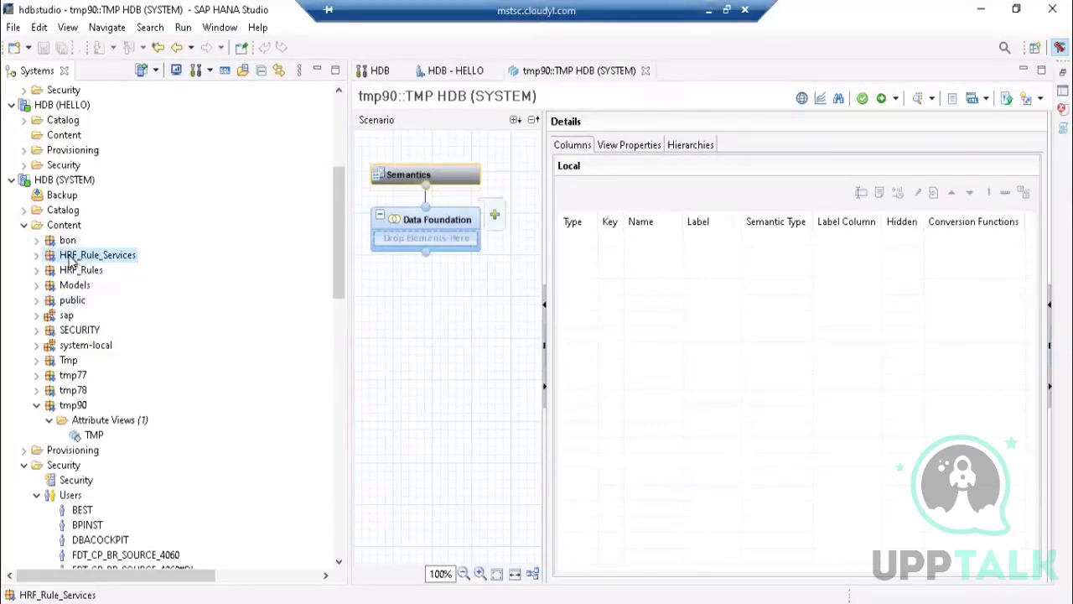
{"action": "right_click", "coordinate": [74, 261]}
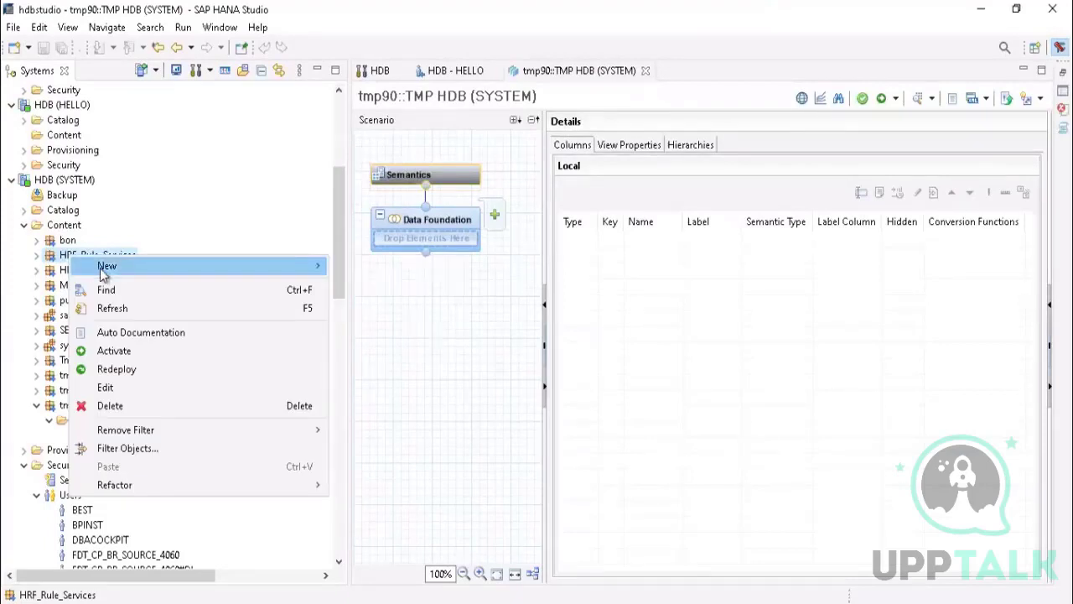
{"action": "mouse_move", "coordinate": [101, 269]}
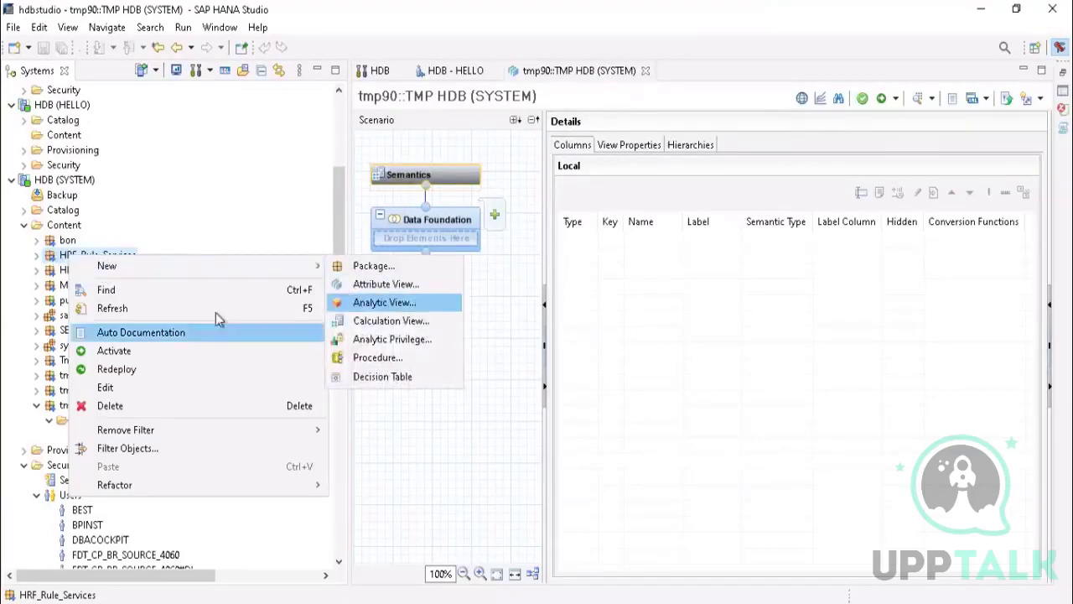
{"action": "left_click", "coordinate": [65, 259]}
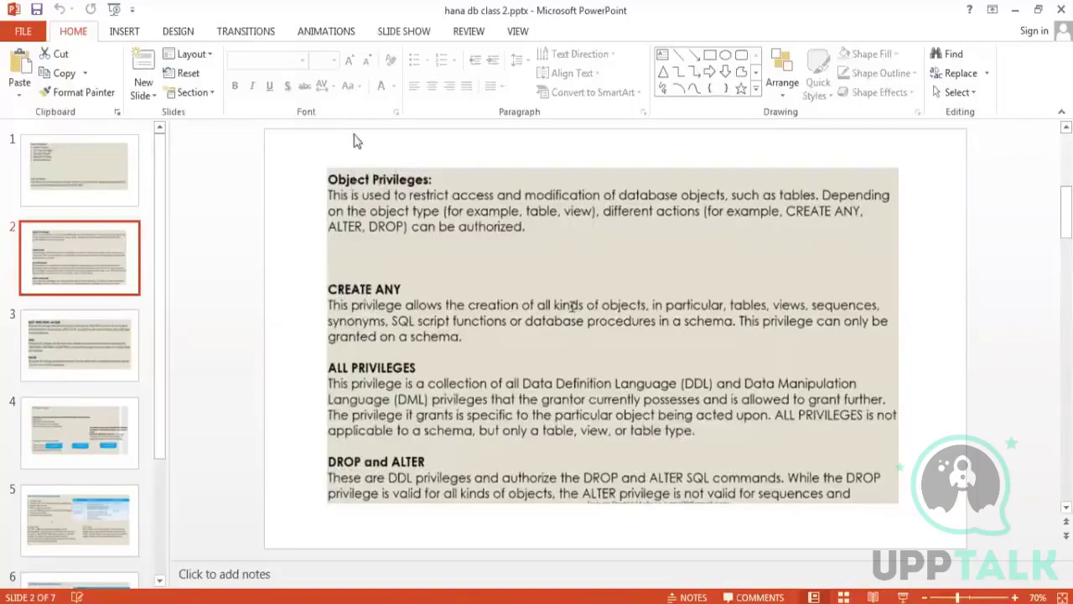
Step: Switch back to SAP HANA Studio, locate HELLO among the HDB (SYSTEM) users and show its open user editor
{"action": "key", "text": "alt+Tab"}
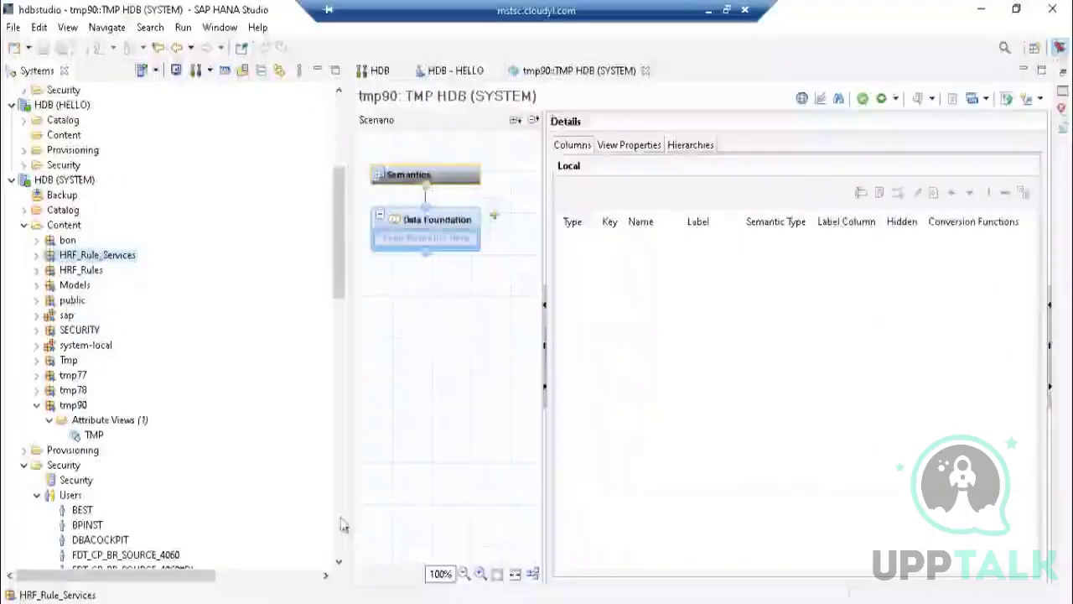
{"action": "left_click_drag", "start_coordinate": [333, 257], "coordinate": [263, 378]}
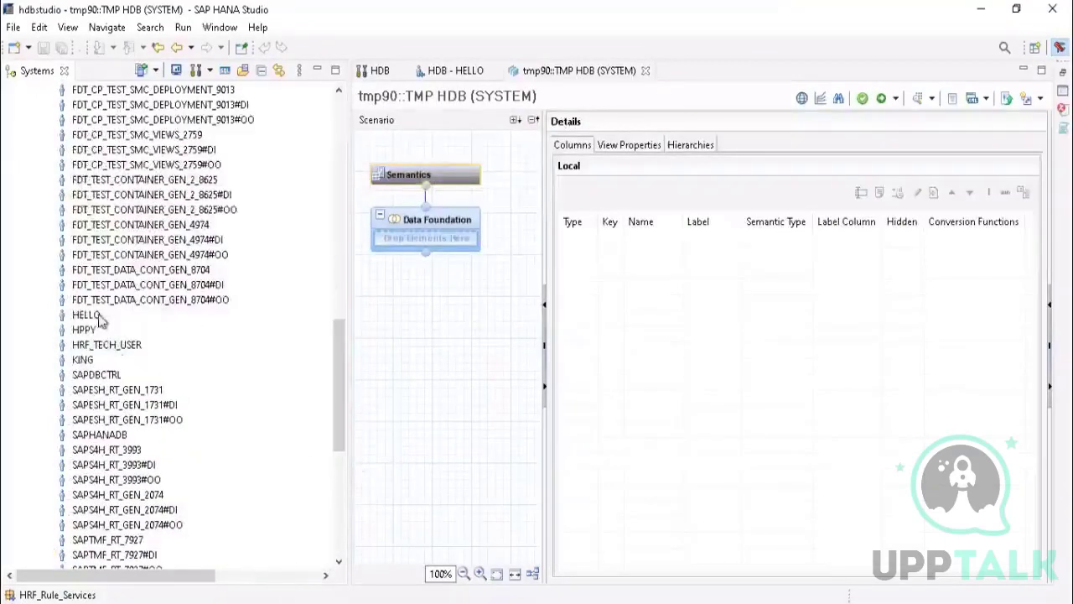
{"action": "left_click", "coordinate": [452, 70]}
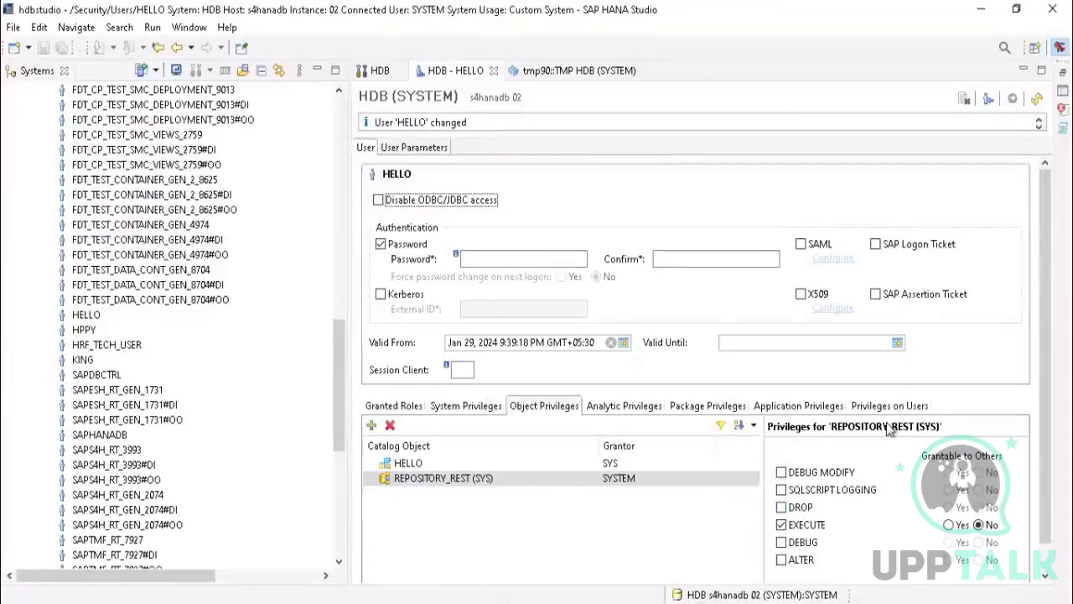
Step: Minimize SAP HANA Studio and the remote desktop session to get back to the local desktop
{"action": "left_click", "coordinate": [981, 9]}
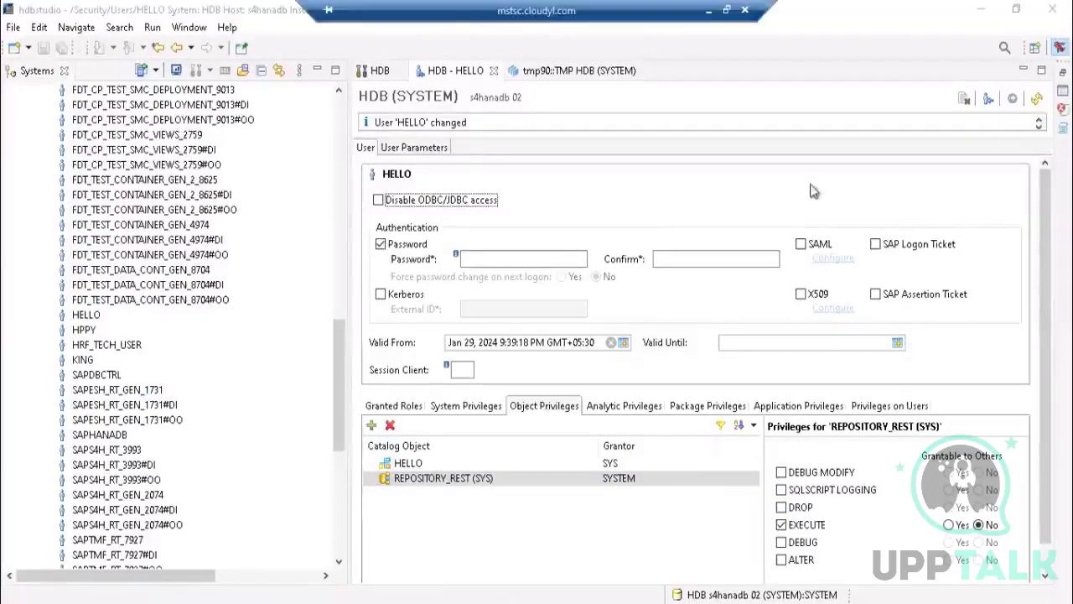
{"action": "left_click", "coordinate": [707, 11]}
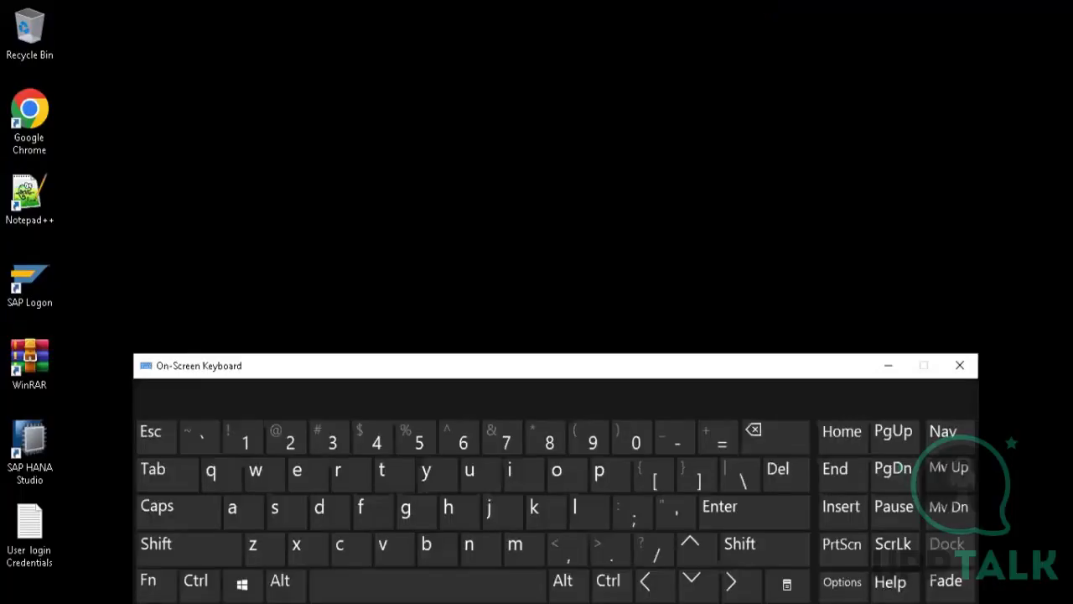
{"action": "left_click", "coordinate": [961, 366]}
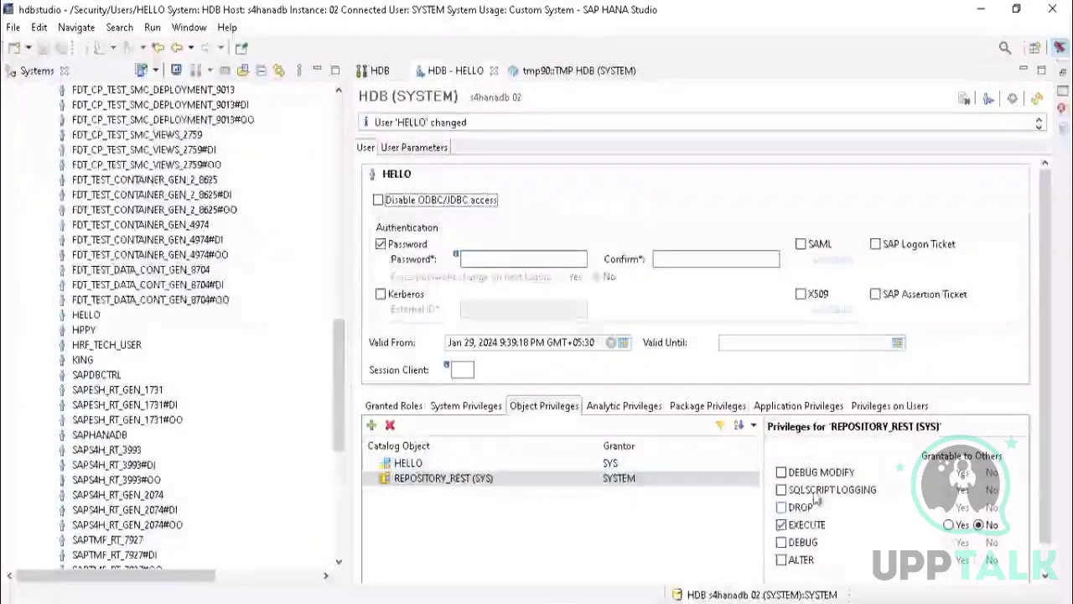
Step: Examine the privileges listed for the HELLO catalog object in the user's object privileges, without changing any
{"action": "left_click", "coordinate": [427, 468]}
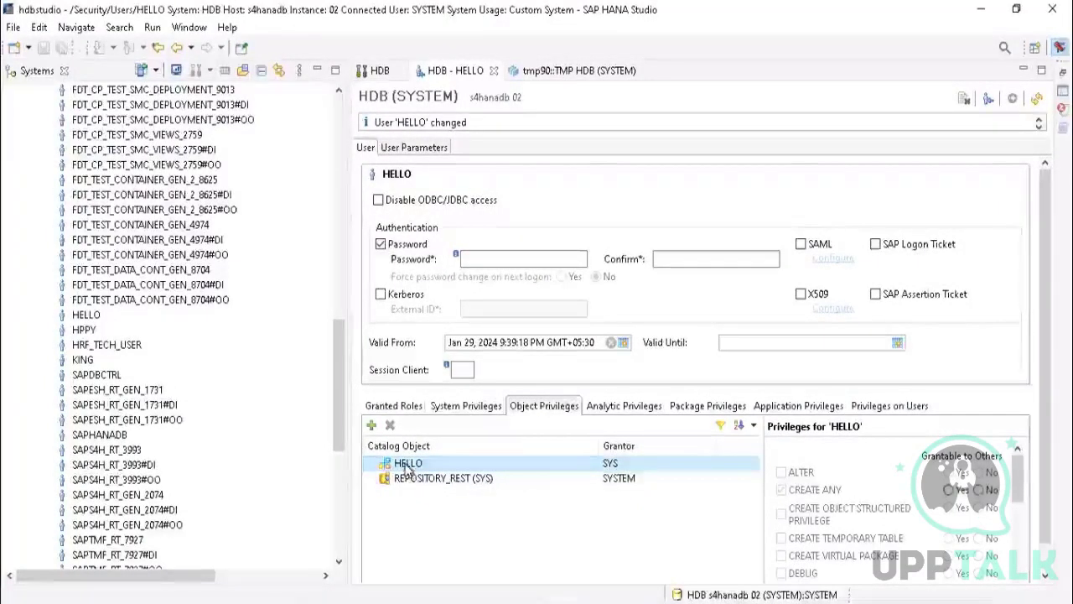
{"action": "mouse_move", "coordinate": [1018, 466]}
{"action": "left_mouse_down"}
{"action": "mouse_move", "coordinate": [1018, 543]}
{"action": "mouse_move", "coordinate": [1019, 459]}
{"action": "left_mouse_up"}
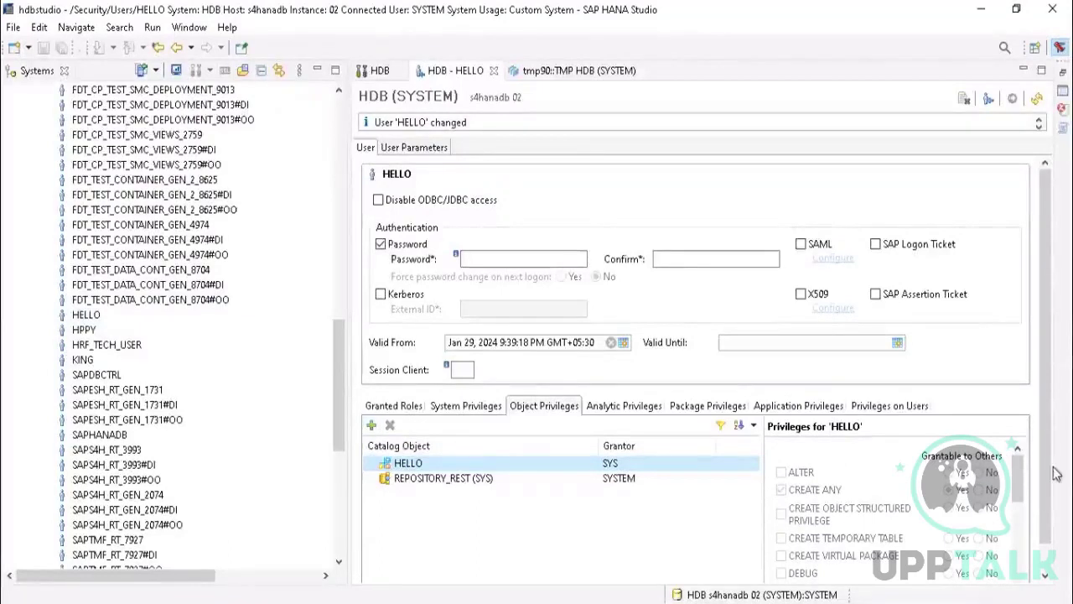
{"action": "mouse_move", "coordinate": [1018, 469]}
{"action": "left_mouse_down"}
{"action": "mouse_move", "coordinate": [1017, 536]}
{"action": "mouse_move", "coordinate": [1016, 467]}
{"action": "left_mouse_up"}
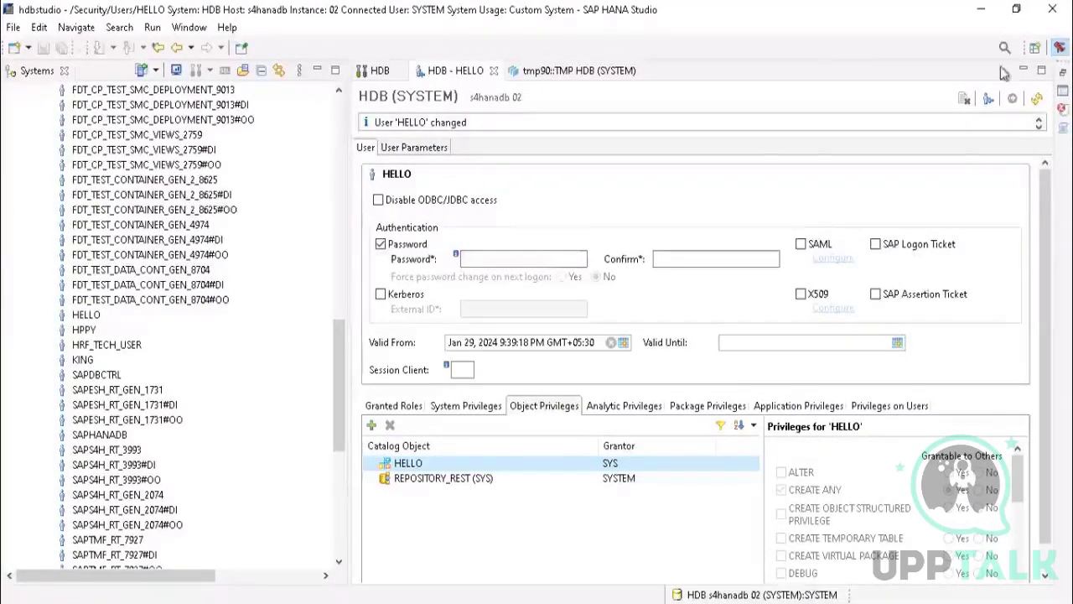
Step: Put away SAP HANA Studio and the On-Screen Keyboard, and switch to the Object Privileges slide in hana db class 2.pptx
{"action": "left_click", "coordinate": [984, 10]}
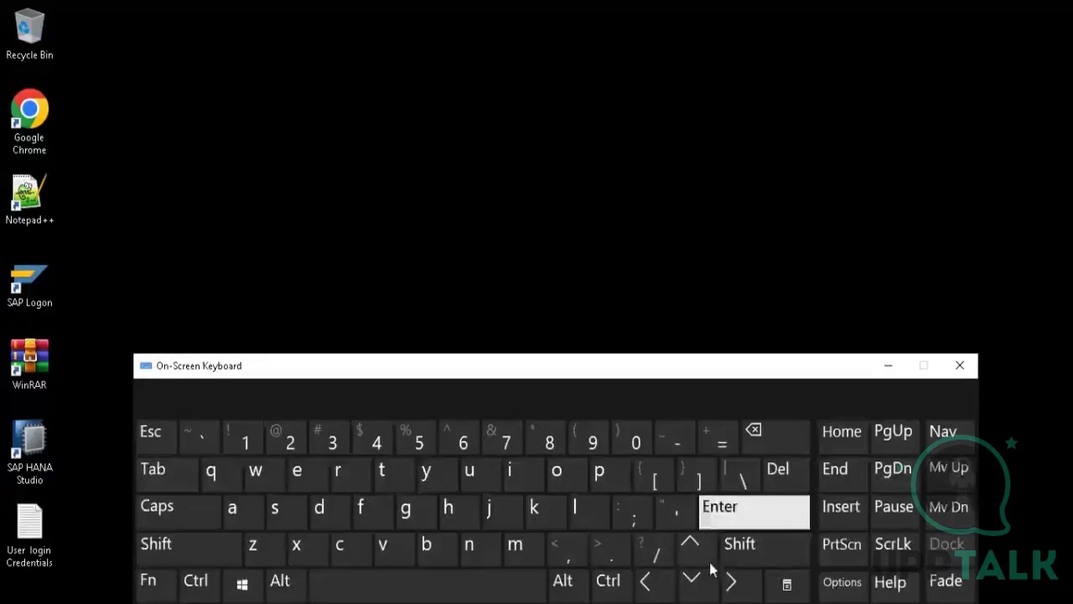
{"action": "left_click", "coordinate": [891, 365]}
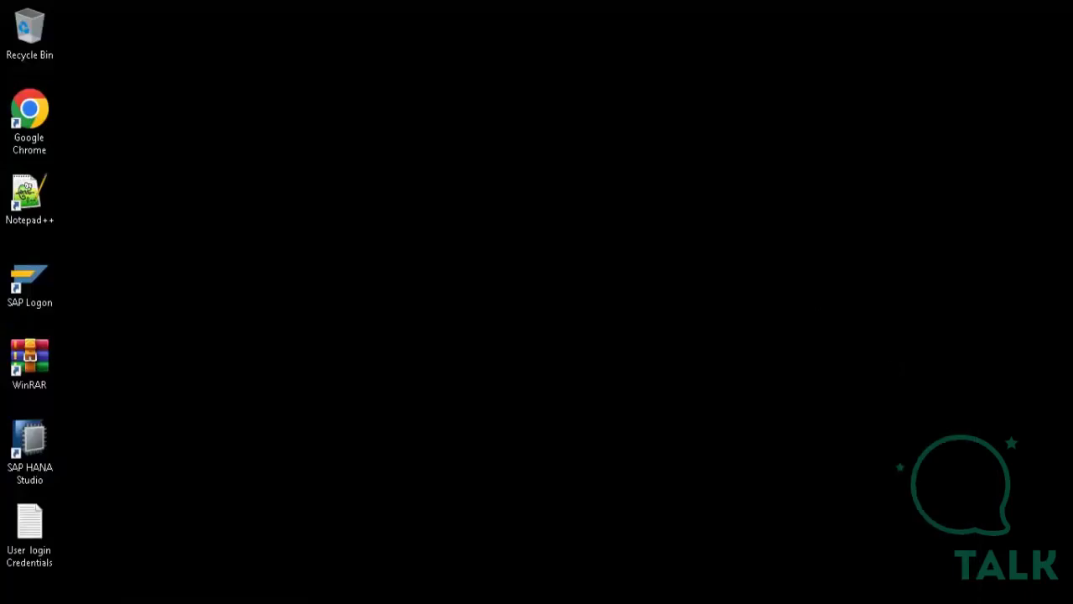
{"action": "key", "text": "alt+Tab"}
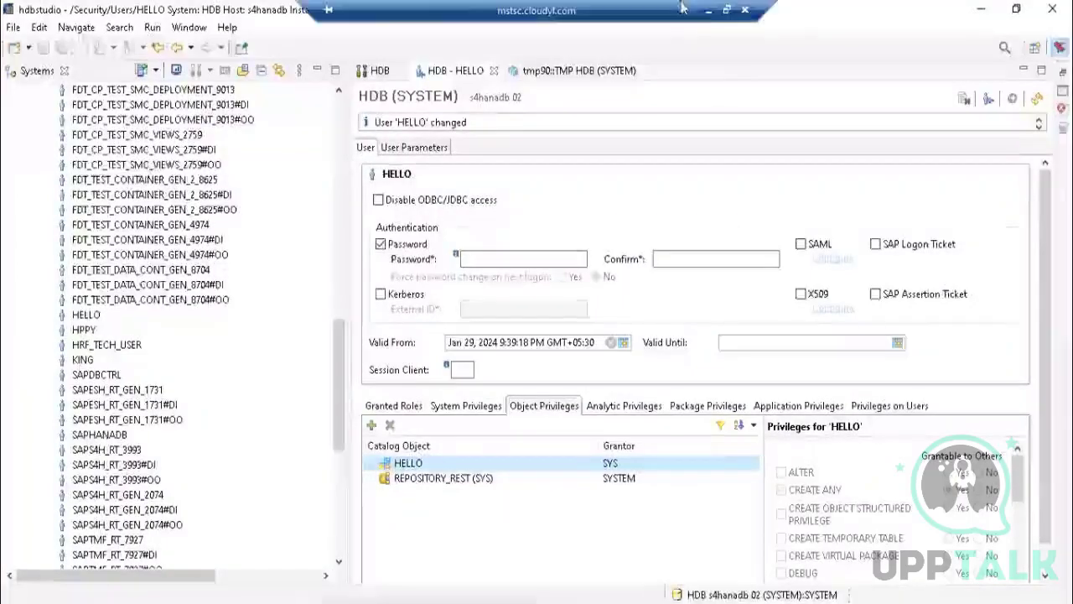
{"action": "left_click", "coordinate": [706, 12]}
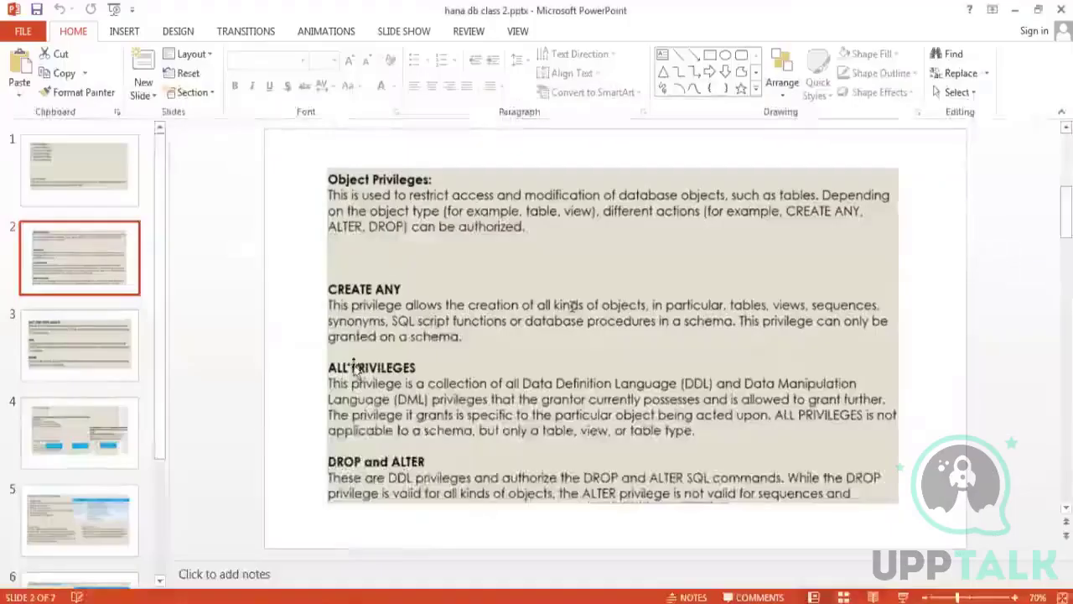
Step: Switch back to SAP HANA Studio, recheck the privilege list of the HELLO catalog object, and minimize the studio
{"action": "key", "text": "alt+Tab"}
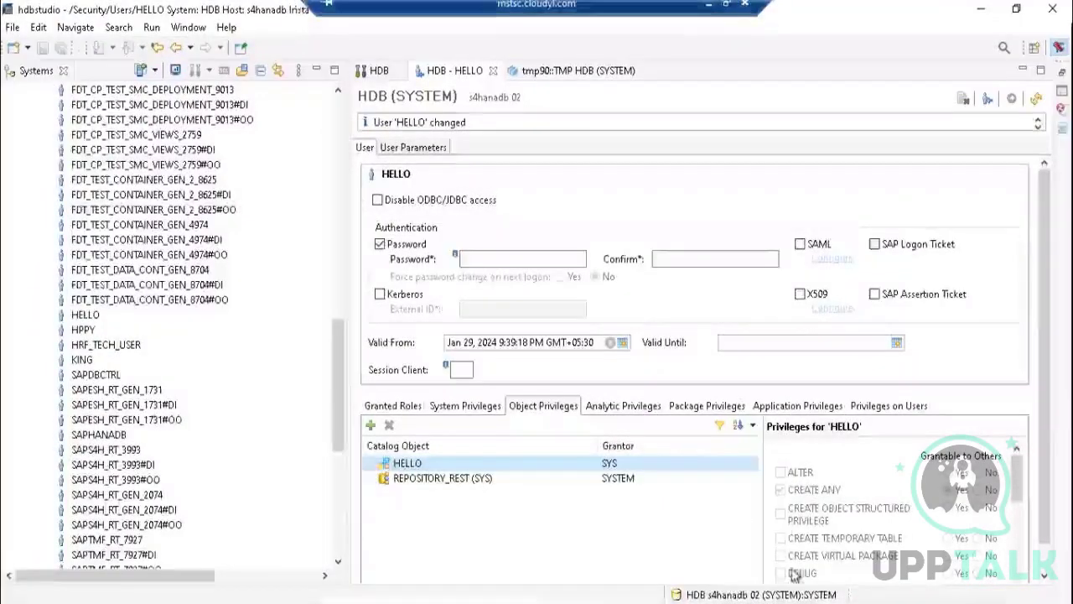
{"action": "mouse_move", "coordinate": [1017, 482]}
{"action": "left_mouse_down"}
{"action": "mouse_move", "coordinate": [1013, 574]}
{"action": "mouse_move", "coordinate": [1010, 466]}
{"action": "left_mouse_up"}
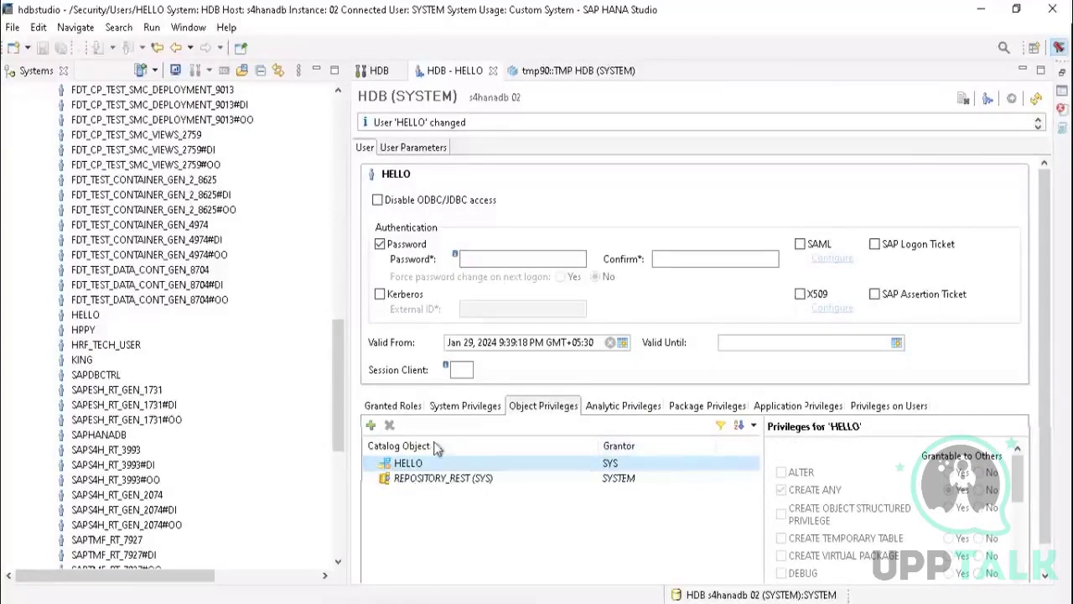
{"action": "left_click", "coordinate": [981, 10]}
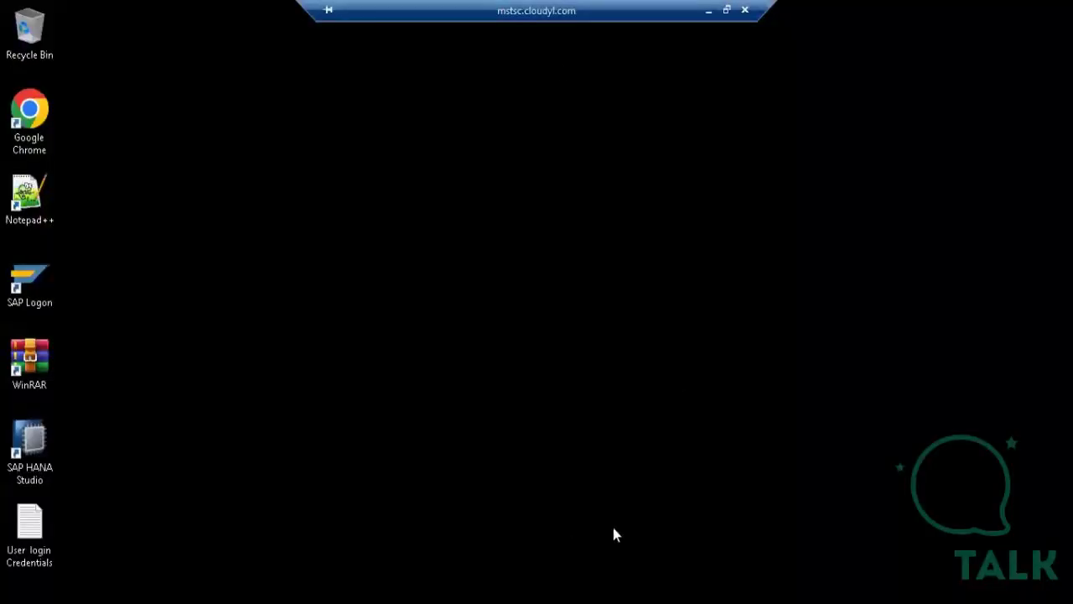
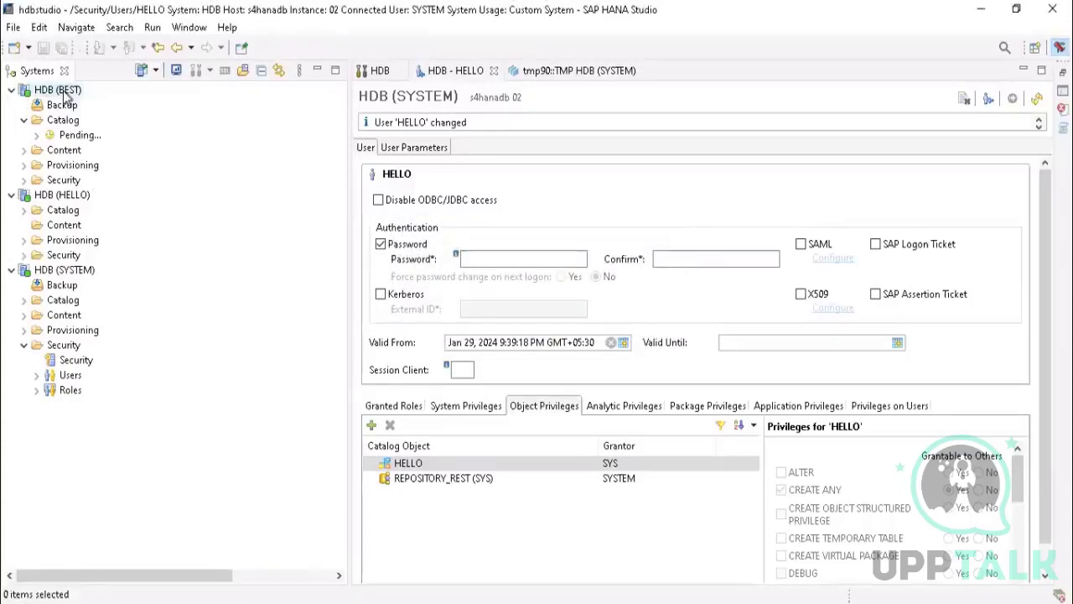
Step: Refresh the HDB (BEST) system connection and dismiss the dialog that follows
{"action": "right_click", "coordinate": [65, 95]}
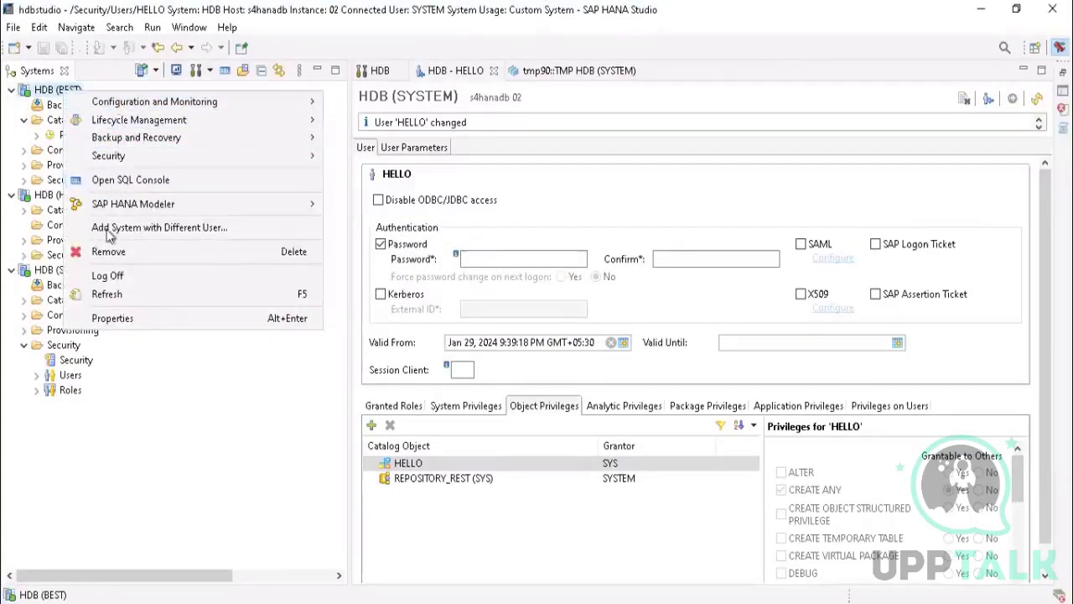
{"action": "left_click", "coordinate": [107, 295]}
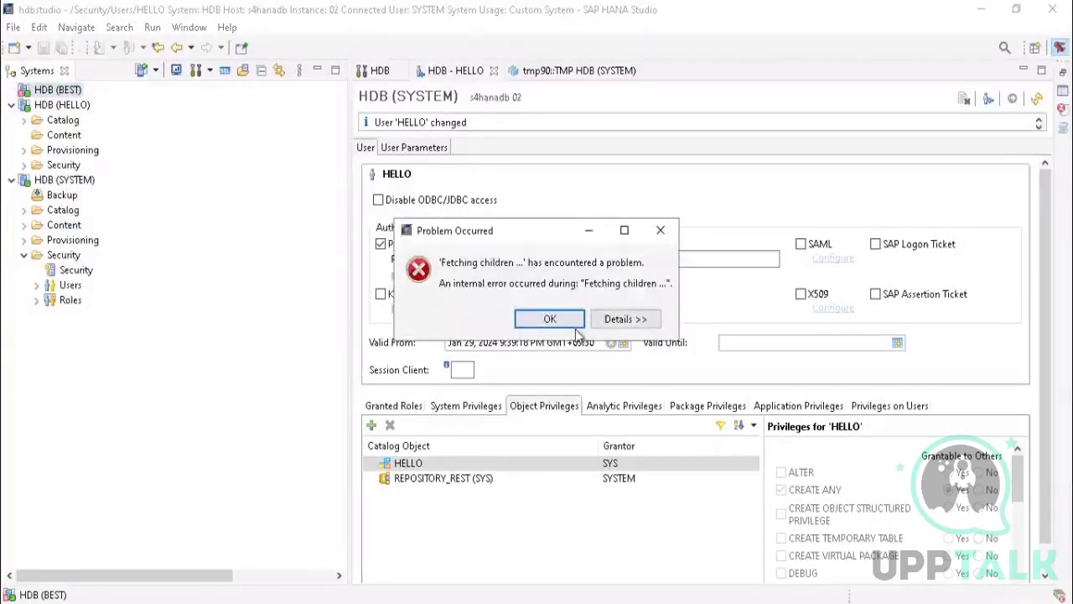
{"action": "left_click", "coordinate": [574, 325]}
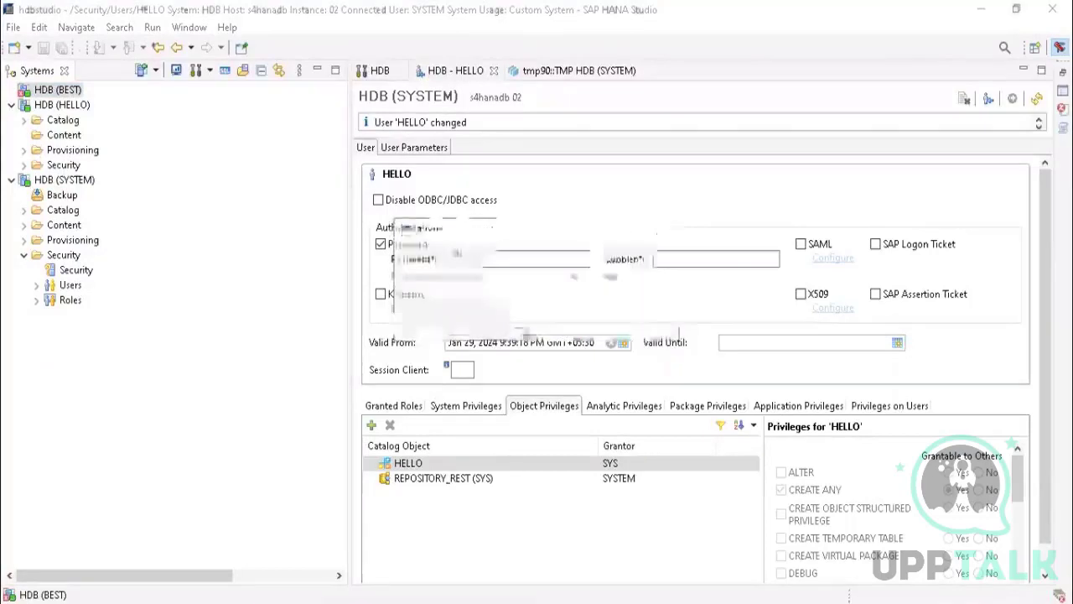
Step: Expand the Catalog folder of the HDB (HELLO) system to show its schemas
{"action": "left_click", "coordinate": [24, 150]}
{"action": "left_click", "coordinate": [25, 151]}
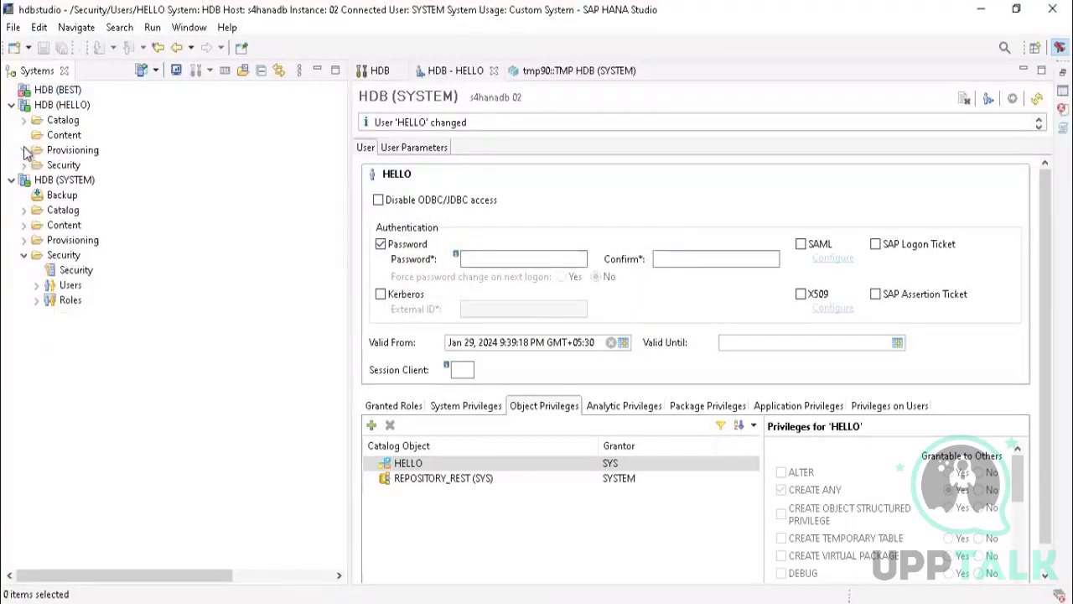
{"action": "left_click", "coordinate": [23, 121]}
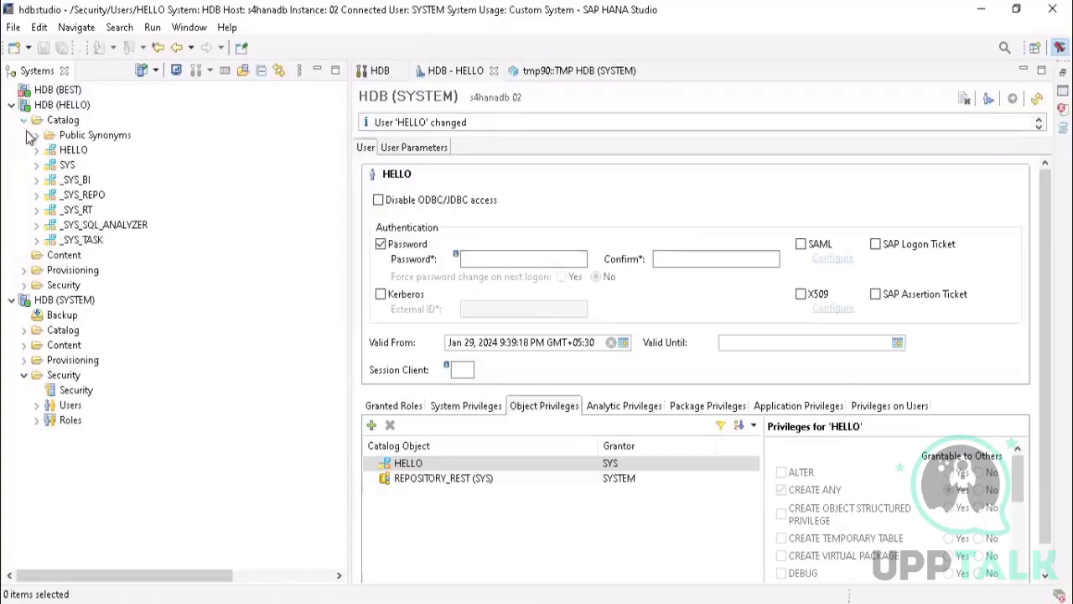
Step: Remove the HDB (BEST) system from the Systems list and confirm its deletion
{"action": "left_click", "coordinate": [67, 92]}
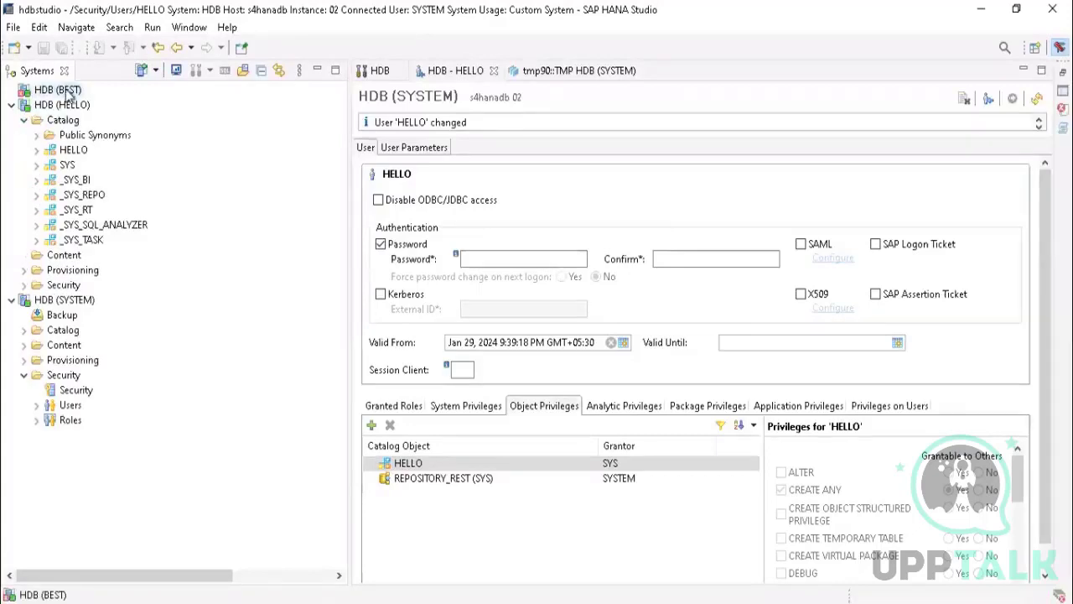
{"action": "mouse_move", "coordinate": [66, 96]}
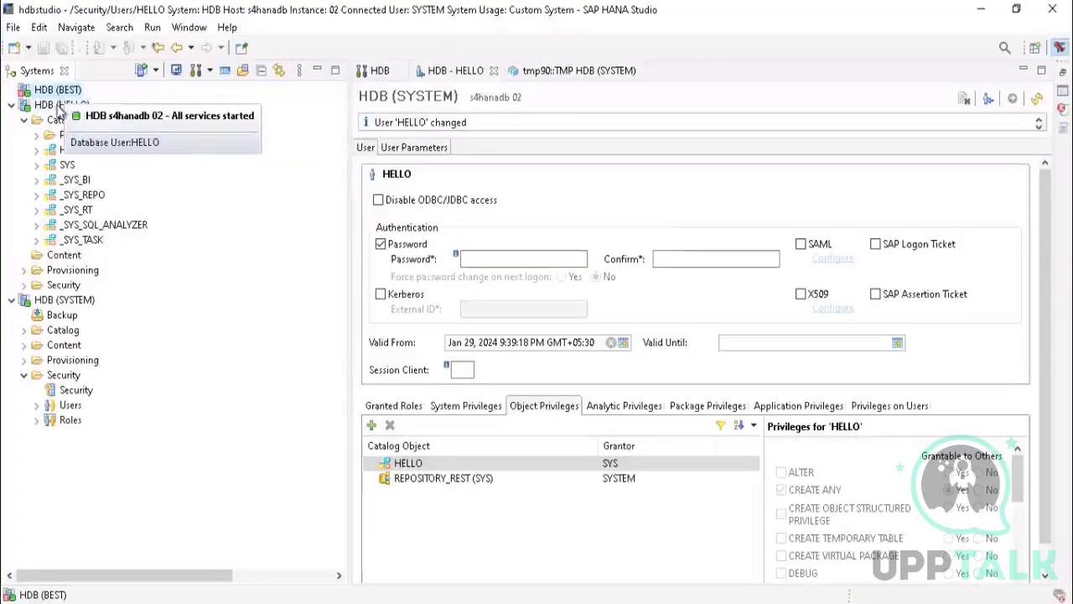
{"action": "right_click", "coordinate": [47, 89]}
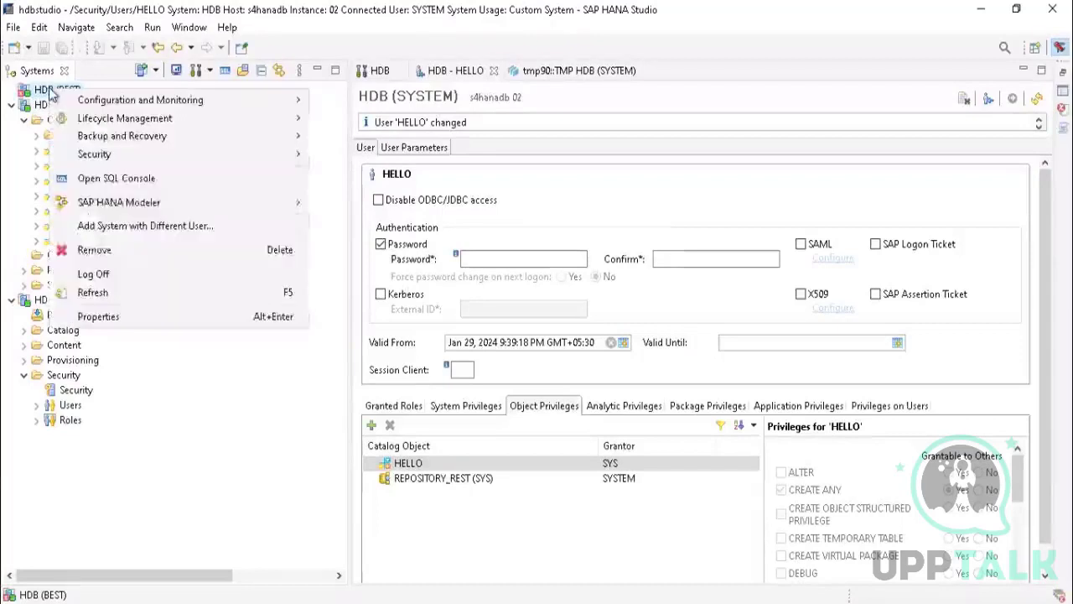
{"action": "left_click", "coordinate": [118, 252]}
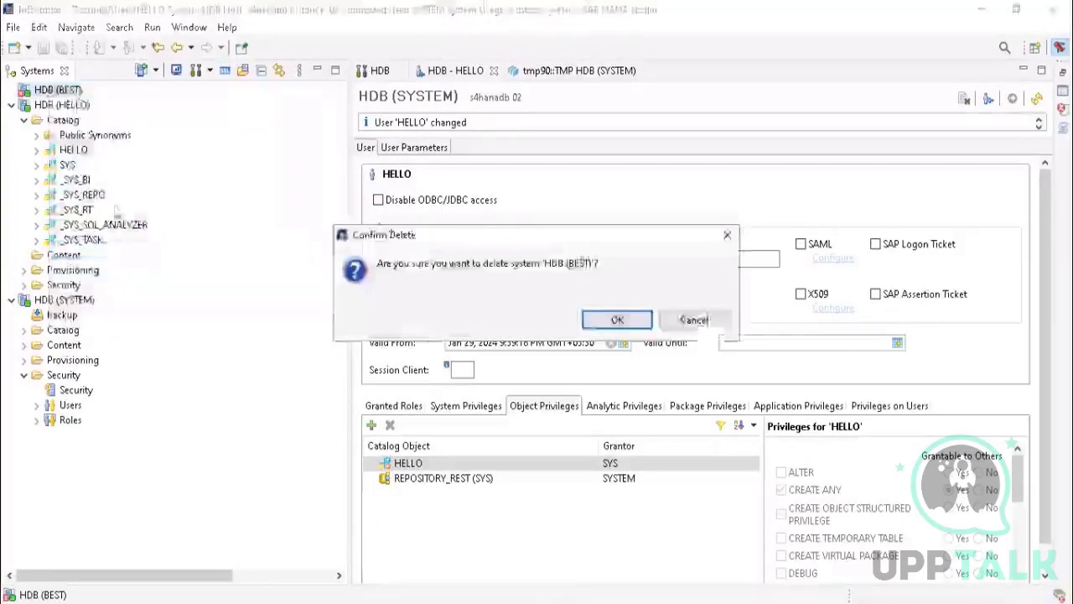
{"action": "left_click", "coordinate": [617, 322]}
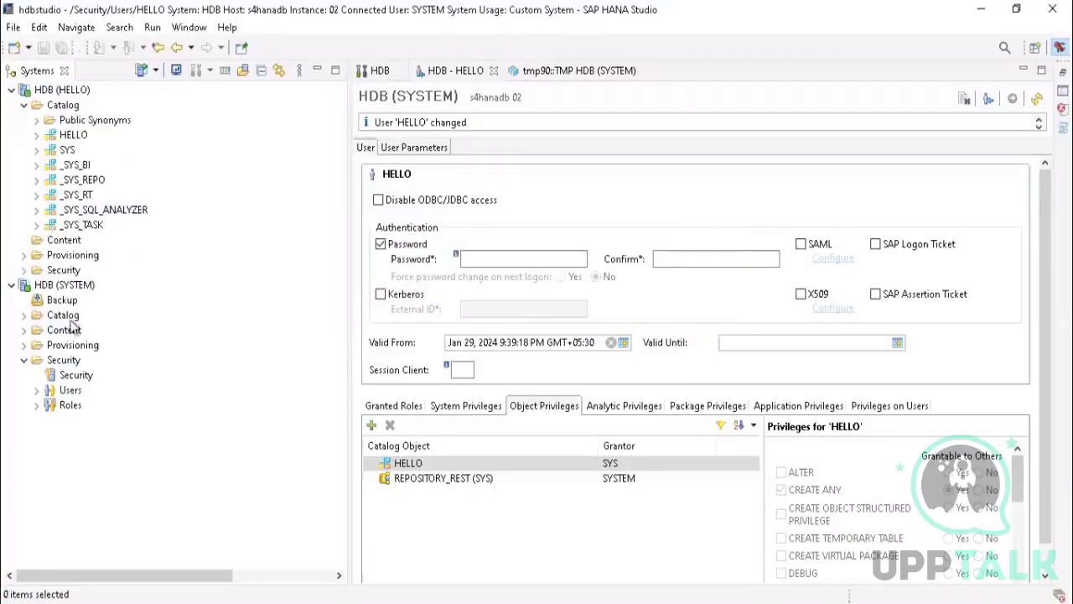
Step: Create a table named TMP with one column named VLU in the HELLO schema of the HDB (HELLO) system's catalog
{"action": "left_click", "coordinate": [24, 106]}
{"action": "left_click", "coordinate": [23, 106]}
{"action": "left_click", "coordinate": [24, 107]}
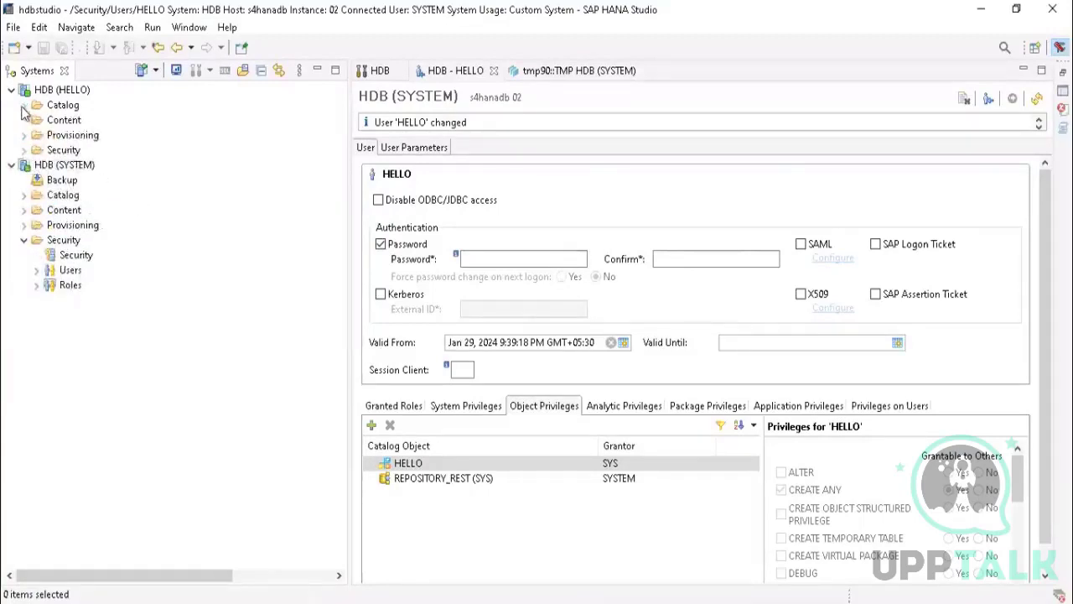
{"action": "left_click", "coordinate": [23, 106]}
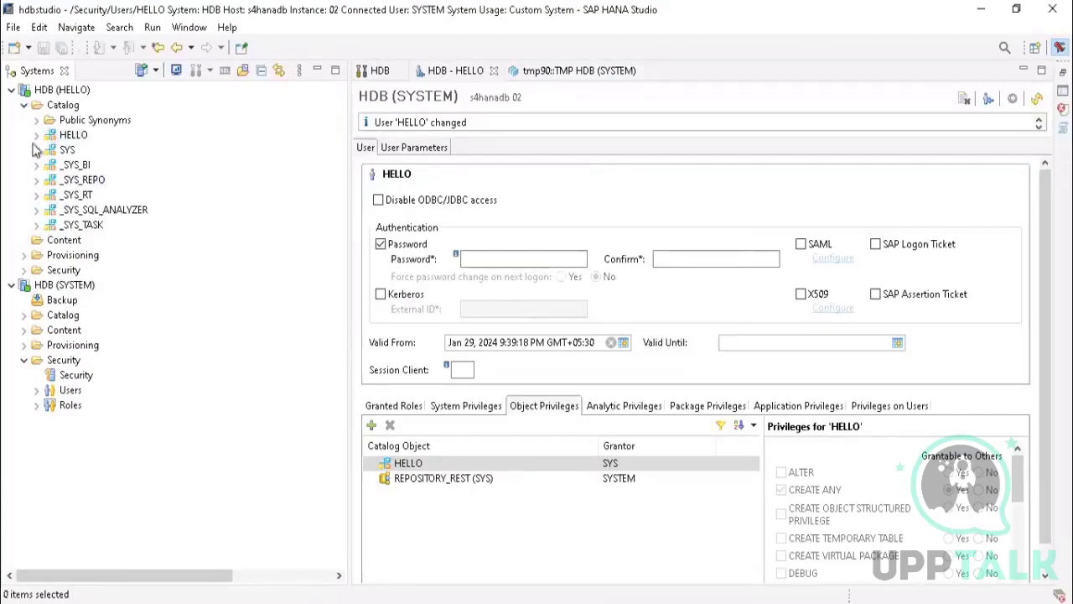
{"action": "left_click", "coordinate": [36, 135]}
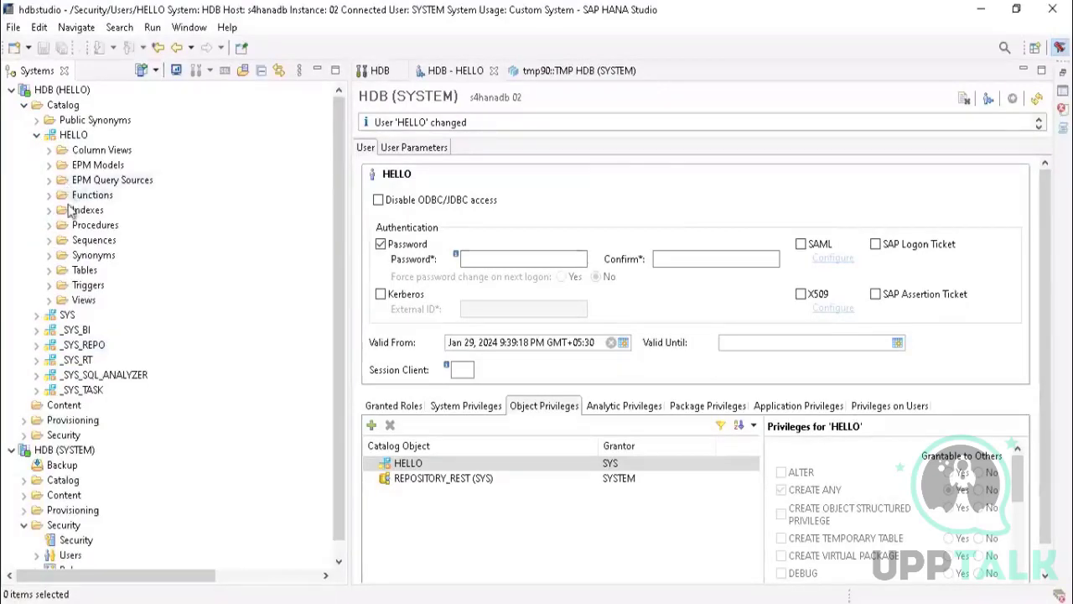
{"action": "right_click", "coordinate": [82, 272]}
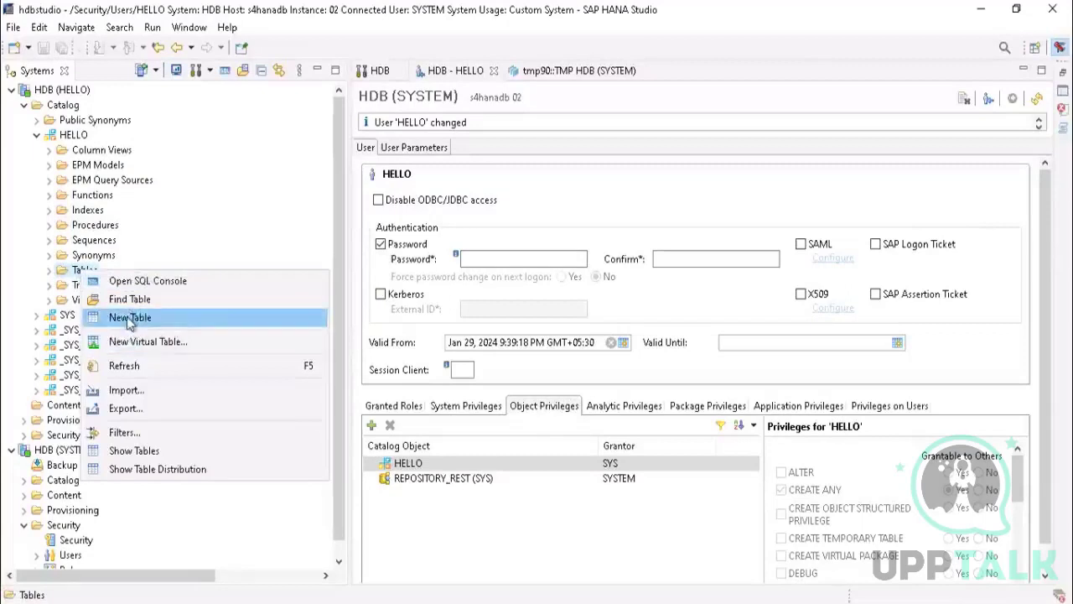
{"action": "left_click", "coordinate": [131, 316]}
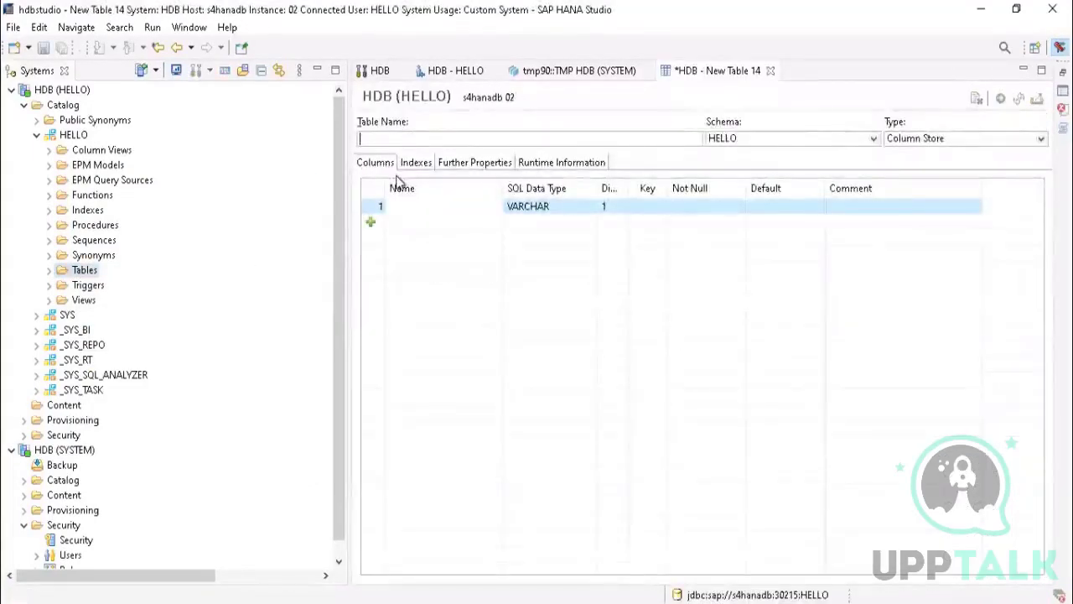
{"action": "type", "text": "TMP"}
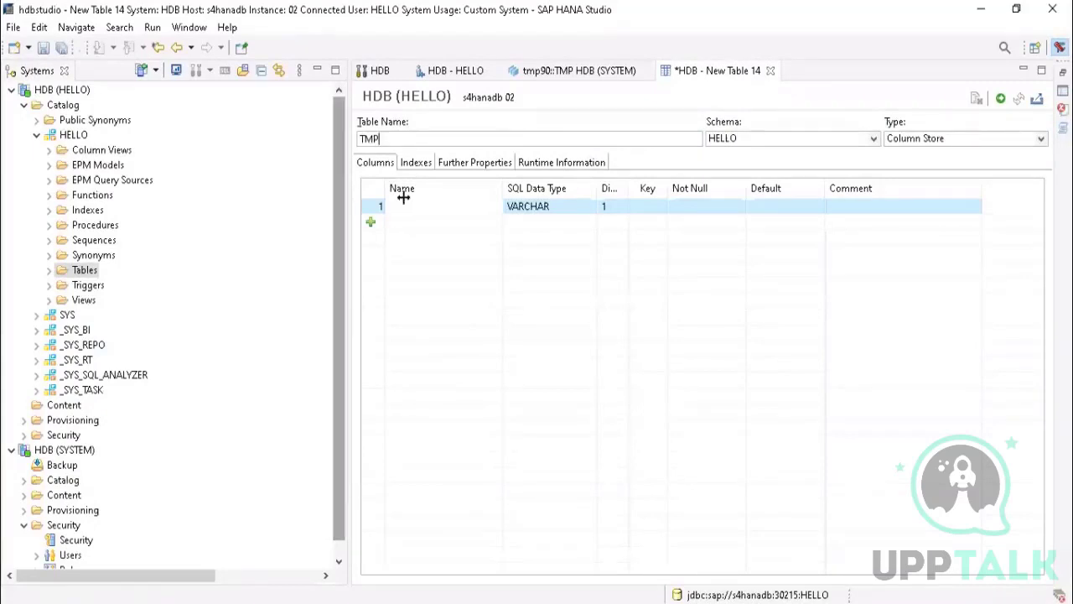
{"action": "left_click", "coordinate": [418, 206]}
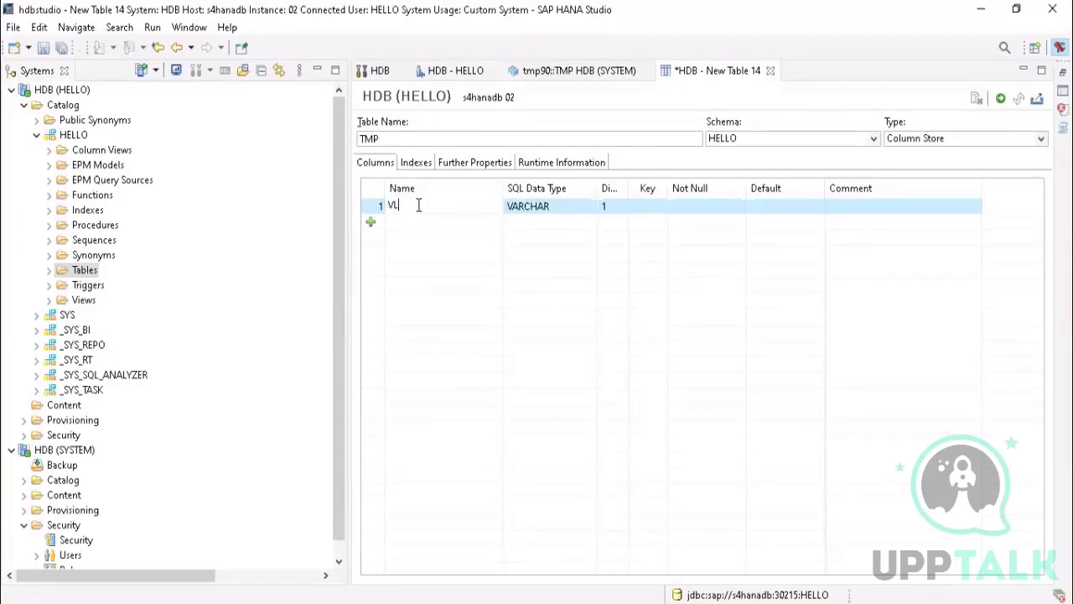
{"action": "left_click", "coordinate": [1000, 99]}
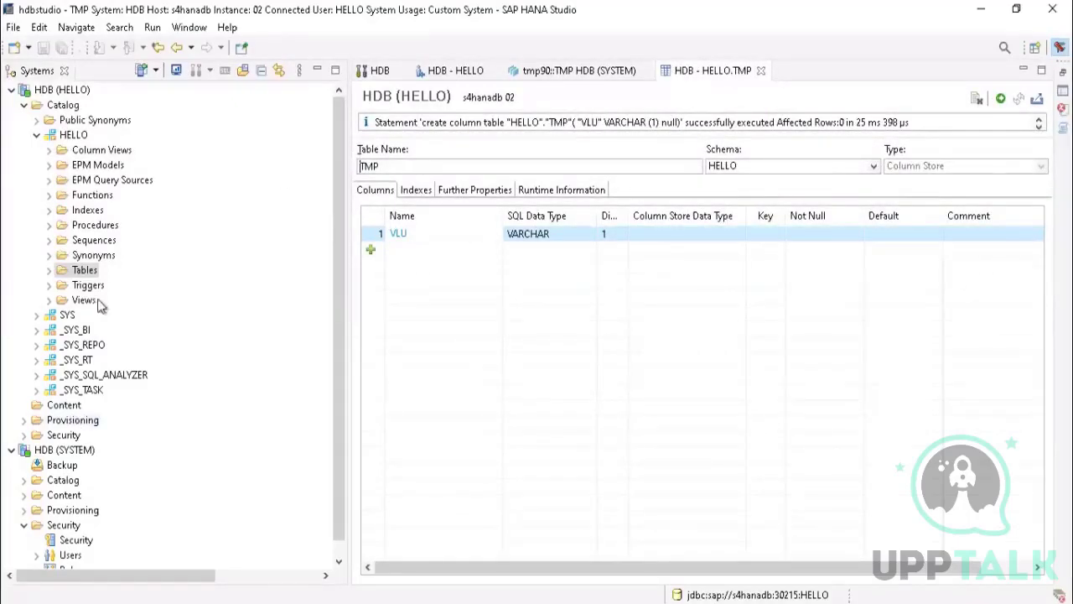
Step: Refresh and expand the HELLO schema's Tables folder, and select the TMP table
{"action": "right_click", "coordinate": [84, 276]}
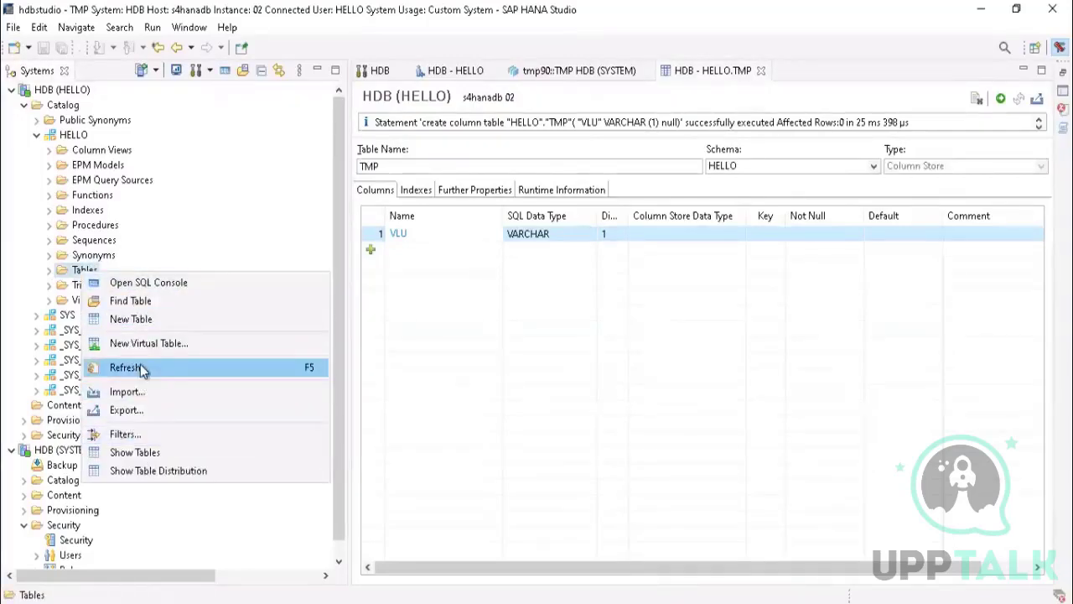
{"action": "left_click", "coordinate": [126, 367]}
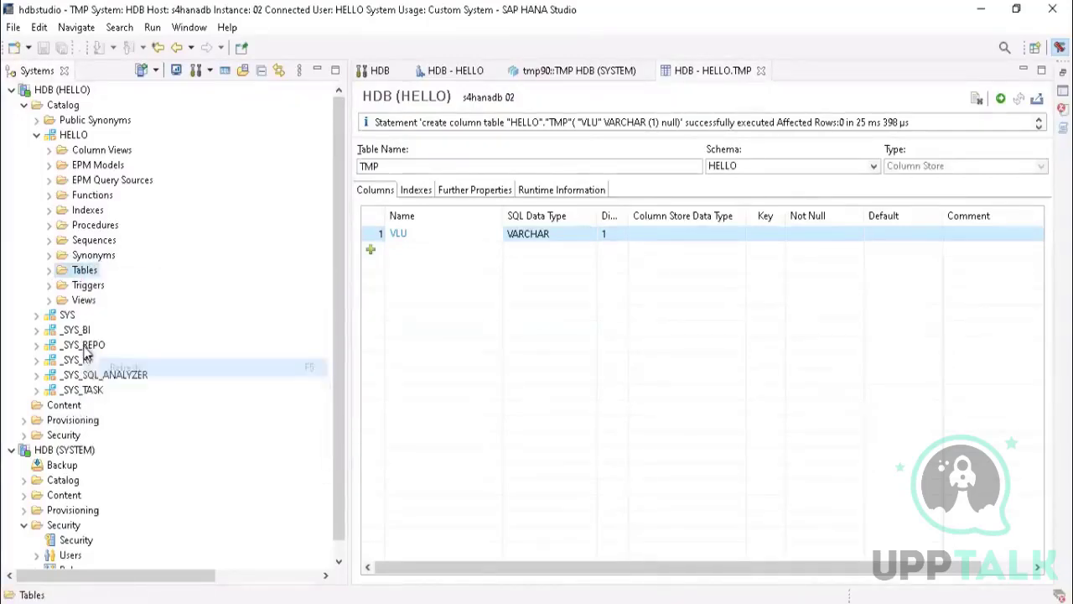
{"action": "left_click", "coordinate": [48, 271]}
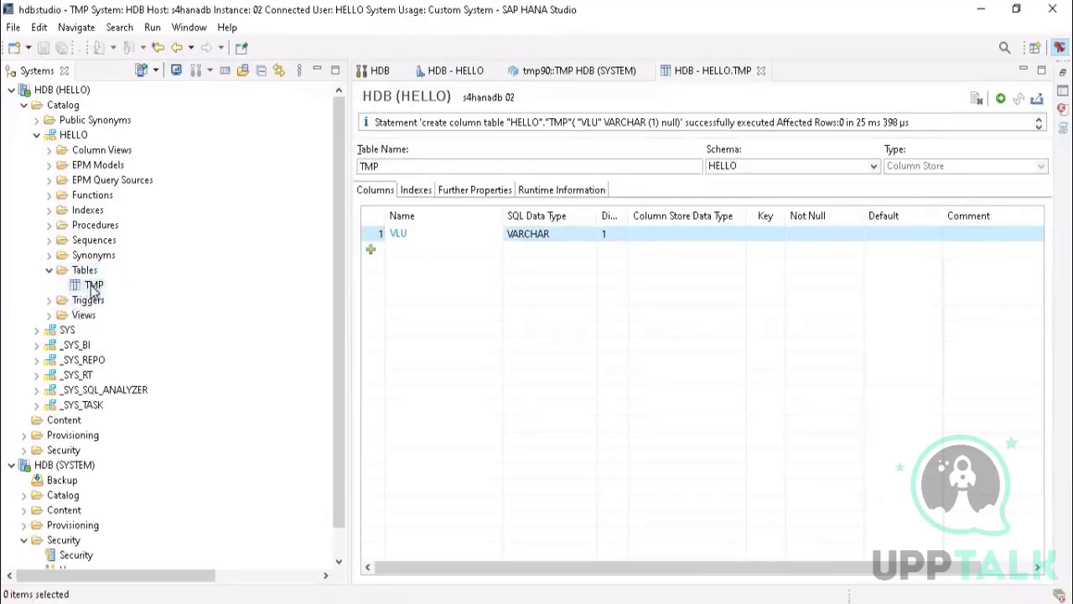
{"action": "left_click", "coordinate": [93, 286]}
Step: Delete the TMP table as a catalog object with the Cascade option, after comparing it with the Restrict and Delete All Rows options
{"action": "left_click_drag", "start_coordinate": [336, 145], "coordinate": [351, 219]}
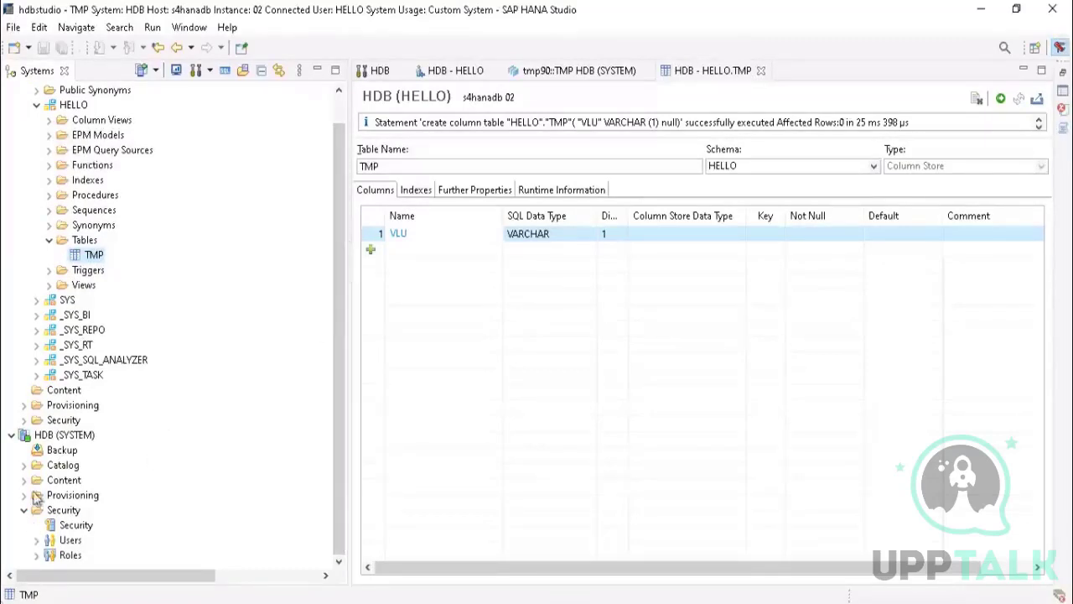
{"action": "right_click", "coordinate": [91, 256]}
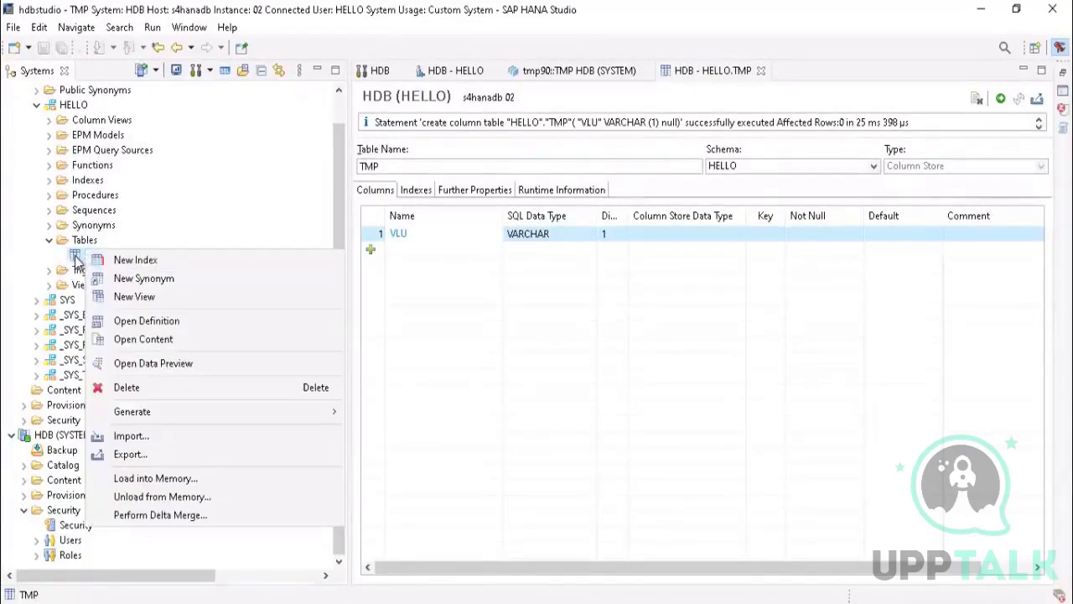
{"action": "key", "text": "Escape"}
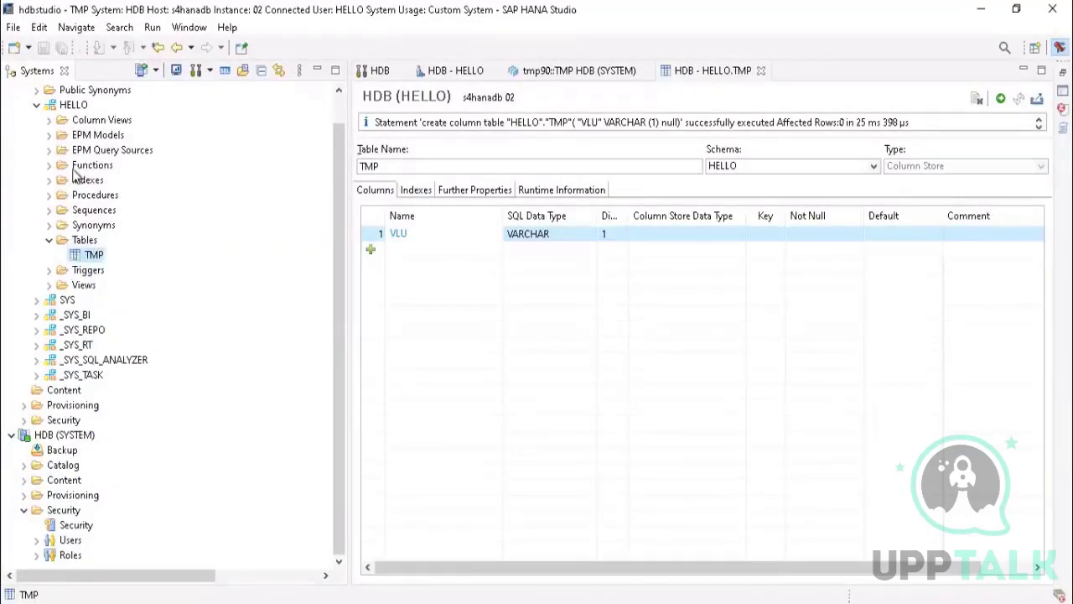
{"action": "right_click", "coordinate": [97, 256]}
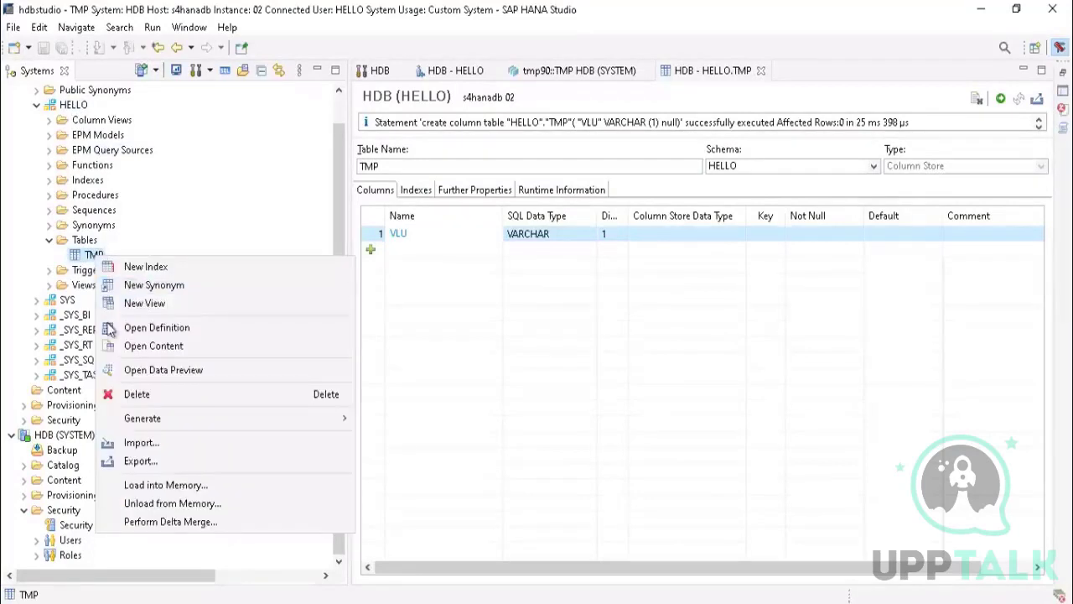
{"action": "left_click", "coordinate": [157, 398]}
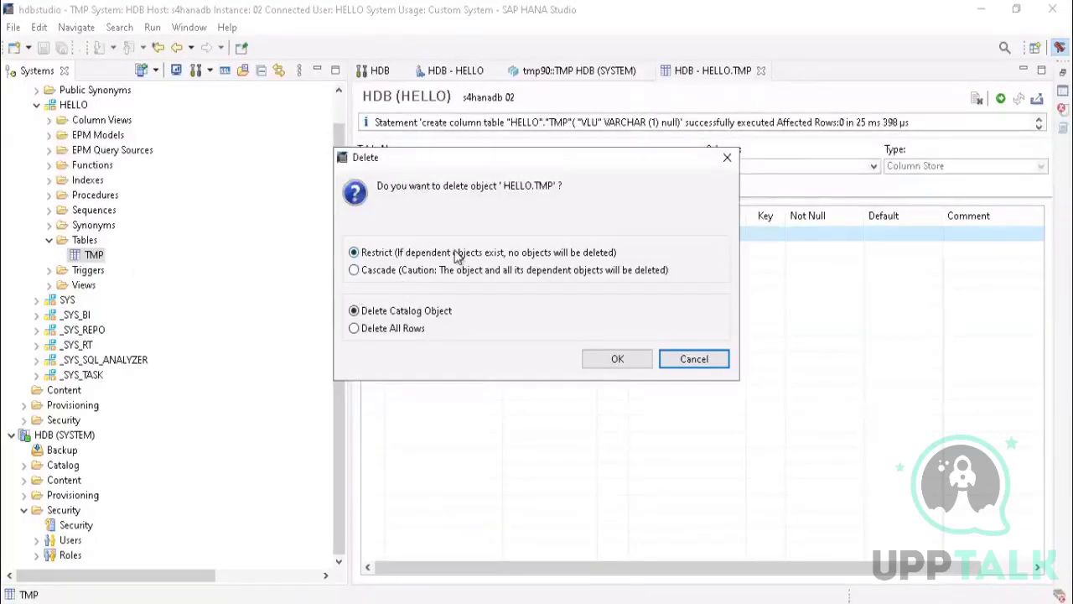
{"action": "left_click", "coordinate": [354, 271]}
{"action": "left_click", "coordinate": [374, 252]}
{"action": "left_click", "coordinate": [374, 270]}
{"action": "left_click", "coordinate": [374, 252]}
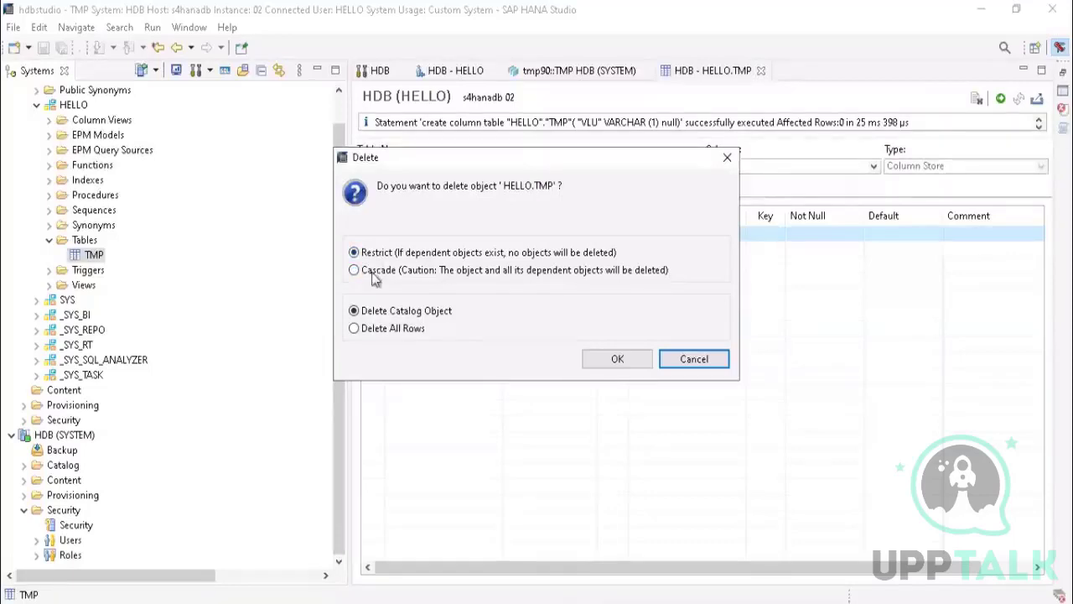
{"action": "left_click", "coordinate": [374, 270]}
{"action": "left_click", "coordinate": [377, 252]}
{"action": "left_click", "coordinate": [379, 272]}
{"action": "left_click", "coordinate": [377, 255]}
{"action": "left_click", "coordinate": [385, 270]}
{"action": "left_click", "coordinate": [379, 255]}
{"action": "left_click", "coordinate": [391, 276]}
{"action": "left_click", "coordinate": [396, 279]}
{"action": "left_click", "coordinate": [392, 253]}
{"action": "left_click", "coordinate": [382, 331]}
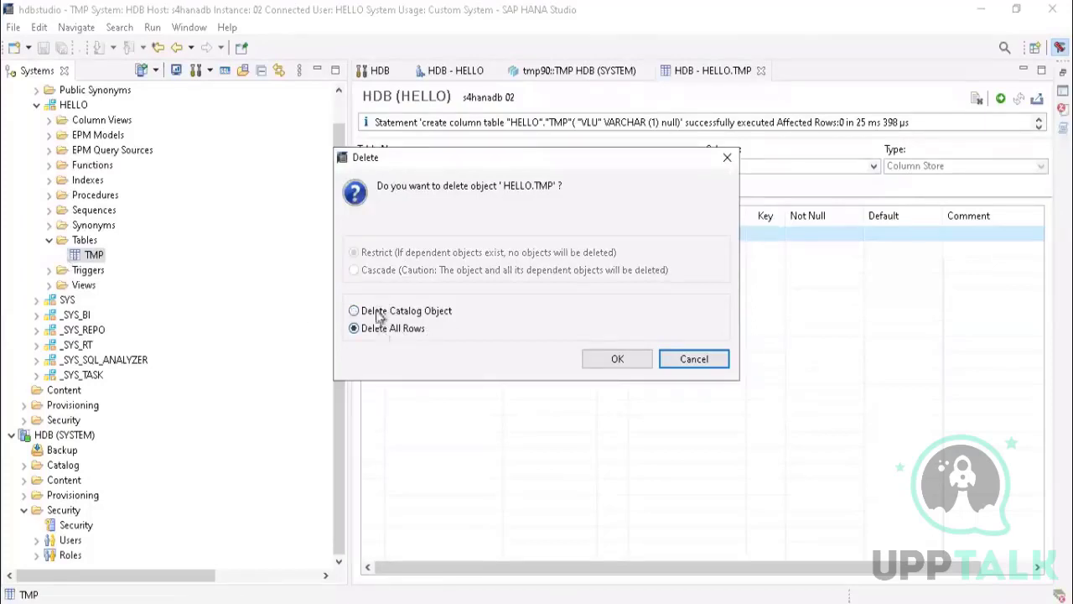
{"action": "left_click", "coordinate": [377, 312]}
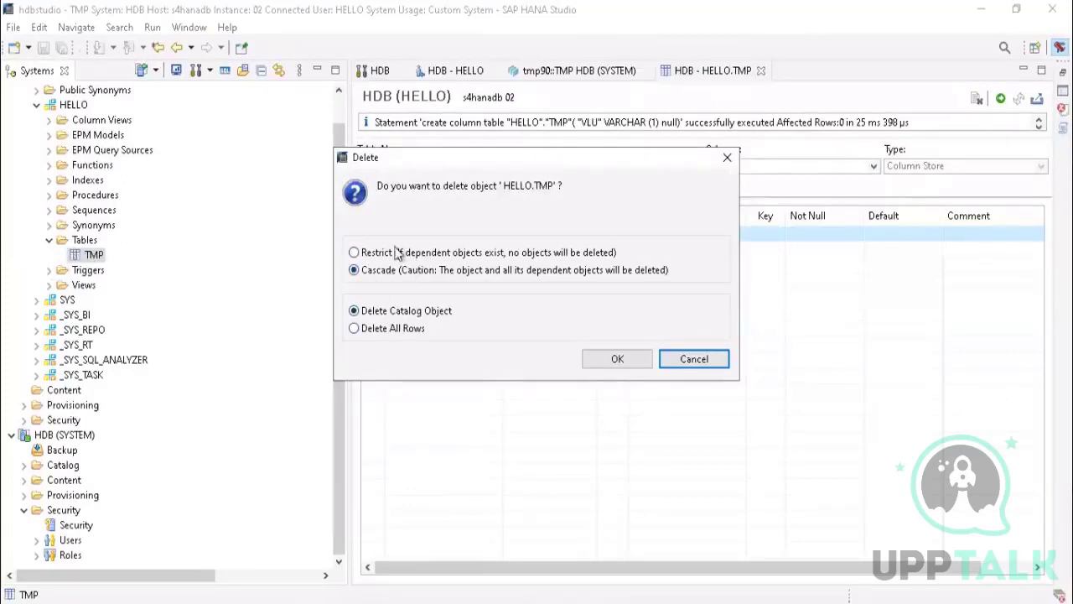
{"action": "left_click", "coordinate": [619, 359]}
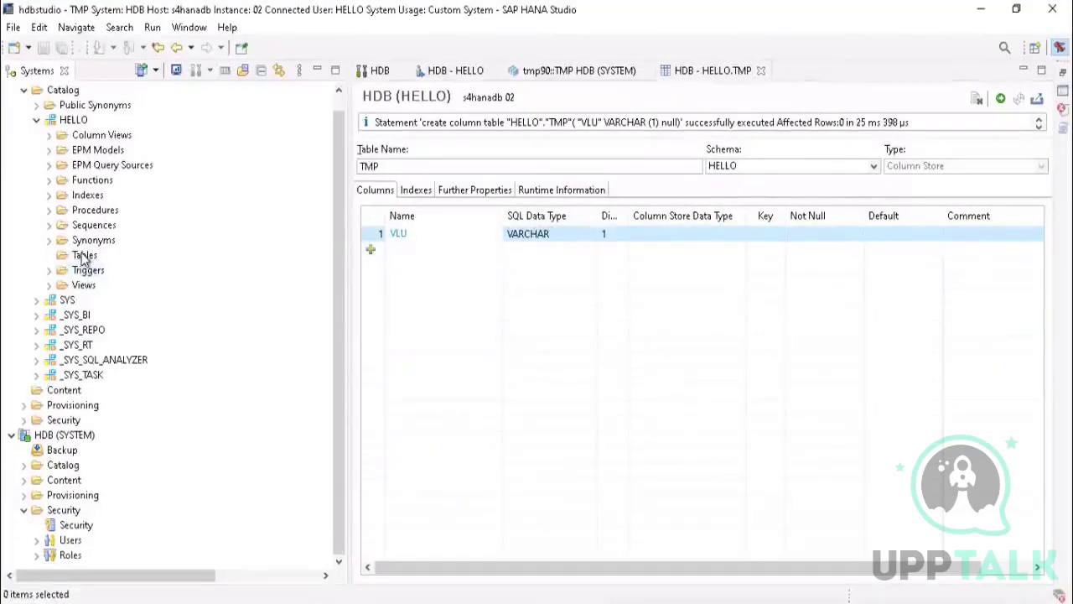
Step: Refresh the HELLO schema's Tables folder and close the HELLO.TMP, tmp90::TMP and HELLO user editors
{"action": "right_click", "coordinate": [90, 258]}
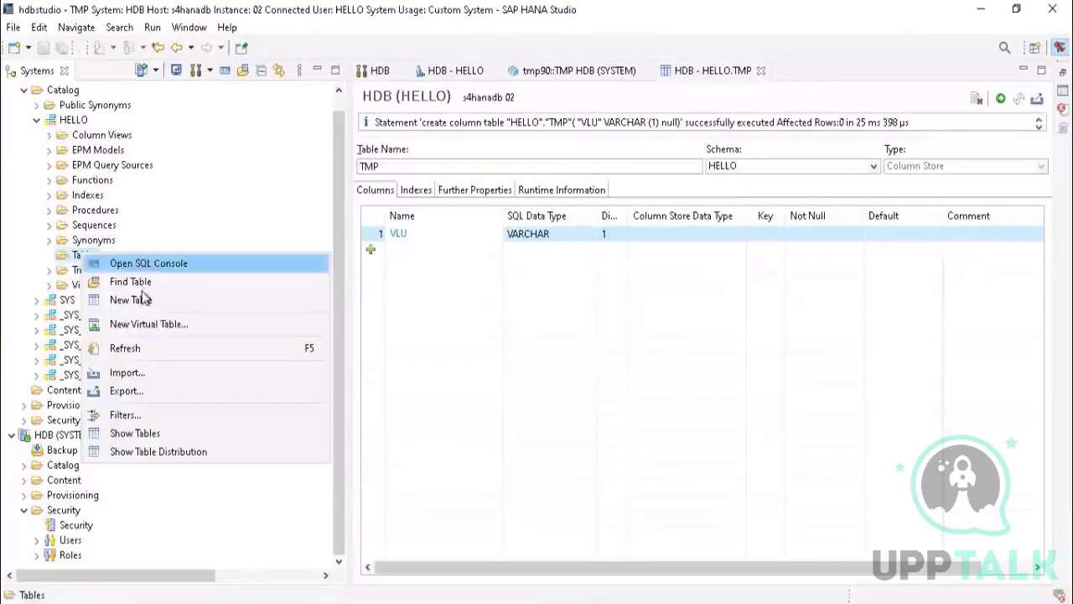
{"action": "left_click", "coordinate": [119, 345]}
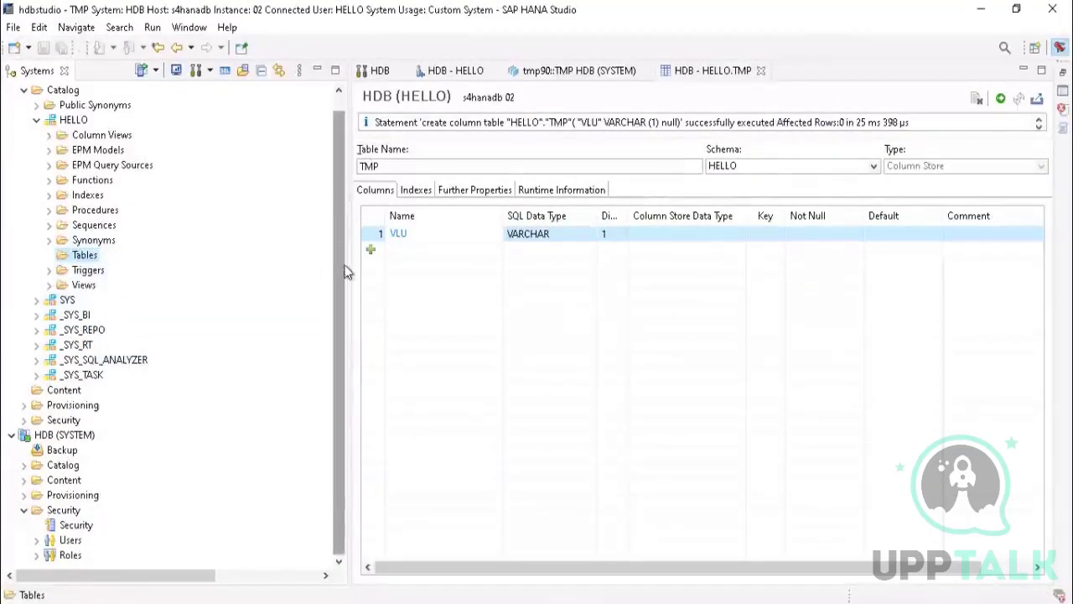
{"action": "left_click", "coordinate": [761, 71]}
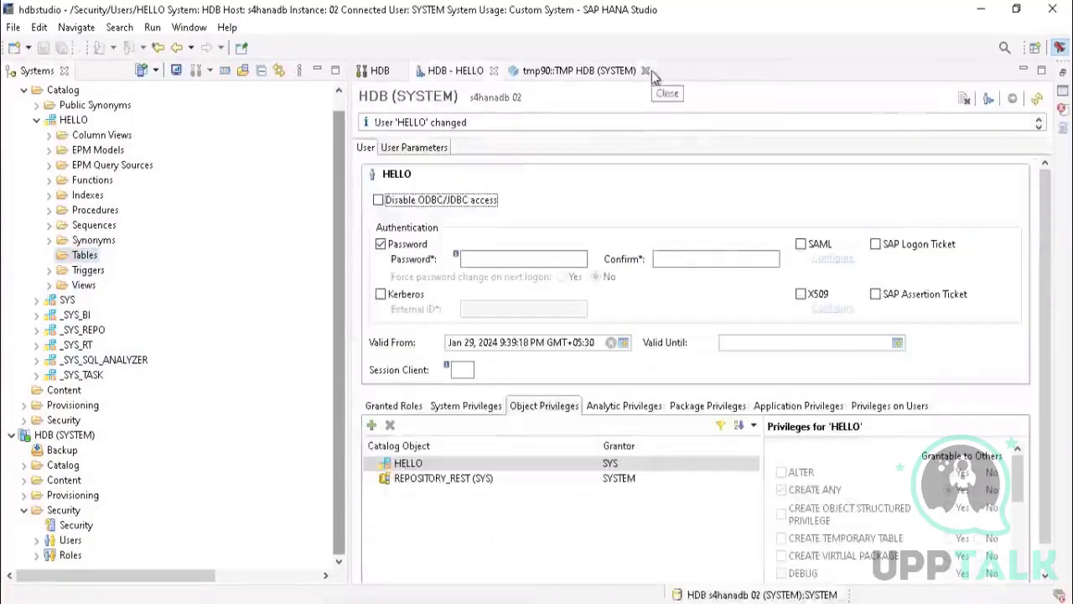
{"action": "left_click", "coordinate": [644, 70]}
{"action": "left_click", "coordinate": [494, 70]}
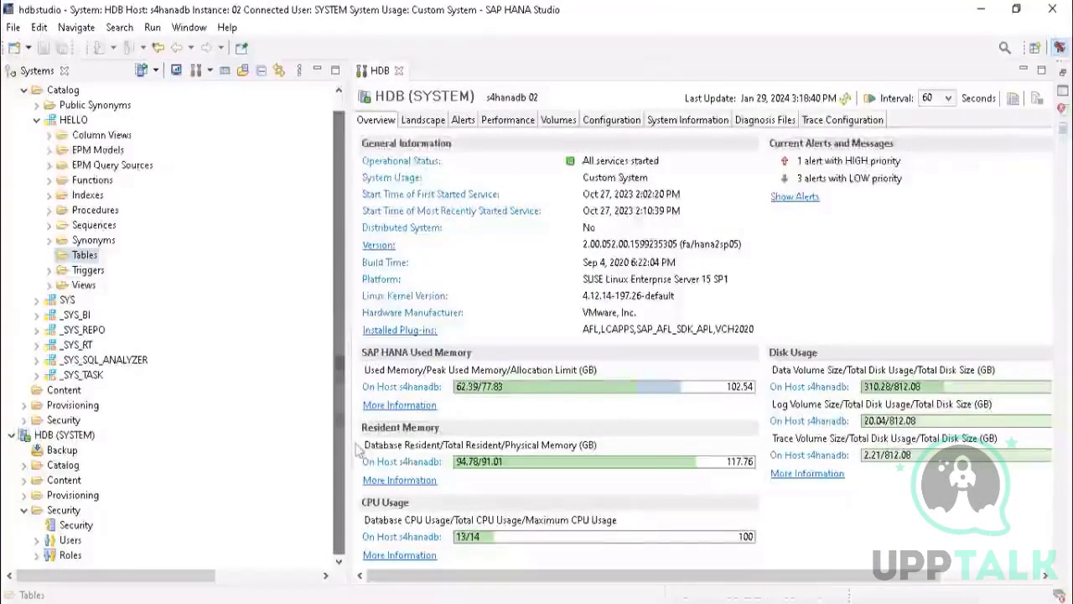
Step: Examine the columns of the TMP table in the SYSTEM schema of the HDB (SYSTEM) catalog, close its editor and select the schema
{"action": "left_click", "coordinate": [66, 435]}
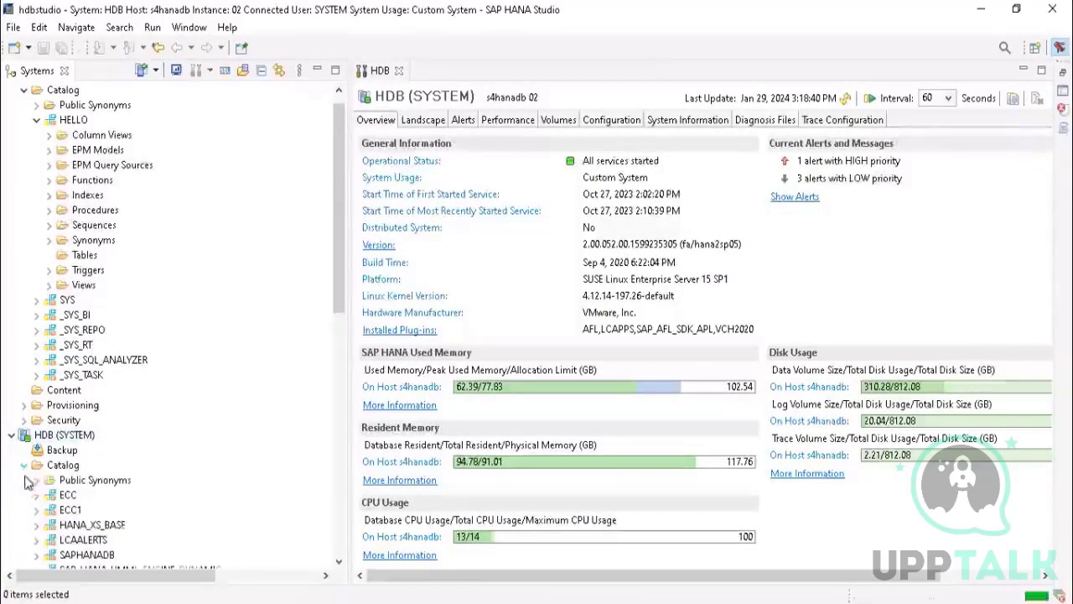
{"action": "left_click_drag", "start_coordinate": [336, 277], "coordinate": [338, 426]}
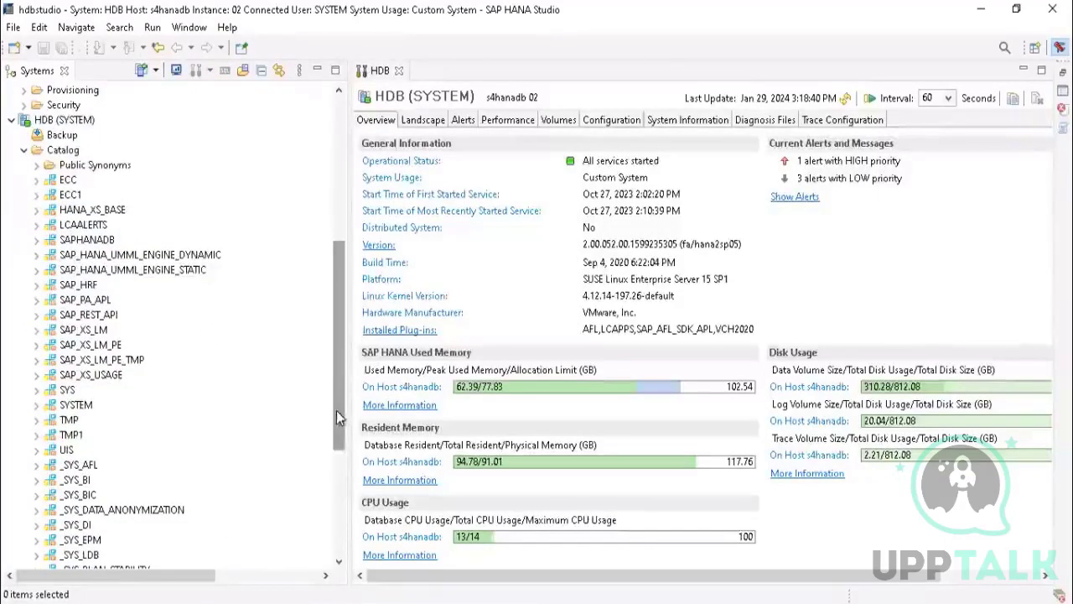
{"action": "left_click", "coordinate": [37, 405]}
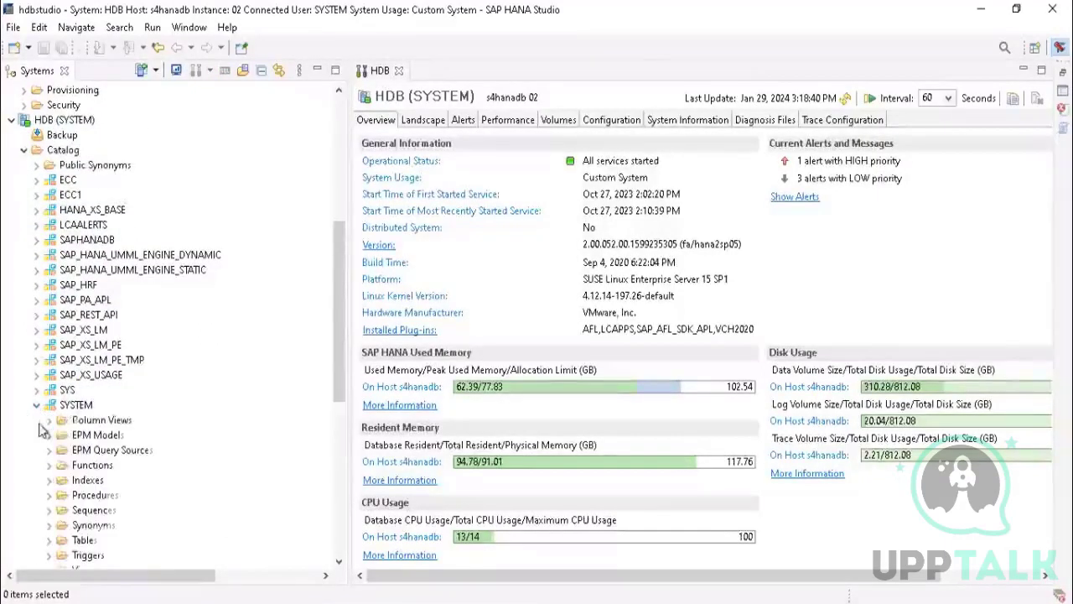
{"action": "left_click_drag", "start_coordinate": [338, 304], "coordinate": [342, 370]}
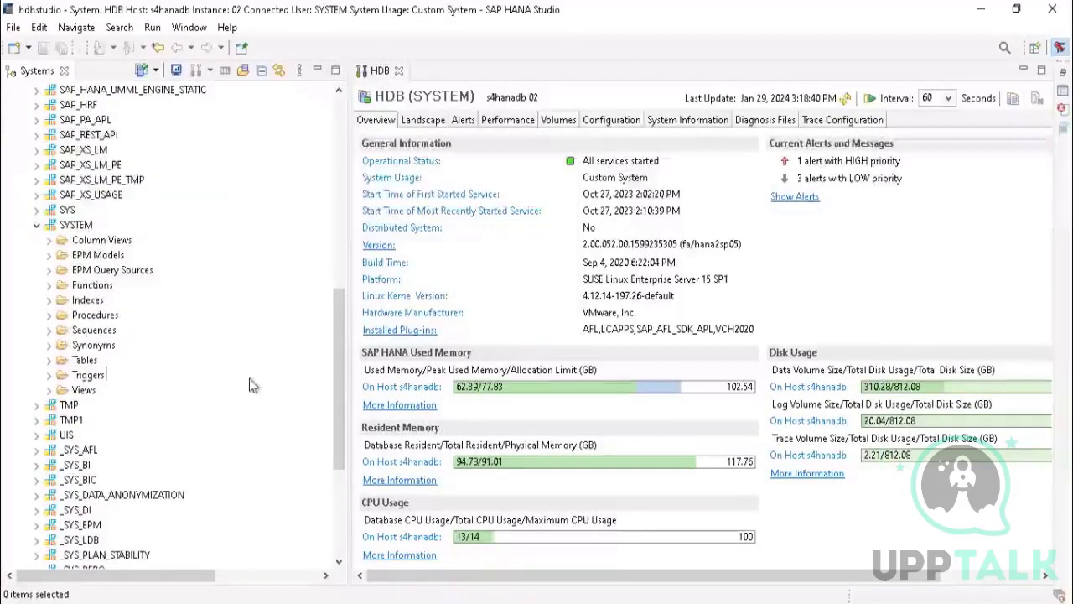
{"action": "left_click", "coordinate": [51, 360]}
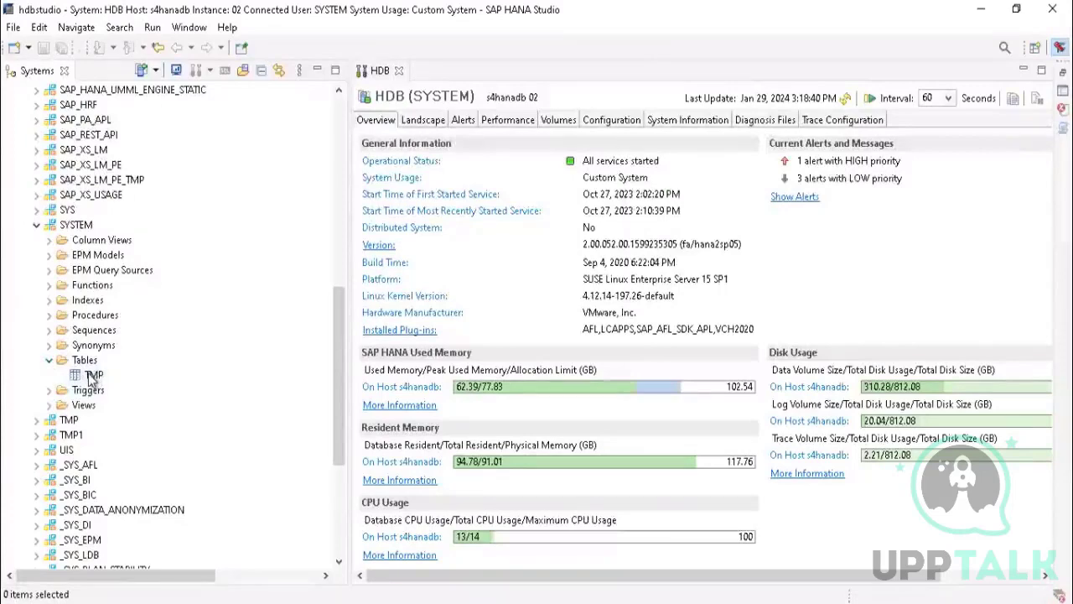
{"action": "double_click", "coordinate": [92, 375]}
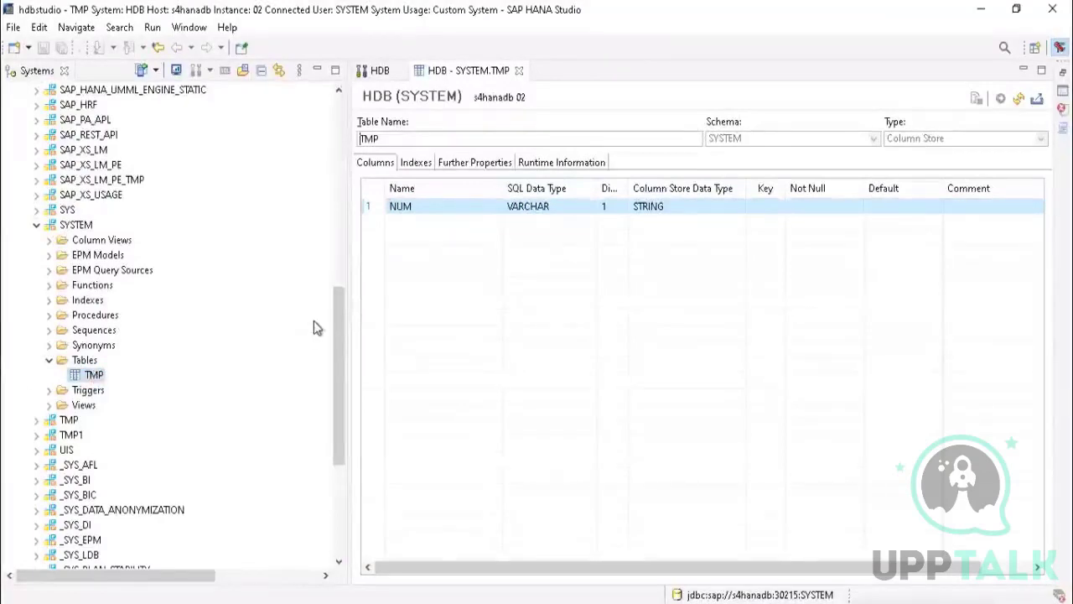
{"action": "left_click", "coordinate": [519, 71]}
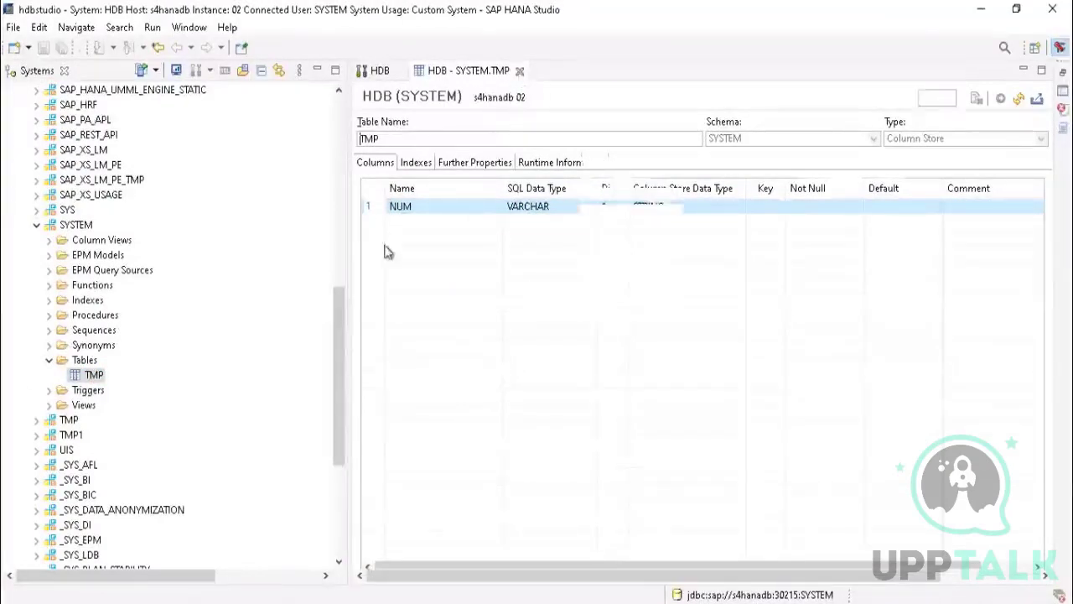
{"action": "left_click_drag", "start_coordinate": [336, 321], "coordinate": [338, 304]}
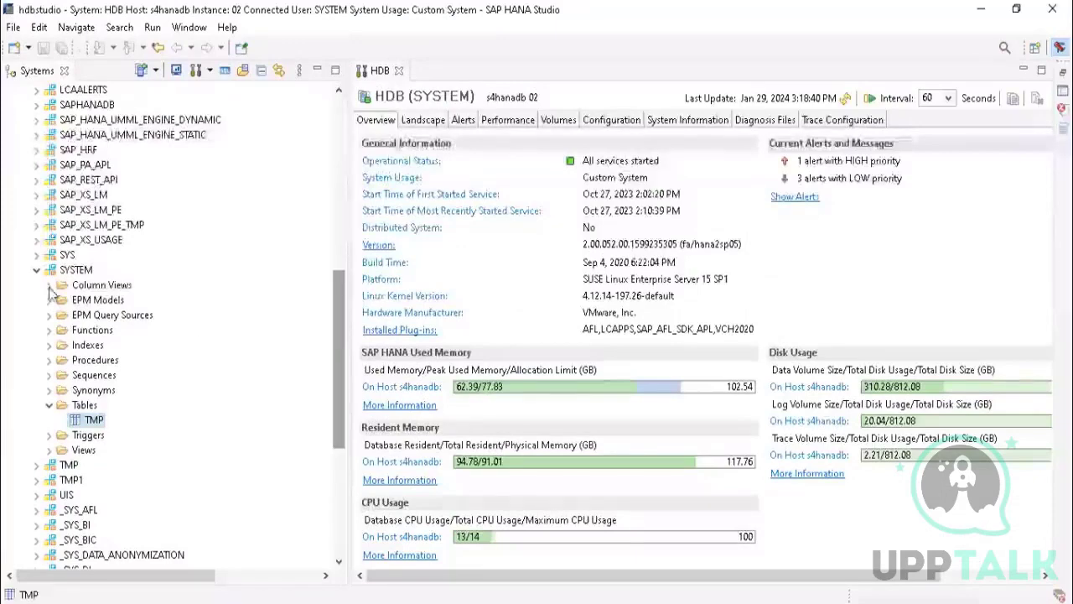
{"action": "left_click", "coordinate": [76, 270]}
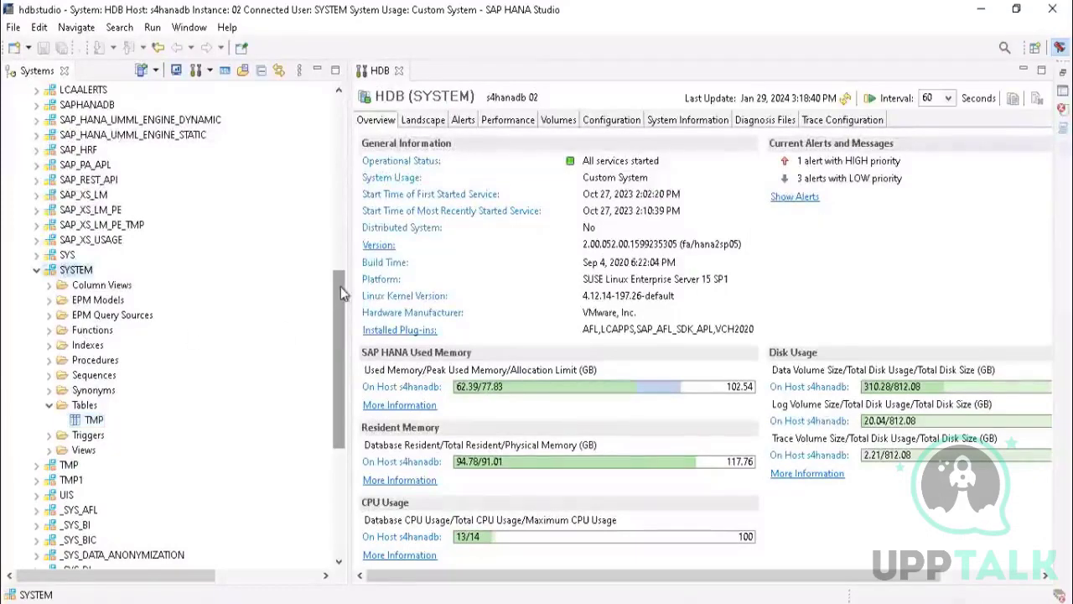
Step: Open the HELLO user from the HDB (SYSTEM) security users and review its system privileges and object privileges
{"action": "left_click_drag", "start_coordinate": [341, 291], "coordinate": [339, 408]}
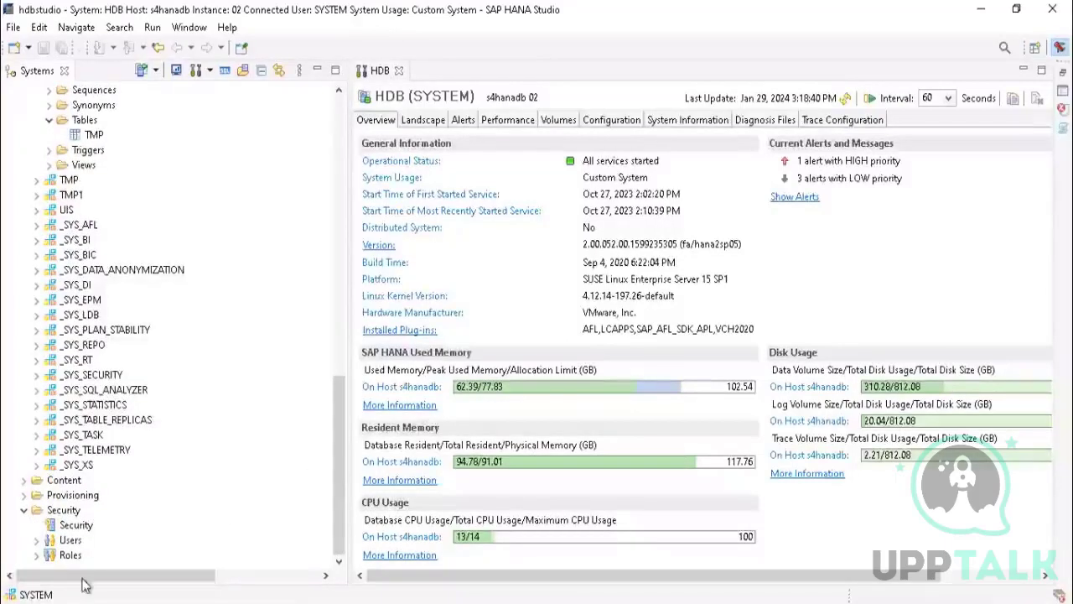
{"action": "left_click", "coordinate": [35, 542]}
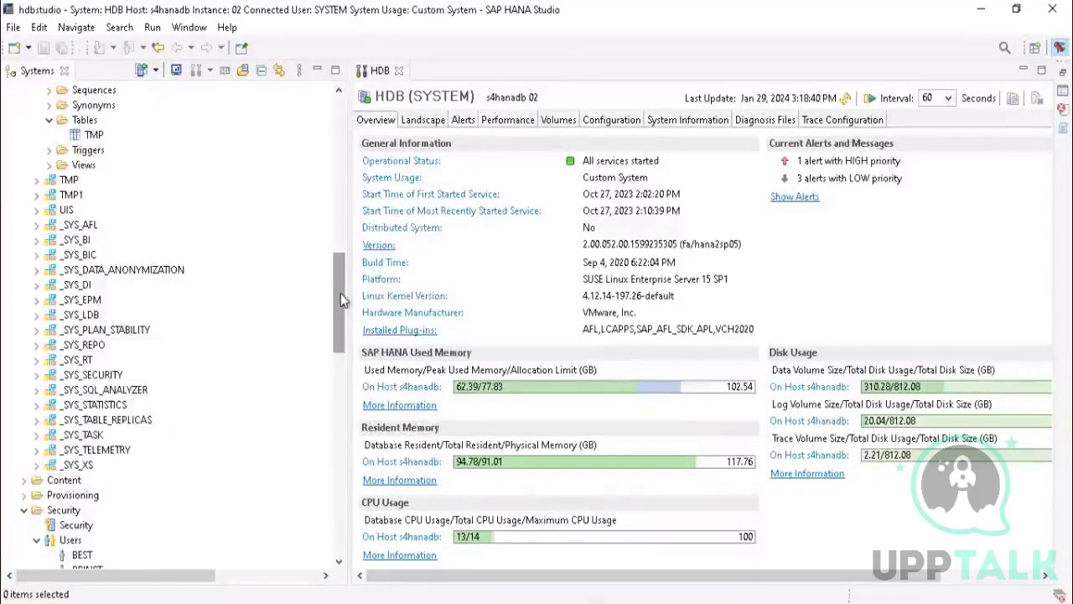
{"action": "scroll", "coordinate": [341, 300], "scroll_direction": "down", "scroll_amount": 7}
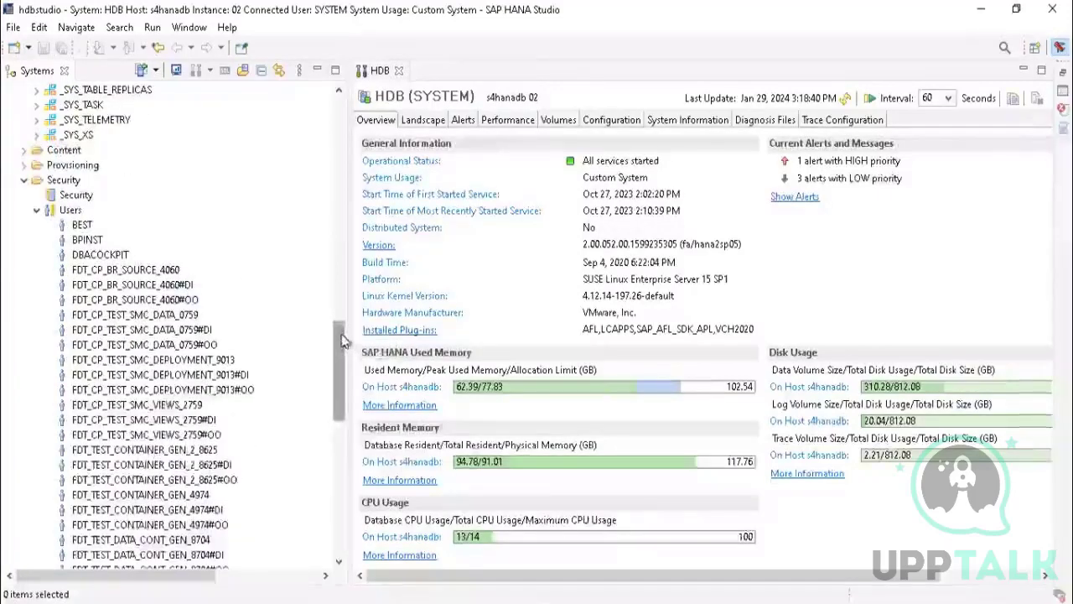
{"action": "scroll", "coordinate": [340, 340], "scroll_direction": "down", "scroll_amount": 9}
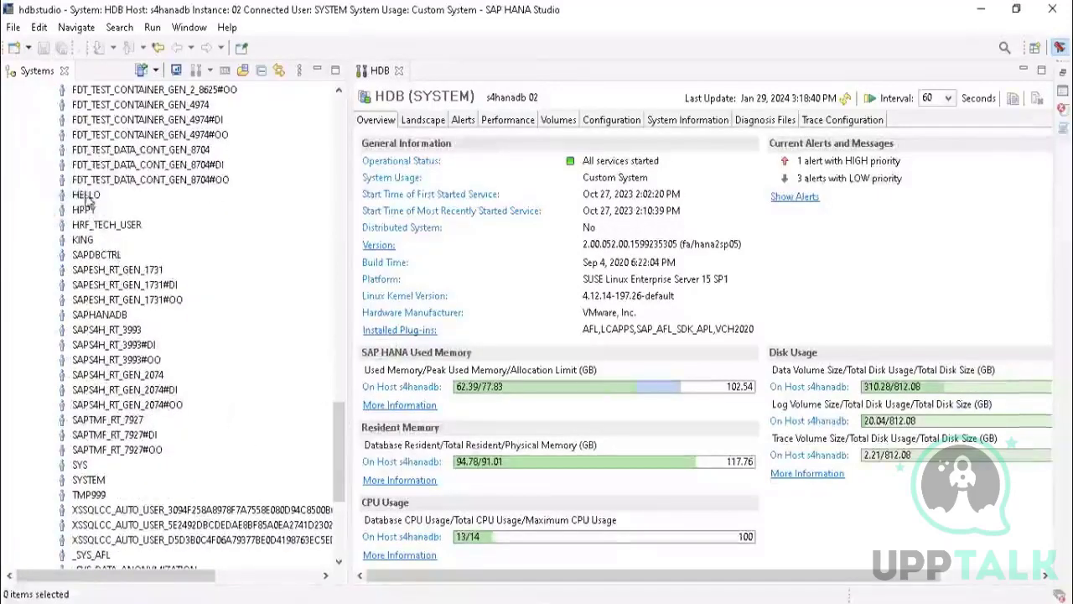
{"action": "double_click", "coordinate": [87, 198]}
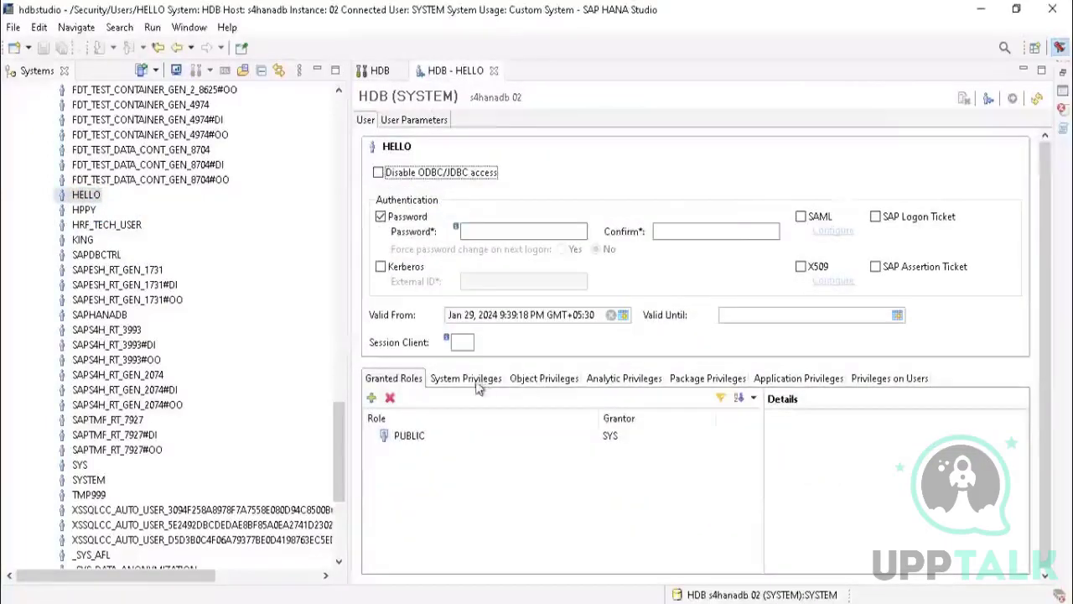
{"action": "left_click", "coordinate": [474, 380]}
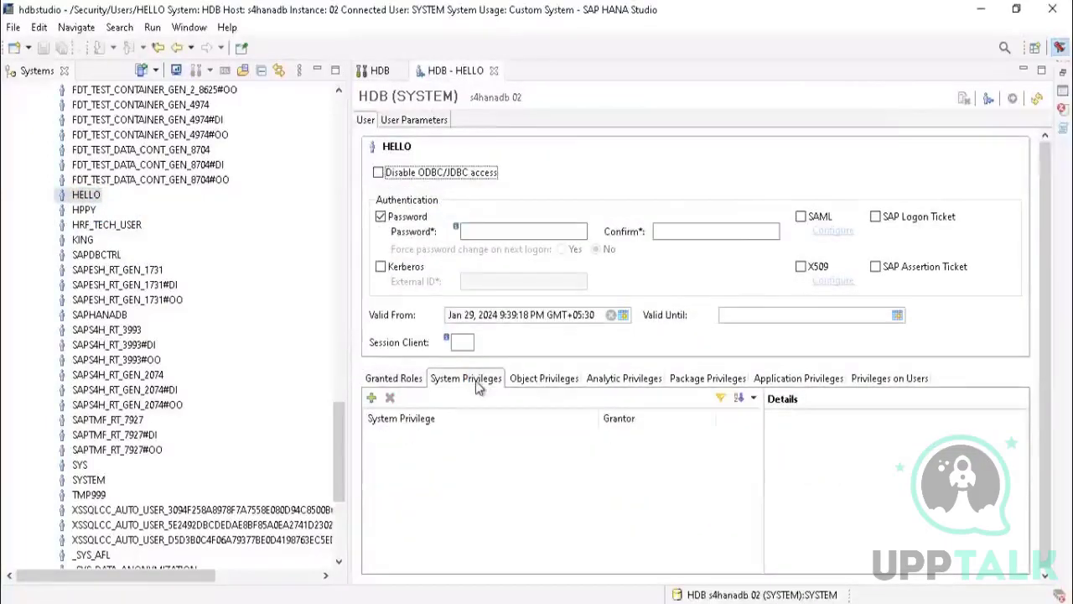
{"action": "left_click", "coordinate": [534, 382]}
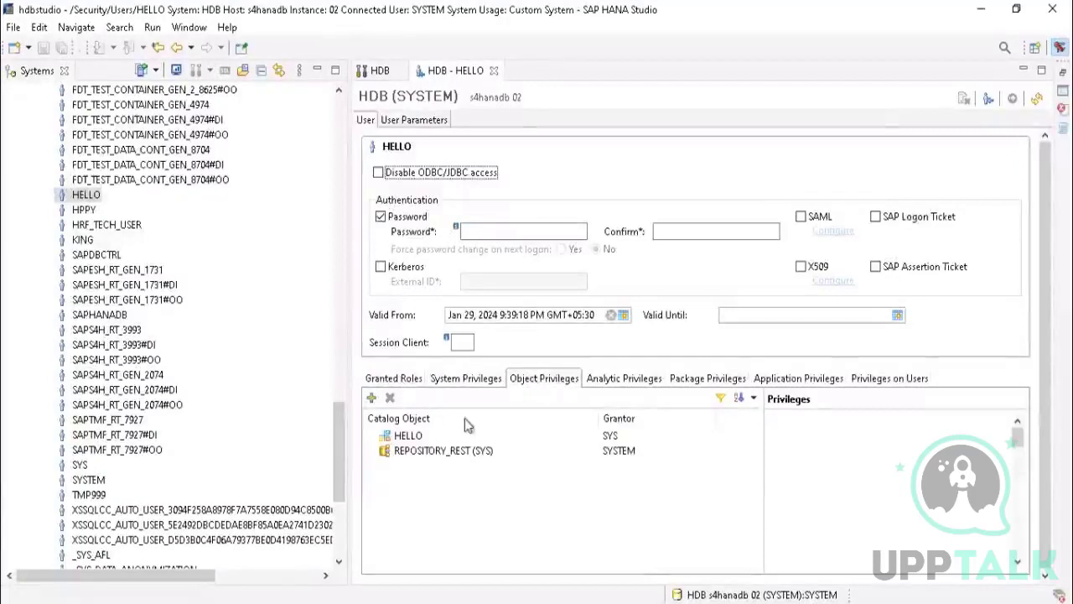
Step: Start adding an object privilege to the HELLO user and search the catalog objects for "system"
{"action": "left_click", "coordinate": [372, 398]}
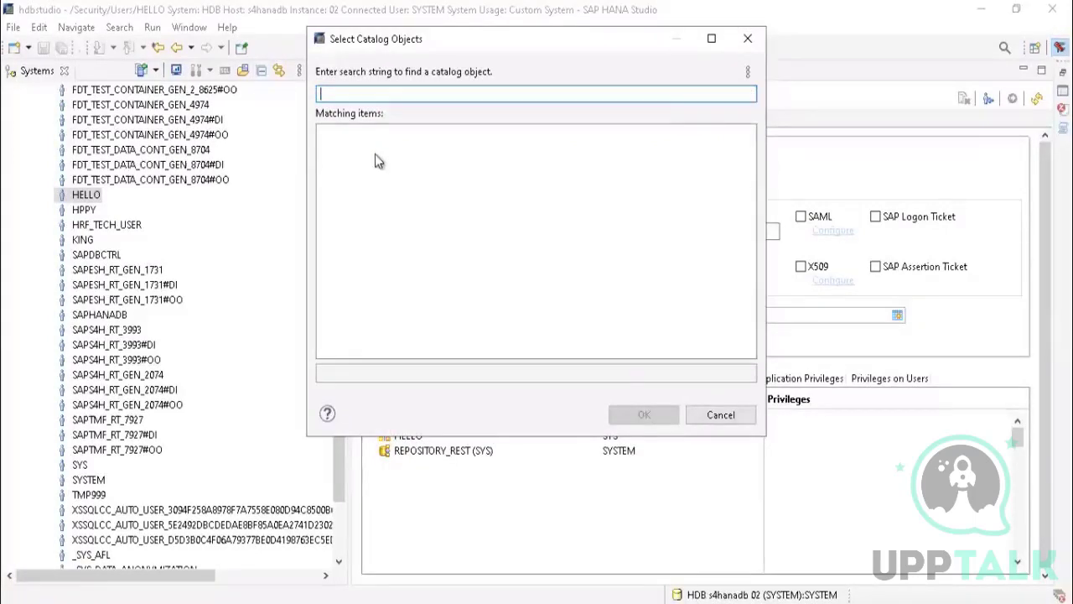
{"action": "left_click", "coordinate": [612, 602]}
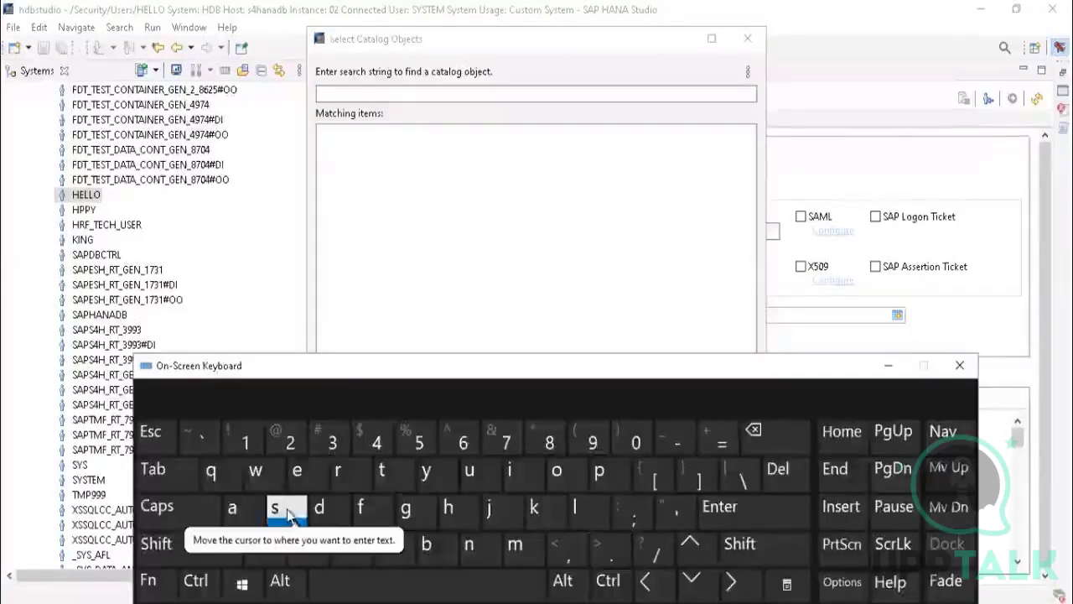
{"action": "left_click", "coordinate": [432, 476]}
{"action": "left_click", "coordinate": [282, 512]}
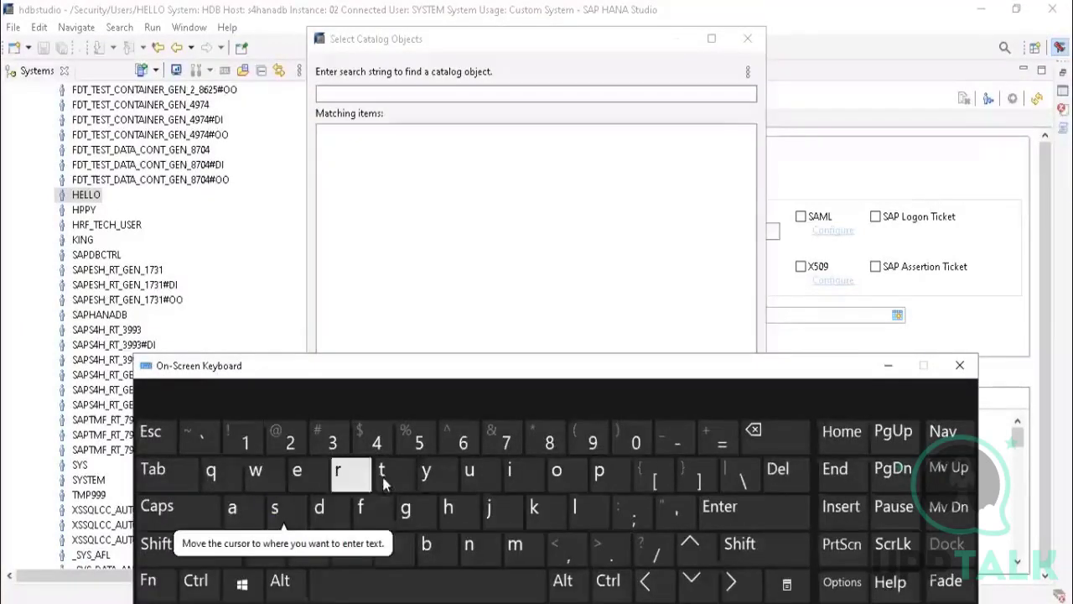
{"action": "left_click", "coordinate": [331, 93]}
{"action": "left_click", "coordinate": [282, 520]}
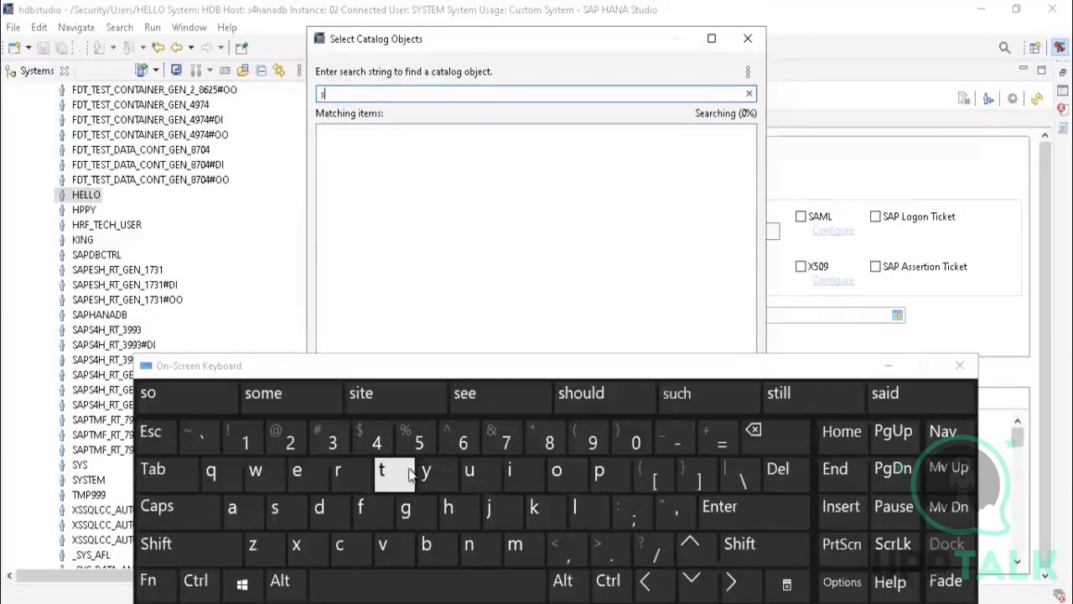
{"action": "left_click", "coordinate": [426, 471]}
{"action": "left_click", "coordinate": [280, 508]}
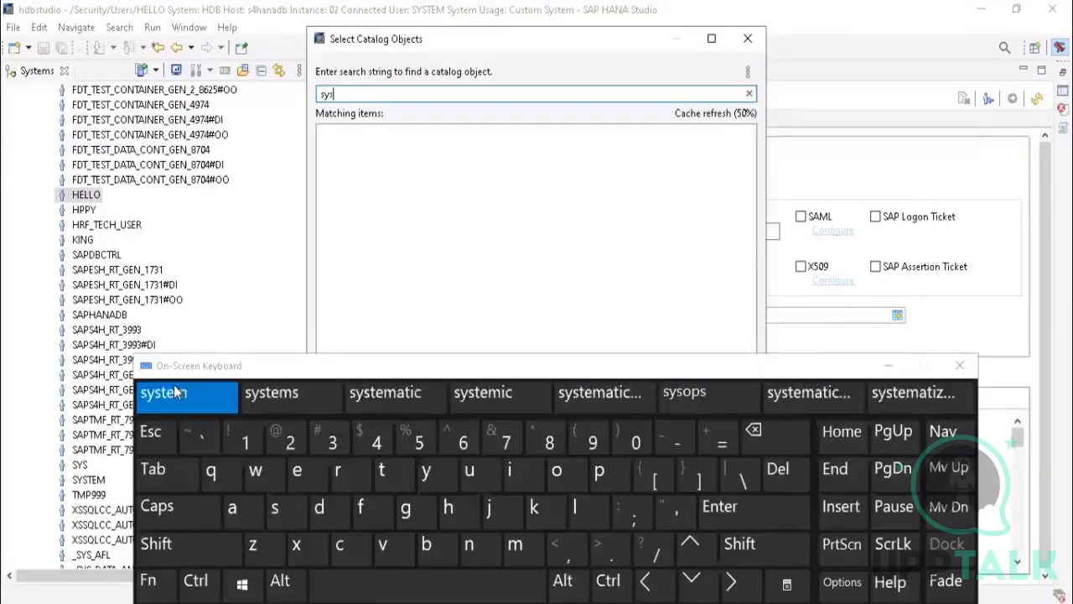
{"action": "left_click", "coordinate": [163, 393]}
{"action": "left_click", "coordinate": [775, 438]}
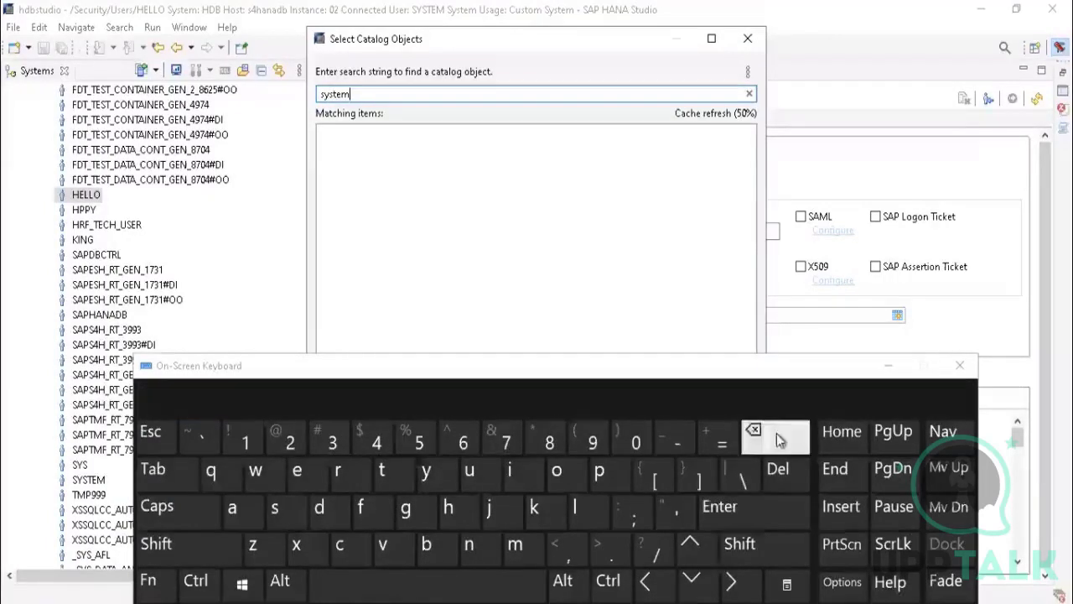
{"action": "left_click", "coordinate": [766, 503]}
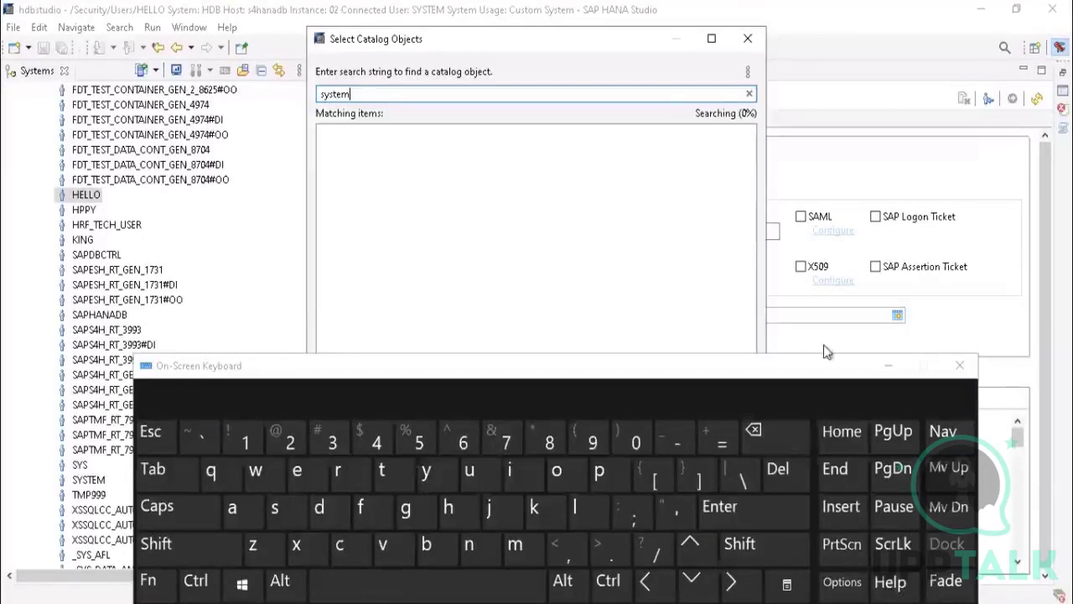
{"action": "left_click", "coordinate": [888, 366]}
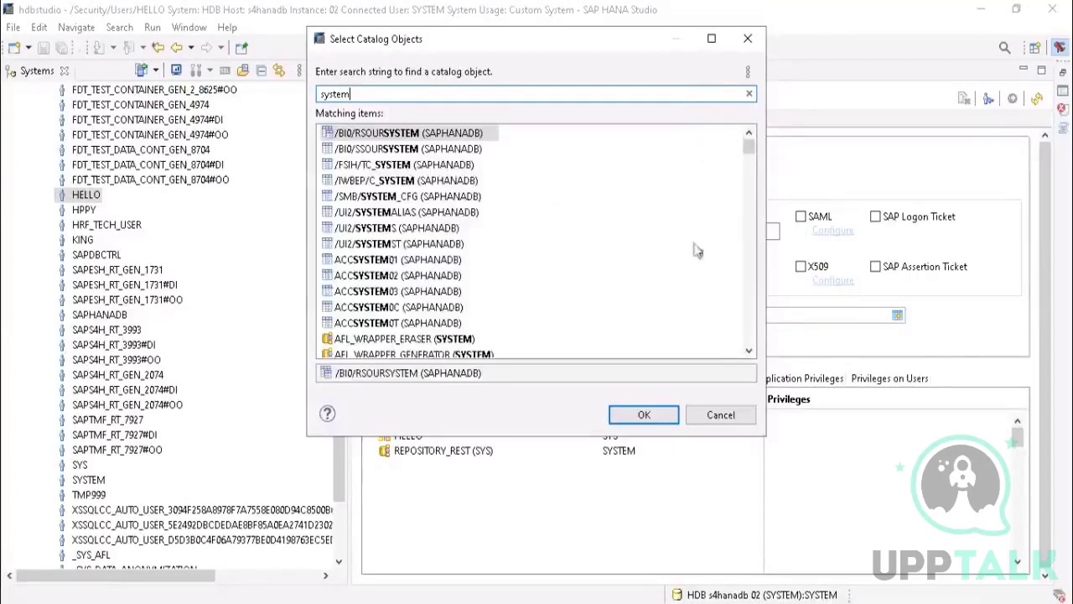
Step: Look through the matching catalog objects for the SYSTEM schema and close the selection without adding any object
{"action": "mouse_move", "coordinate": [747, 149]}
{"action": "left_mouse_down"}
{"action": "mouse_move", "coordinate": [767, 375]}
{"action": "mouse_move", "coordinate": [746, 134]}
{"action": "left_mouse_up"}
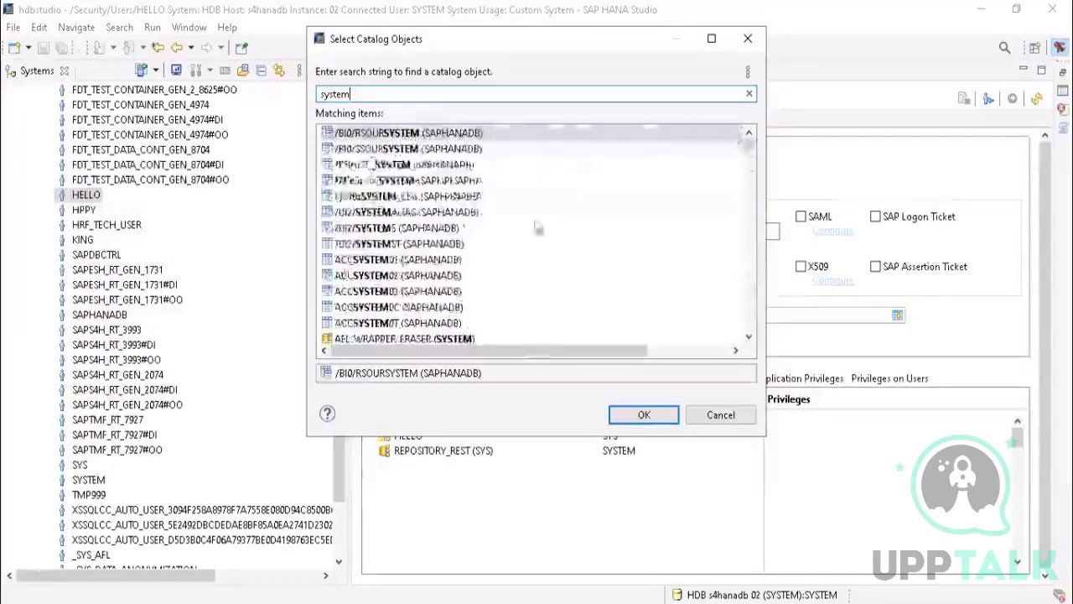
{"action": "left_click", "coordinate": [359, 261]}
{"action": "scroll", "coordinate": [406, 304], "scroll_direction": "down", "scroll_amount": 1}
{"action": "scroll", "coordinate": [406, 305], "scroll_direction": "down", "scroll_amount": 2}
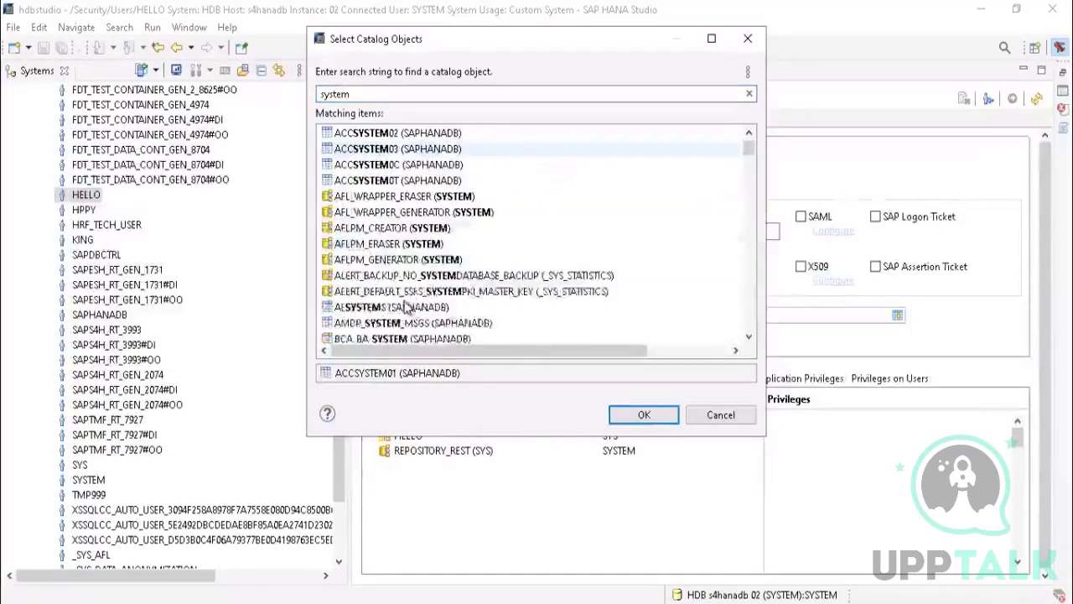
{"action": "scroll", "coordinate": [406, 308], "scroll_direction": "down", "scroll_amount": 15}
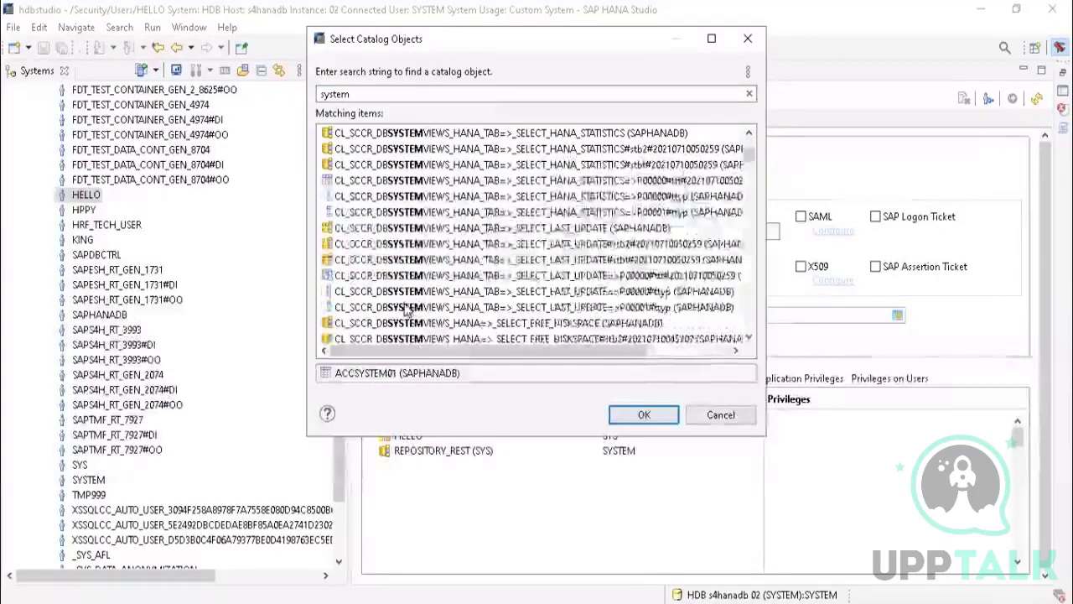
{"action": "scroll", "coordinate": [407, 310], "scroll_direction": "down", "scroll_amount": 12}
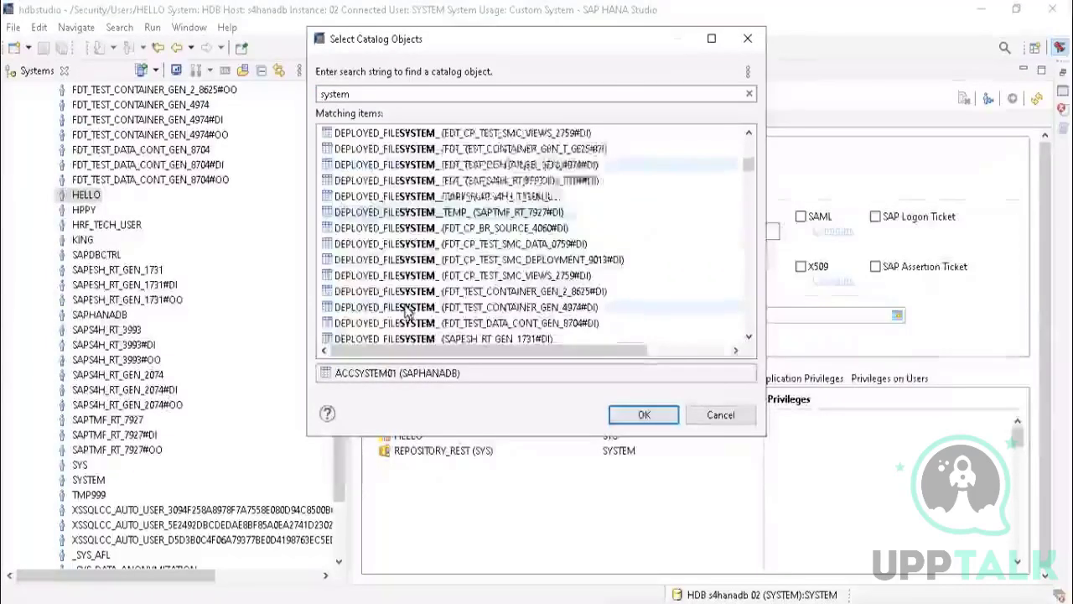
{"action": "scroll", "coordinate": [408, 312], "scroll_direction": "down", "scroll_amount": 12}
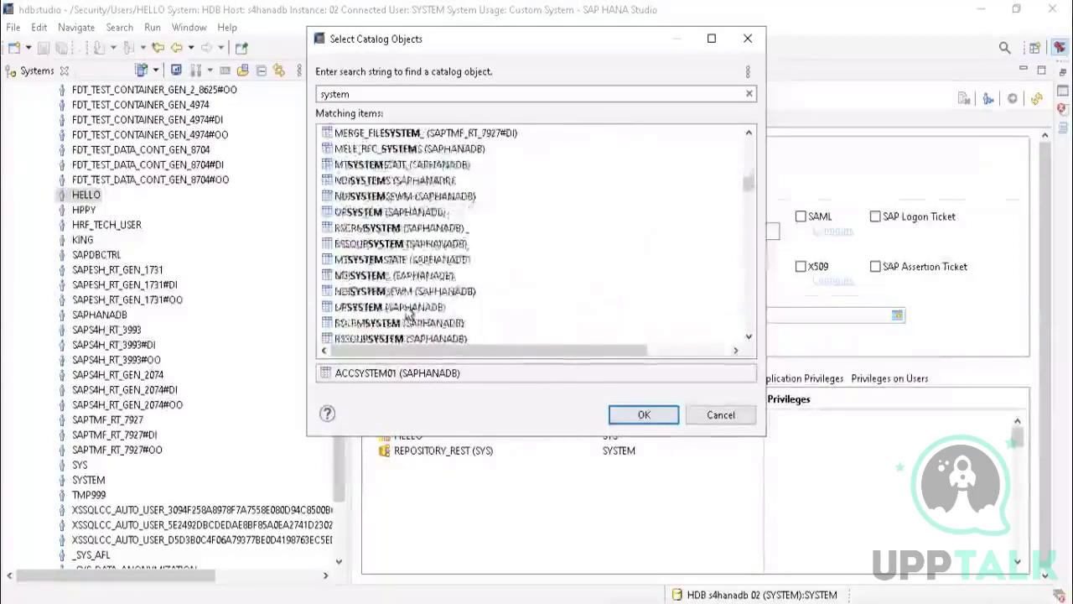
{"action": "scroll", "coordinate": [409, 312], "scroll_direction": "down", "scroll_amount": 12}
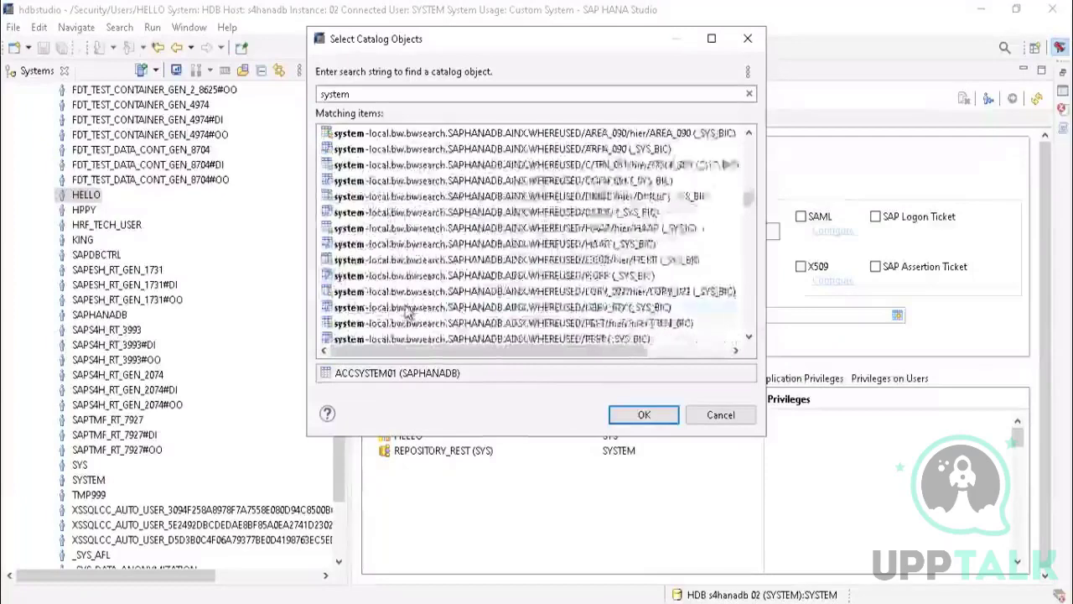
{"action": "scroll", "coordinate": [409, 312], "scroll_direction": "down", "scroll_amount": 12}
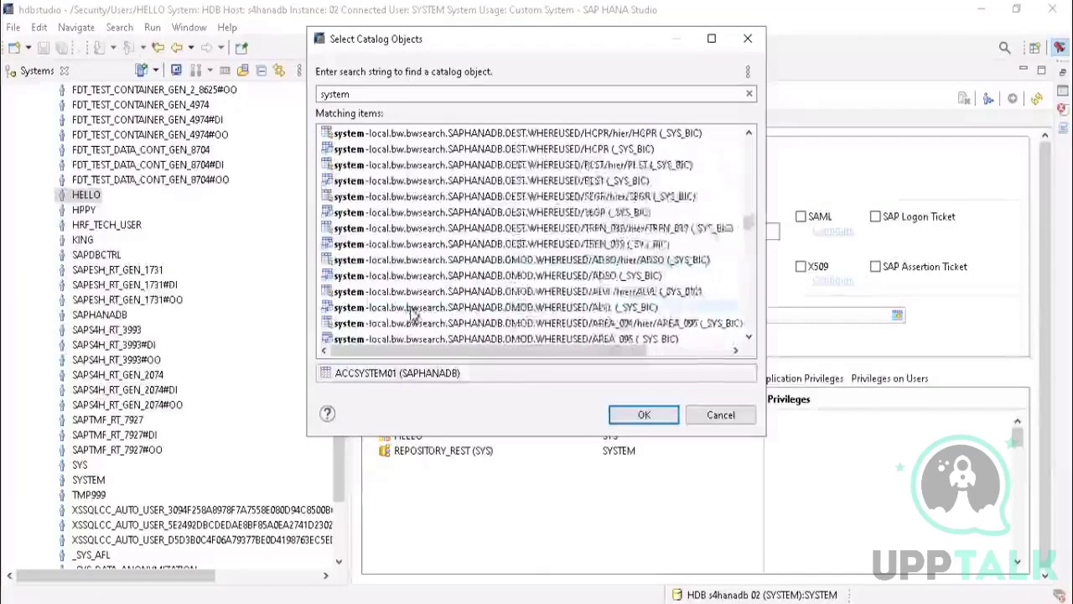
{"action": "scroll", "coordinate": [411, 312], "scroll_direction": "down", "scroll_amount": 10}
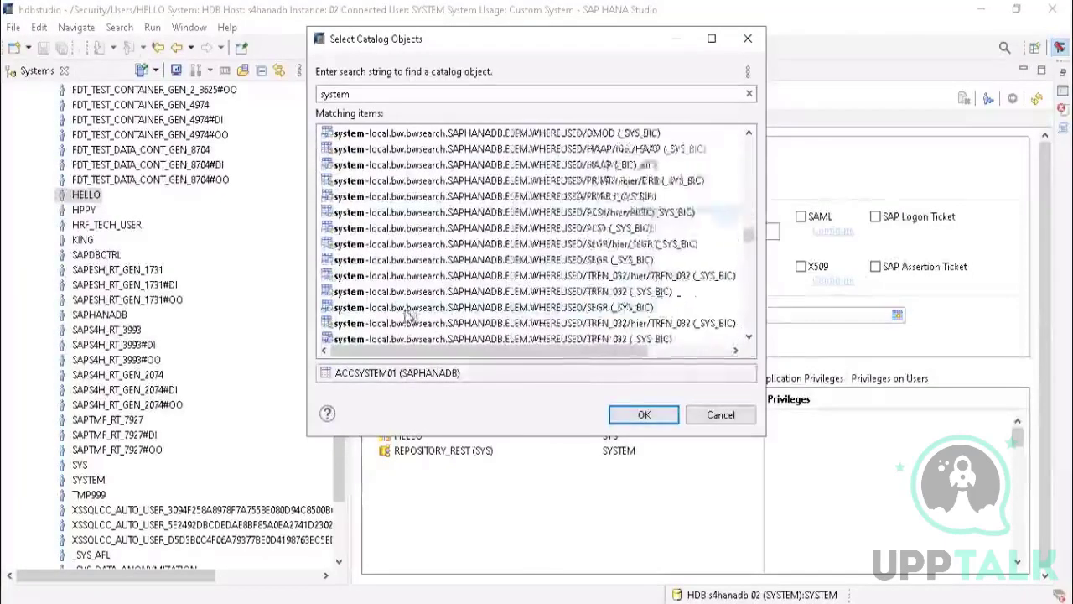
{"action": "scroll", "coordinate": [409, 312], "scroll_direction": "down", "scroll_amount": 5}
{"action": "left_click_drag", "start_coordinate": [749, 240], "coordinate": [749, 325]}
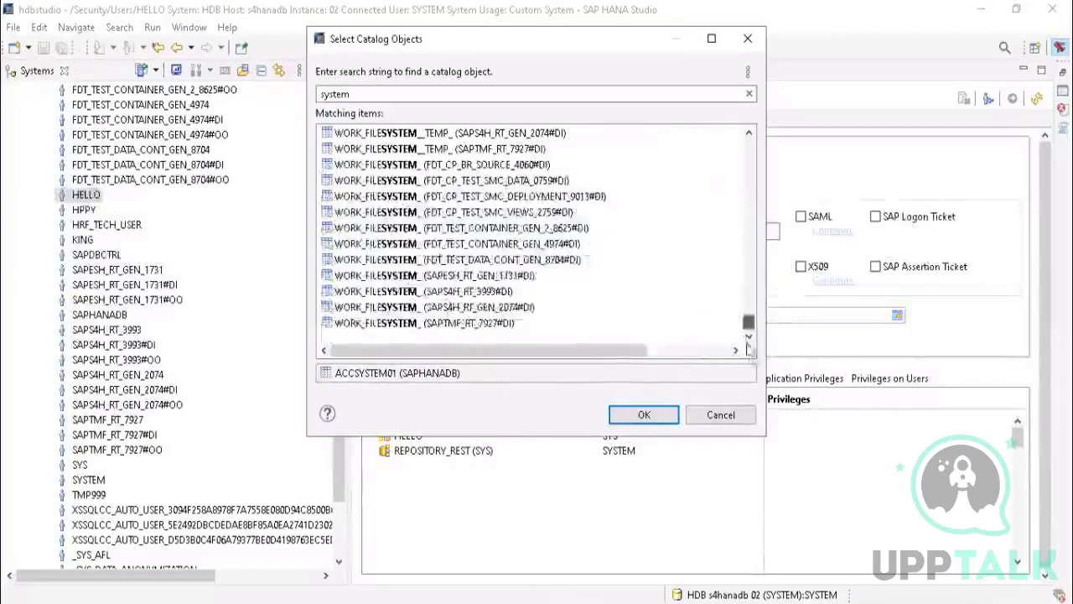
{"action": "left_click", "coordinate": [748, 39]}
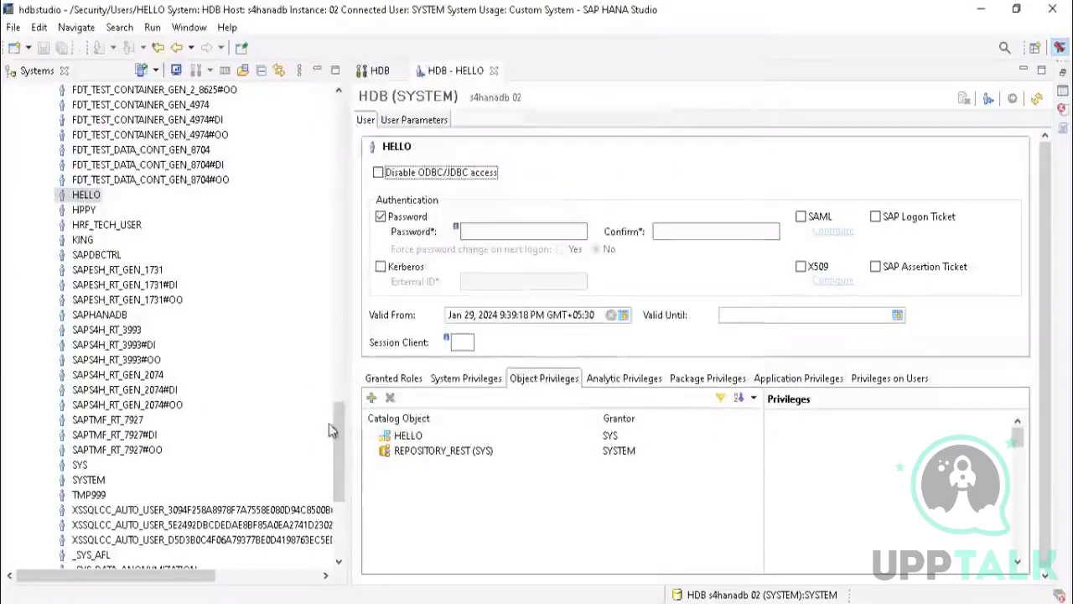
{"action": "scroll", "coordinate": [334, 415], "scroll_direction": "up", "scroll_amount": 10}
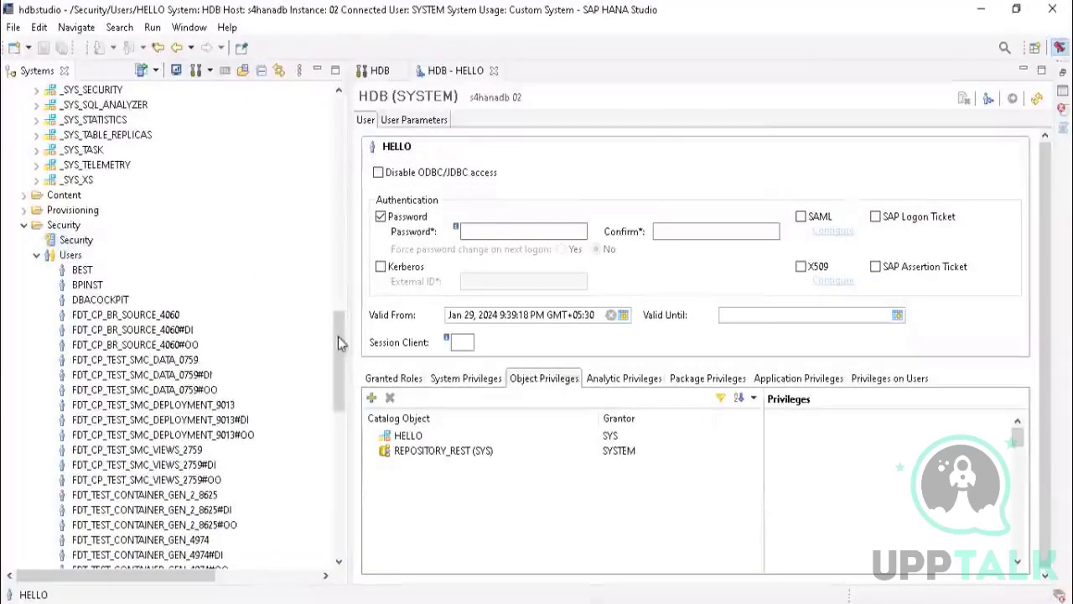
Step: Open an SQL console on the HDB (SYSTEM) catalog and bring up the on-screen keyboard for text entry
{"action": "left_click_drag", "start_coordinate": [340, 343], "coordinate": [339, 187]}
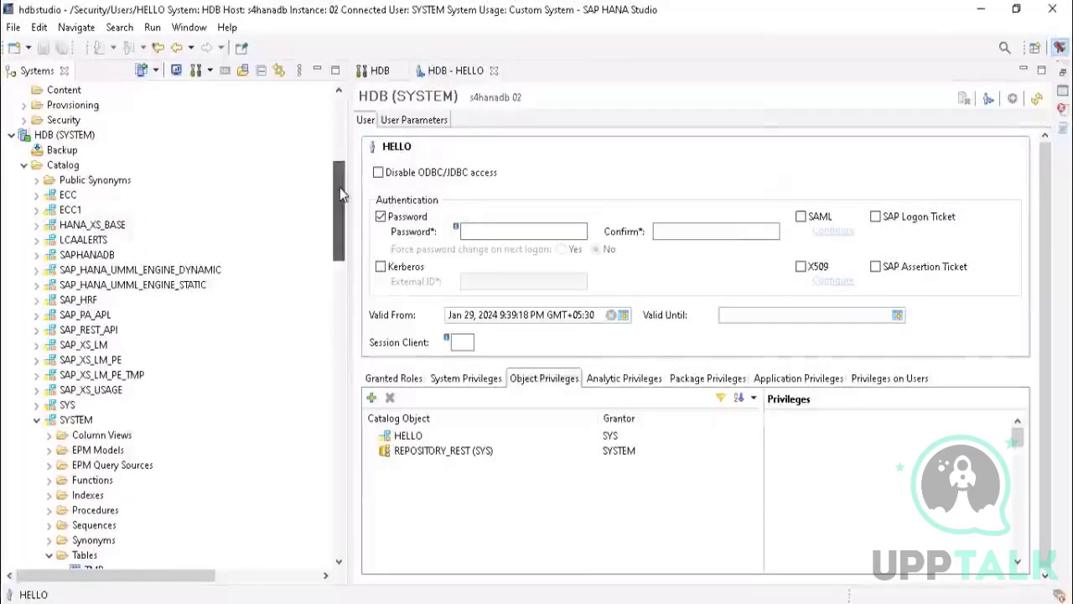
{"action": "right_click", "coordinate": [61, 166]}
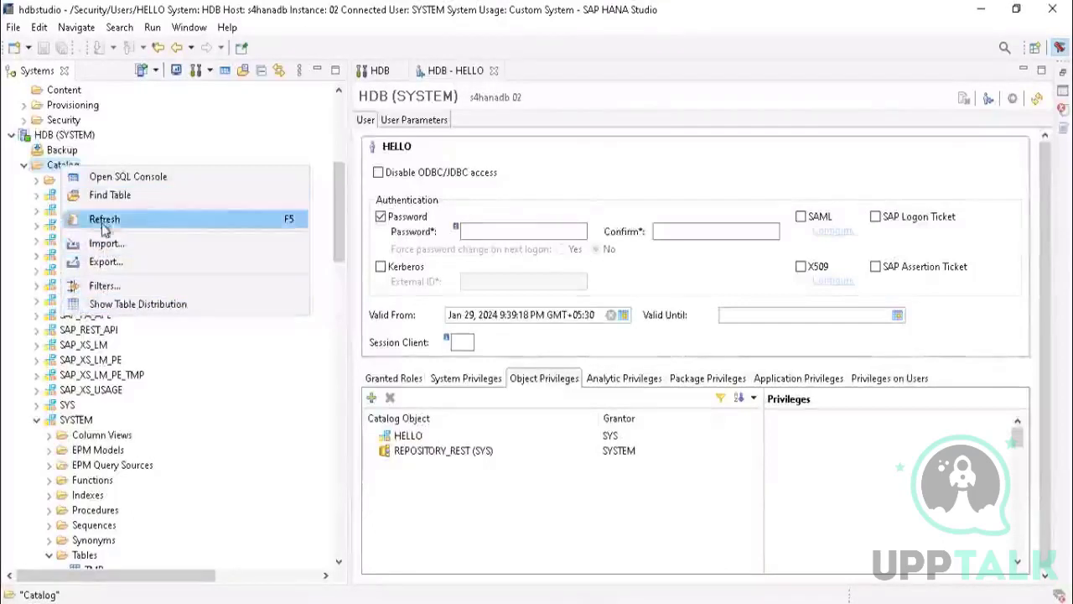
{"action": "left_click", "coordinate": [117, 183]}
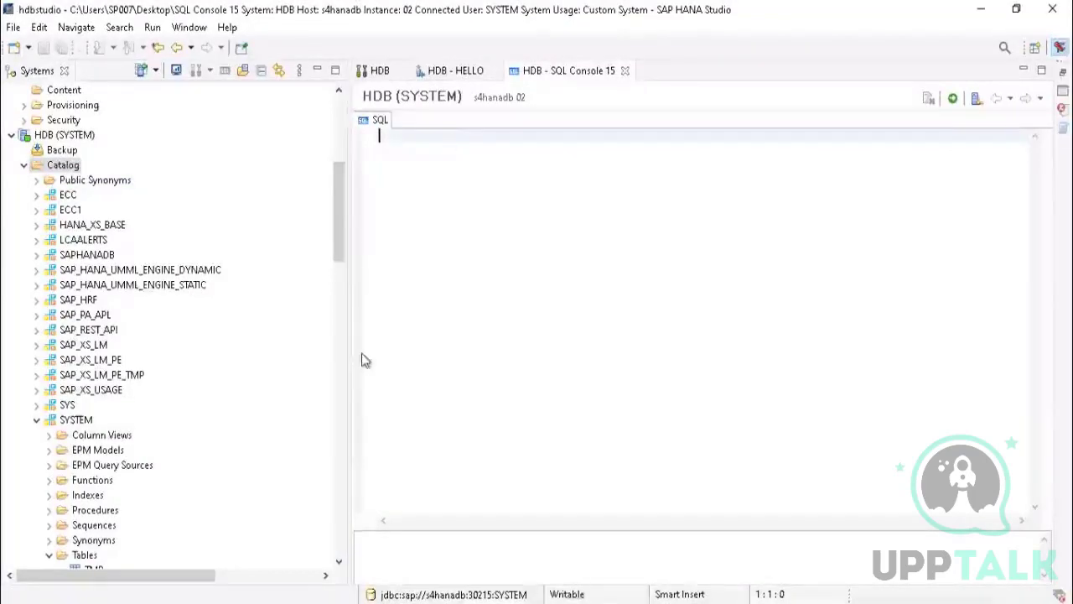
{"action": "key", "text": "ctrl+super+o"}
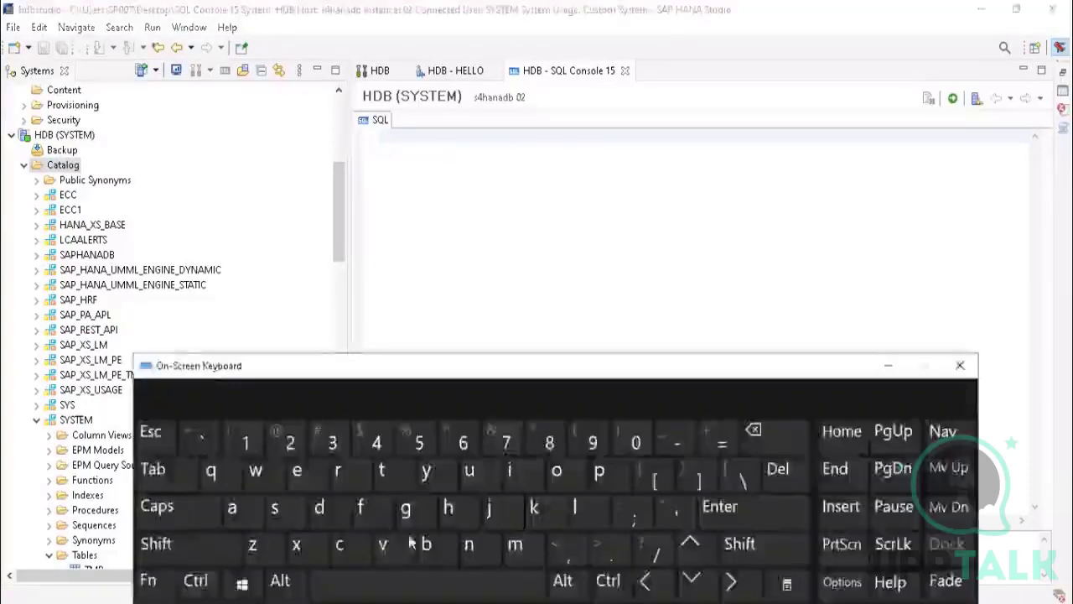
{"action": "left_click", "coordinate": [358, 557]}
{"action": "left_click", "coordinate": [345, 489]}
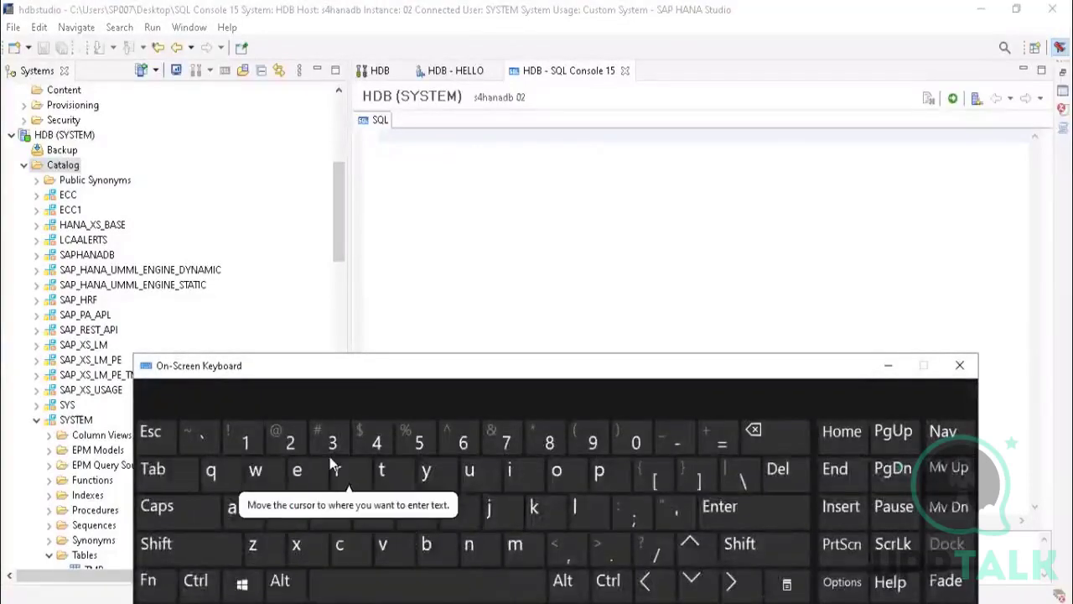
{"action": "left_click", "coordinate": [384, 251]}
Step: Enter the statement "create scema tempppp" in the SQL console
{"action": "left_click", "coordinate": [339, 544]}
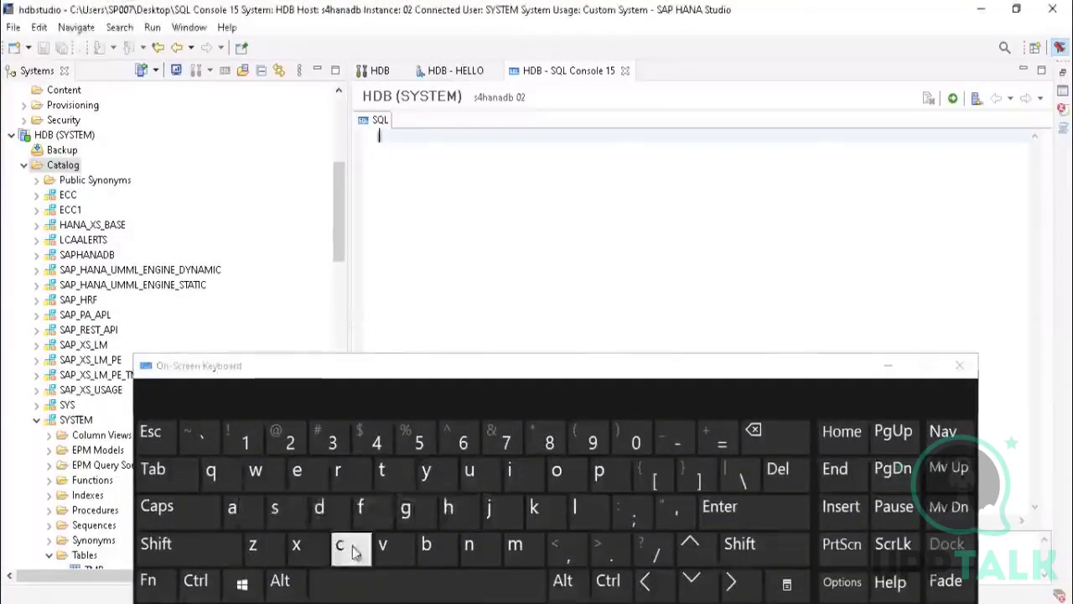
{"action": "left_click", "coordinate": [338, 471]}
{"action": "left_click", "coordinate": [297, 471]}
{"action": "left_click", "coordinate": [233, 509]}
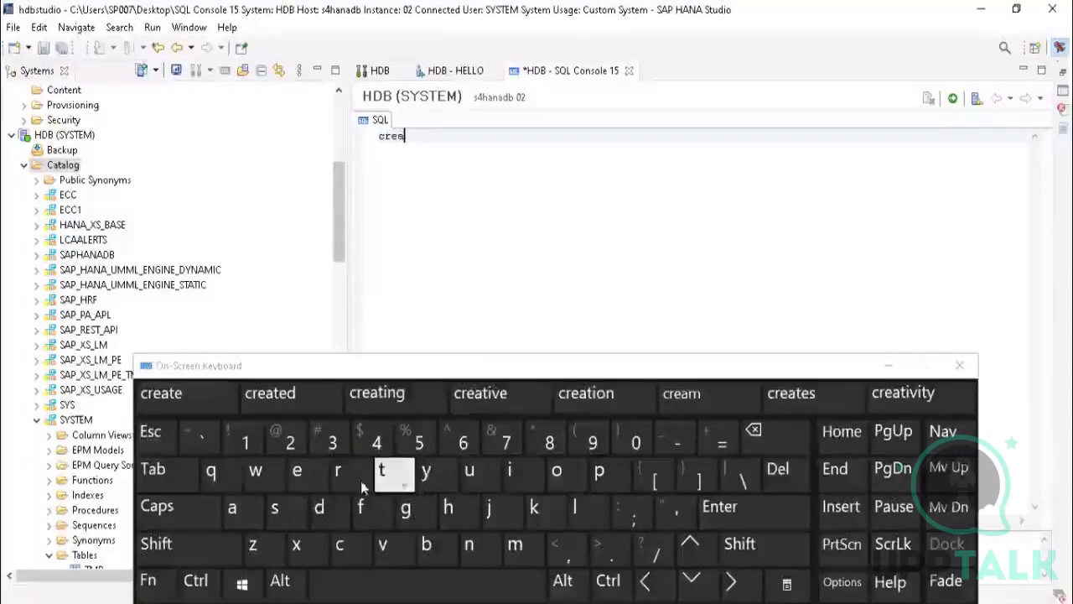
{"action": "left_click", "coordinate": [382, 471]}
{"action": "left_click", "coordinate": [296, 472]}
{"action": "left_click", "coordinate": [390, 597]}
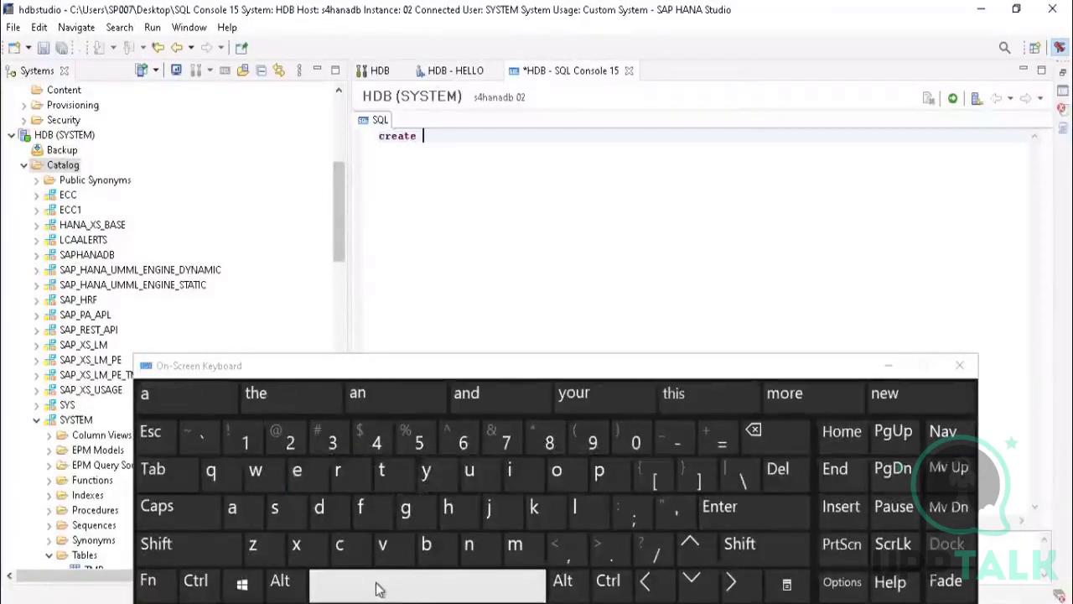
{"action": "left_click", "coordinate": [274, 508]}
{"action": "left_click", "coordinate": [339, 545]}
{"action": "left_click", "coordinate": [297, 472]}
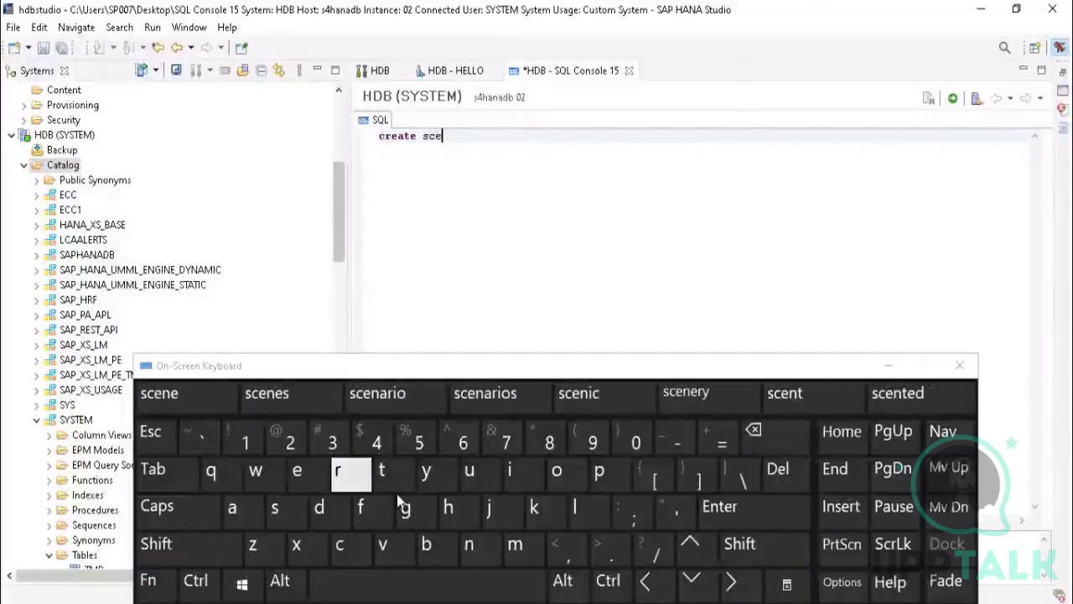
{"action": "left_click", "coordinate": [515, 545]}
{"action": "left_click", "coordinate": [233, 507]}
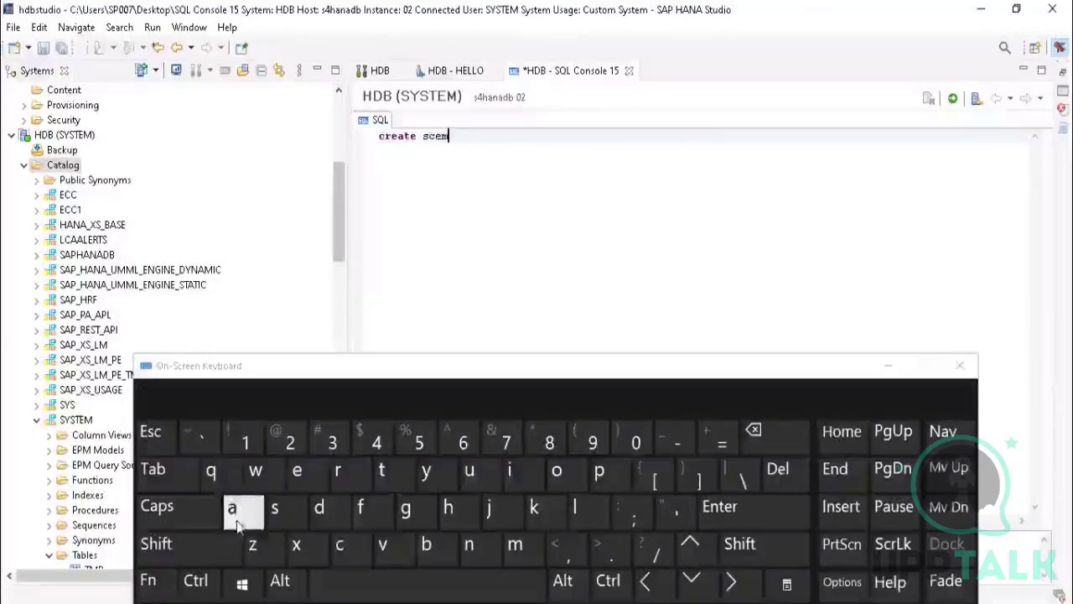
{"action": "left_click", "coordinate": [354, 585]}
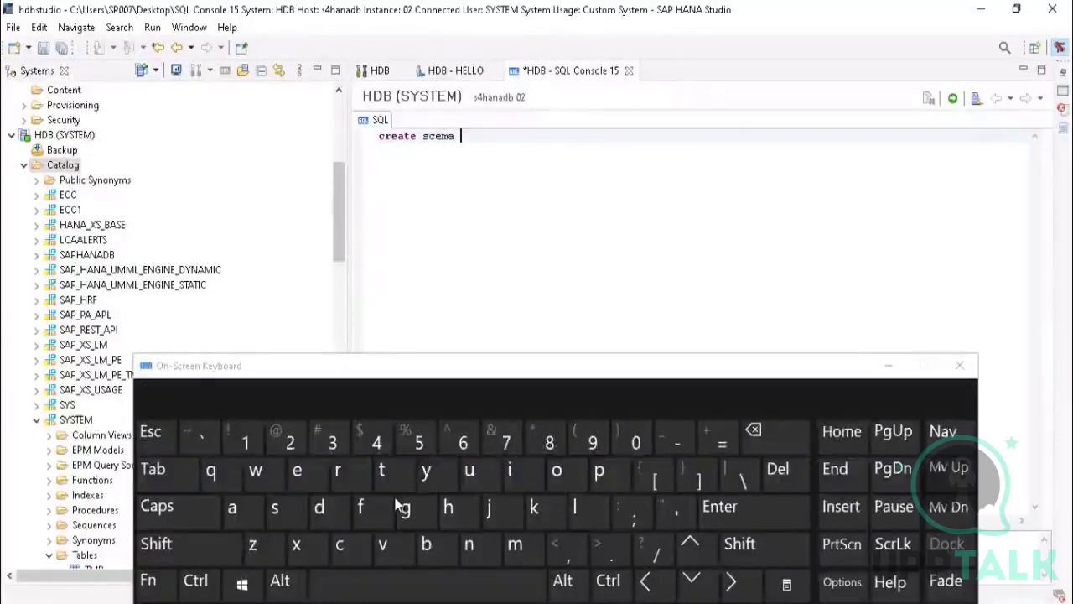
{"action": "left_click", "coordinate": [382, 472]}
{"action": "left_click", "coordinate": [293, 486]}
{"action": "left_click", "coordinate": [520, 549]}
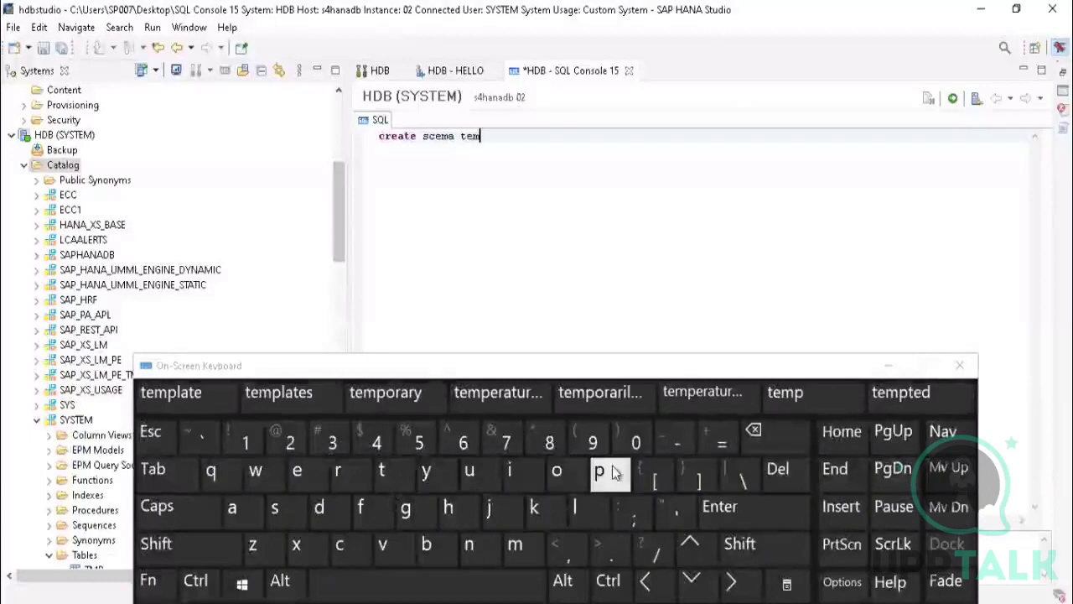
{"action": "left_click", "coordinate": [600, 474]}
{"action": "left_click", "coordinate": [599, 482]}
{"action": "left_click", "coordinate": [599, 482]}
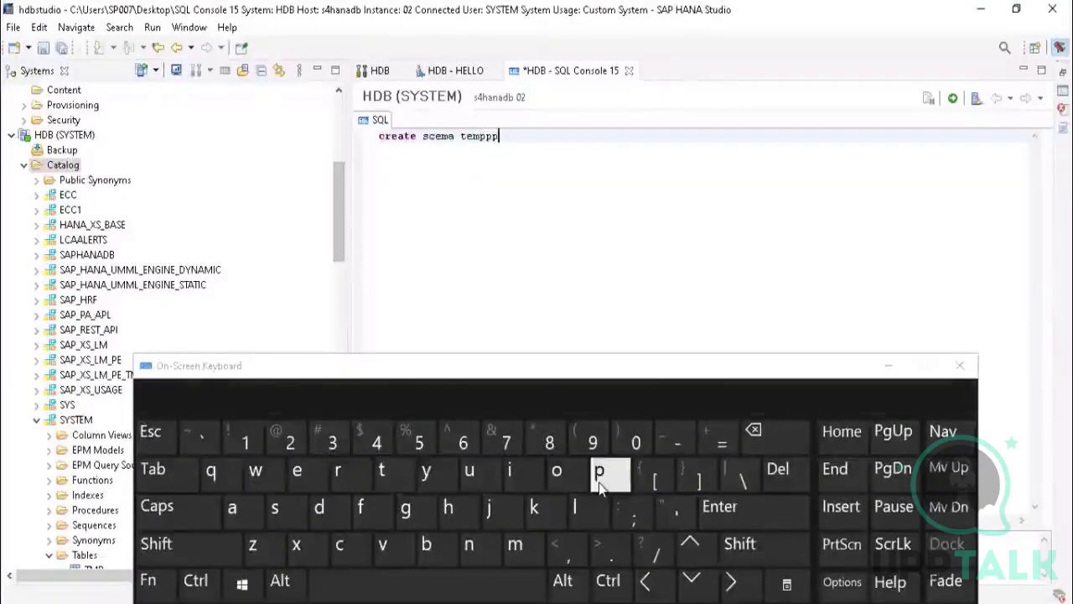
{"action": "left_click", "coordinate": [599, 482]}
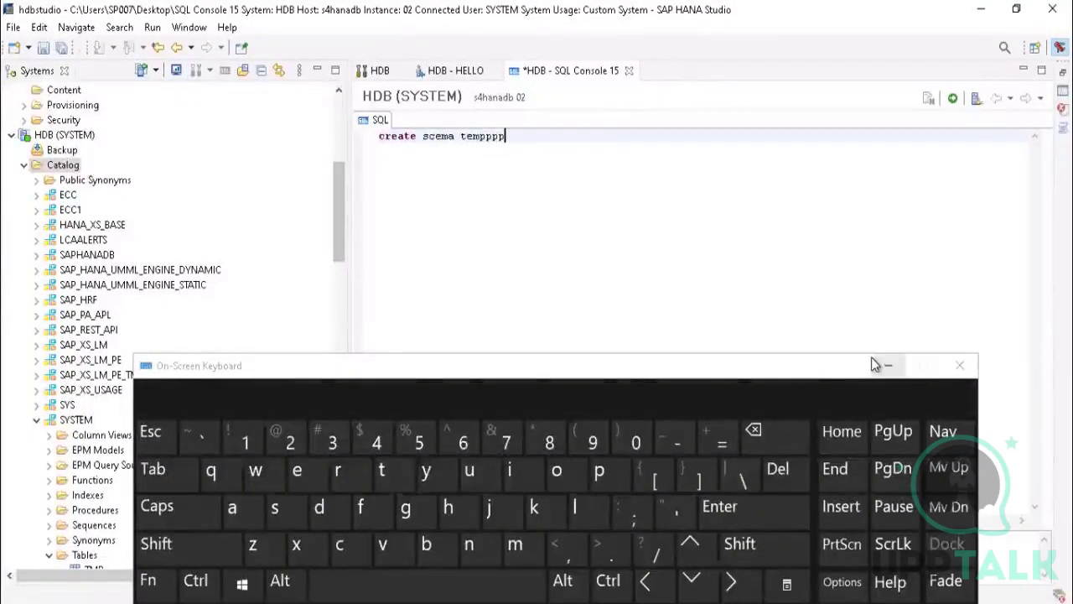
Step: Try to execute the create statement, hide the on-screen keyboard and highlight the output message
{"action": "left_click", "coordinate": [954, 101]}
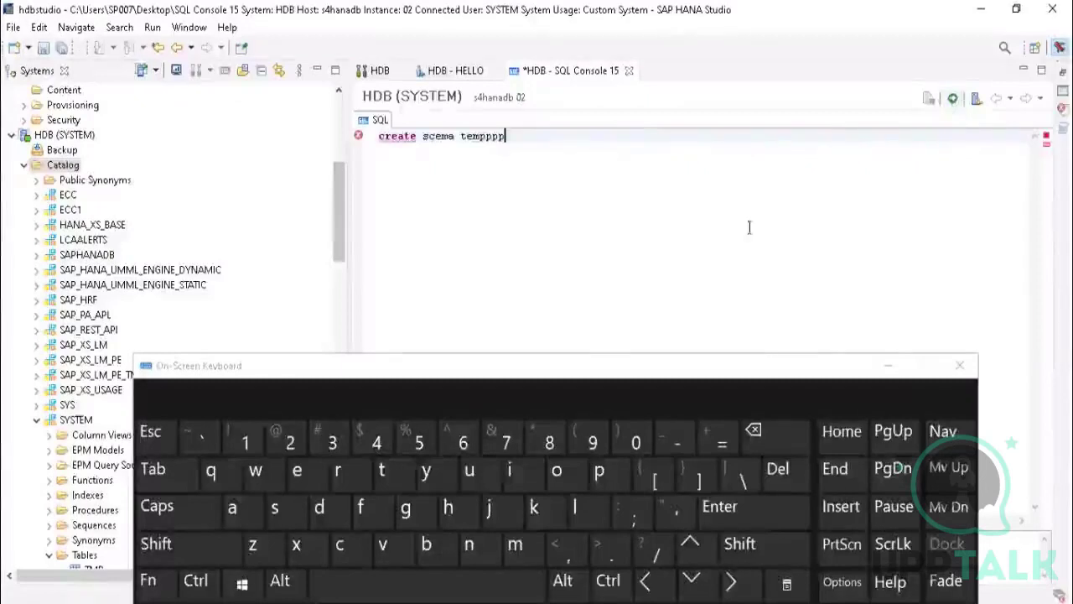
{"action": "left_click", "coordinate": [888, 366]}
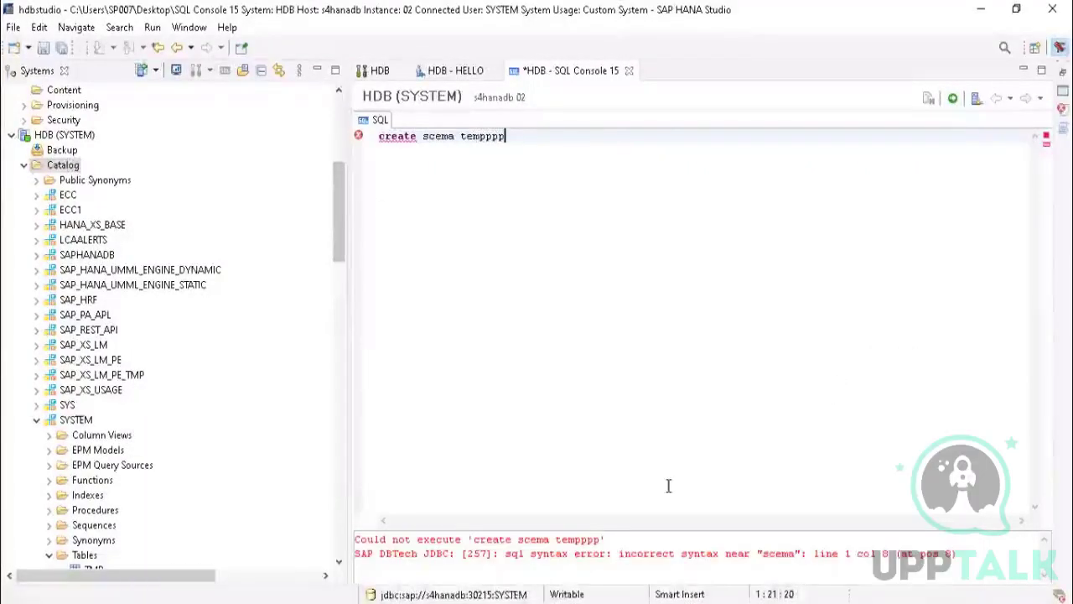
{"action": "left_click_drag", "start_coordinate": [369, 542], "coordinate": [927, 553]}
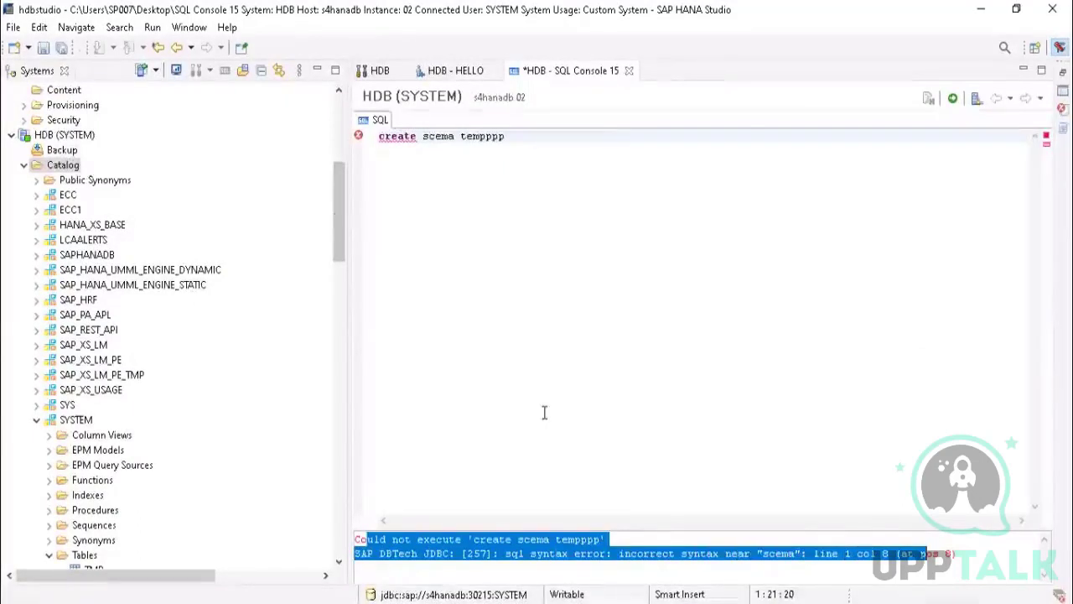
Step: Correct "scema" to "schema" in the create statement and execute it to create the tempppp schema
{"action": "left_click", "coordinate": [443, 137]}
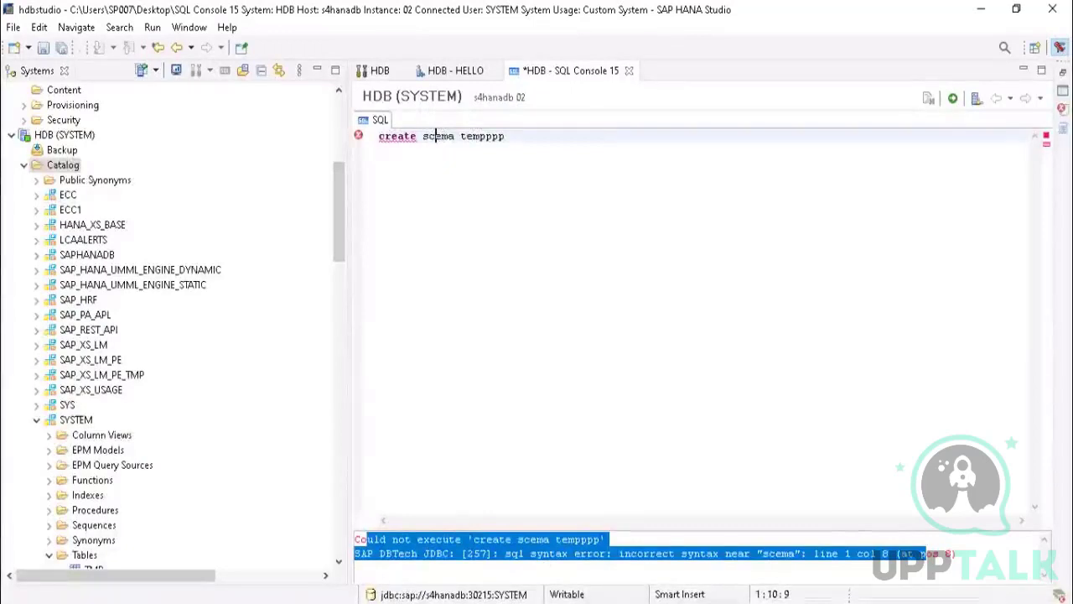
{"action": "key", "text": "ctrl+super+o"}
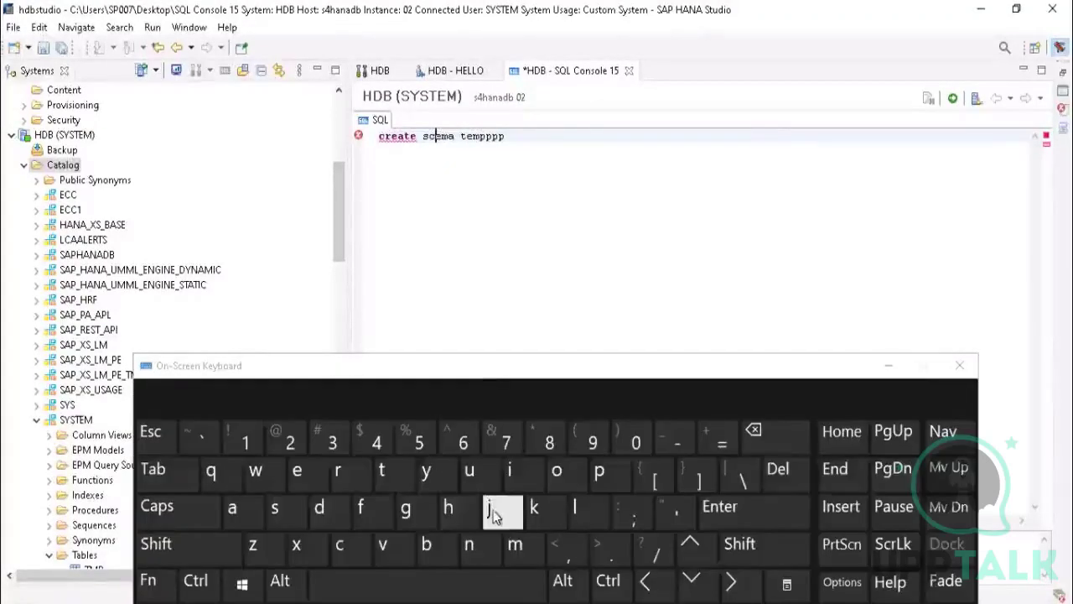
{"action": "left_click", "coordinate": [450, 508]}
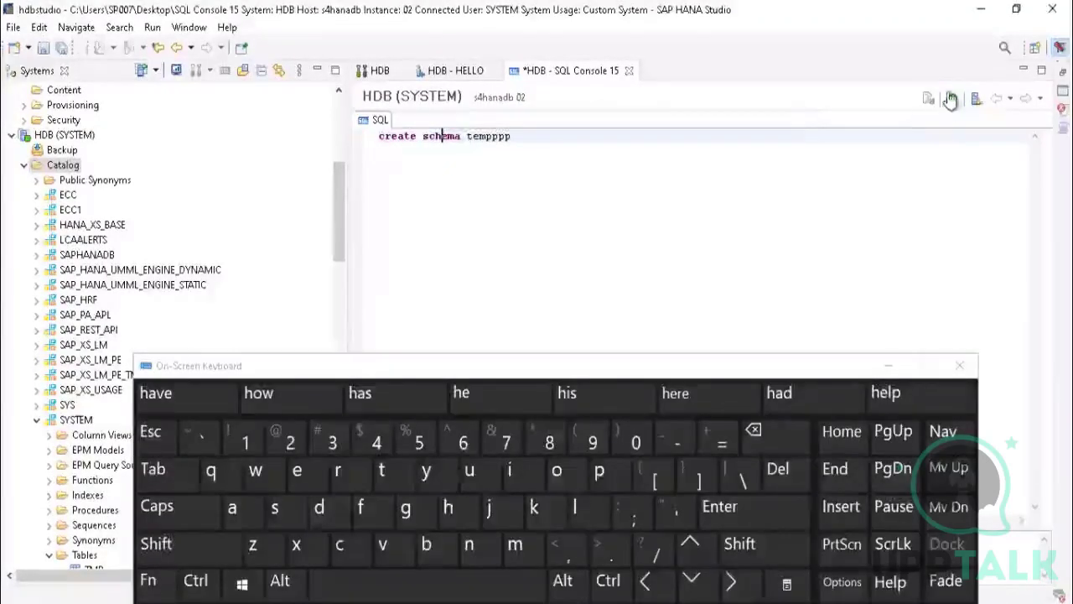
{"action": "left_click", "coordinate": [890, 366]}
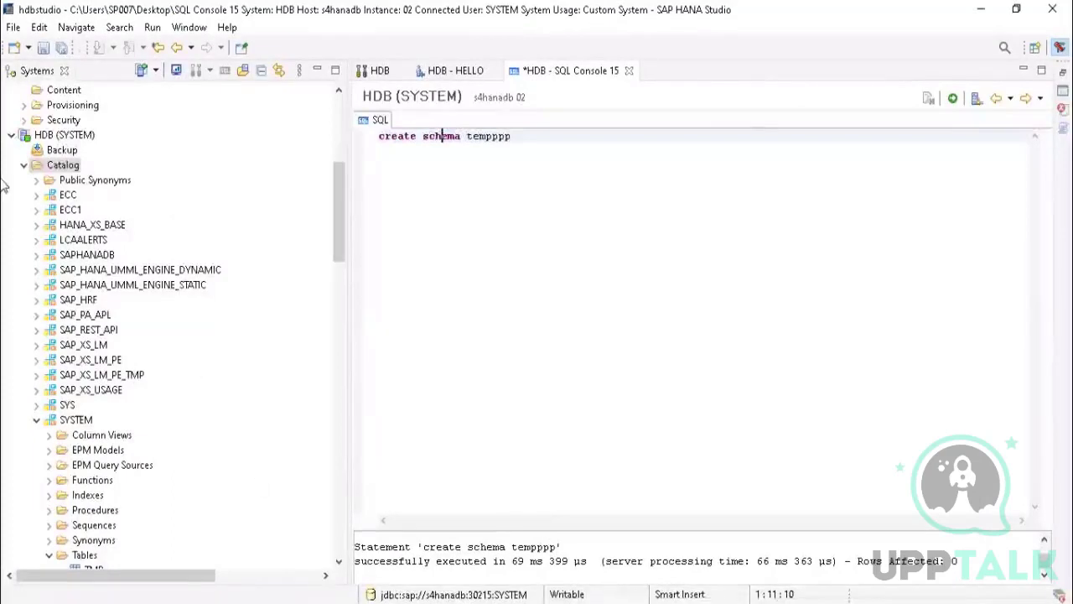
Step: Refresh the HDB (SYSTEM) catalog and expand the TEMPPPP schema
{"action": "right_click", "coordinate": [52, 166]}
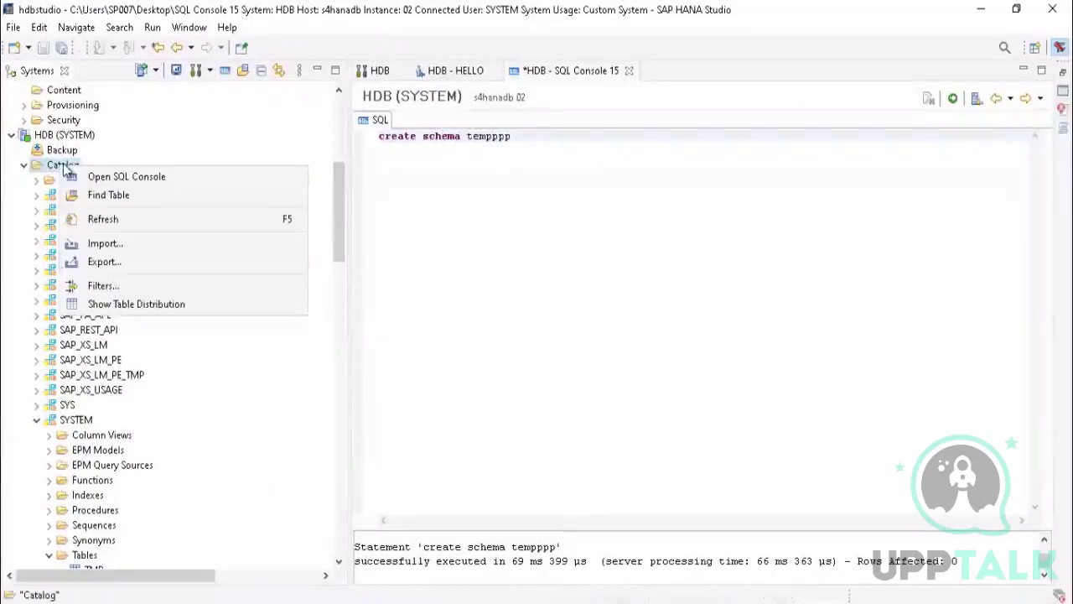
{"action": "left_click", "coordinate": [102, 221]}
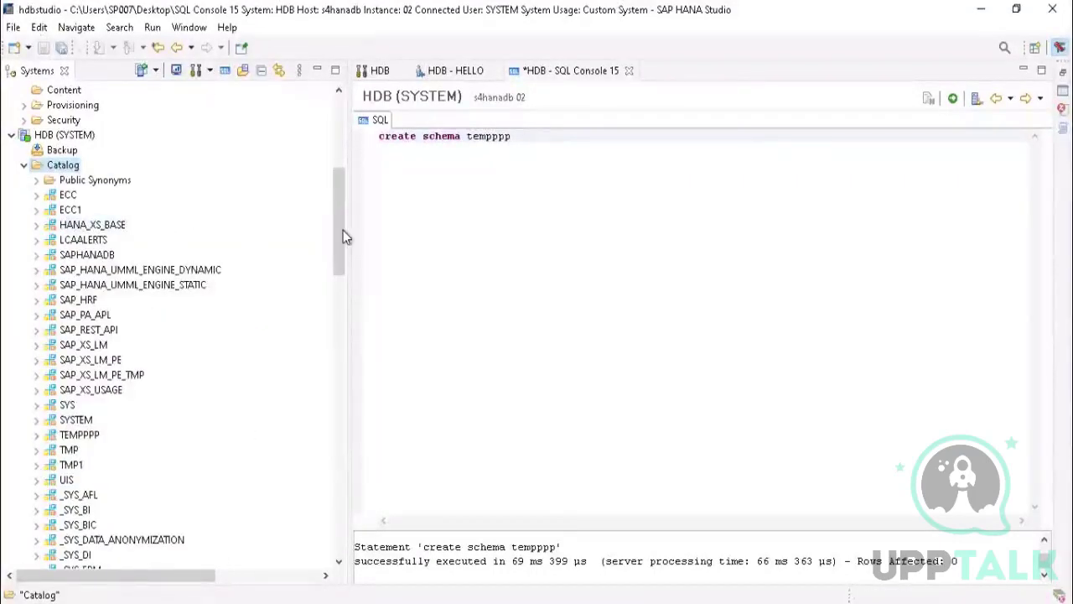
{"action": "scroll", "coordinate": [339, 205], "scroll_direction": "down", "scroll_amount": 2}
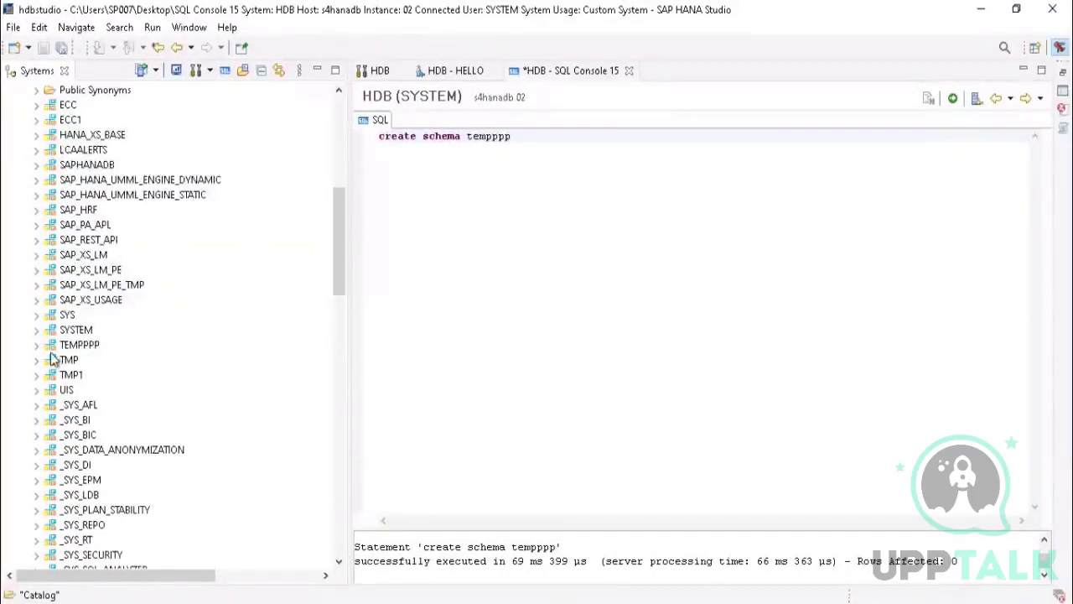
{"action": "left_click", "coordinate": [37, 346]}
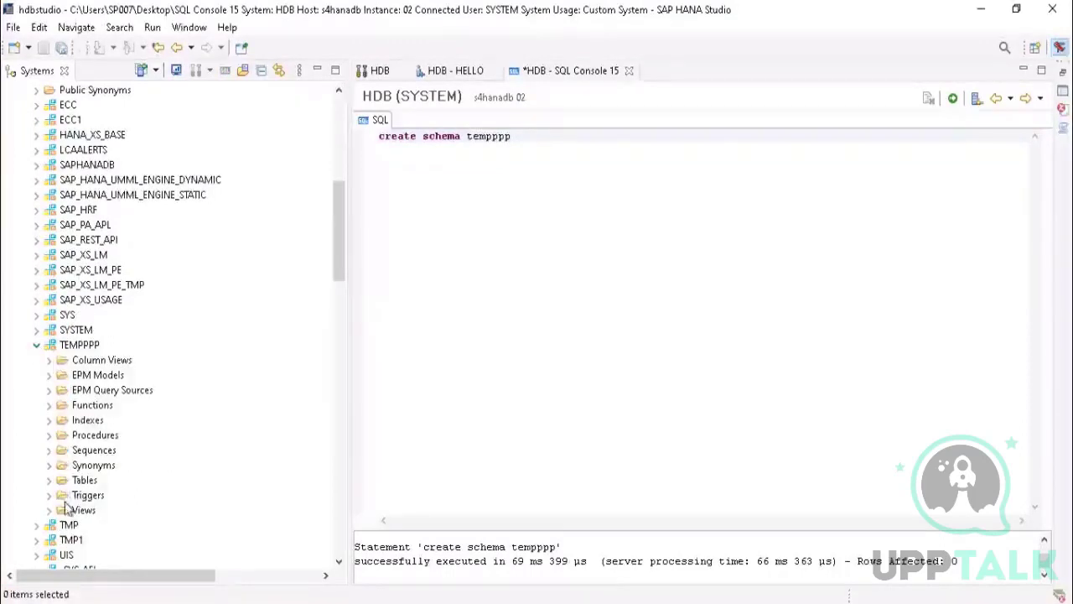
Step: Start a new table in the TEMPPPP schema and close the SQL console without saving it
{"action": "left_click", "coordinate": [83, 482]}
{"action": "right_click", "coordinate": [84, 484]}
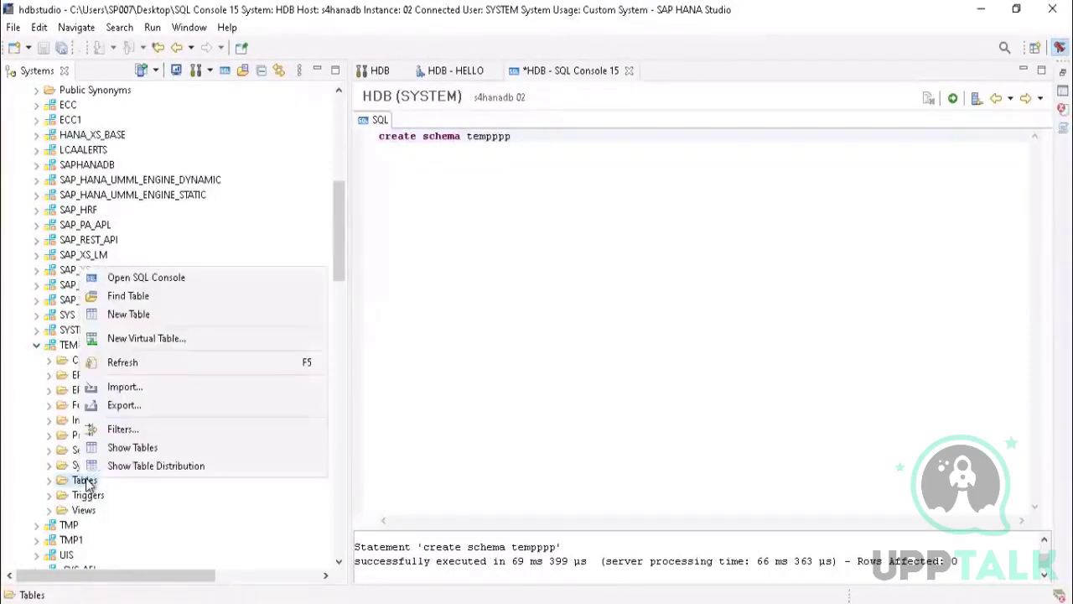
{"action": "left_click", "coordinate": [134, 317]}
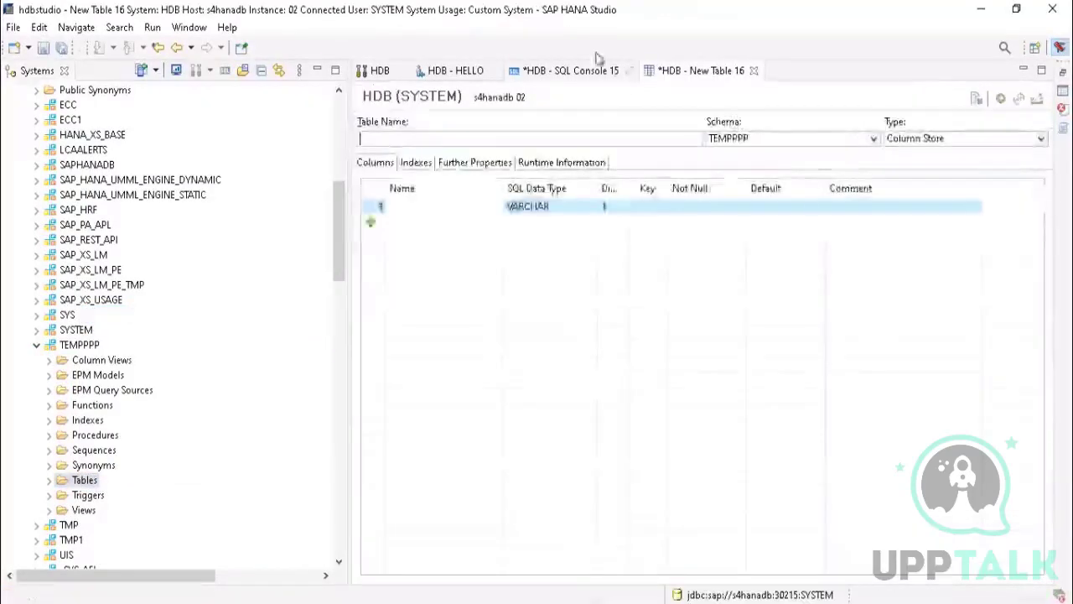
{"action": "left_click", "coordinate": [629, 71]}
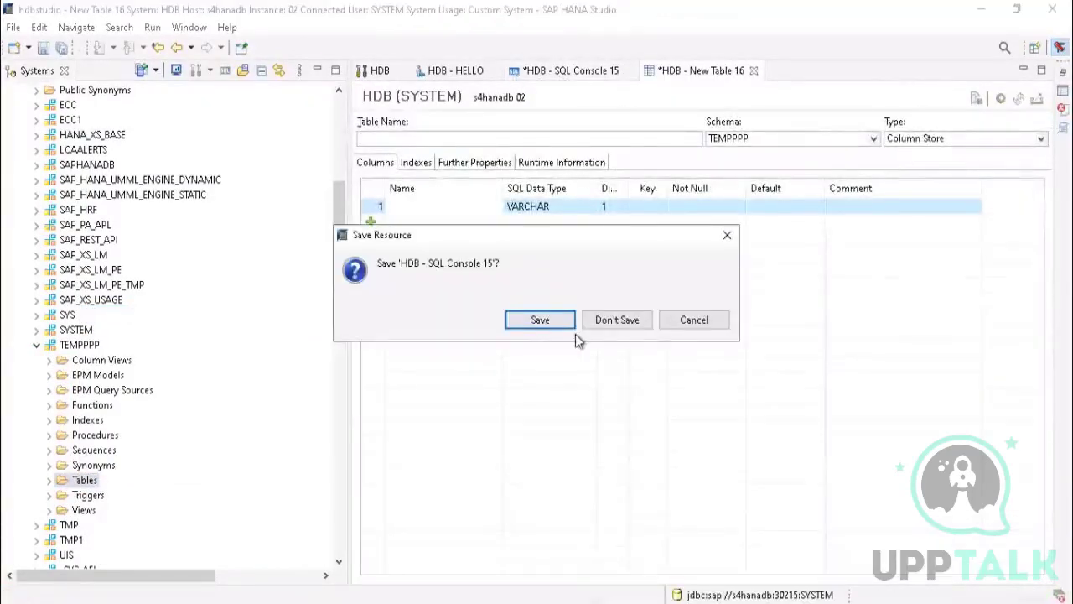
{"action": "left_click", "coordinate": [616, 322]}
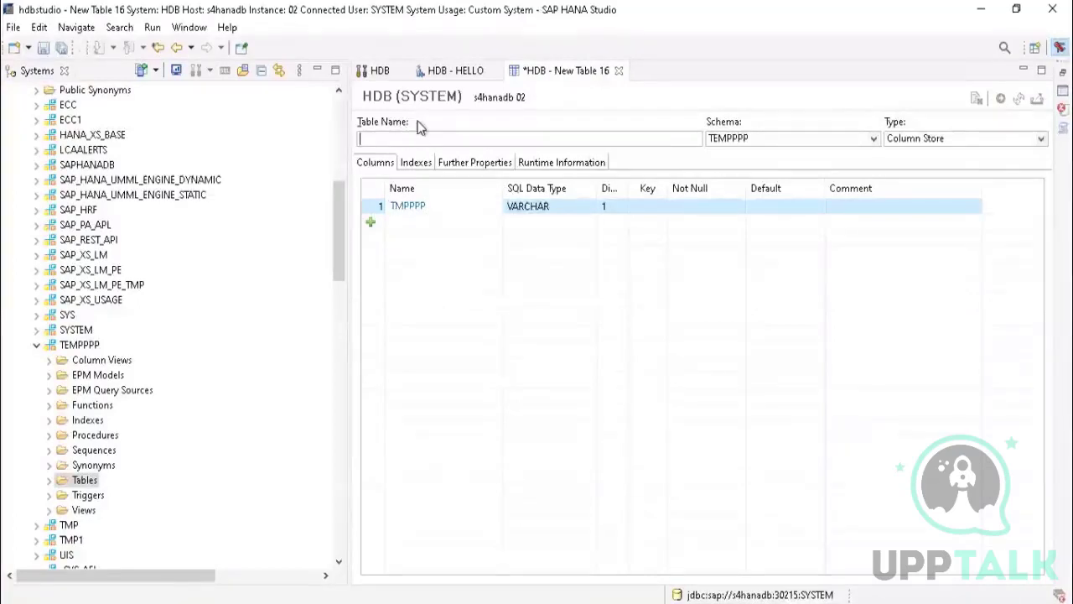
Step: Create the table TMPPPPPPPPPP with a VARCHAR column named TMPPPP in the TEMPPPP schema and close its editor
{"action": "type", "text": "TMPPPPPPPPPP"}
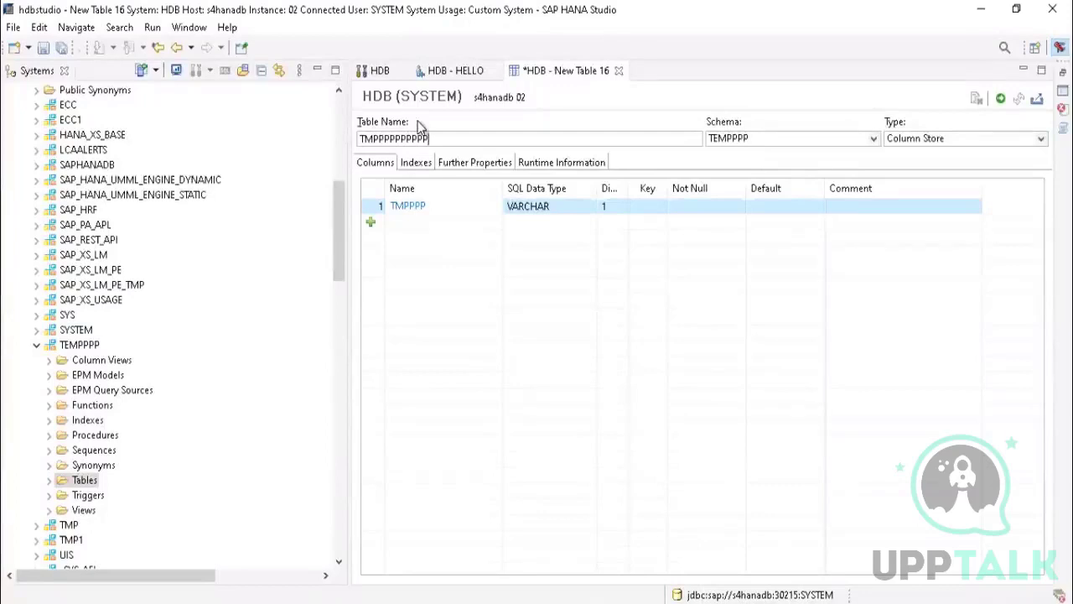
{"action": "left_click", "coordinate": [1001, 100]}
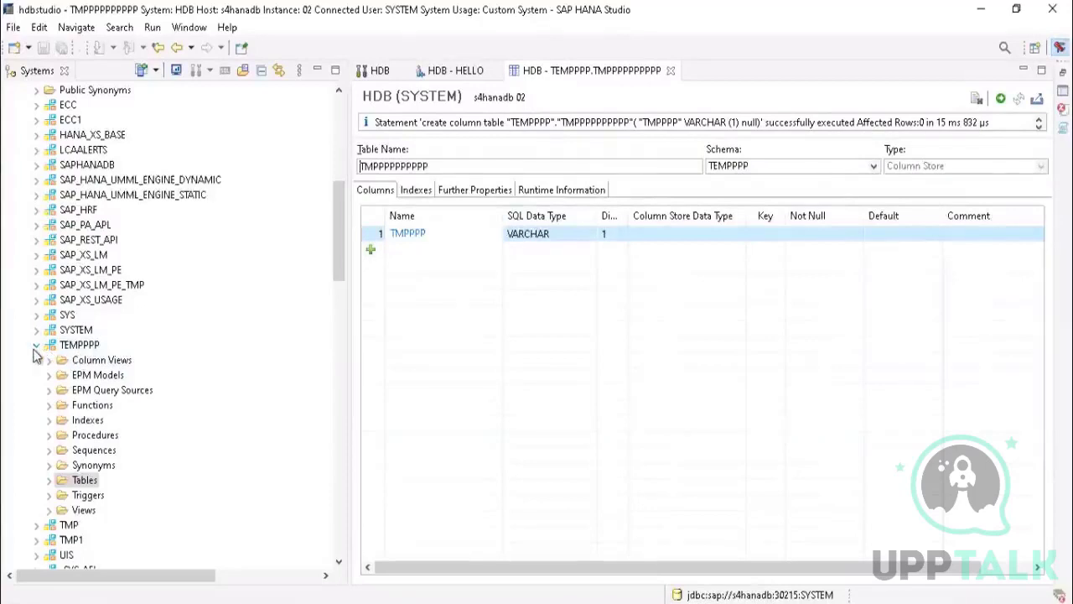
{"action": "left_click_drag", "start_coordinate": [339, 208], "coordinate": [370, 243]}
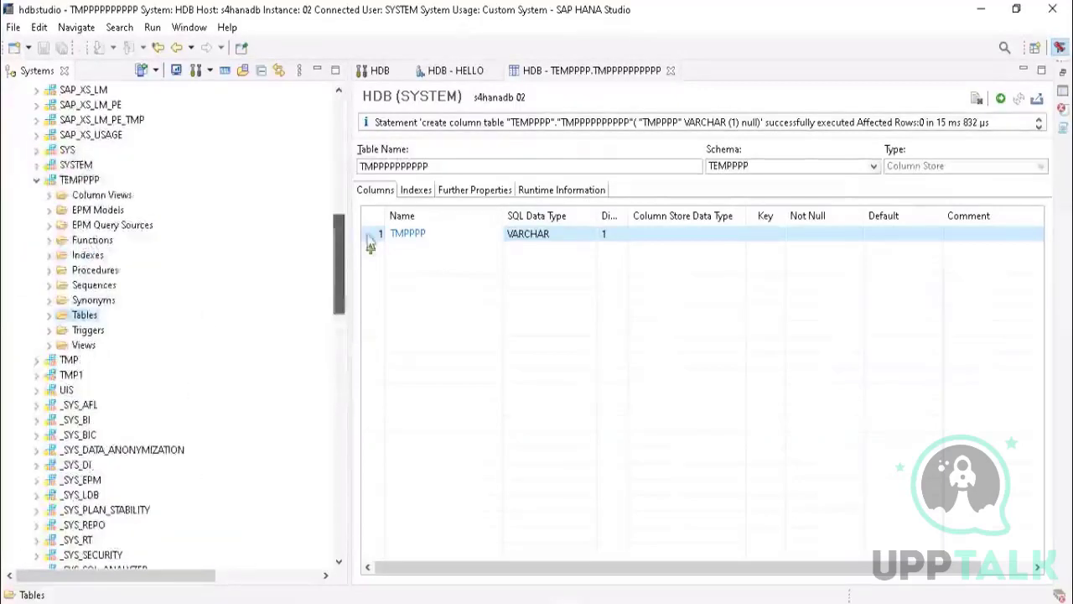
{"action": "left_click", "coordinate": [671, 71]}
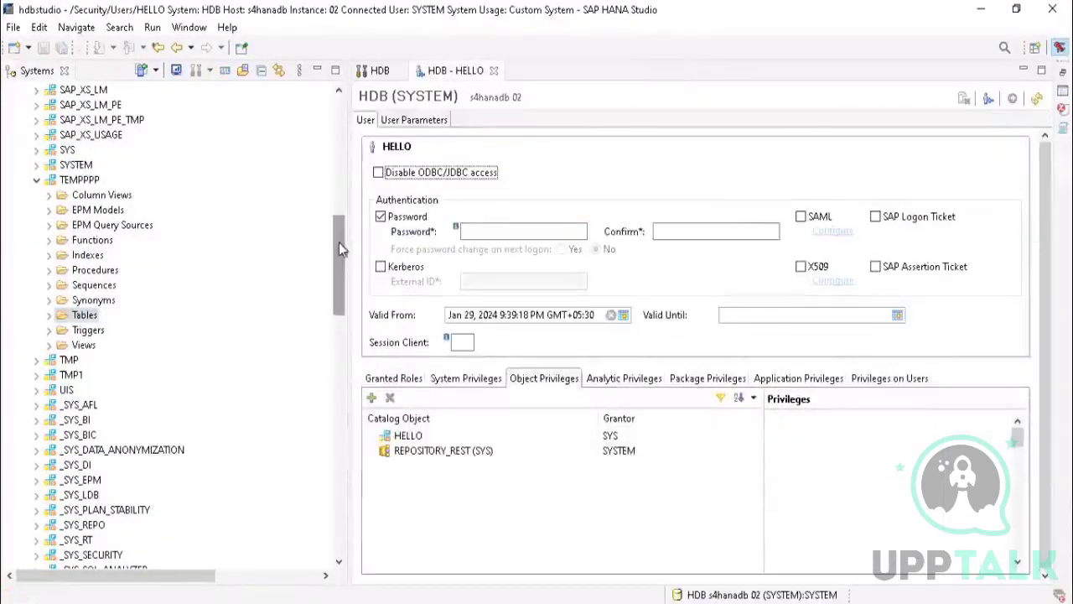
Step: Open the HELLO user and search the catalog objects for "tmpppp" for a new object privilege
{"action": "left_click_drag", "start_coordinate": [339, 249], "coordinate": [365, 403]}
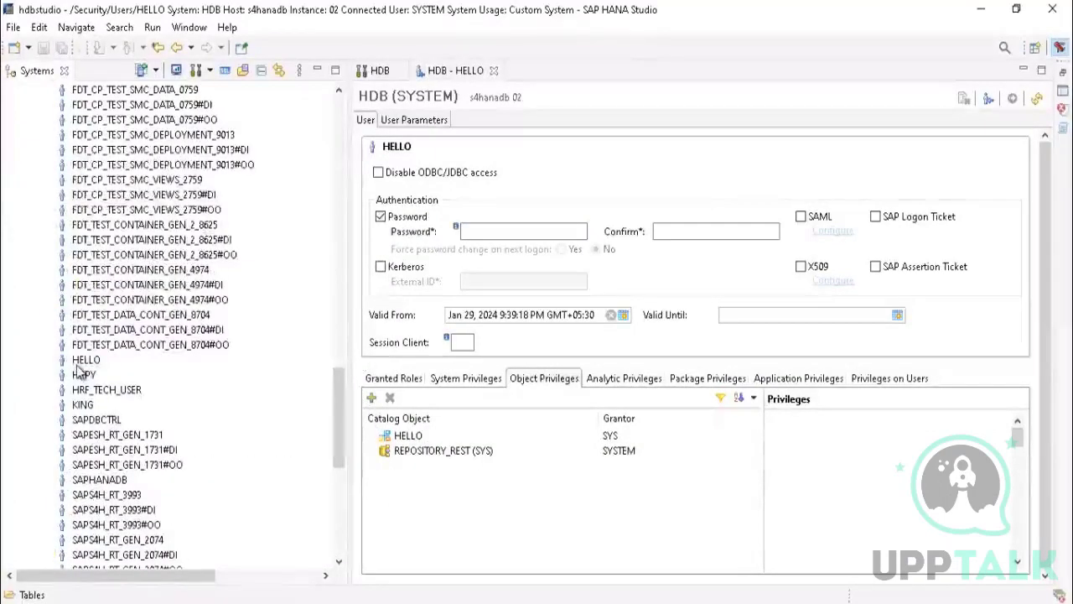
{"action": "double_click", "coordinate": [84, 359]}
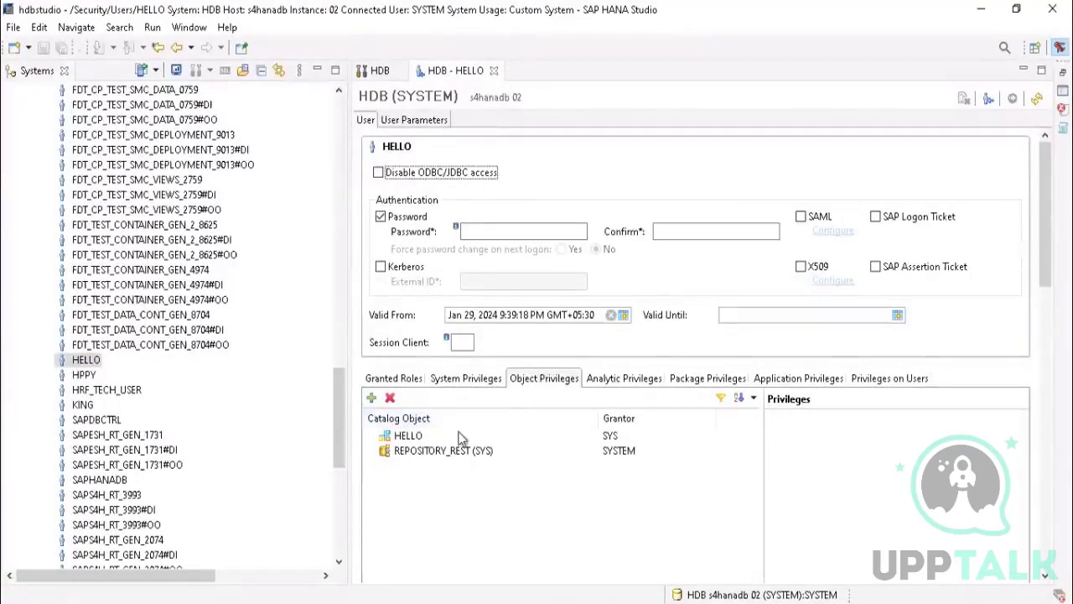
{"action": "left_click", "coordinate": [372, 398]}
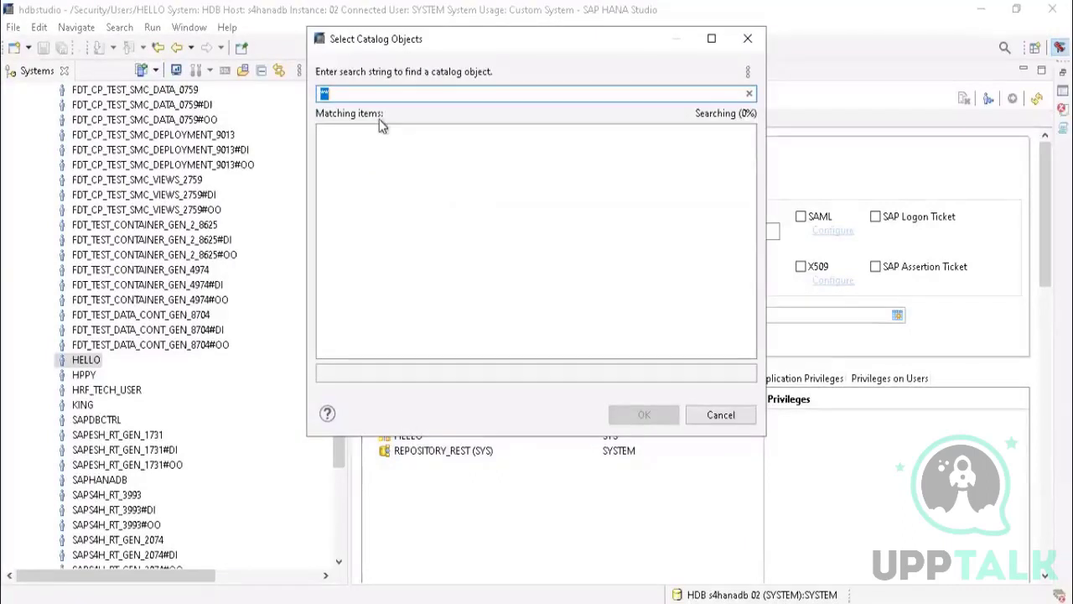
{"action": "type", "text": "tmpppp"}
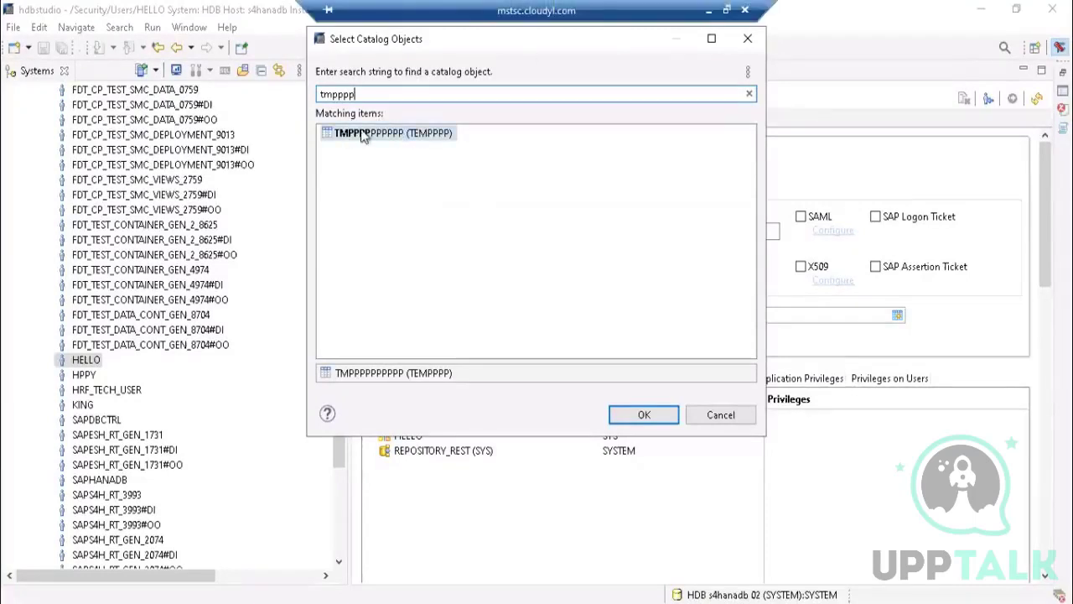
Step: Change the catalog object search to "tempppp" and add the TEMPPPP schema to HELLO's object privileges
{"action": "key", "text": "BackSpace"}
{"action": "key", "text": "BackSpace"}
{"action": "key", "text": "BackSpace"}
{"action": "key", "text": "BackSpace"}
{"action": "key", "text": "BackSpace"}
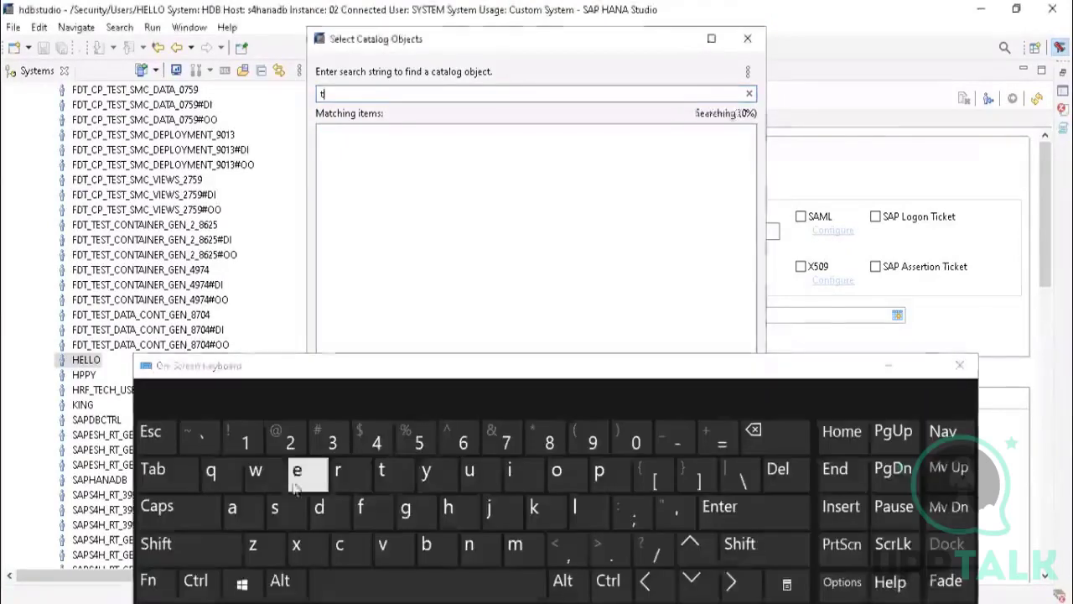
{"action": "left_click", "coordinate": [295, 484]}
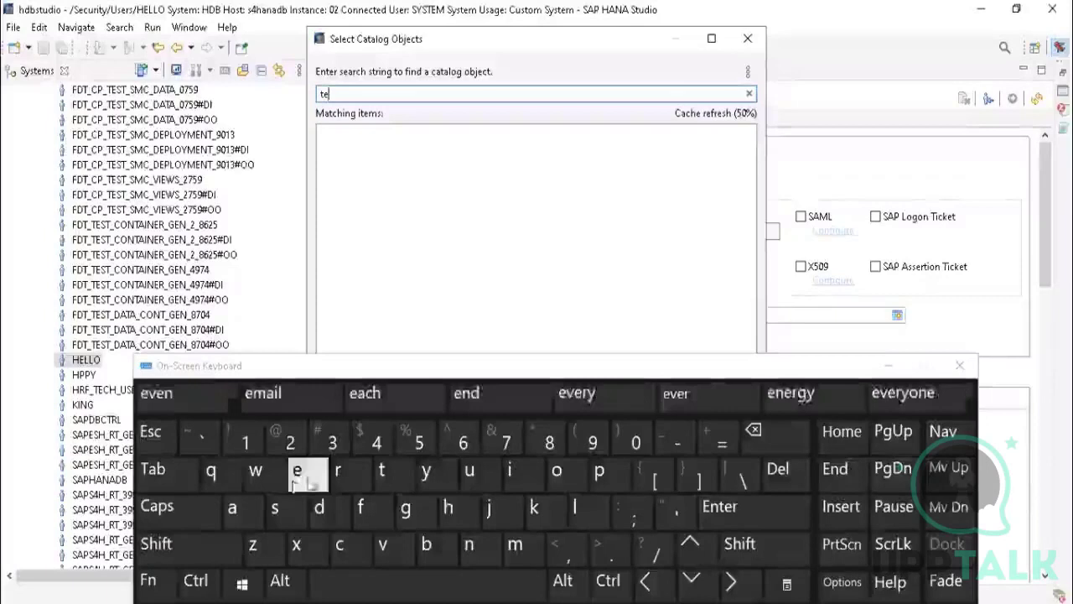
{"action": "left_click", "coordinate": [515, 548]}
{"action": "left_click", "coordinate": [616, 474]}
{"action": "left_click", "coordinate": [616, 474]}
{"action": "left_click", "coordinate": [615, 474]}
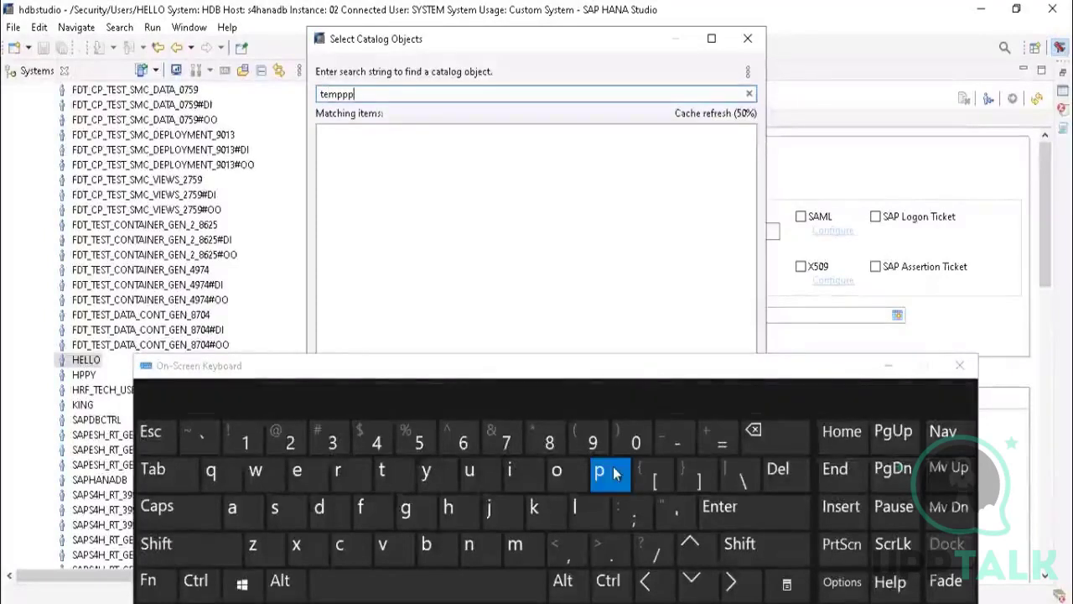
{"action": "left_click", "coordinate": [616, 475]}
{"action": "left_click", "coordinate": [889, 365]}
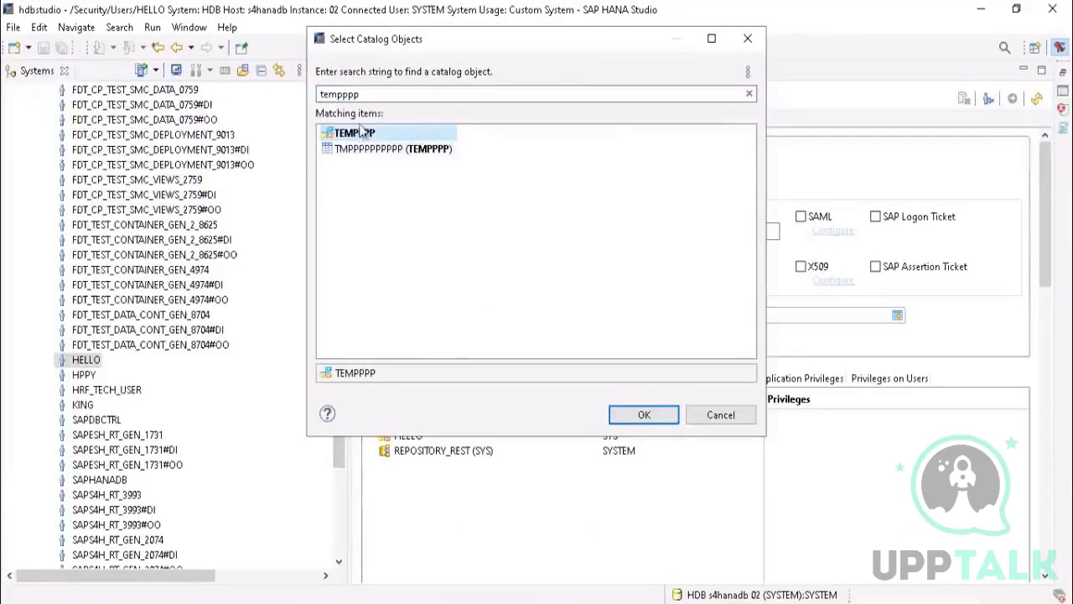
{"action": "left_click", "coordinate": [644, 414]}
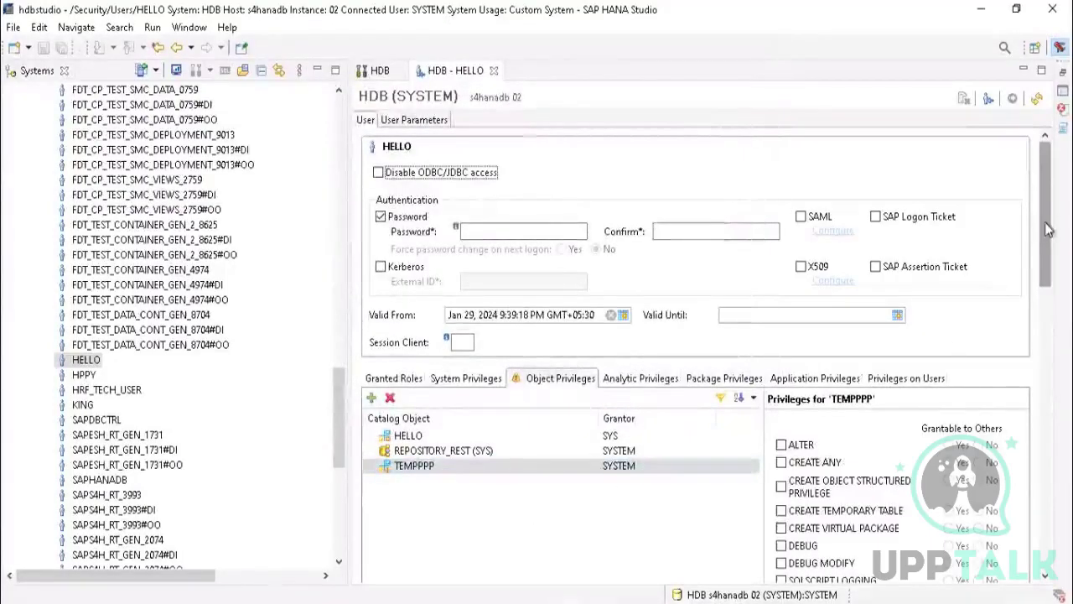
Step: Grant HELLO the SELECT privilege on the TEMPPPP schema, not grantable to others, and deploy the user change
{"action": "left_click_drag", "start_coordinate": [1046, 231], "coordinate": [1062, 278]}
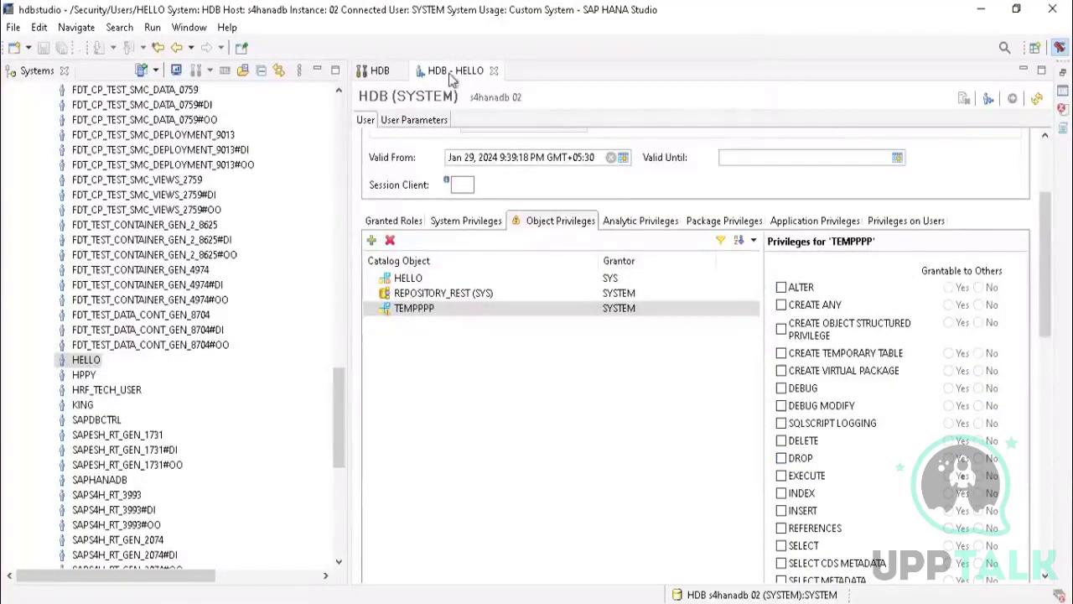
{"action": "left_click_drag", "start_coordinate": [1047, 233], "coordinate": [1048, 298]}
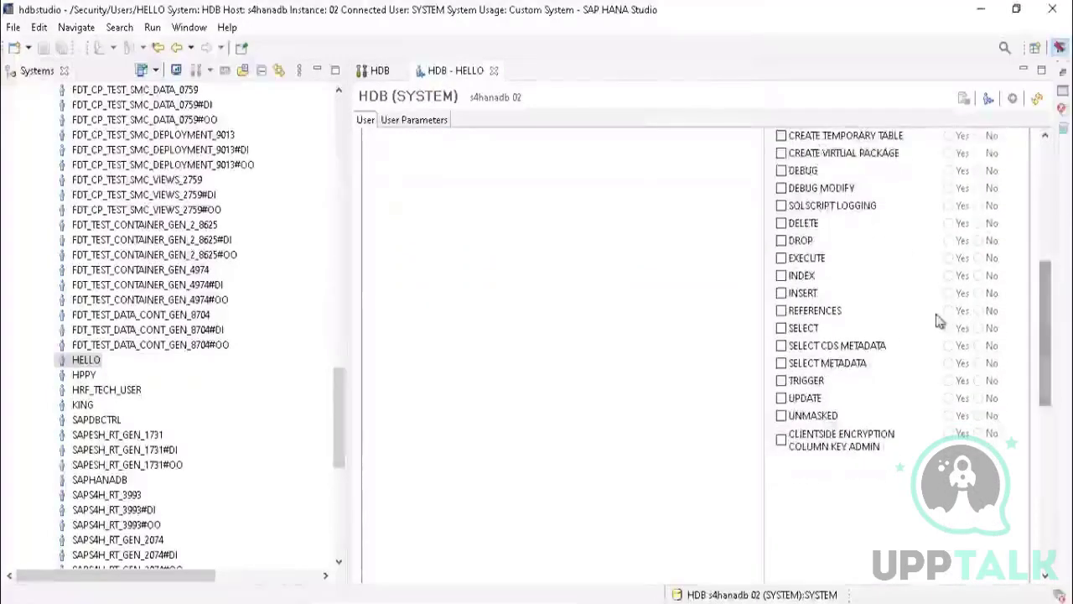
{"action": "left_click", "coordinate": [782, 327]}
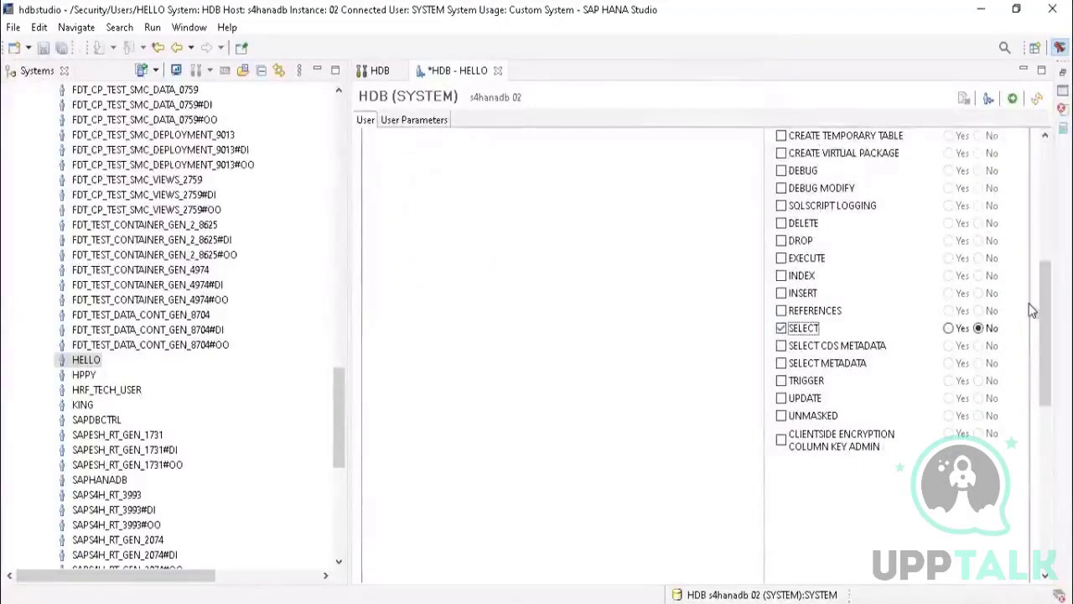
{"action": "left_click_drag", "start_coordinate": [1046, 278], "coordinate": [1040, 148]}
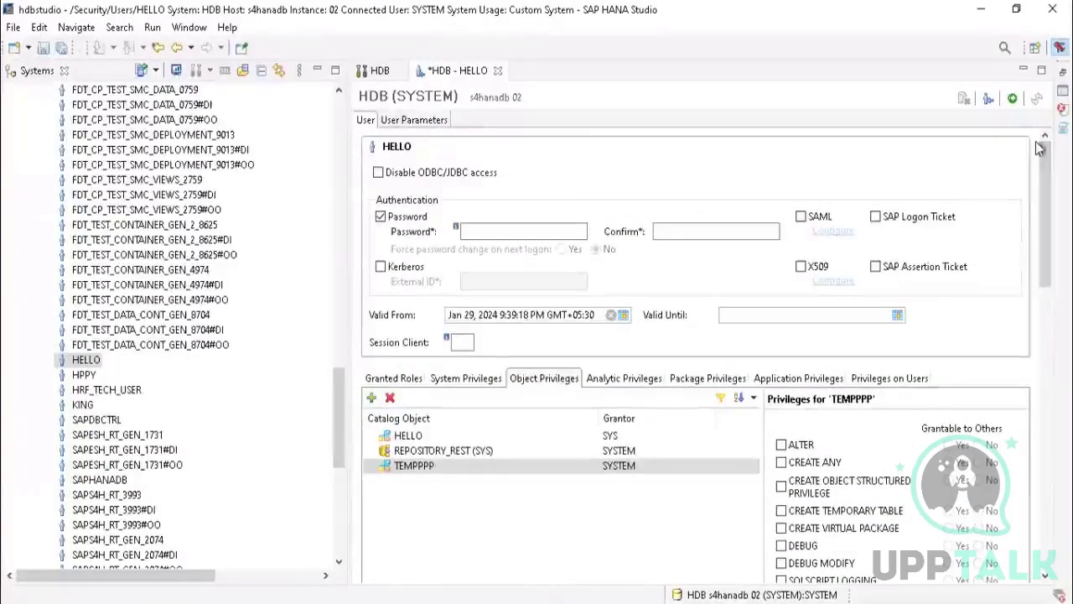
{"action": "left_click", "coordinate": [1014, 99]}
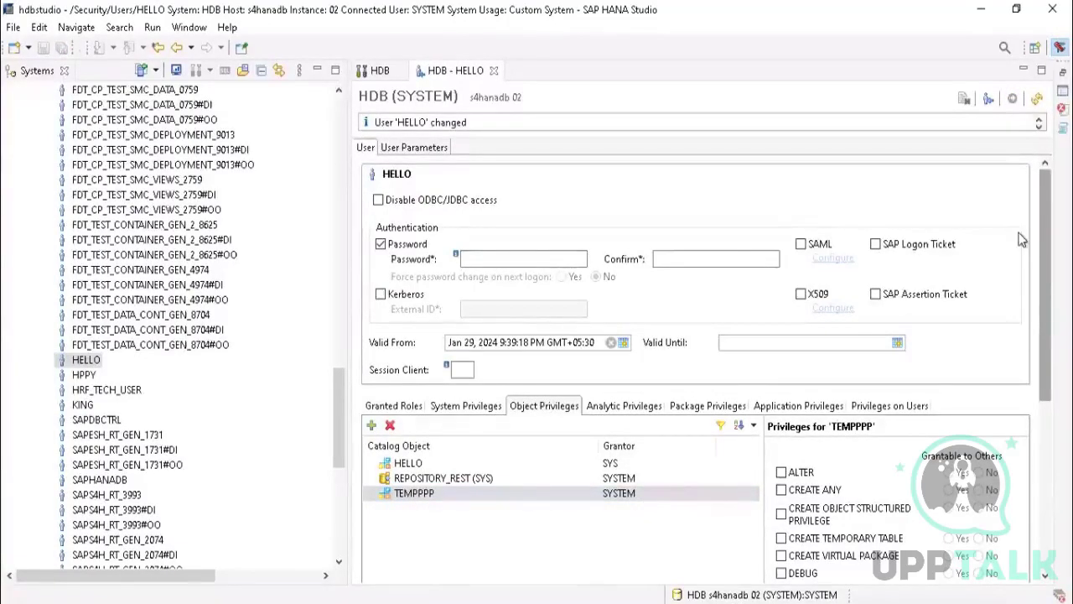
Step: Refresh the HDB (HELLO) system and expand the Views and Tables folders of its TEMPPPP schema
{"action": "left_click_drag", "start_coordinate": [338, 388], "coordinate": [338, 98]}
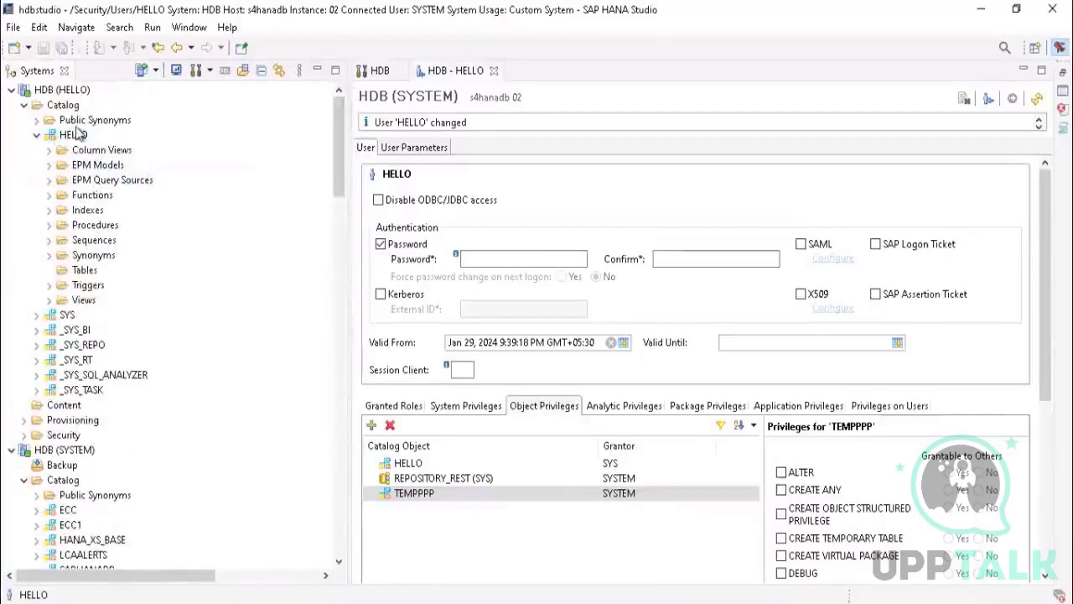
{"action": "left_click", "coordinate": [60, 91]}
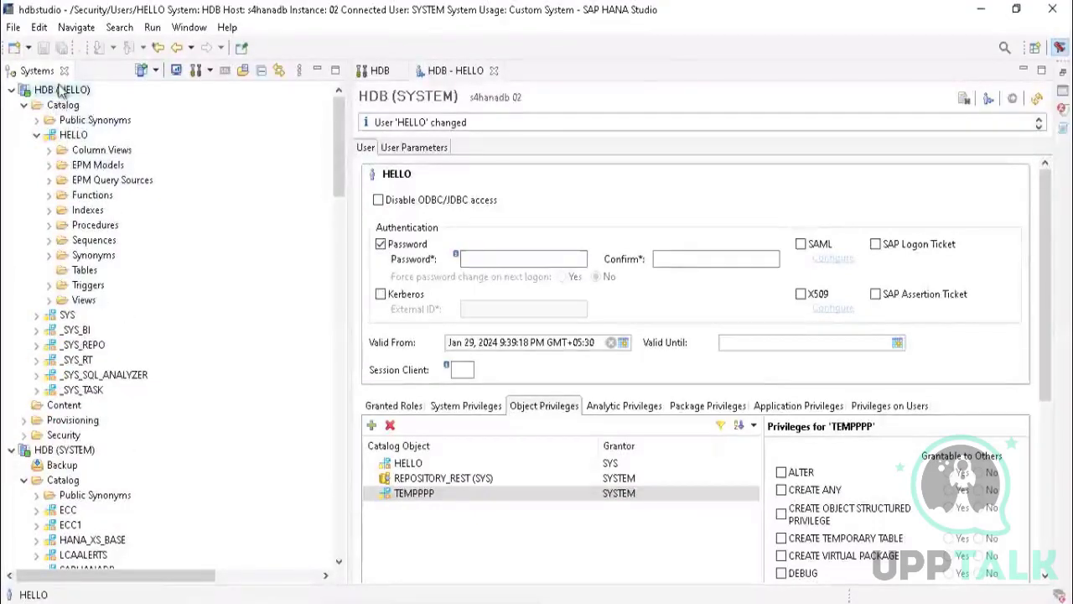
{"action": "right_click", "coordinate": [60, 89]}
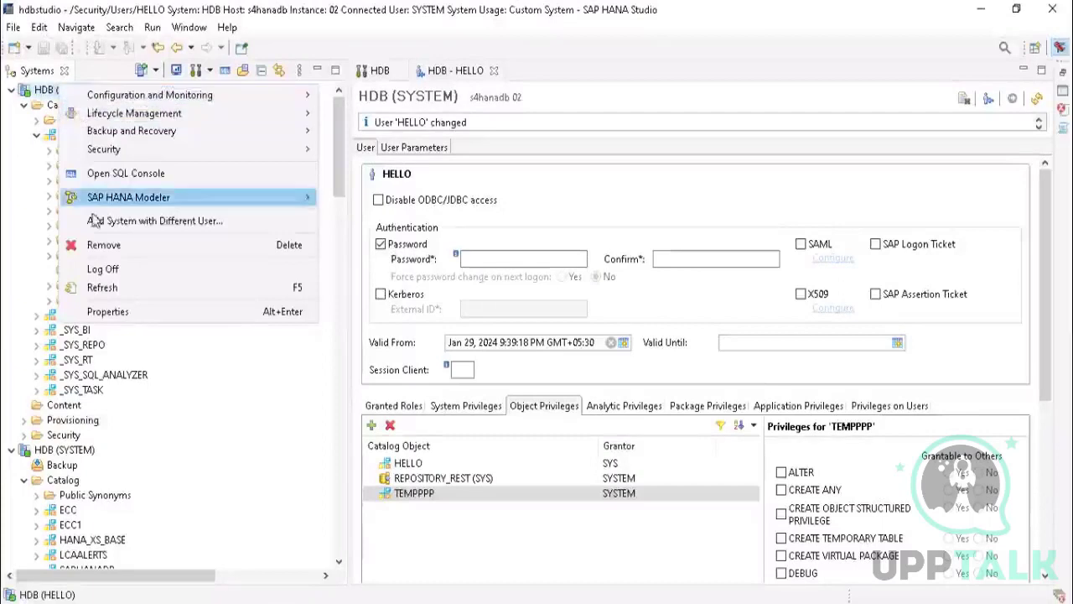
{"action": "left_click", "coordinate": [115, 290]}
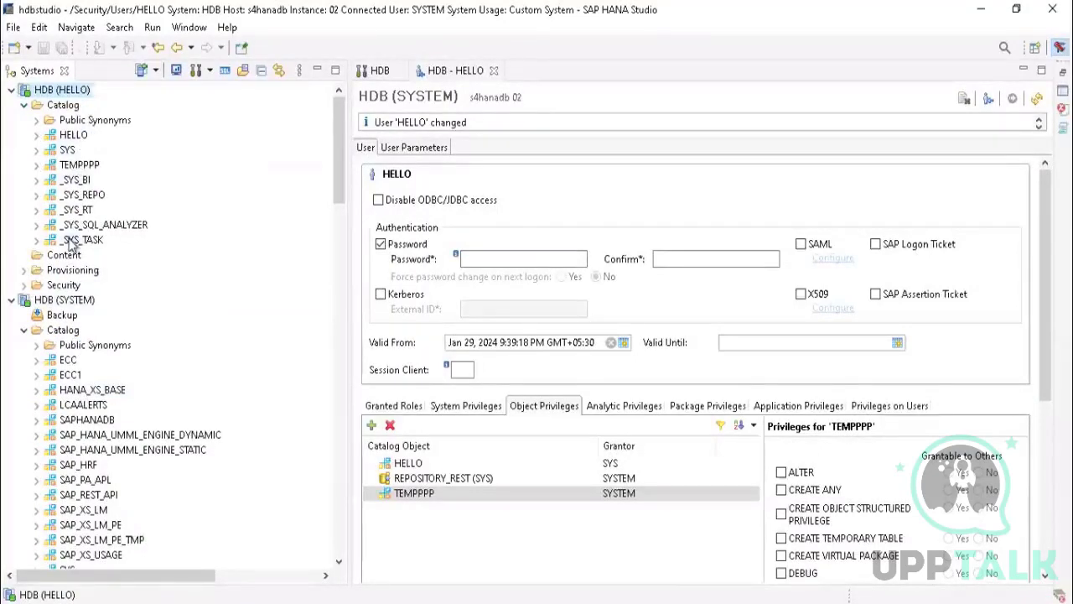
{"action": "left_click", "coordinate": [69, 168]}
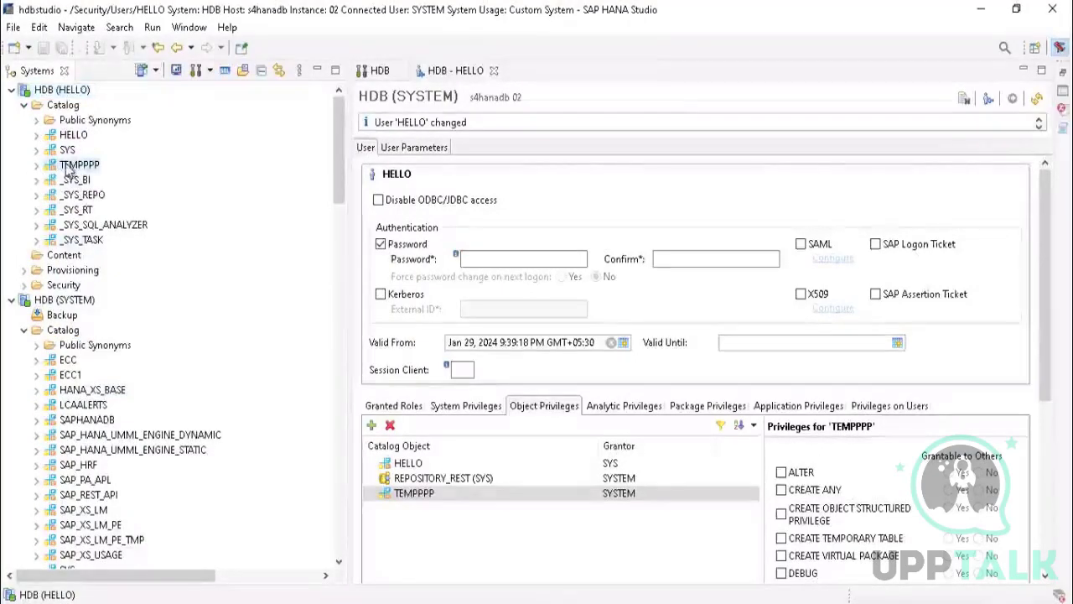
{"action": "left_click", "coordinate": [37, 165]}
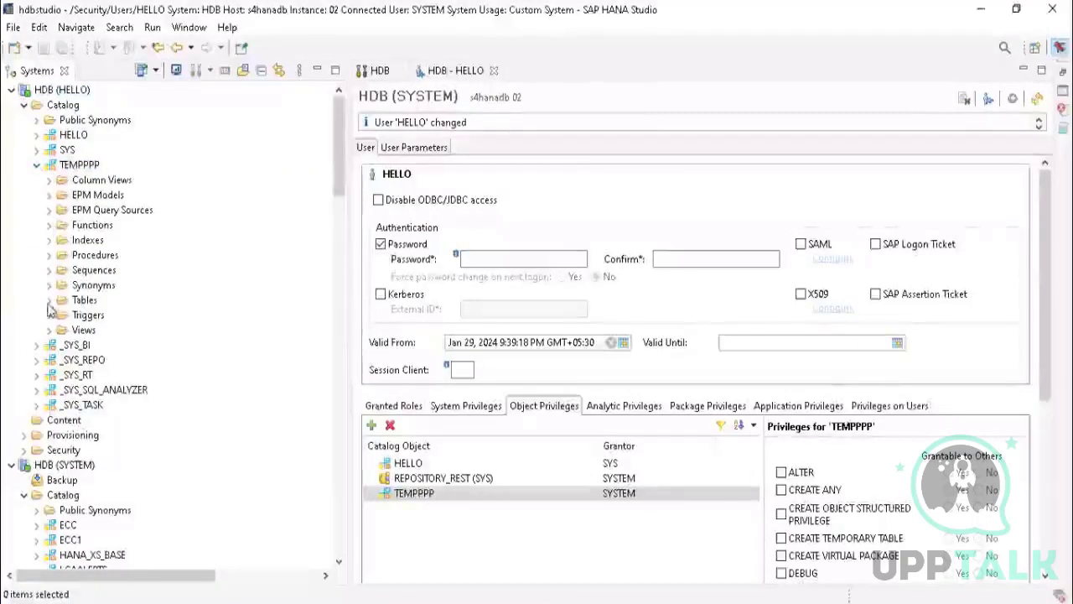
{"action": "left_click", "coordinate": [49, 332]}
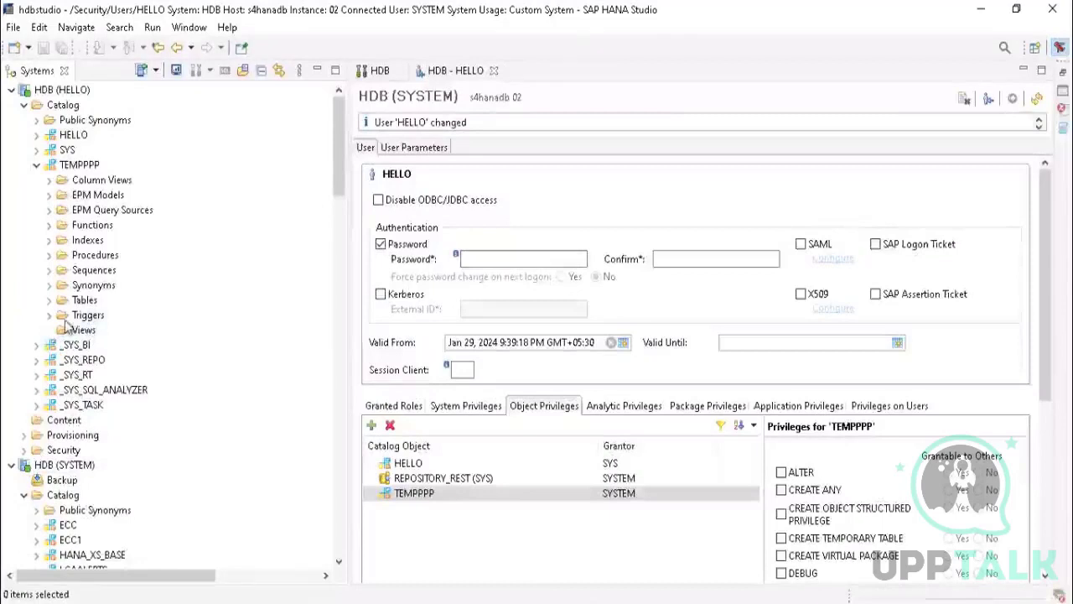
{"action": "left_click", "coordinate": [49, 300]}
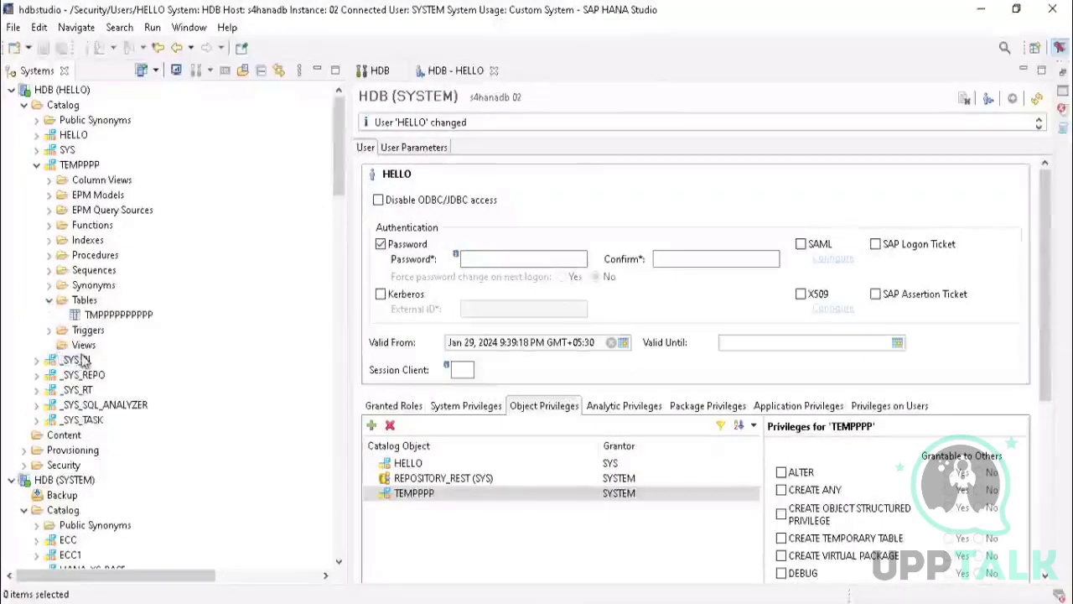
Step: View the content of the TMPPPPPPPPPP table through the HELLO connection and close it
{"action": "left_click", "coordinate": [116, 316]}
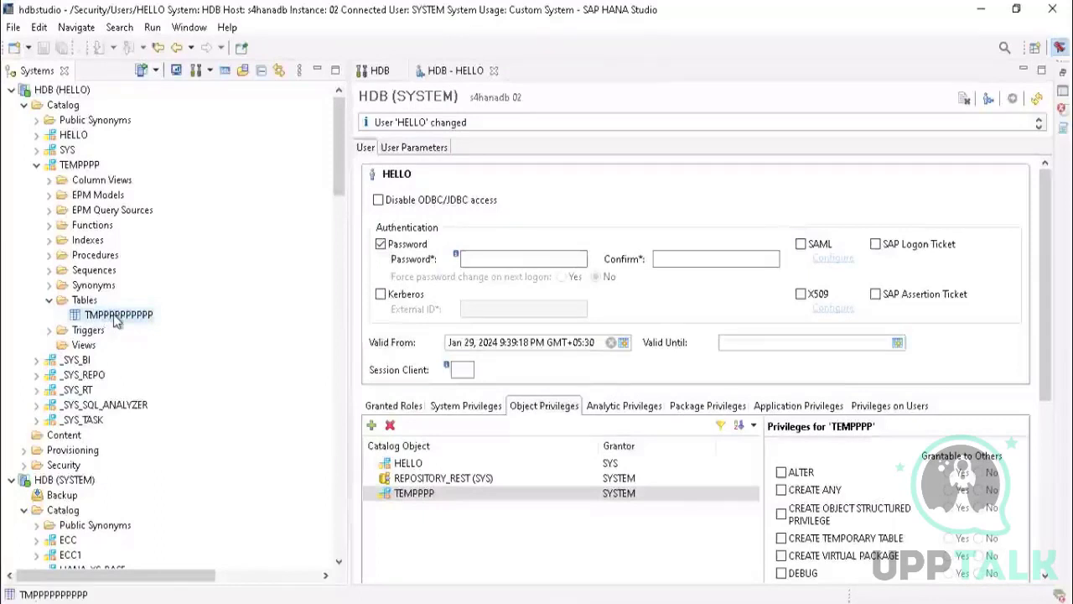
{"action": "right_click", "coordinate": [113, 314]}
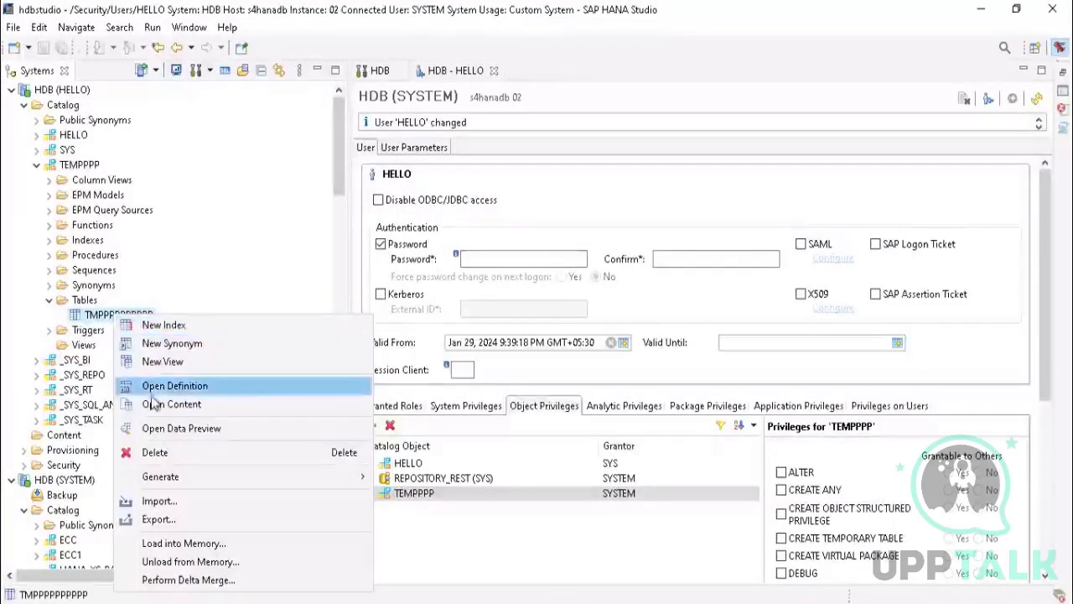
{"action": "left_click", "coordinate": [175, 407]}
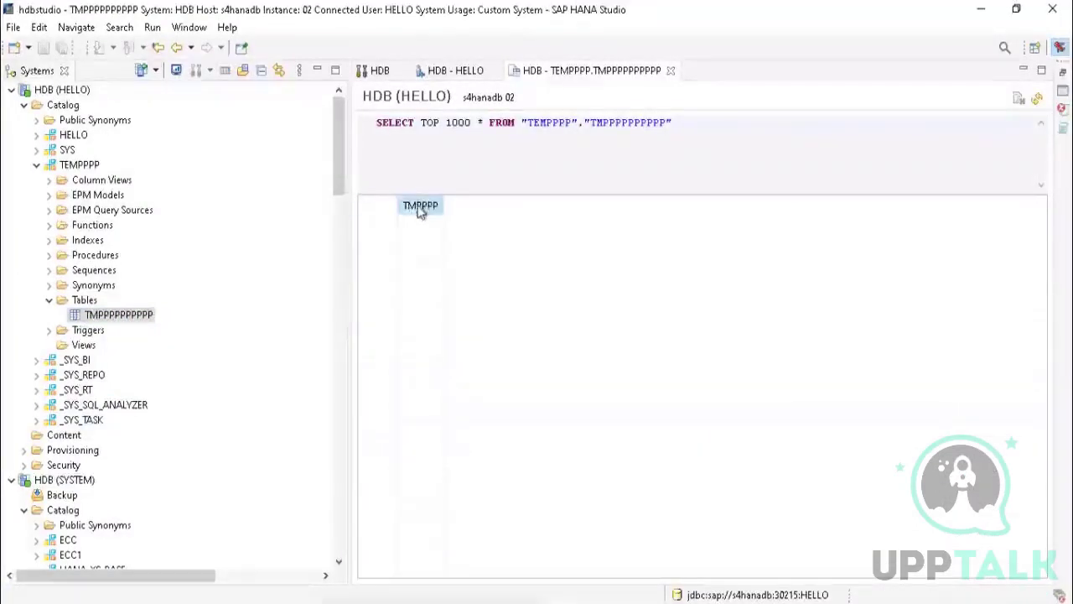
{"action": "left_click", "coordinate": [670, 71]}
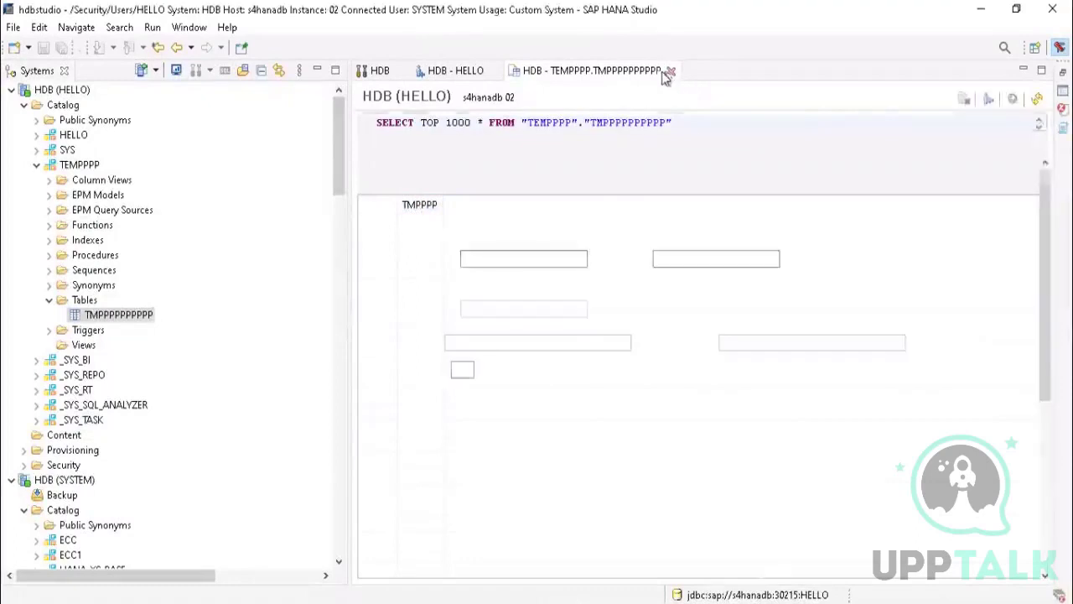
Step: Try to delete the TMPPPPPPPPPP table as HELLO, using the Cascade and Delete Catalog Object options
{"action": "right_click", "coordinate": [132, 315]}
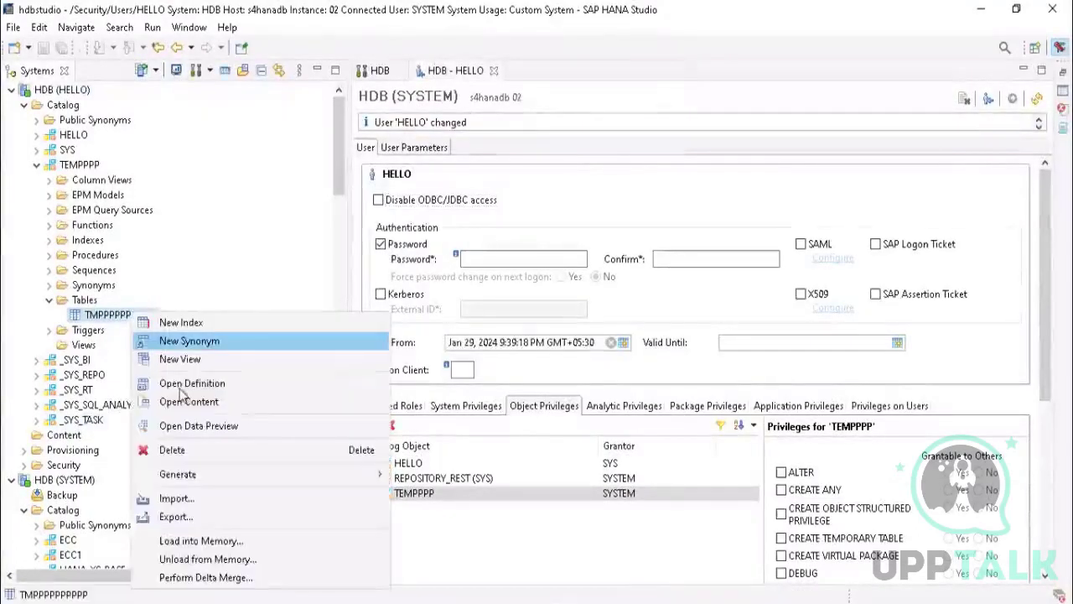
{"action": "left_click", "coordinate": [173, 449]}
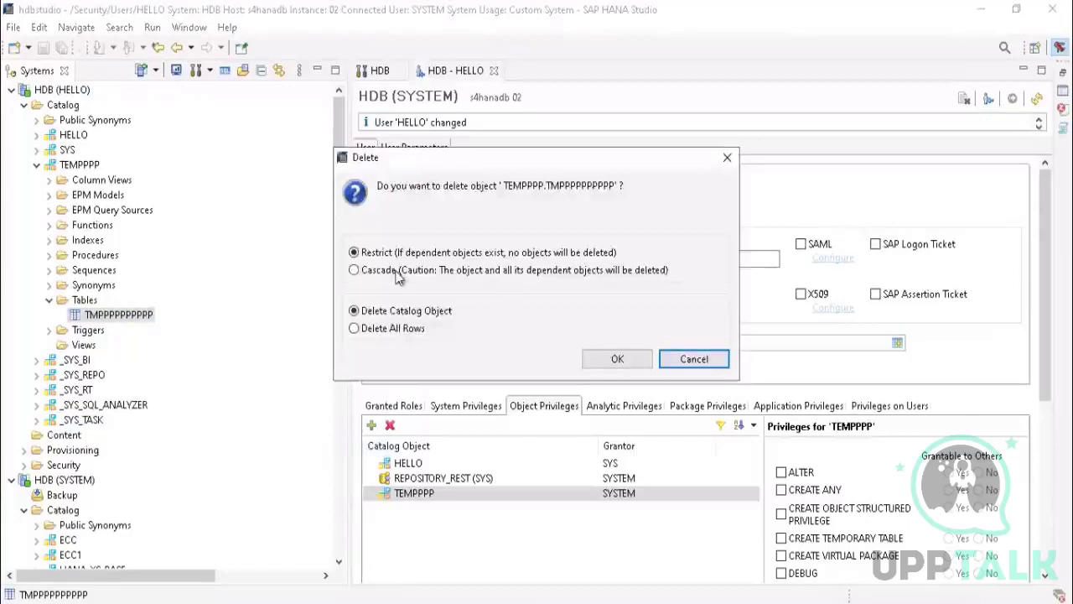
{"action": "left_click", "coordinate": [388, 254]}
{"action": "left_click", "coordinate": [399, 271]}
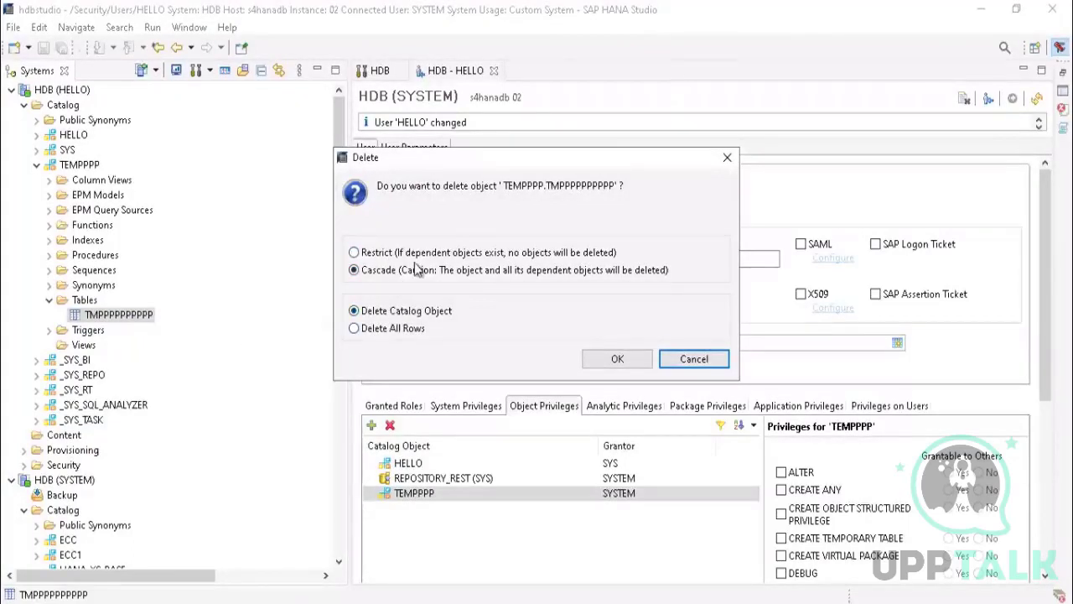
{"action": "left_click", "coordinate": [617, 359]}
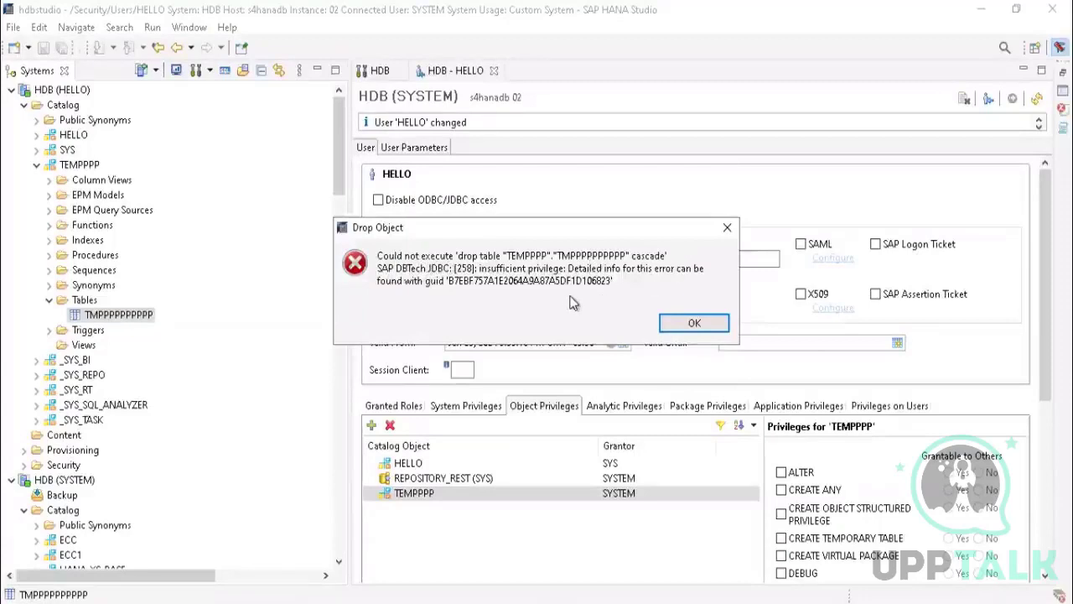
{"action": "left_click", "coordinate": [684, 325]}
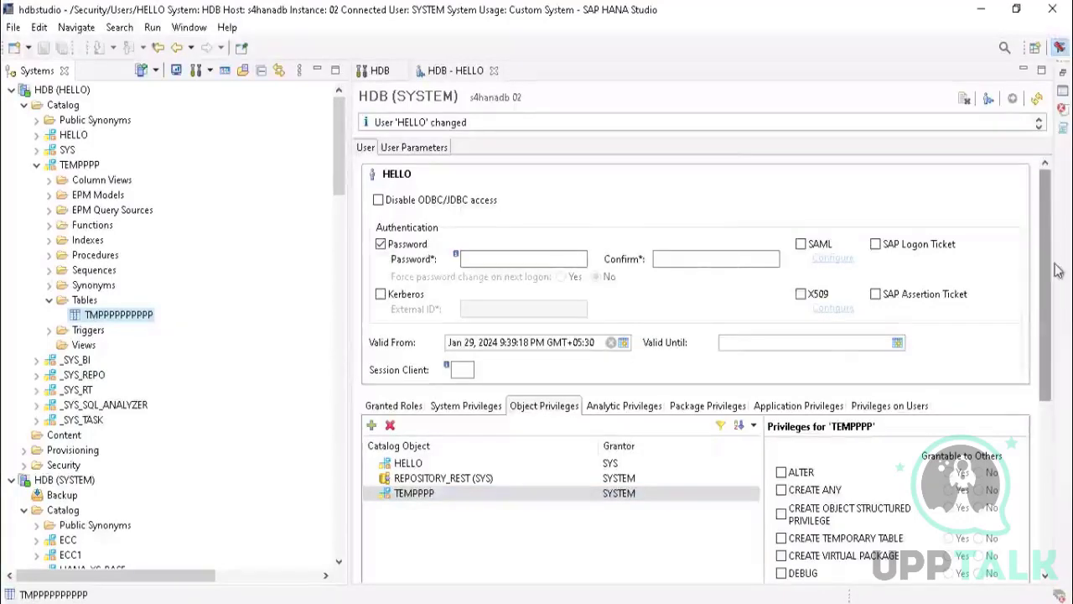
Step: Grant HELLO the DROP privilege on the TEMPPPP schema, not grantable to others, and deploy the user change
{"action": "left_click_drag", "start_coordinate": [1058, 270], "coordinate": [1065, 374]}
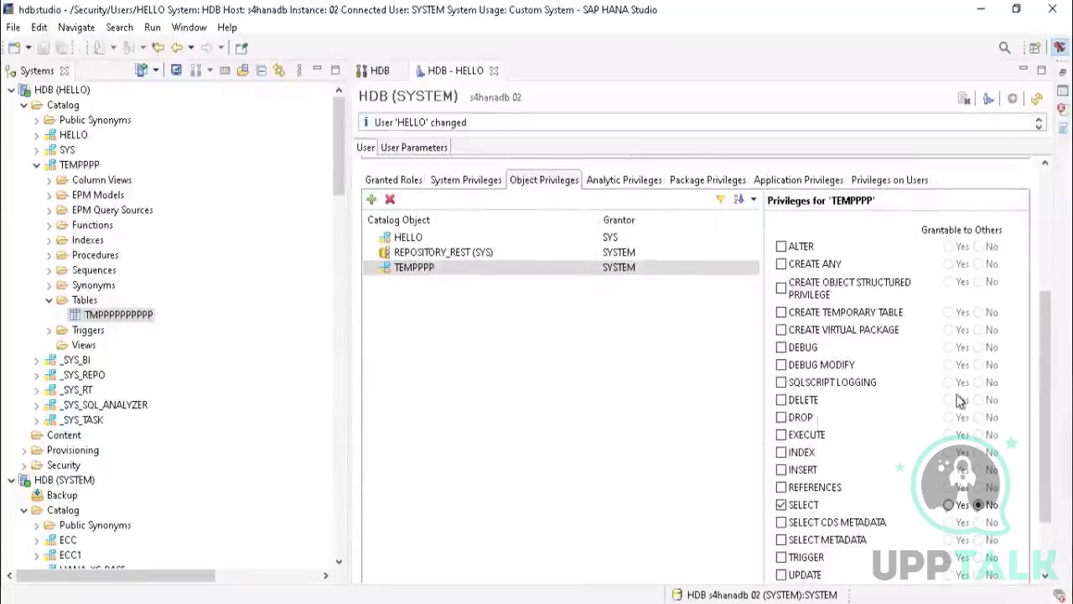
{"action": "left_click", "coordinate": [782, 416]}
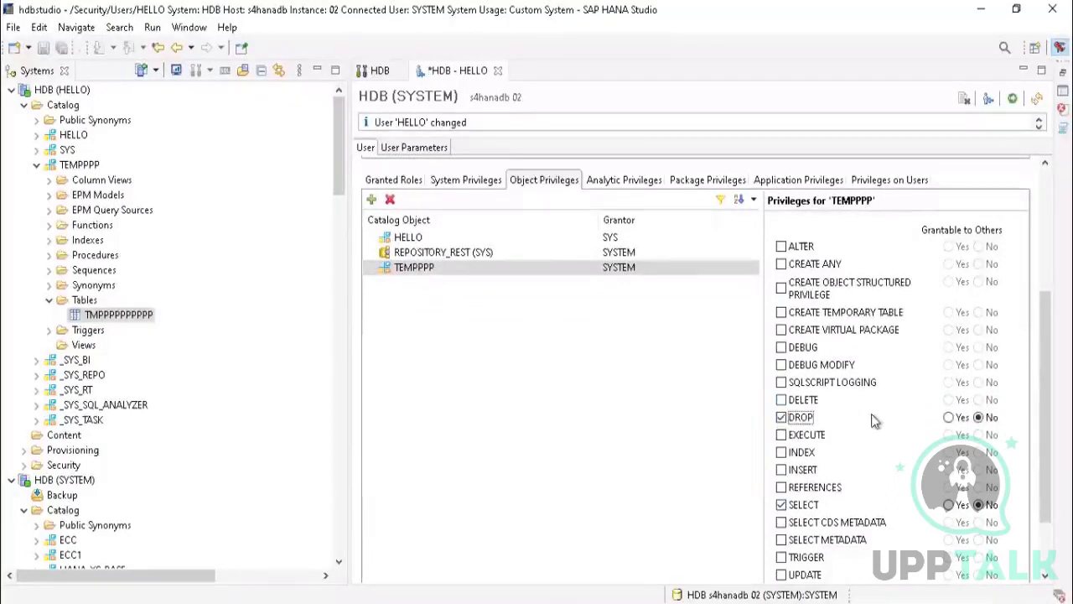
{"action": "left_click", "coordinate": [1012, 99]}
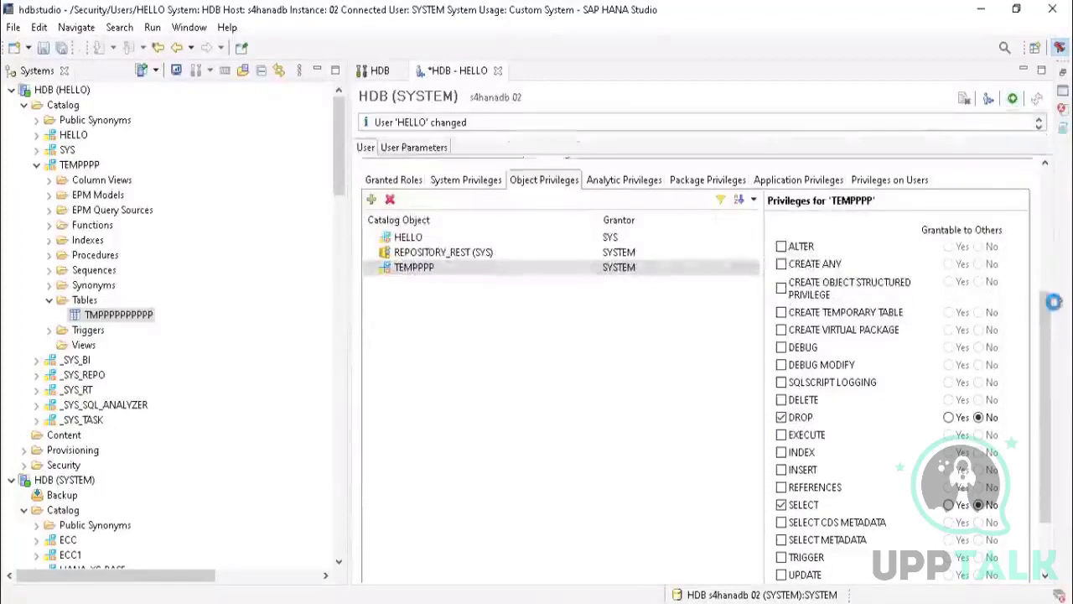
{"action": "left_click", "coordinate": [433, 270]}
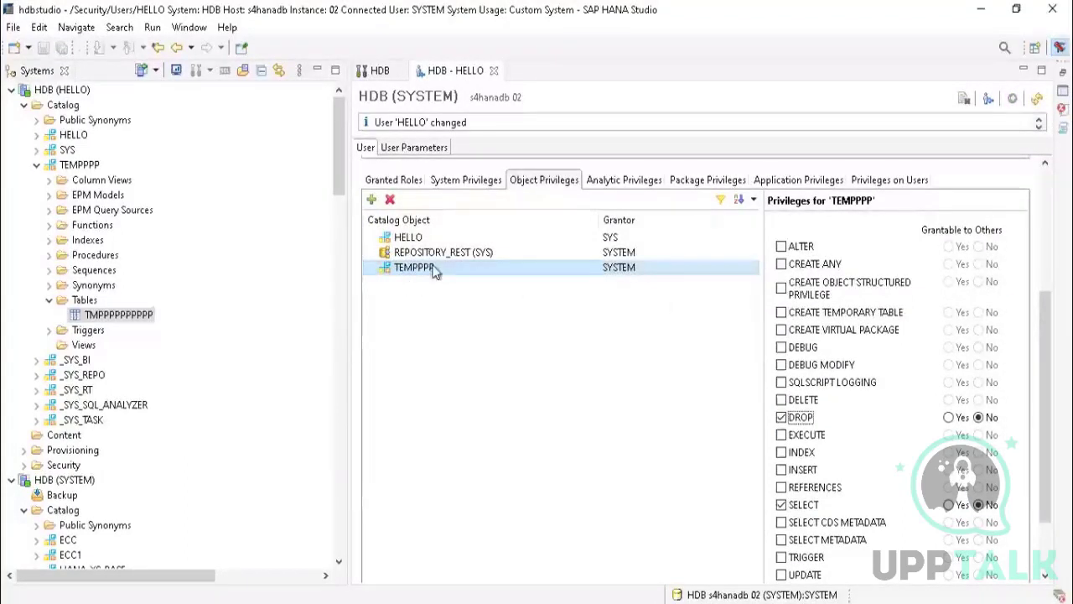
Step: Review the object privileges assigned to HELLO on the TEMPPPP schema and the user's general settings
{"action": "left_click_drag", "start_coordinate": [1049, 327], "coordinate": [1058, 368]}
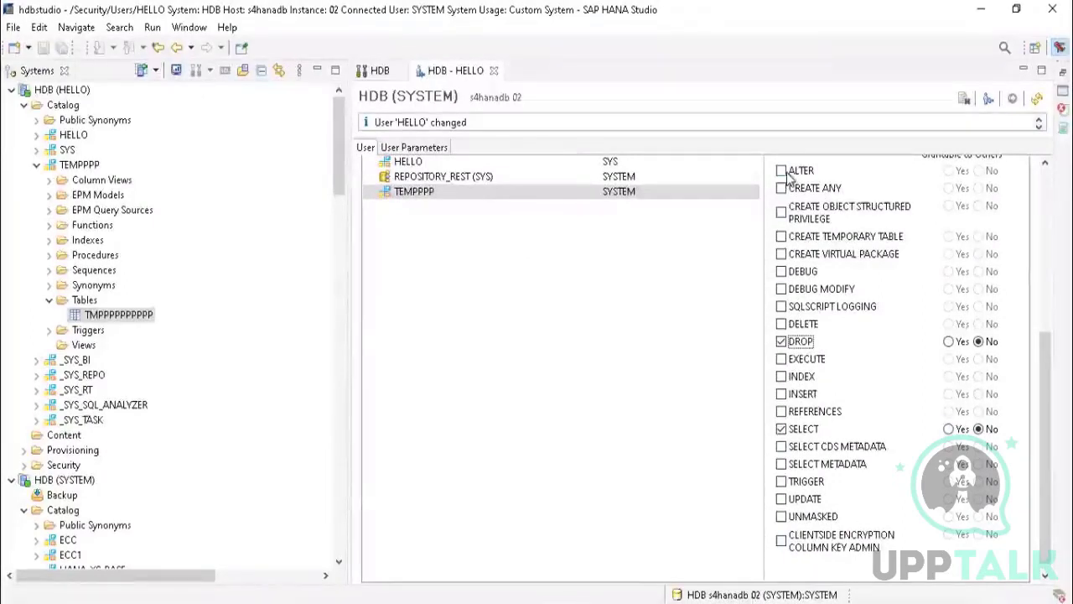
{"action": "left_click", "coordinate": [402, 192]}
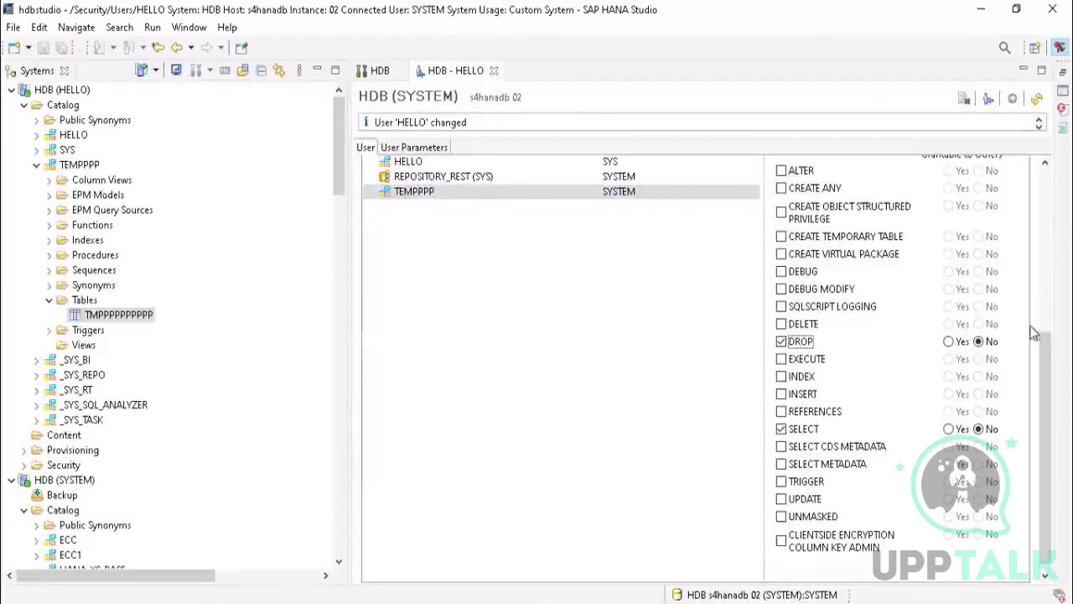
{"action": "left_click_drag", "start_coordinate": [1045, 334], "coordinate": [1046, 311]}
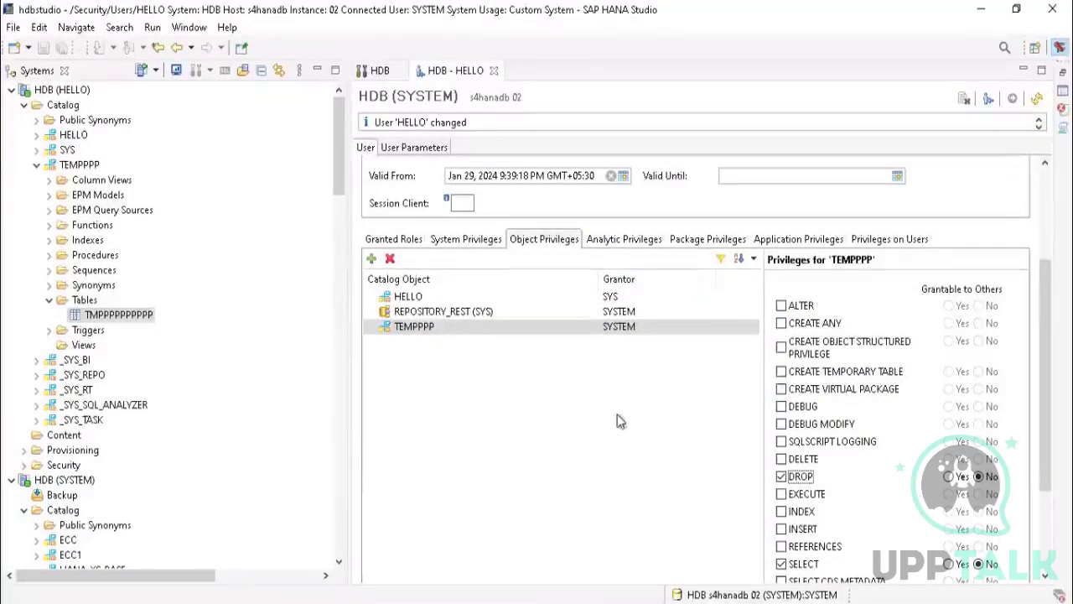
{"action": "left_click", "coordinate": [430, 330]}
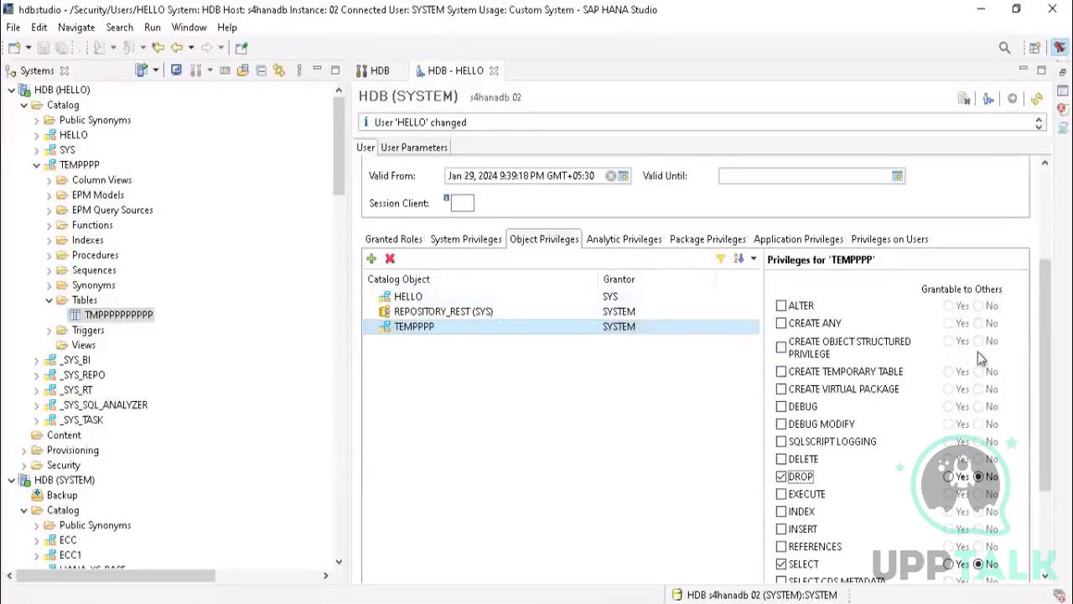
{"action": "left_click_drag", "start_coordinate": [1049, 277], "coordinate": [1054, 193]}
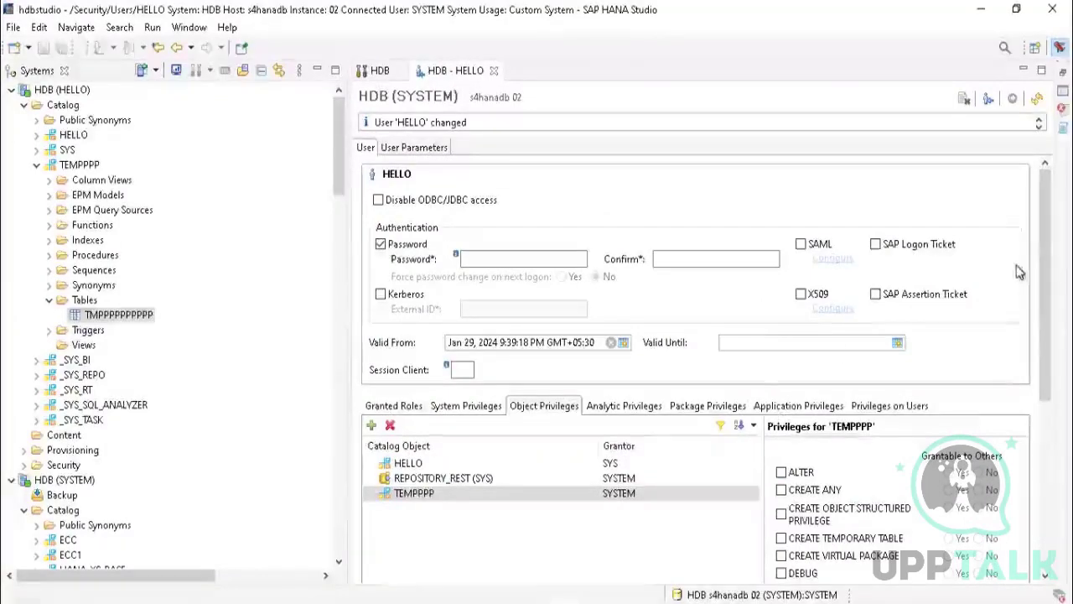
{"action": "left_click_drag", "start_coordinate": [1047, 253], "coordinate": [1053, 343]}
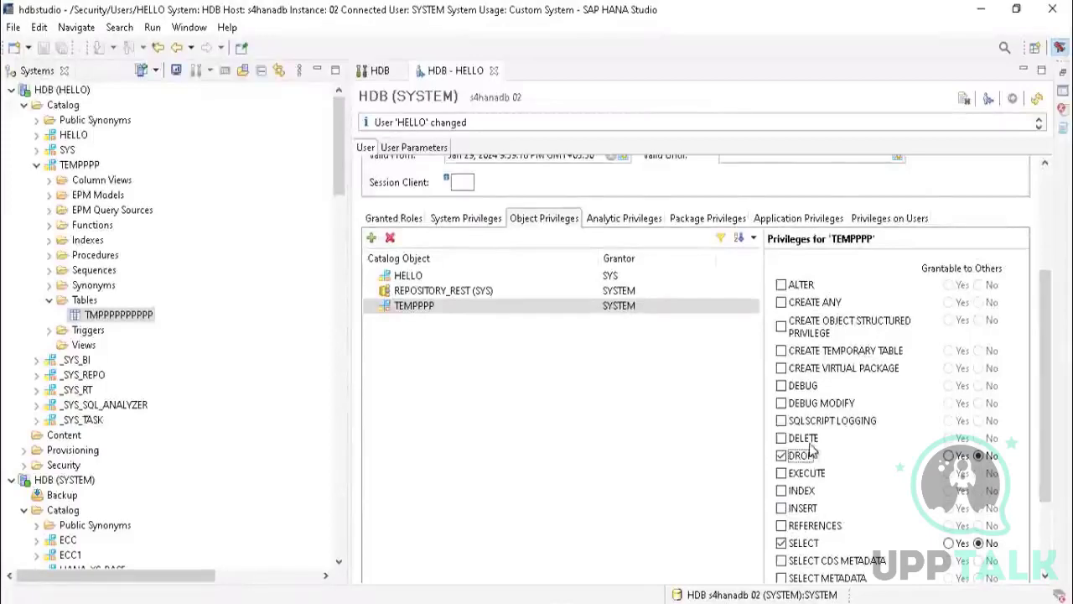
{"action": "left_click_drag", "start_coordinate": [1043, 286], "coordinate": [1055, 175]}
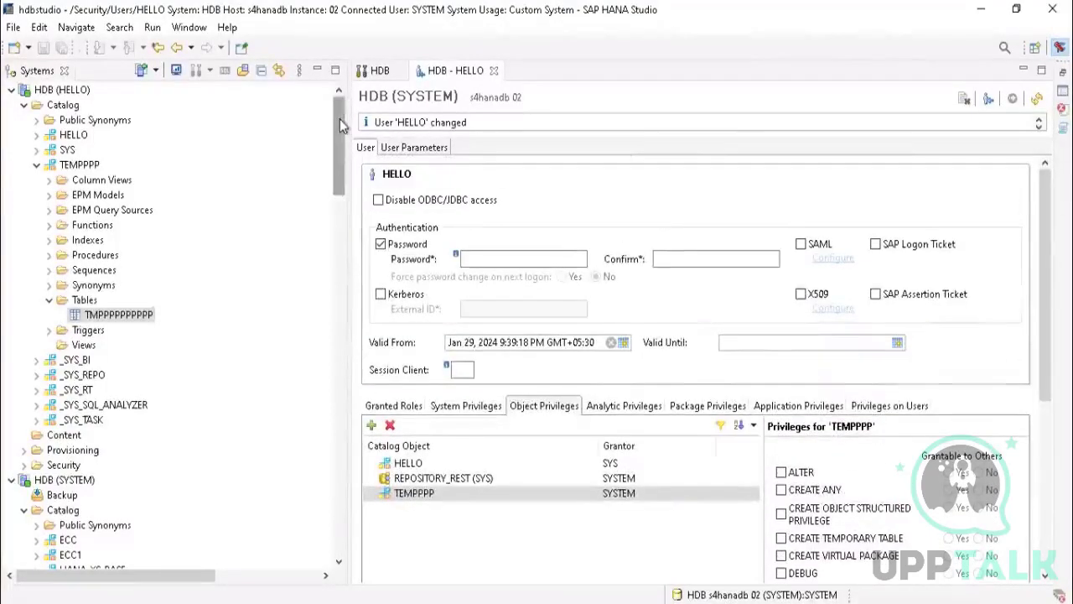
Step: Refresh the HDB (HELLO) system and expand its TEMPPPP schema down to the contents of the Tables folder
{"action": "left_click_drag", "start_coordinate": [340, 120], "coordinate": [337, 86]}
{"action": "right_click", "coordinate": [59, 92]}
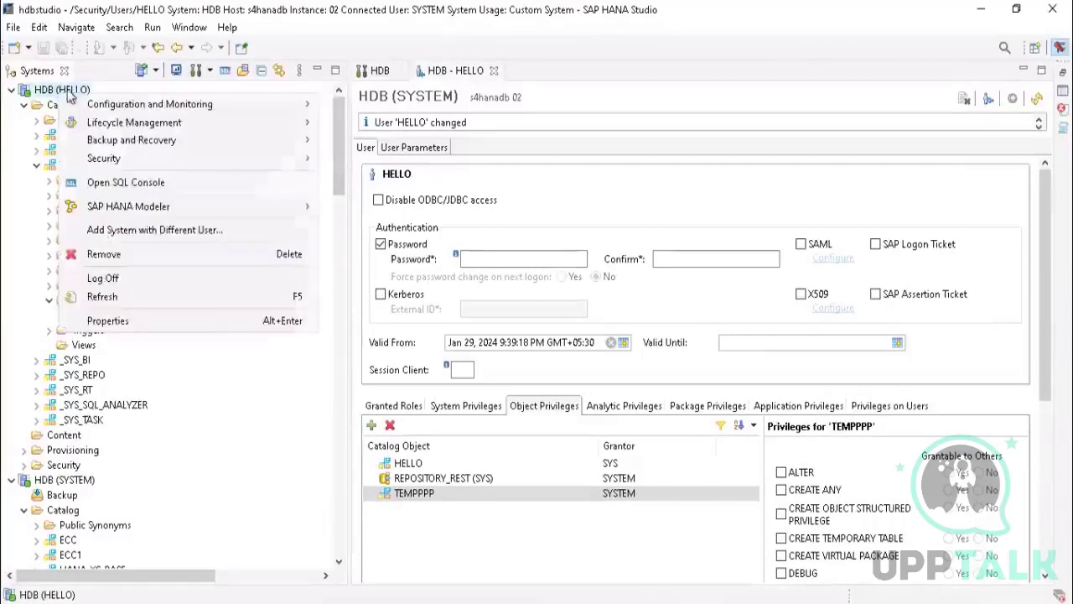
{"action": "left_click", "coordinate": [102, 296]}
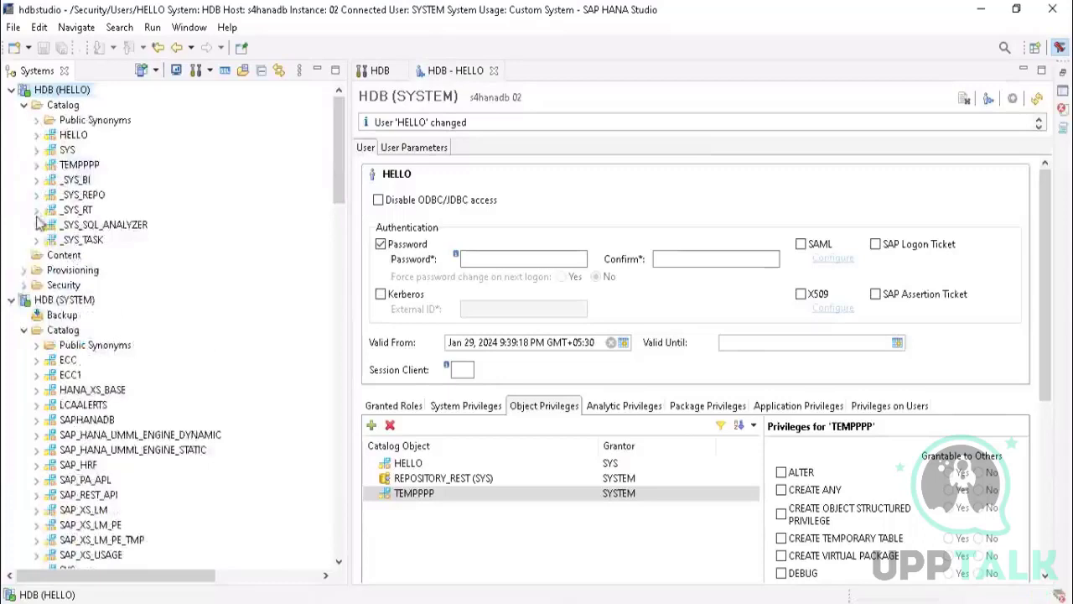
{"action": "left_click", "coordinate": [36, 166]}
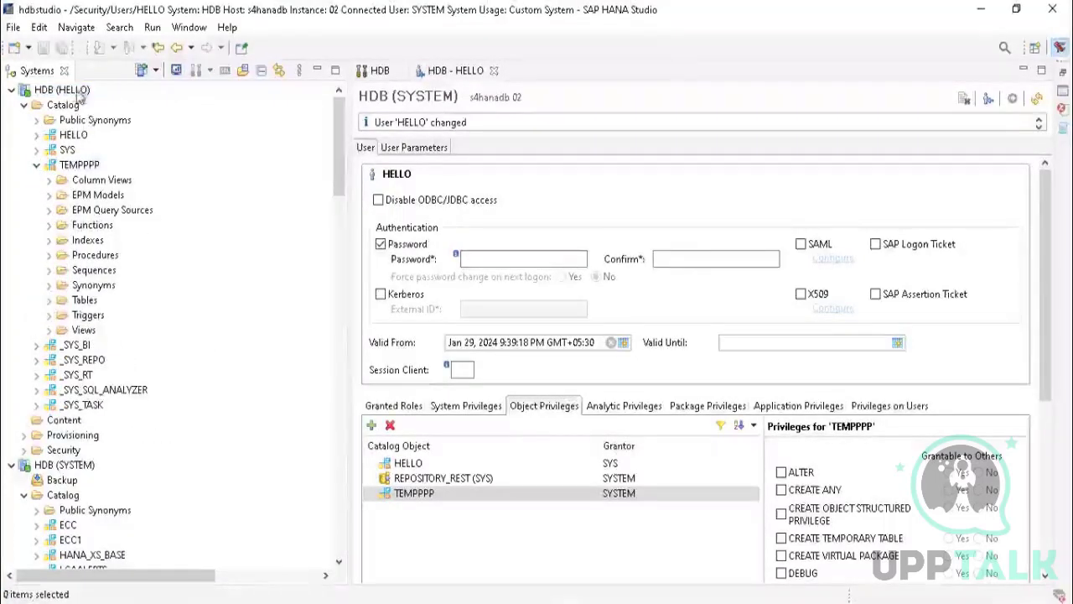
{"action": "left_click", "coordinate": [50, 300]}
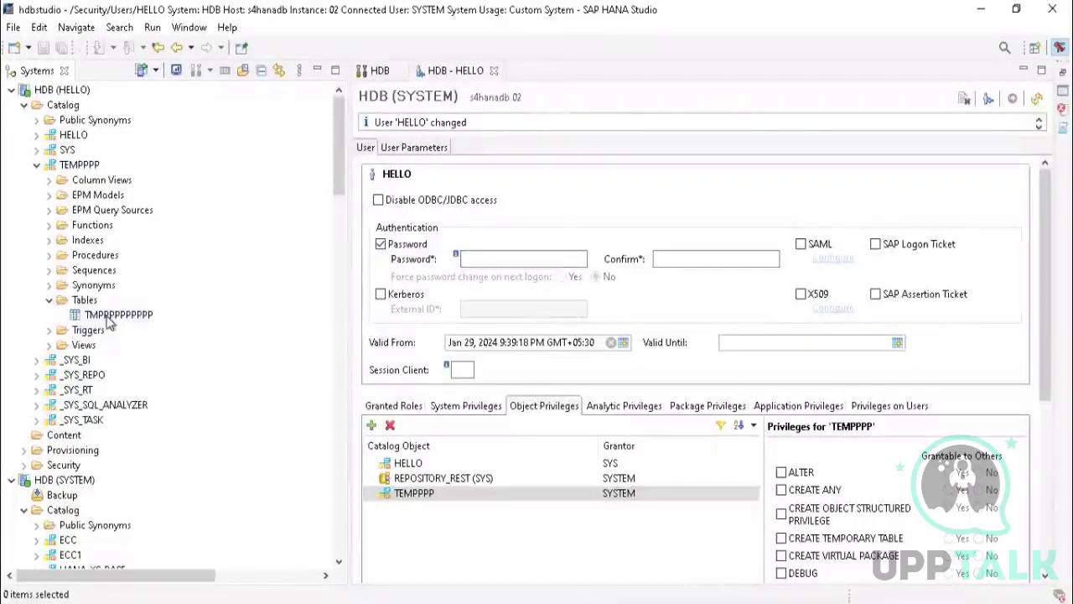
Step: Delete the TMPPPPPPPPPP table through the HELLO connection, using the Cascade and Delete Catalog Object options
{"action": "left_click", "coordinate": [111, 318]}
{"action": "right_click", "coordinate": [112, 318]}
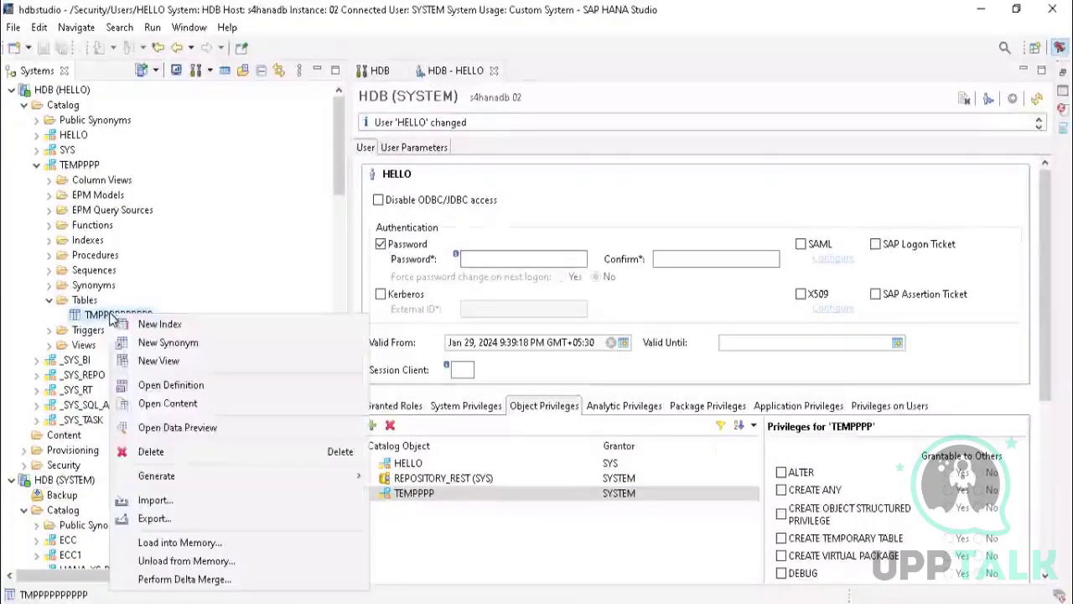
{"action": "left_click", "coordinate": [162, 453]}
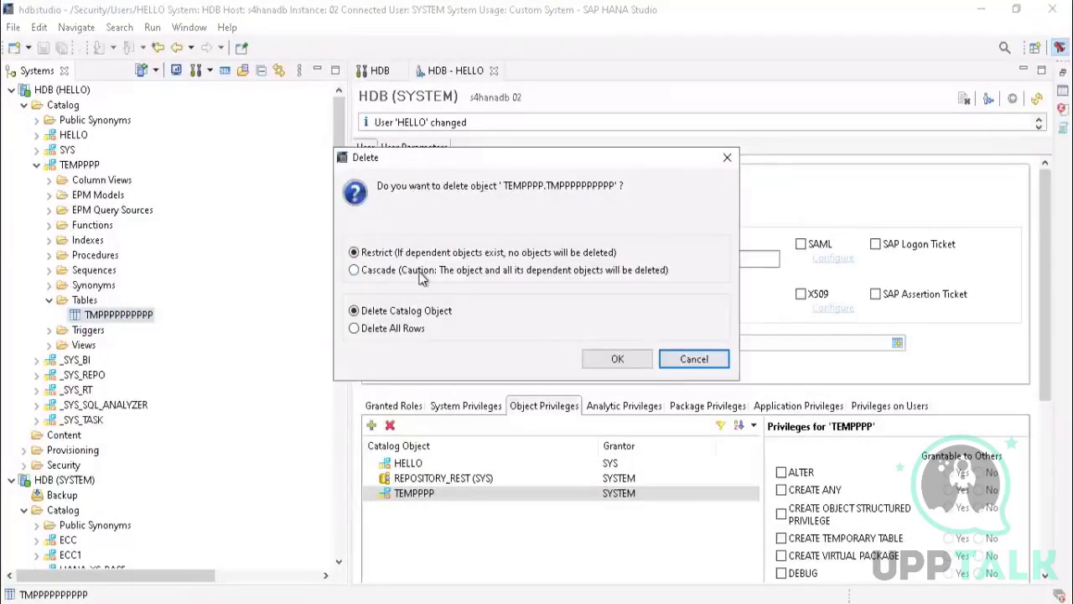
{"action": "left_click", "coordinate": [422, 279]}
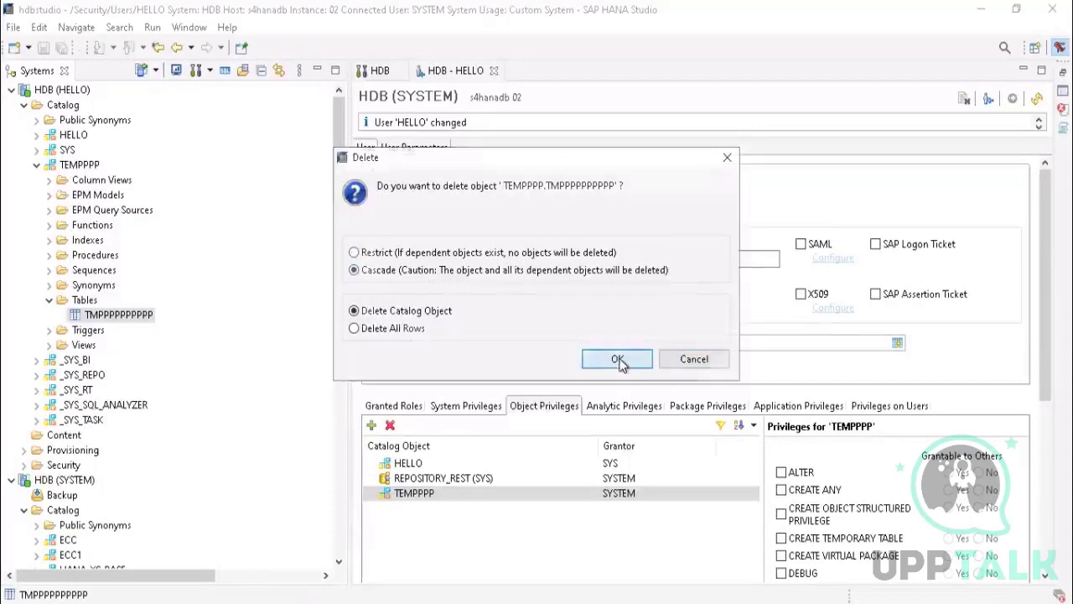
{"action": "left_click", "coordinate": [618, 359]}
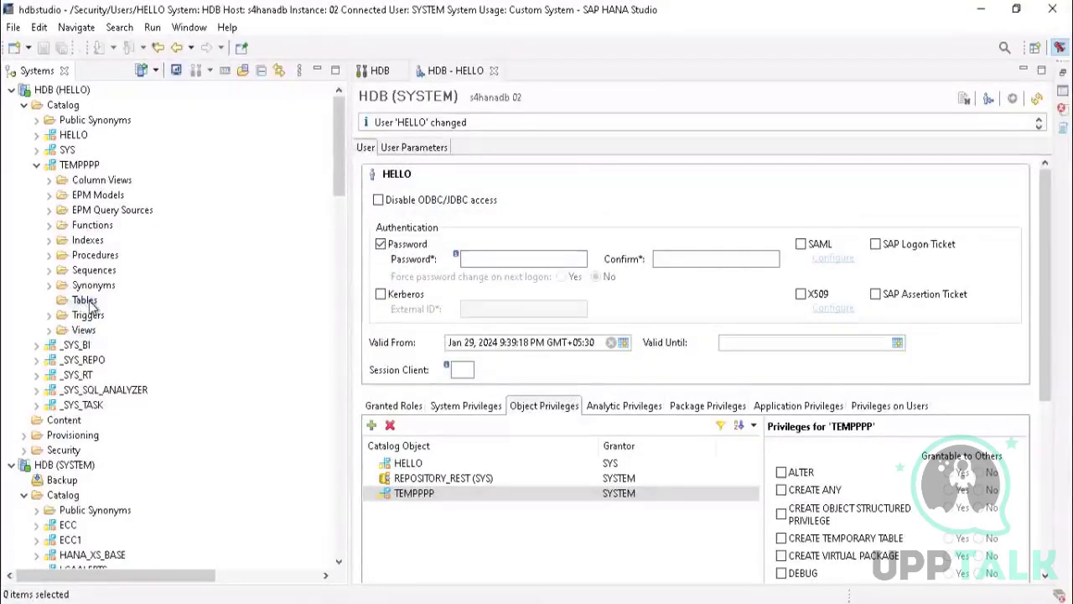
{"action": "right_click", "coordinate": [72, 90]}
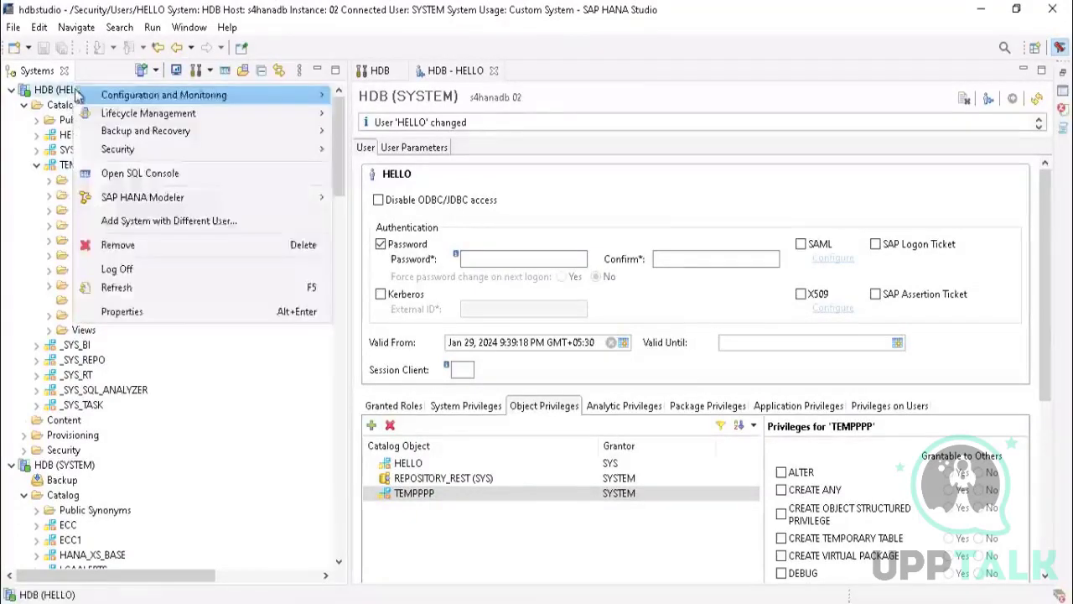
{"action": "left_click", "coordinate": [4, 167]}
{"action": "left_click", "coordinate": [5, 168]}
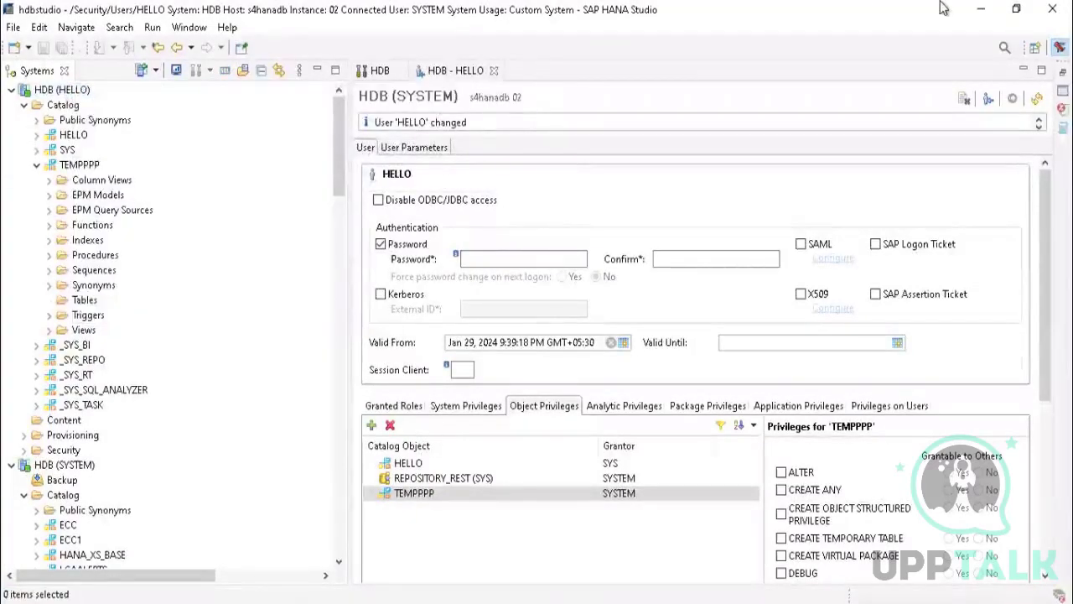
{"action": "left_click", "coordinate": [981, 9]}
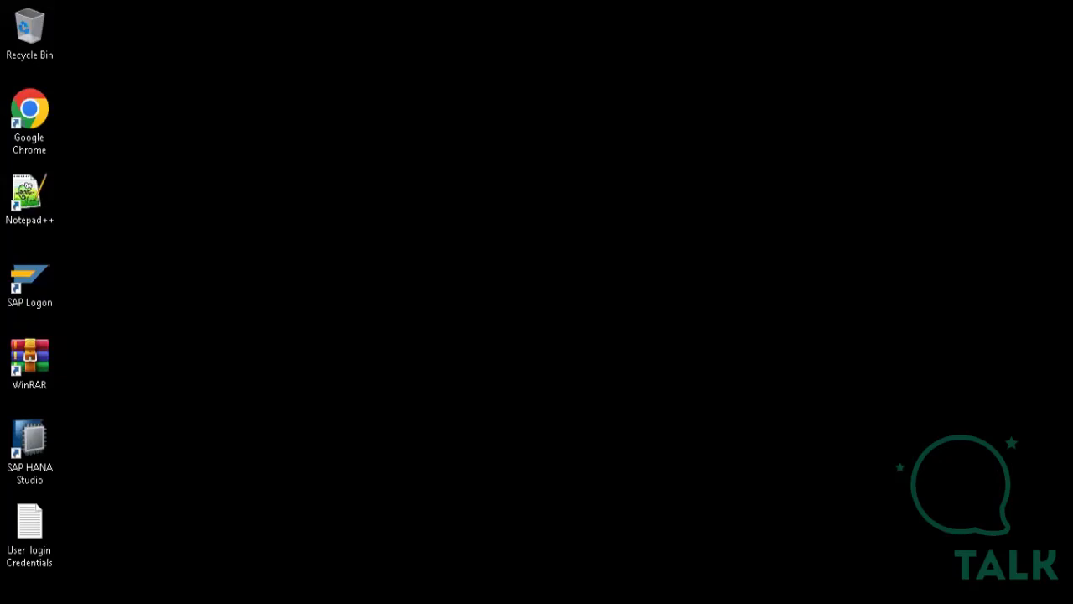
{"action": "mouse_move", "coordinate": [522, 603]}
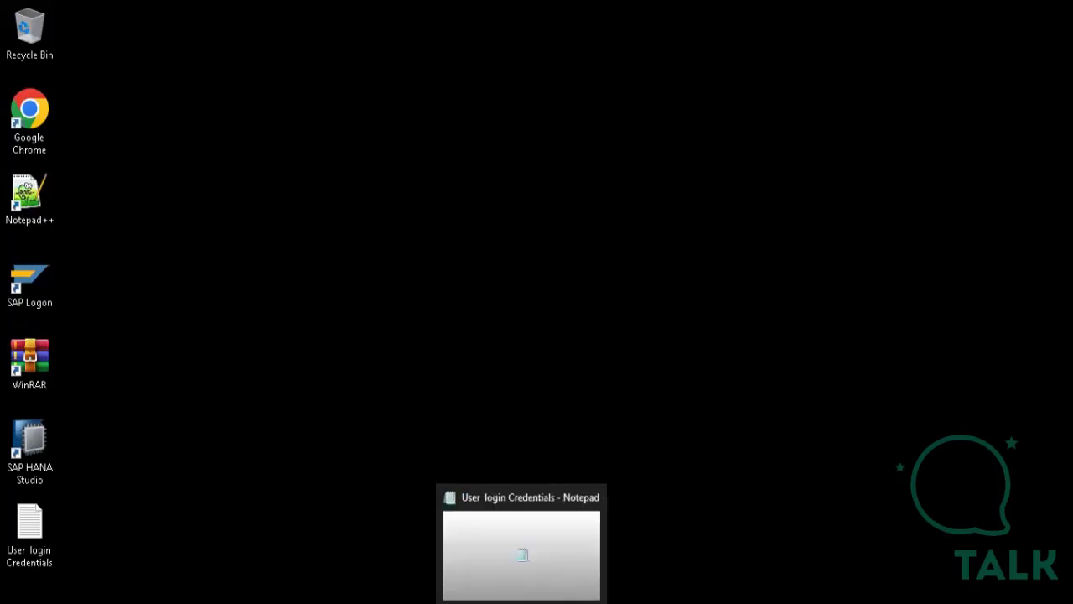
{"action": "left_click", "coordinate": [561, 603]}
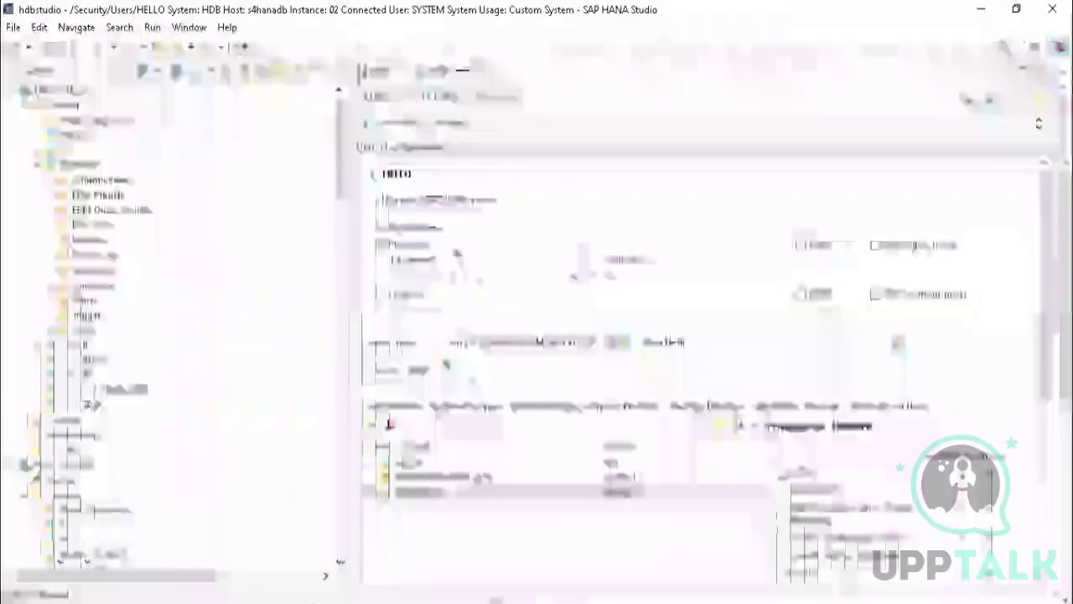
Step: Examine the object folders of HELLO's TEMPPPP schema, from Views up to Column Views, and the schema's list of assignable privileges
{"action": "left_click", "coordinate": [48, 315]}
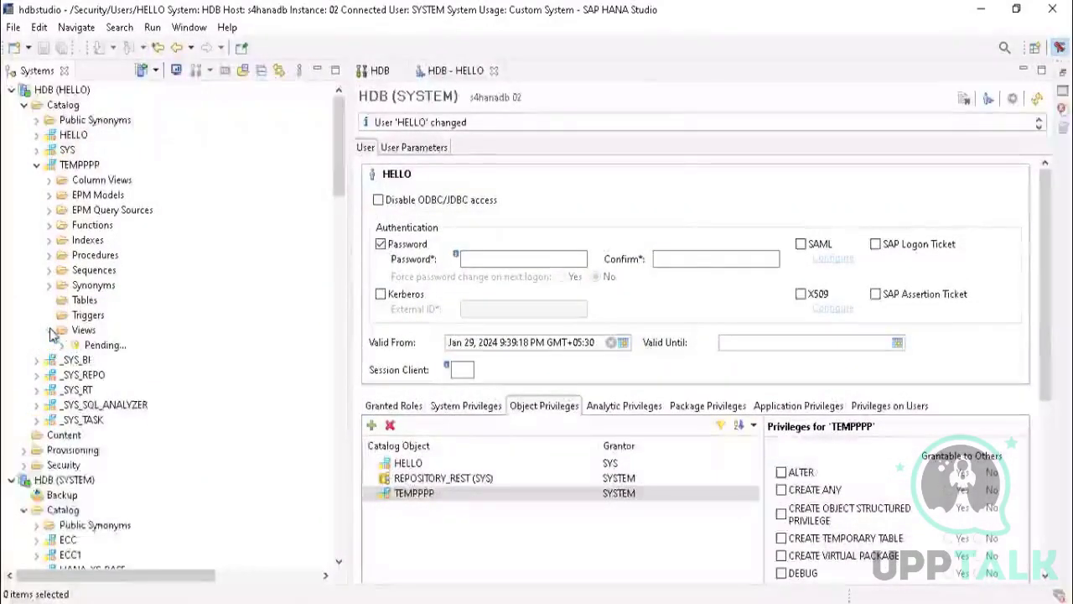
{"action": "left_click", "coordinate": [49, 285]}
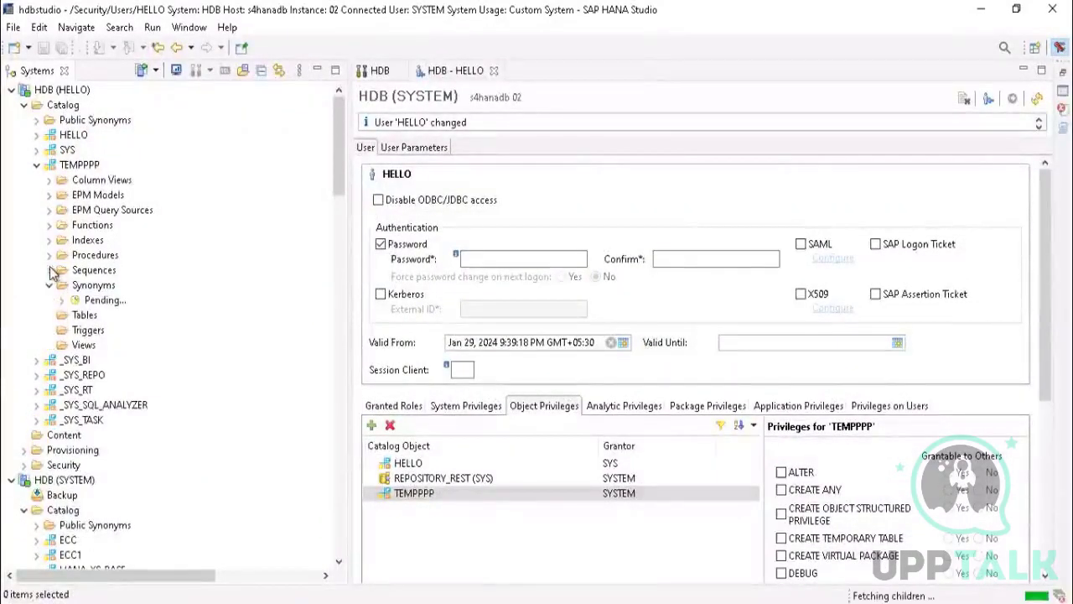
{"action": "left_click", "coordinate": [49, 255]}
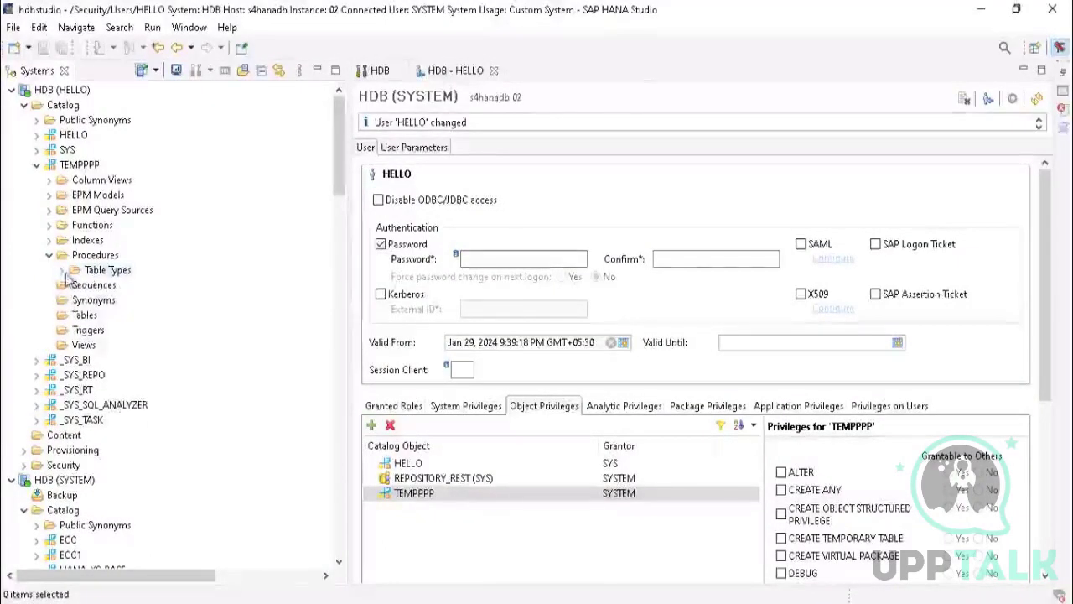
{"action": "left_click", "coordinate": [62, 270]}
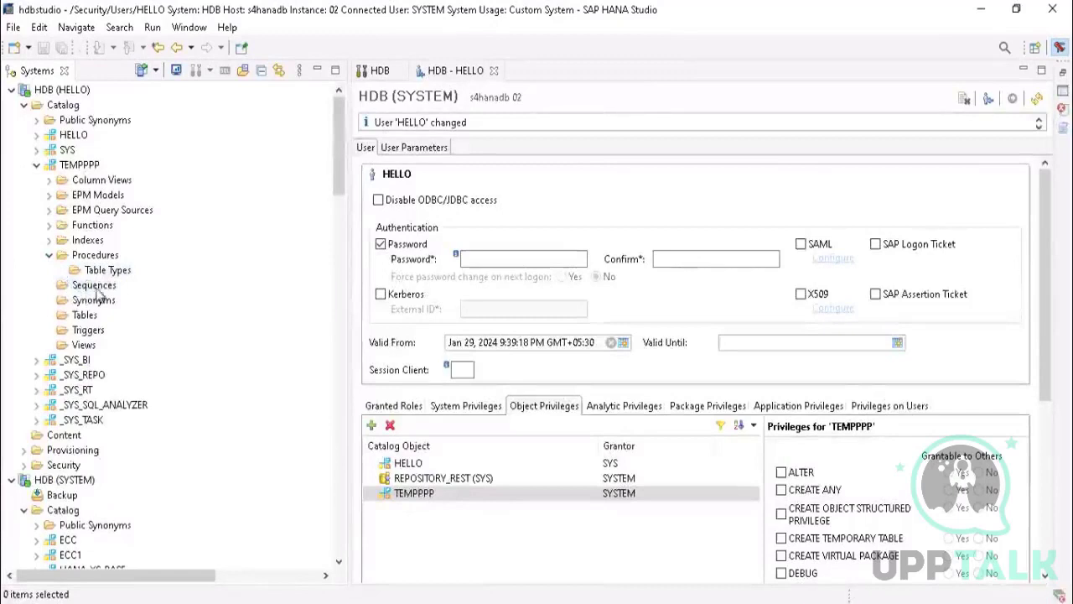
{"action": "left_click", "coordinate": [101, 268]}
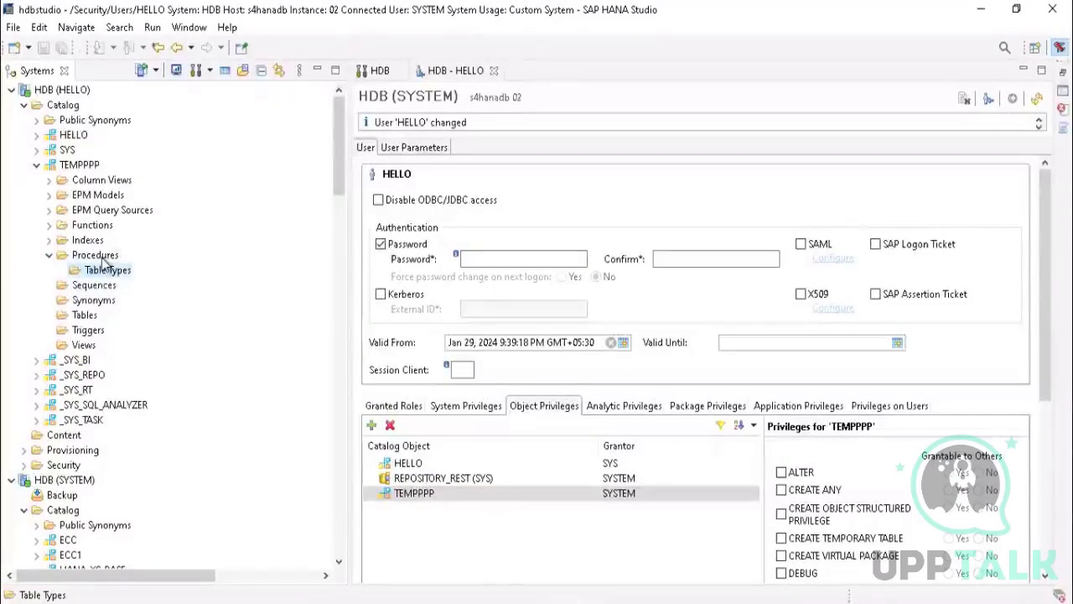
{"action": "left_click", "coordinate": [99, 257]}
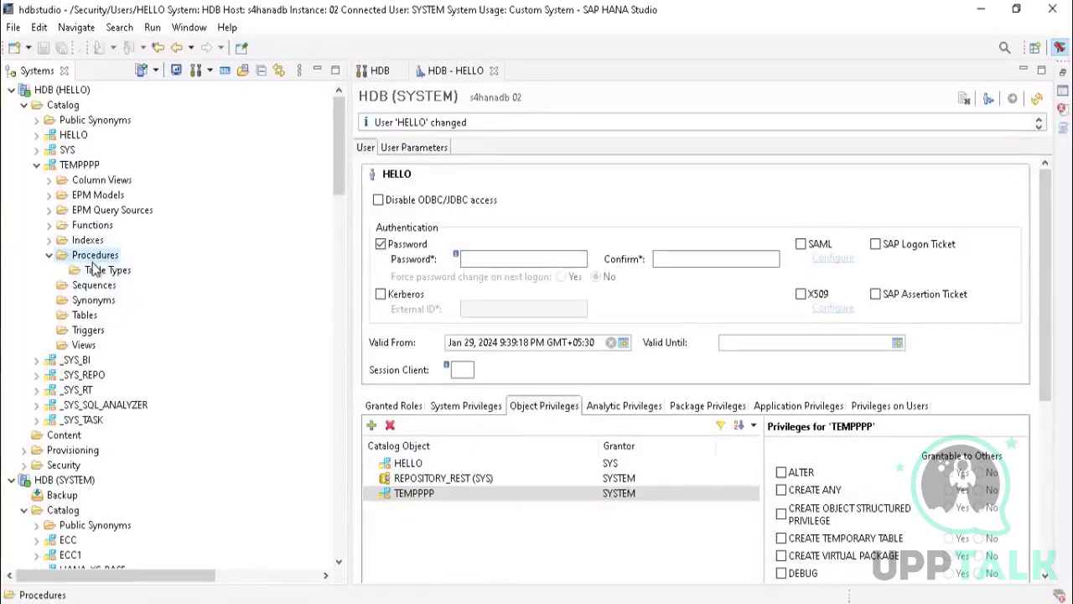
{"action": "left_click", "coordinate": [50, 243]}
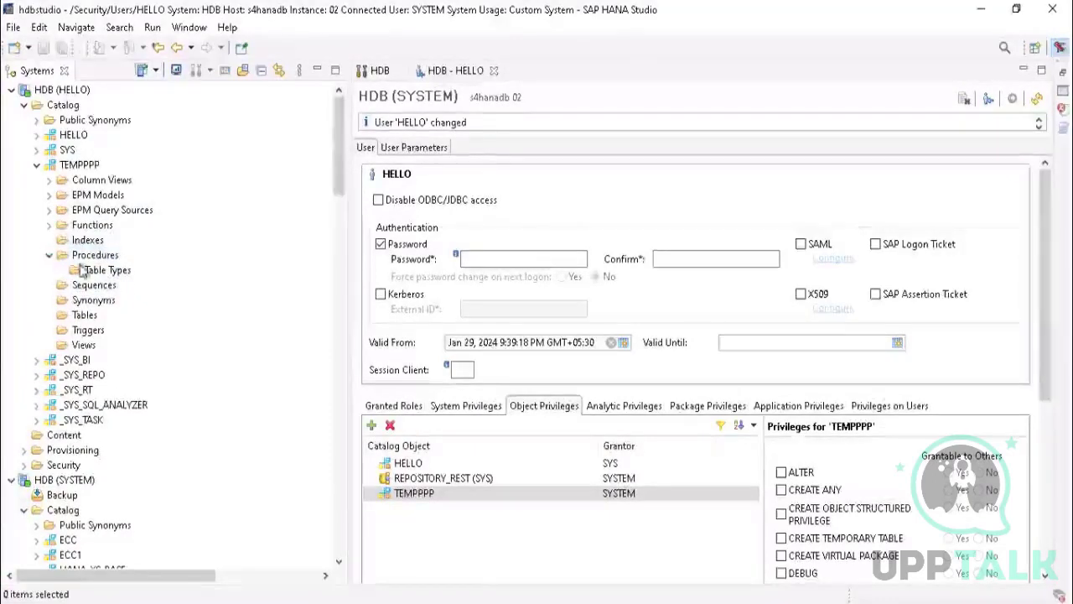
{"action": "left_click", "coordinate": [49, 224]}
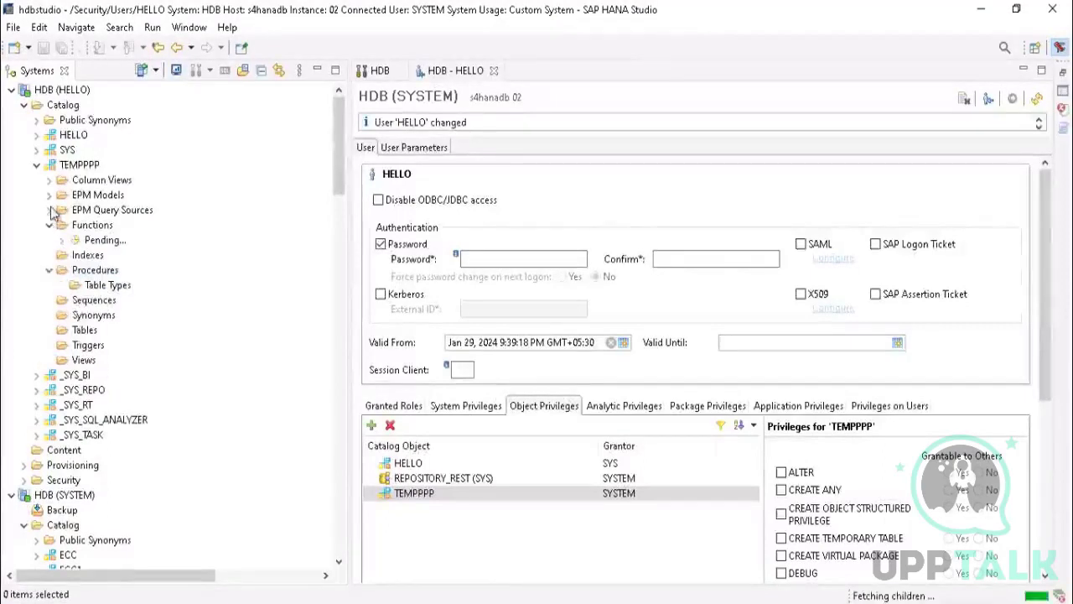
{"action": "left_click", "coordinate": [48, 180]}
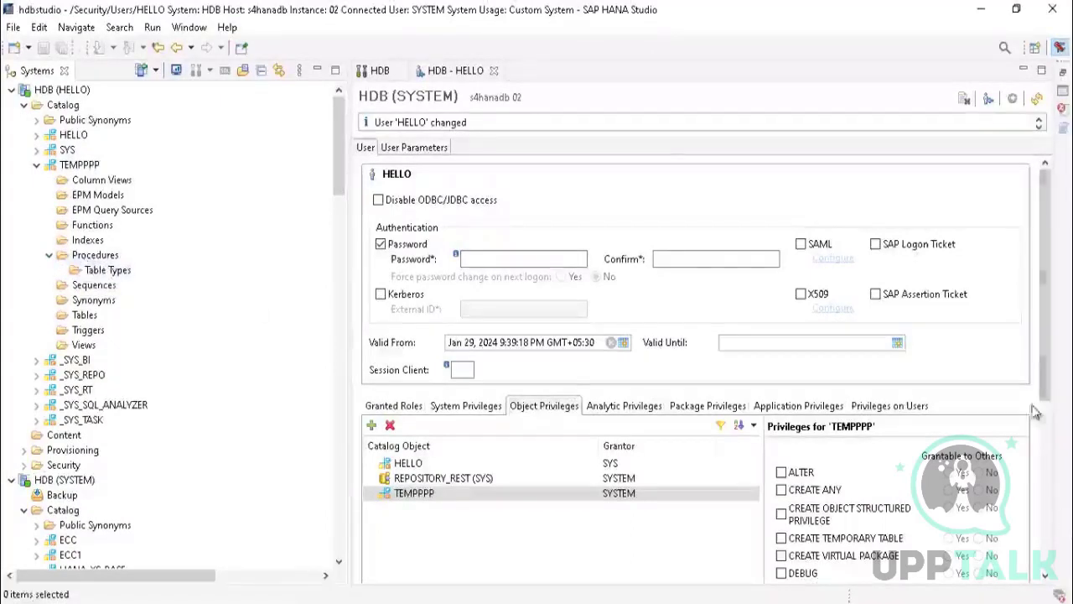
{"action": "left_click_drag", "start_coordinate": [1051, 237], "coordinate": [1054, 398]}
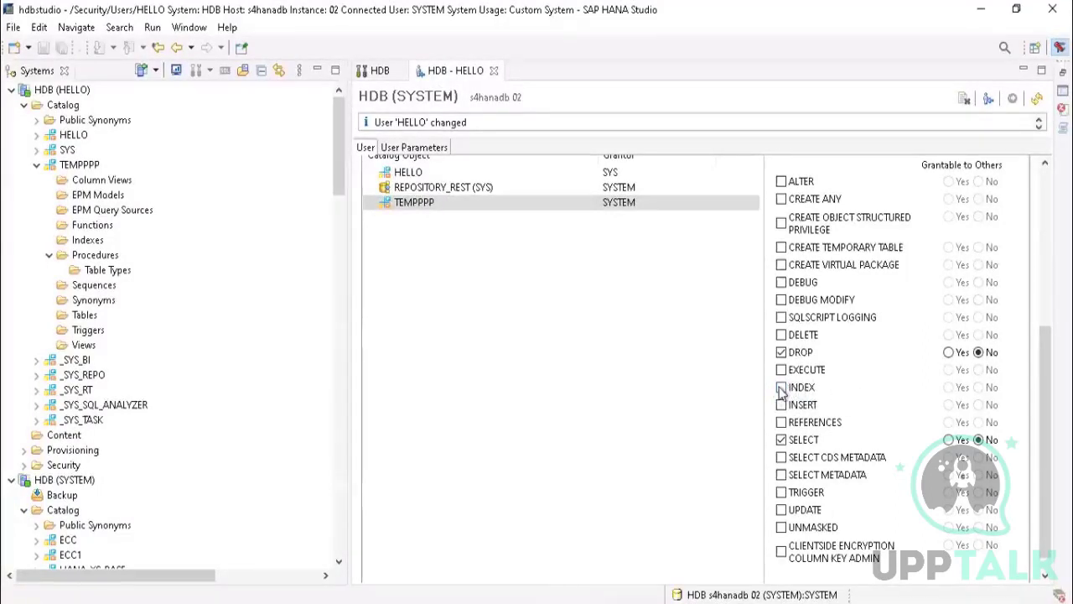
Step: Switch to the hana db class 2.pptx presentation in PowerPoint and show slide 3 on the SELECT, INSERT, UPDATE, DELETE, INDEX and EXECUTE privileges
{"action": "left_click", "coordinate": [987, 11]}
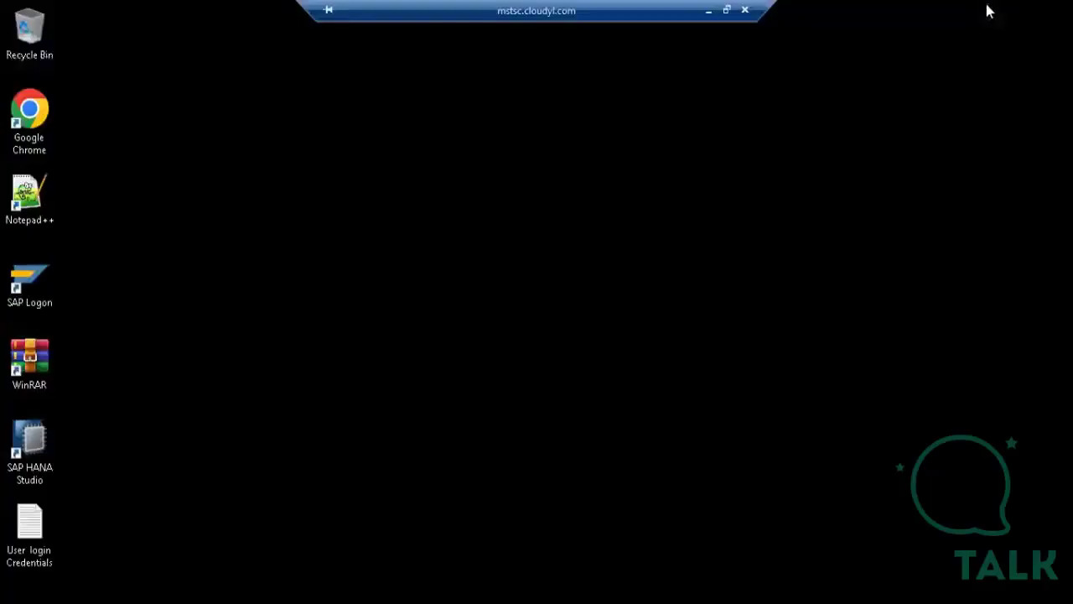
{"action": "left_click", "coordinate": [712, 12]}
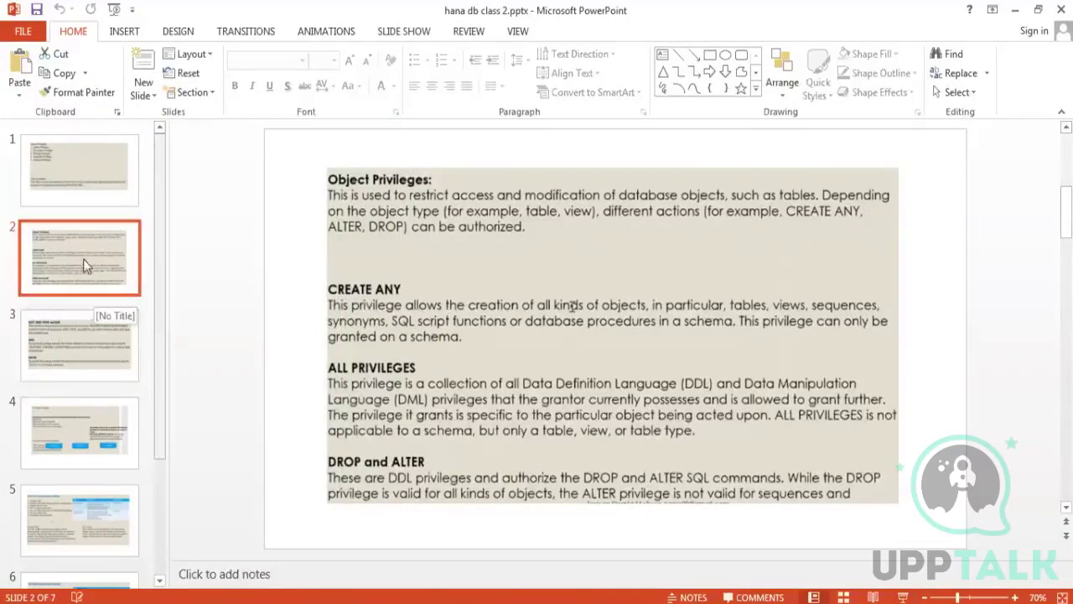
{"action": "left_click", "coordinate": [63, 338]}
{"action": "left_click", "coordinate": [46, 256]}
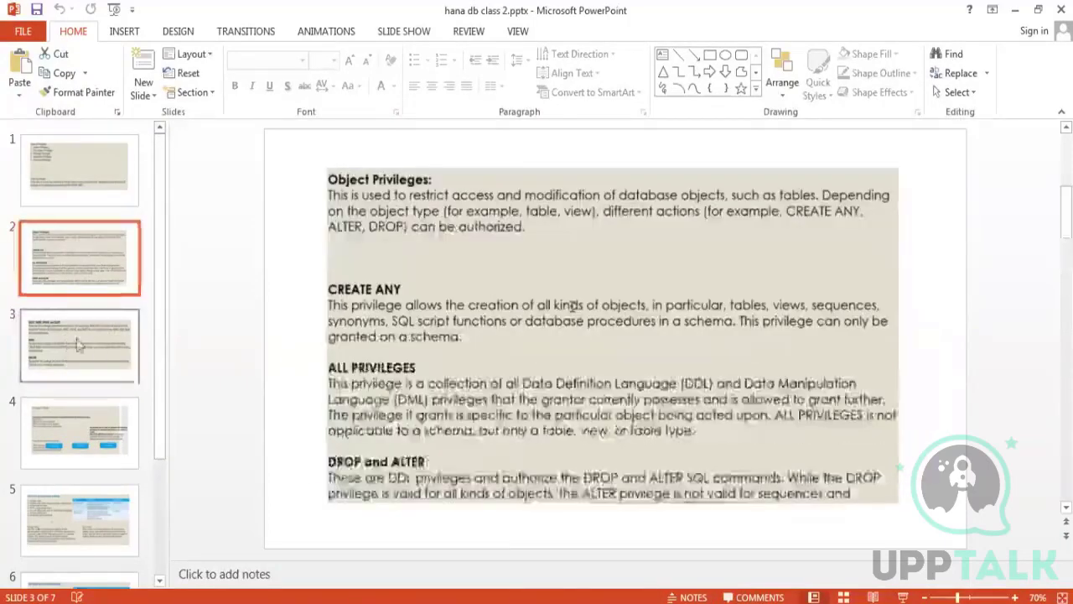
{"action": "left_click", "coordinate": [81, 353]}
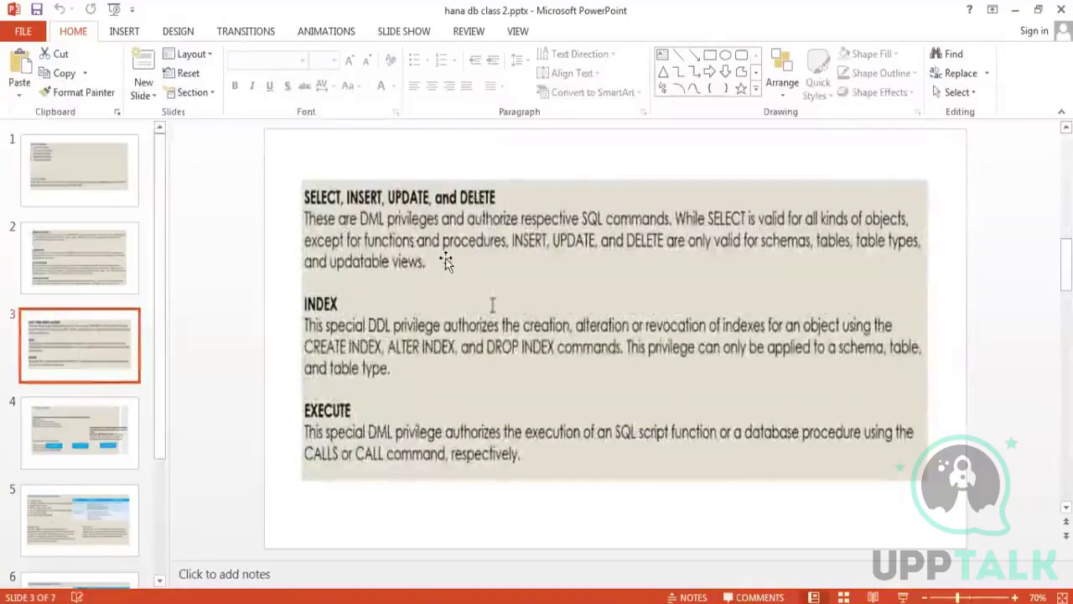